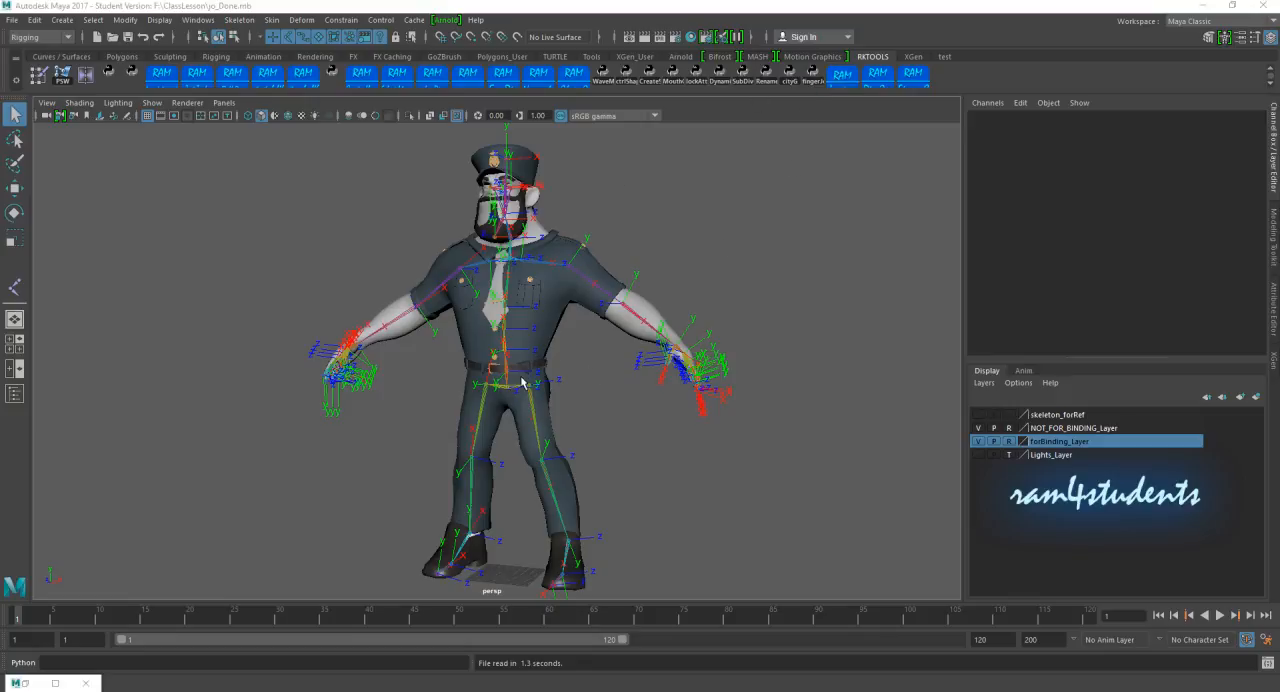
Step: Hide the local rotation axes of the whole skeleton from the root joint with the RK_JointOrient tool, and put the tool away
left_click(845, 84)
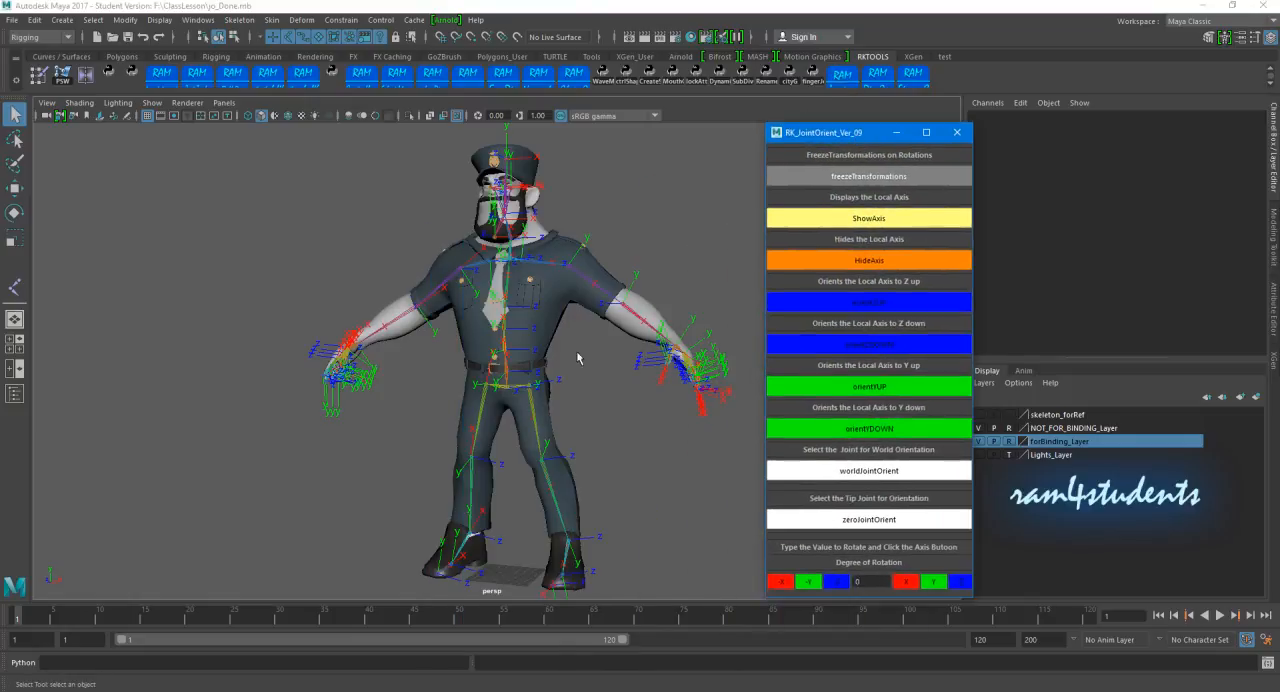
left_click(529, 373)
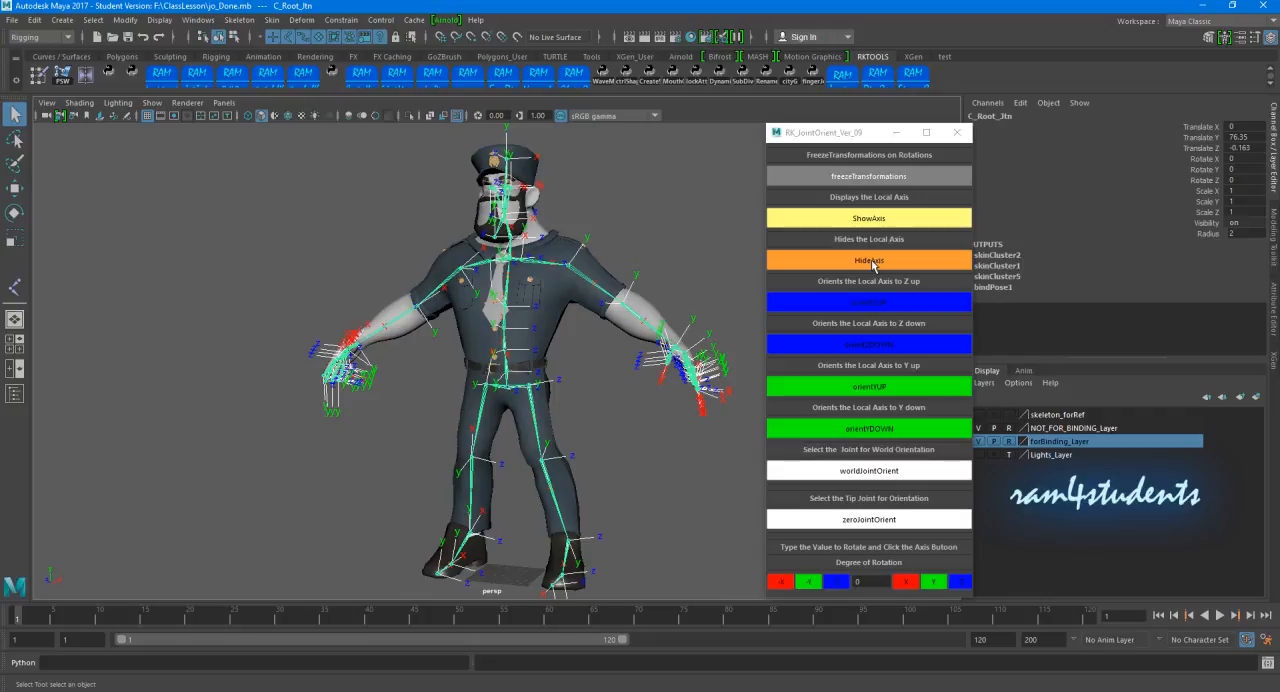
left_click(818, 260)
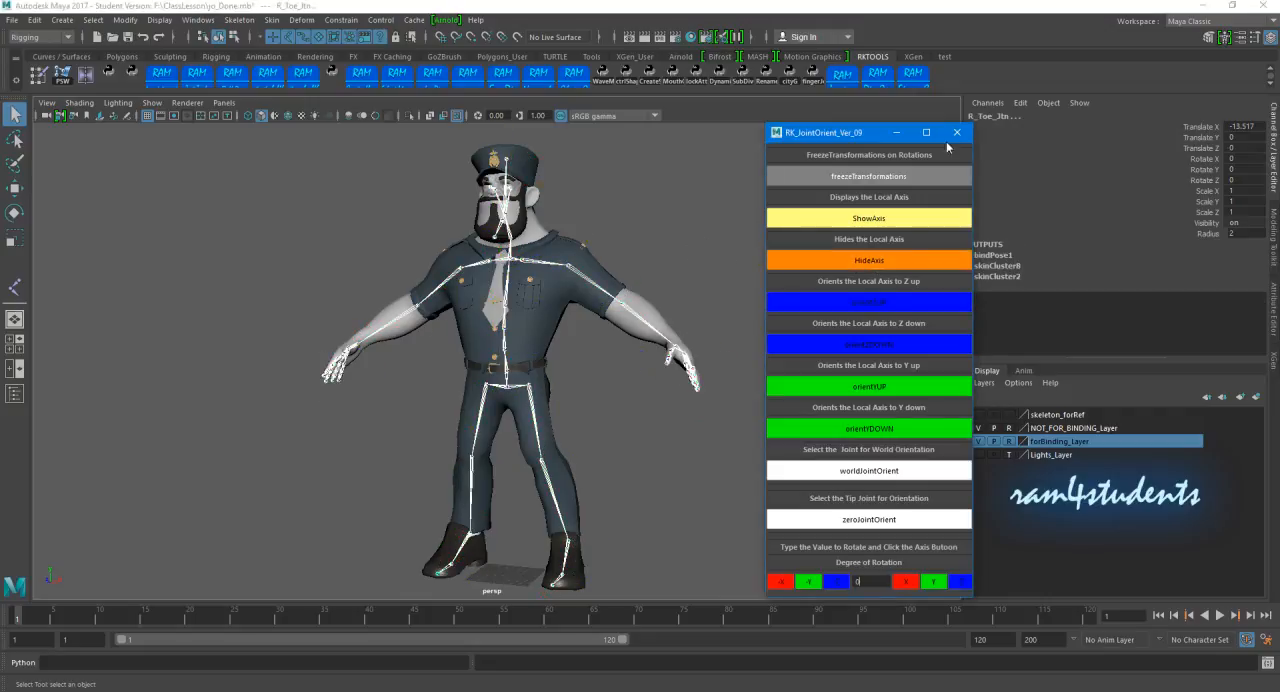
left_click(895, 134)
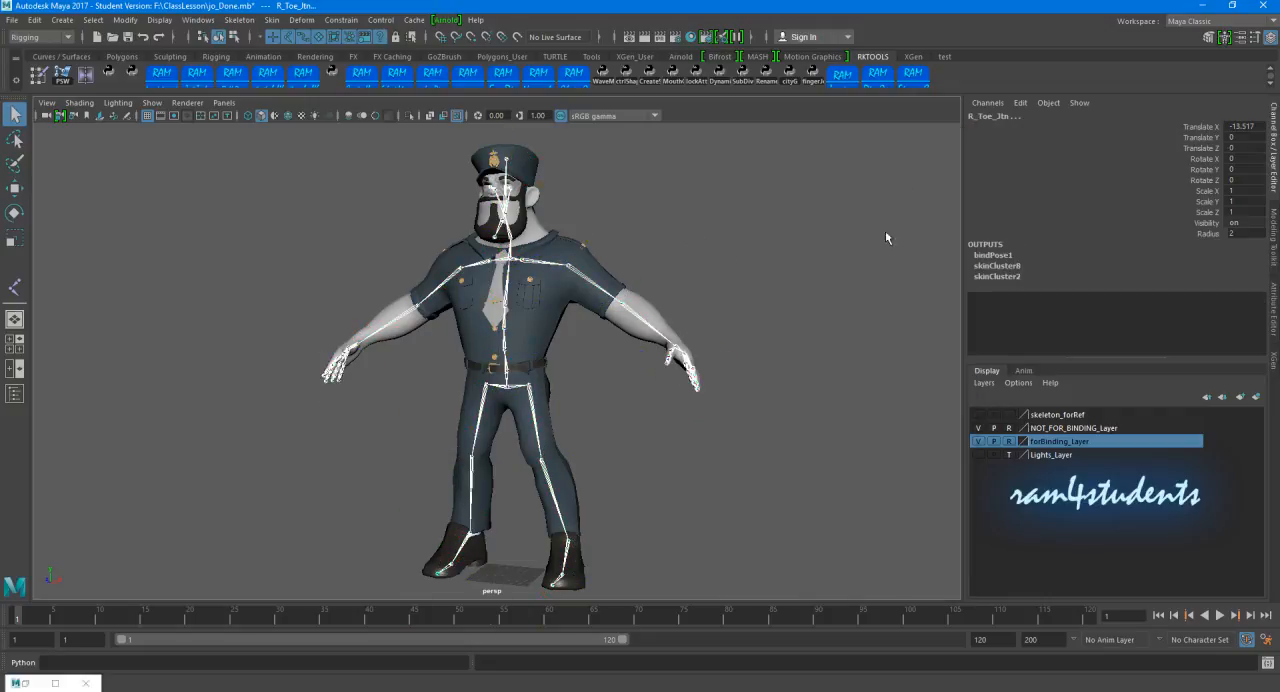
left_click(85, 683)
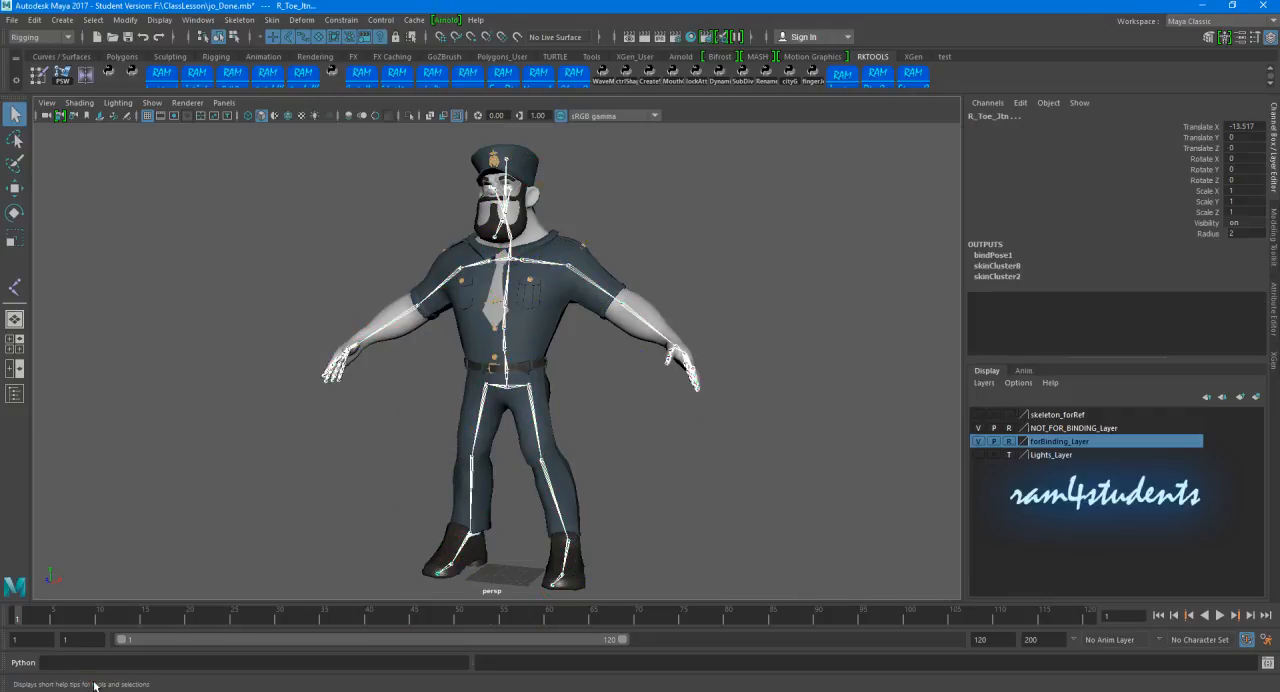
Step: Hide the forBinding_Layer and NOT_FOR_BINDING_Layer display layers and clear the joint selection
left_click(979, 441)
left_click(979, 428)
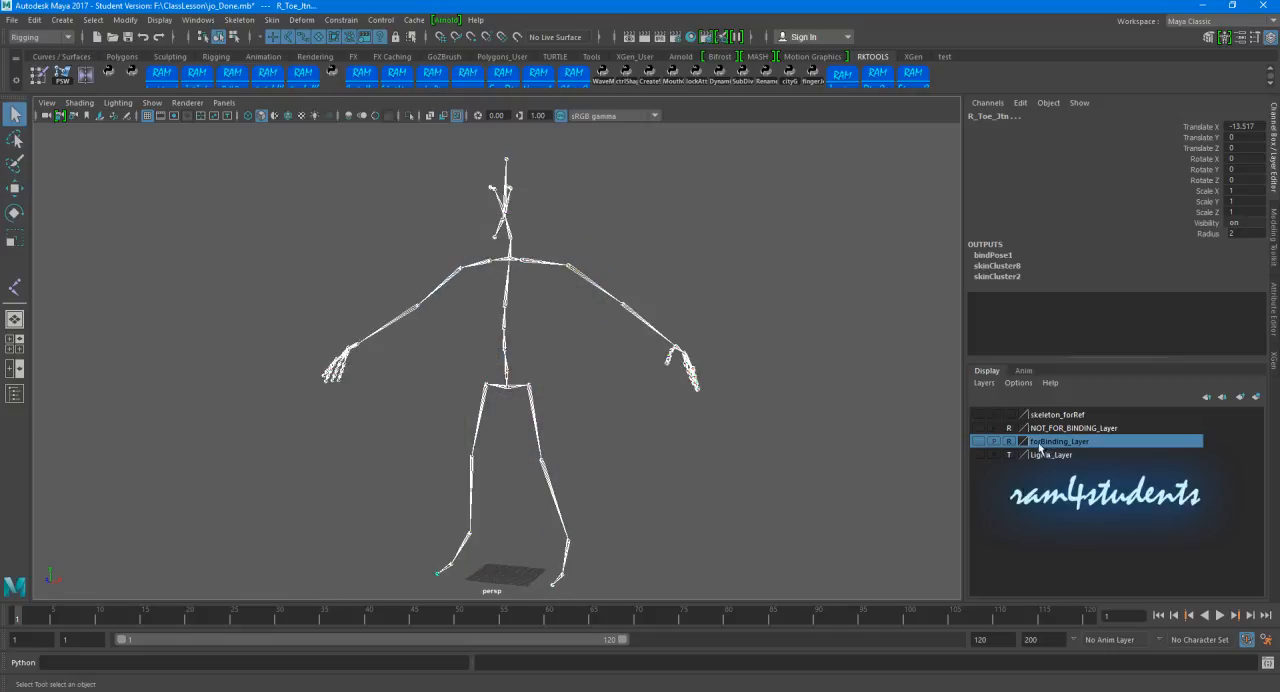
left_click(577, 401)
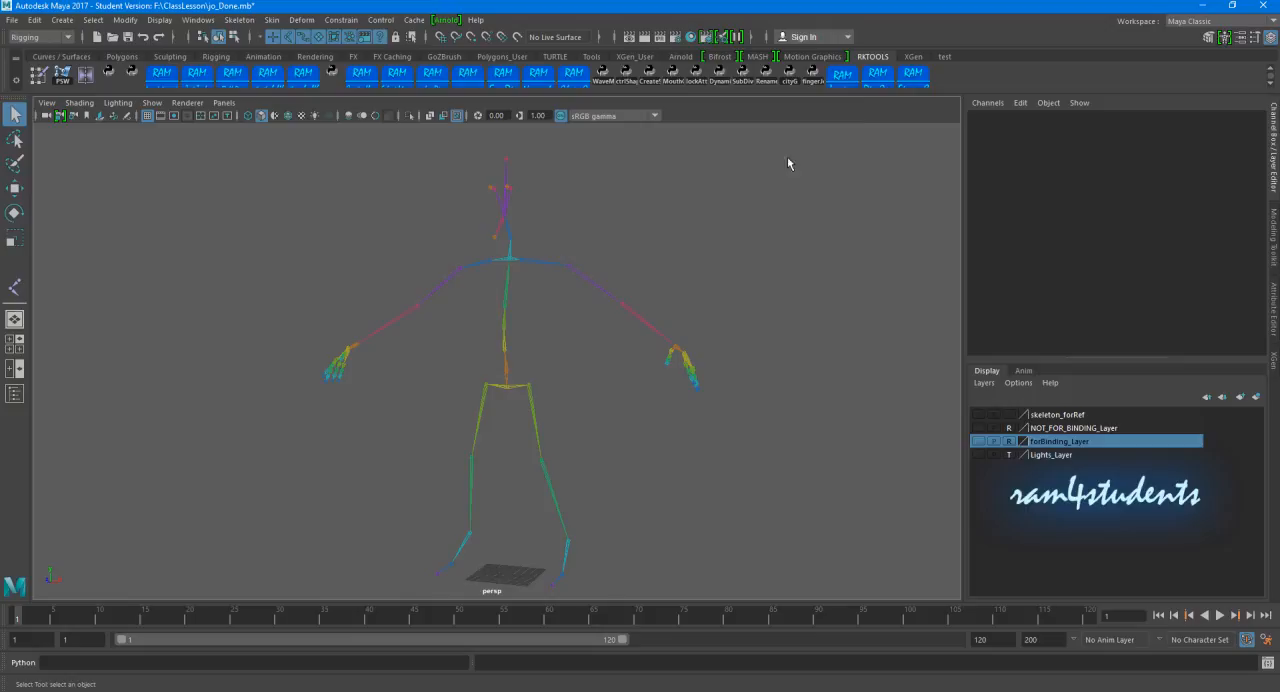
Step: Open the Ram Rig Support Tool and generate a Leg Rig from the left hip joint and from the right hip joint
left_click(877, 84)
left_click_drag(552, 246, 843, 146)
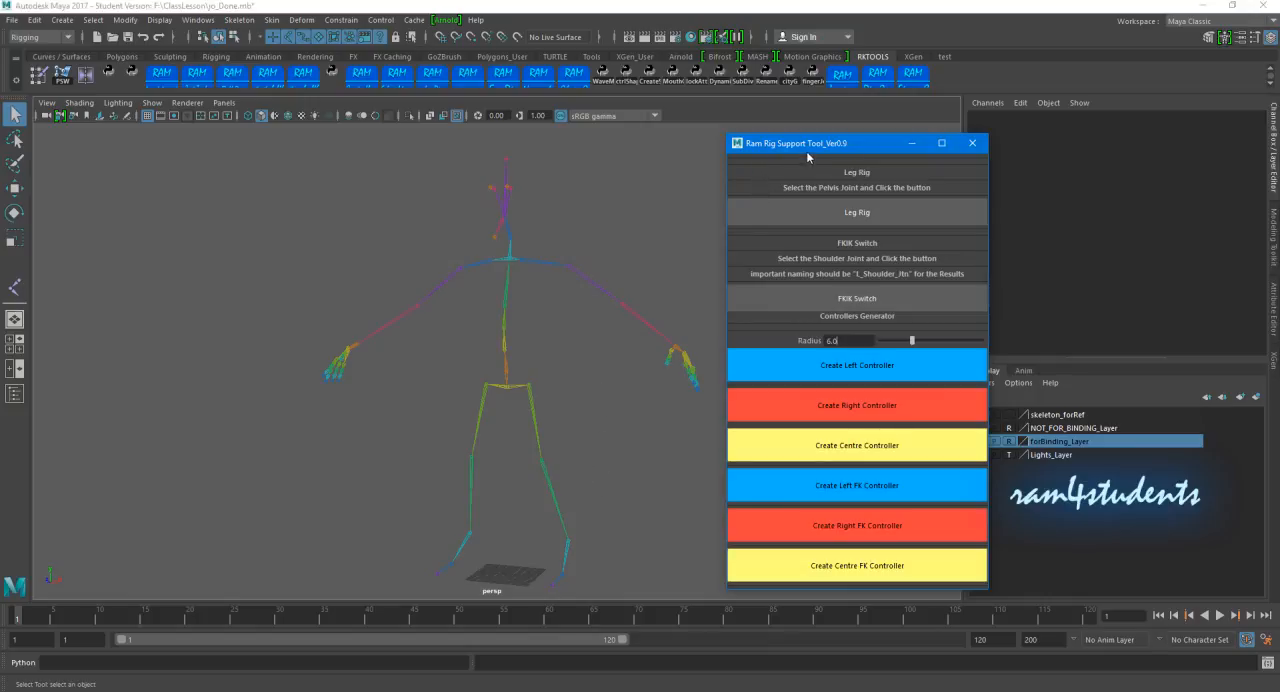
left_click(580, 452)
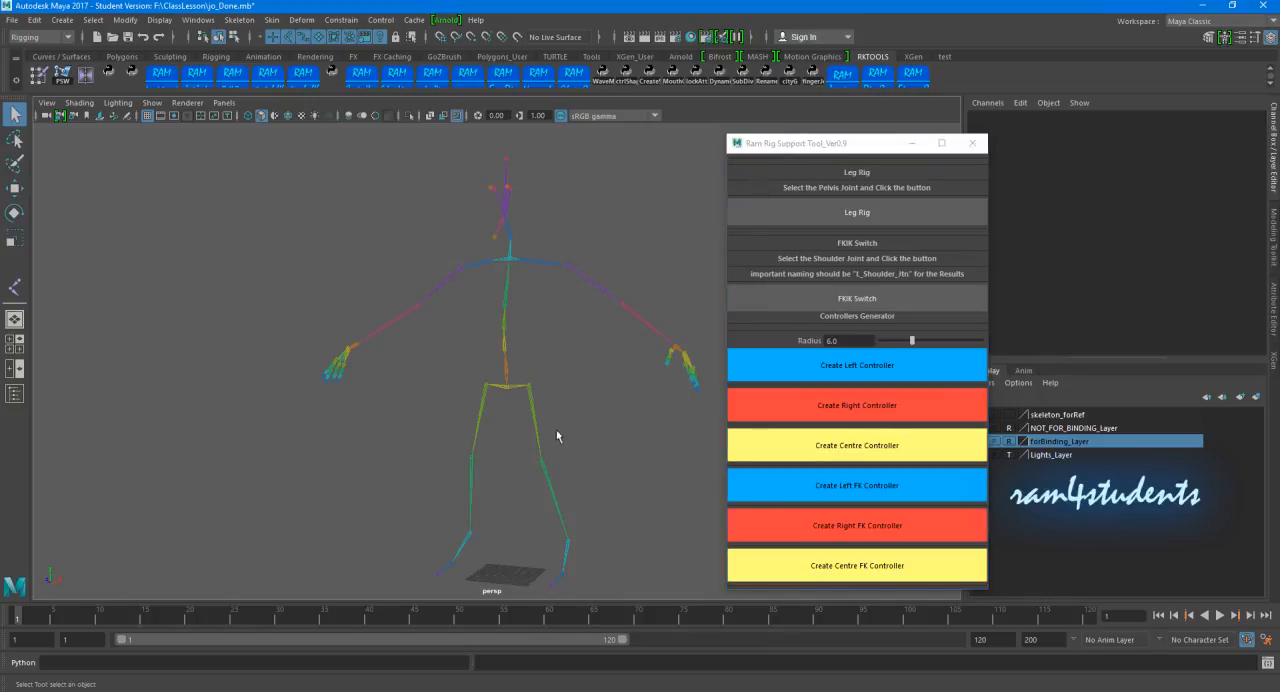
left_click(535, 401)
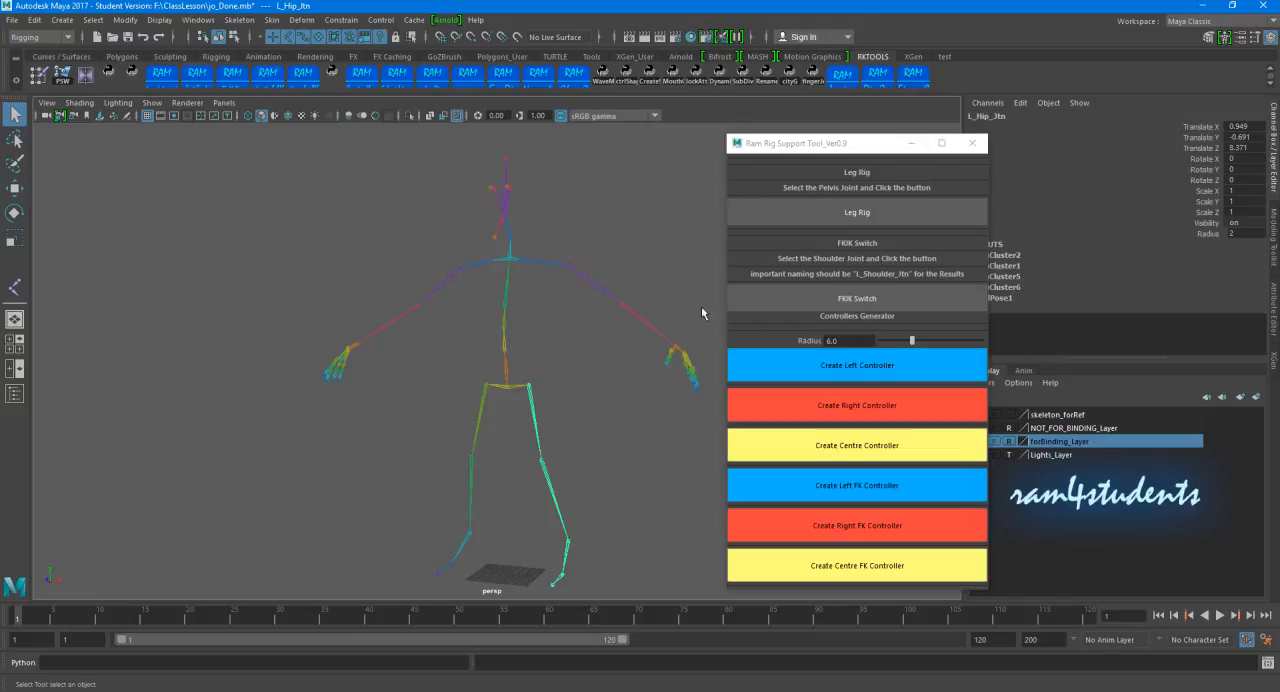
left_click(543, 410)
left_click(529, 389)
left_click(831, 213)
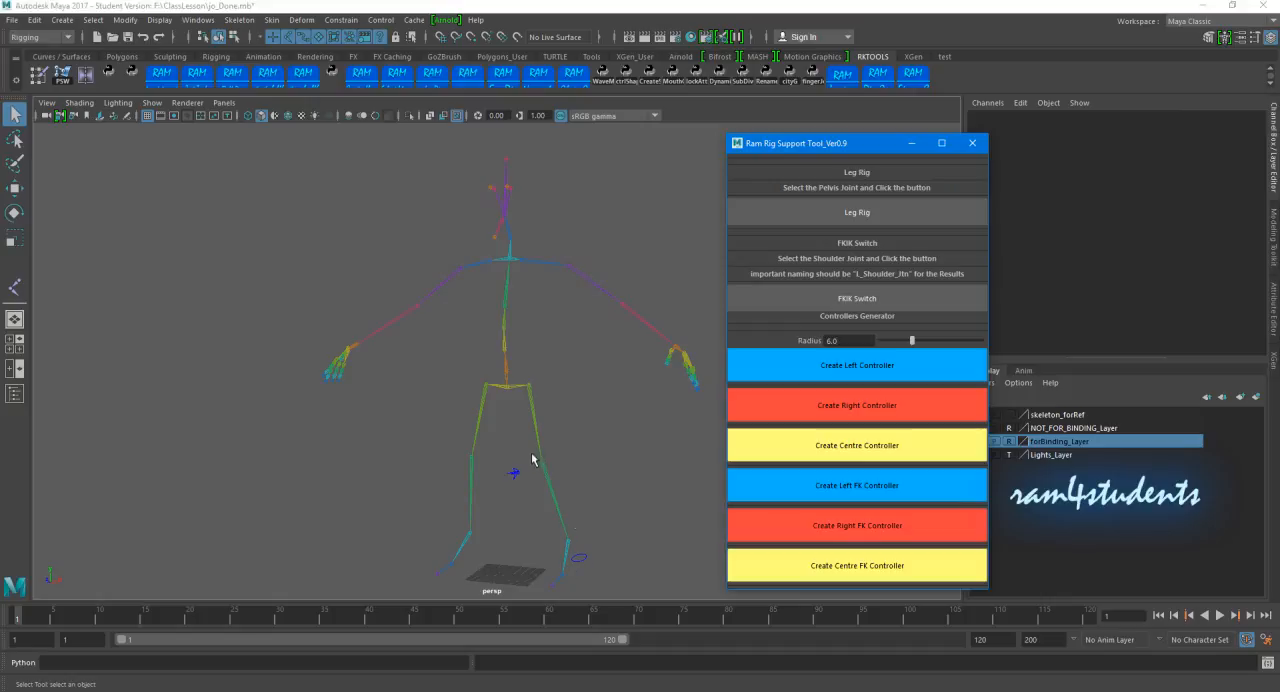
left_click(489, 438)
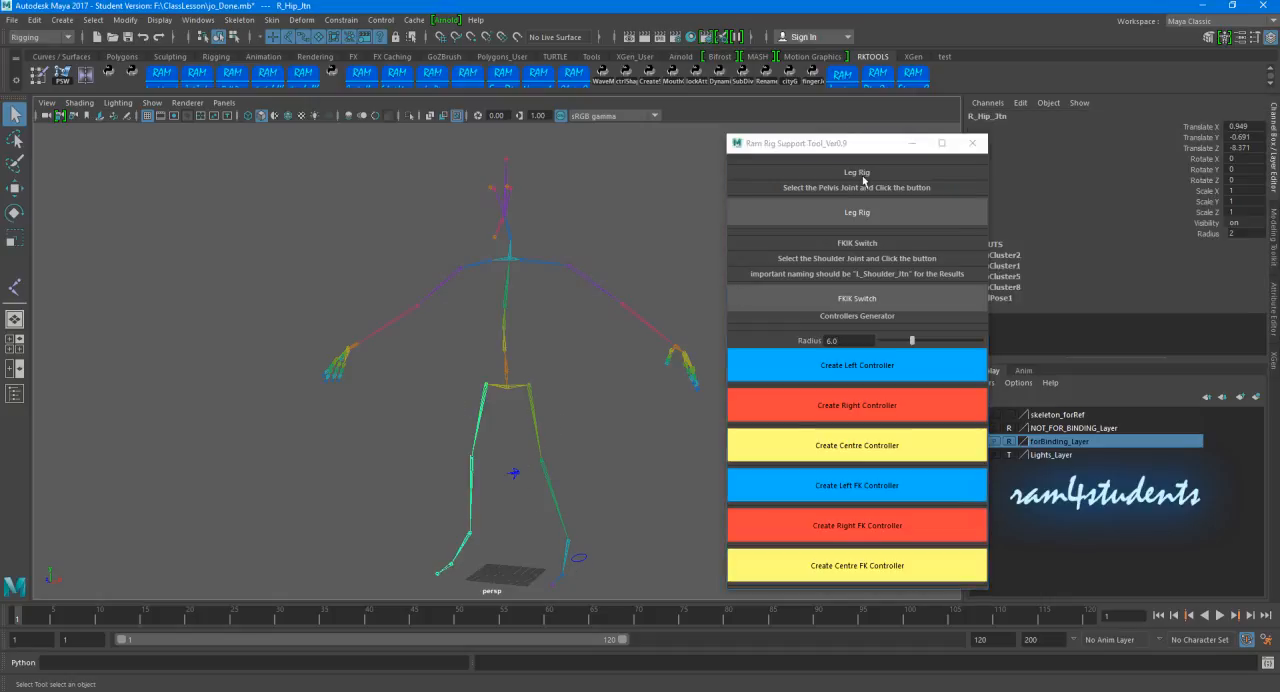
left_click(830, 213)
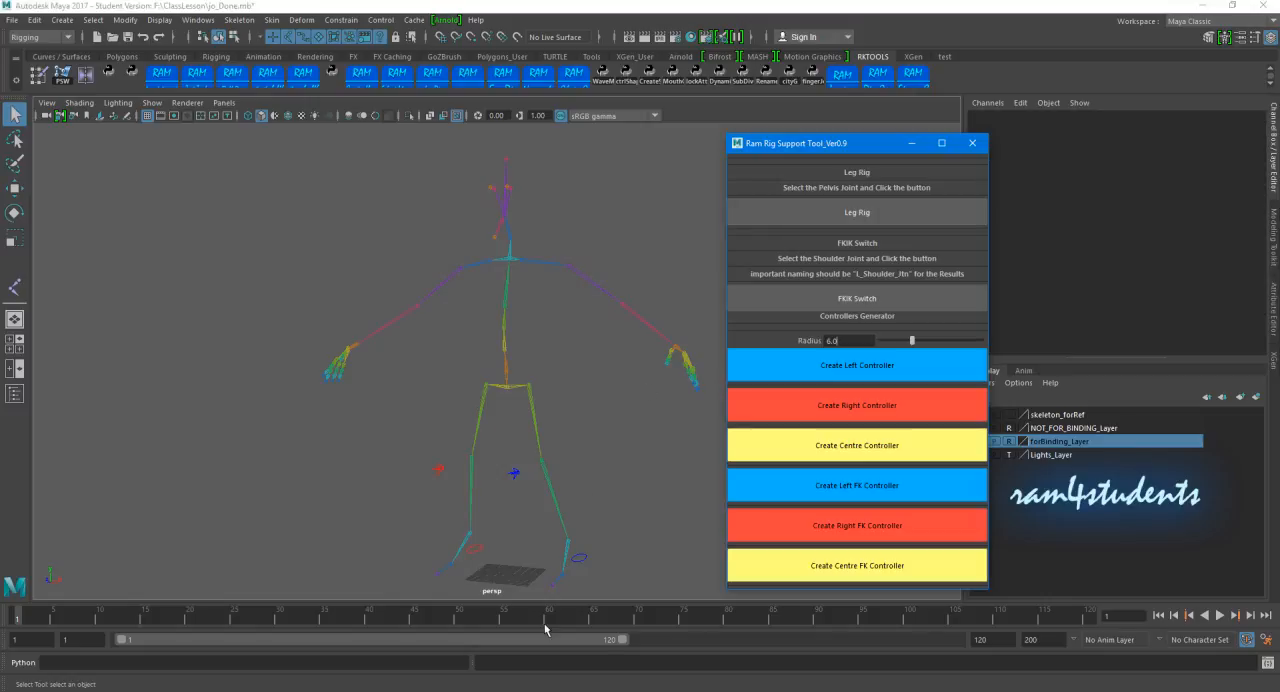
Step: Show the forBinding_Layer and test the left leg controller by moving it, undoing the move
left_click_drag(613, 473, 504, 420, "alt")
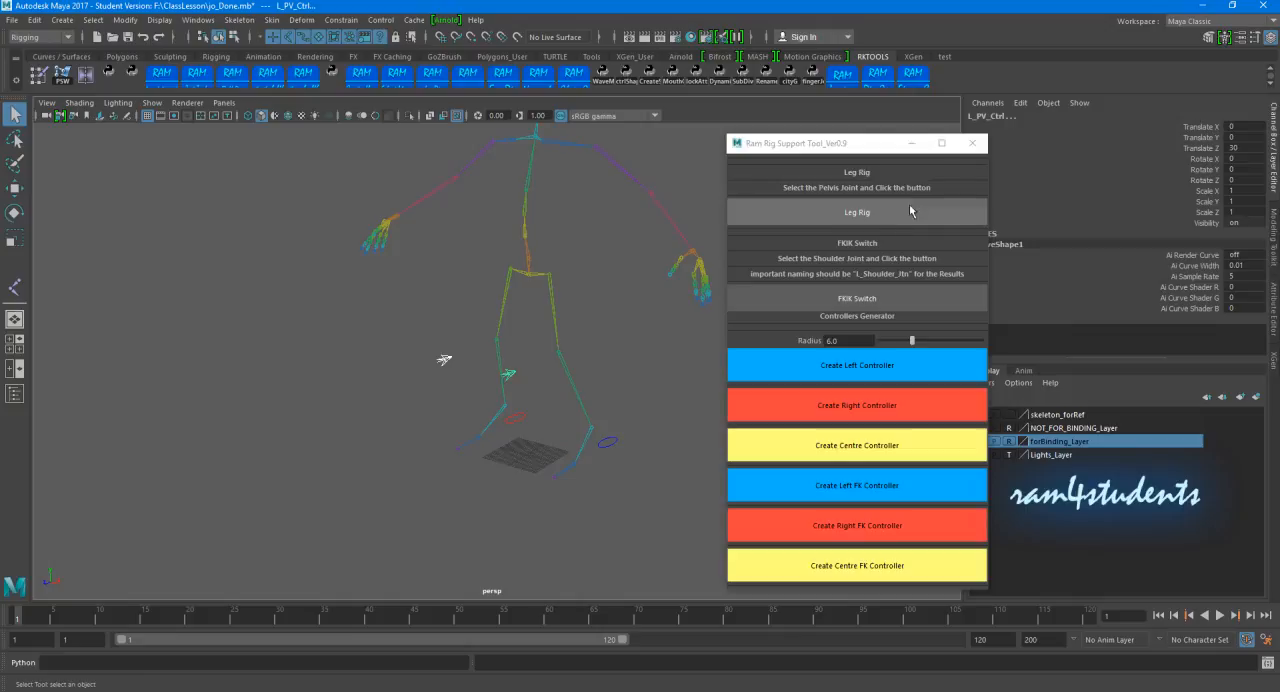
left_click_drag(882, 148, 763, 492)
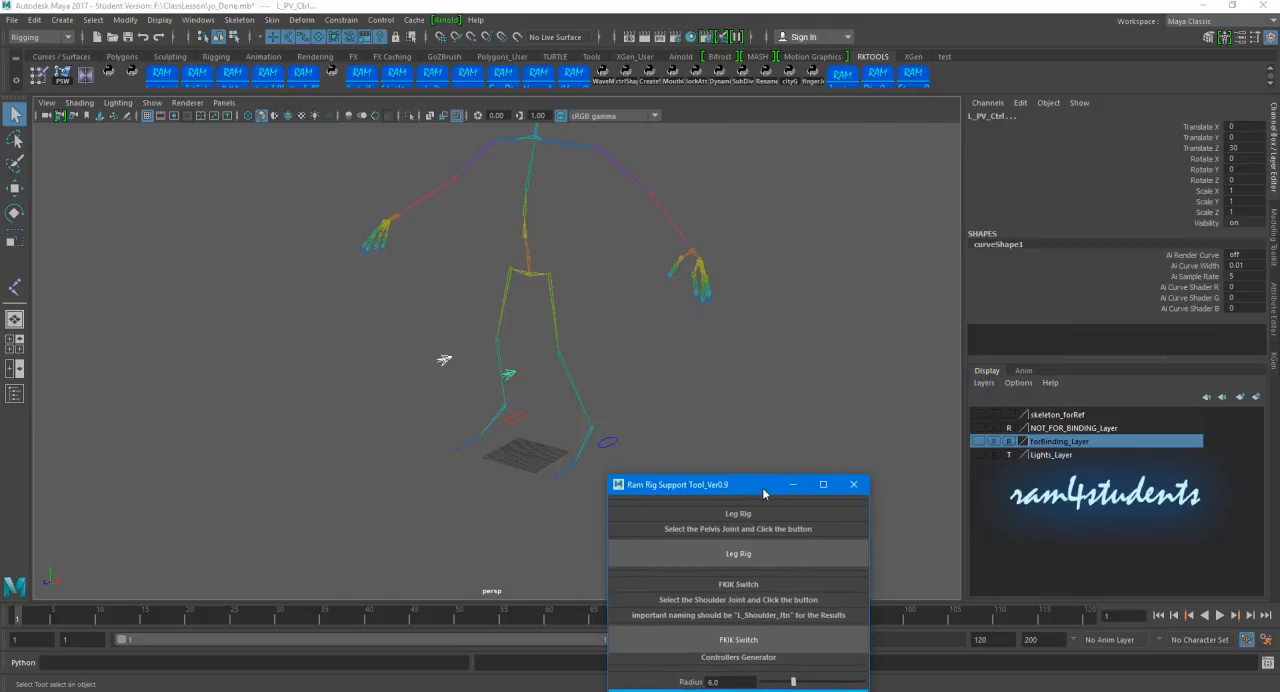
left_click(978, 443)
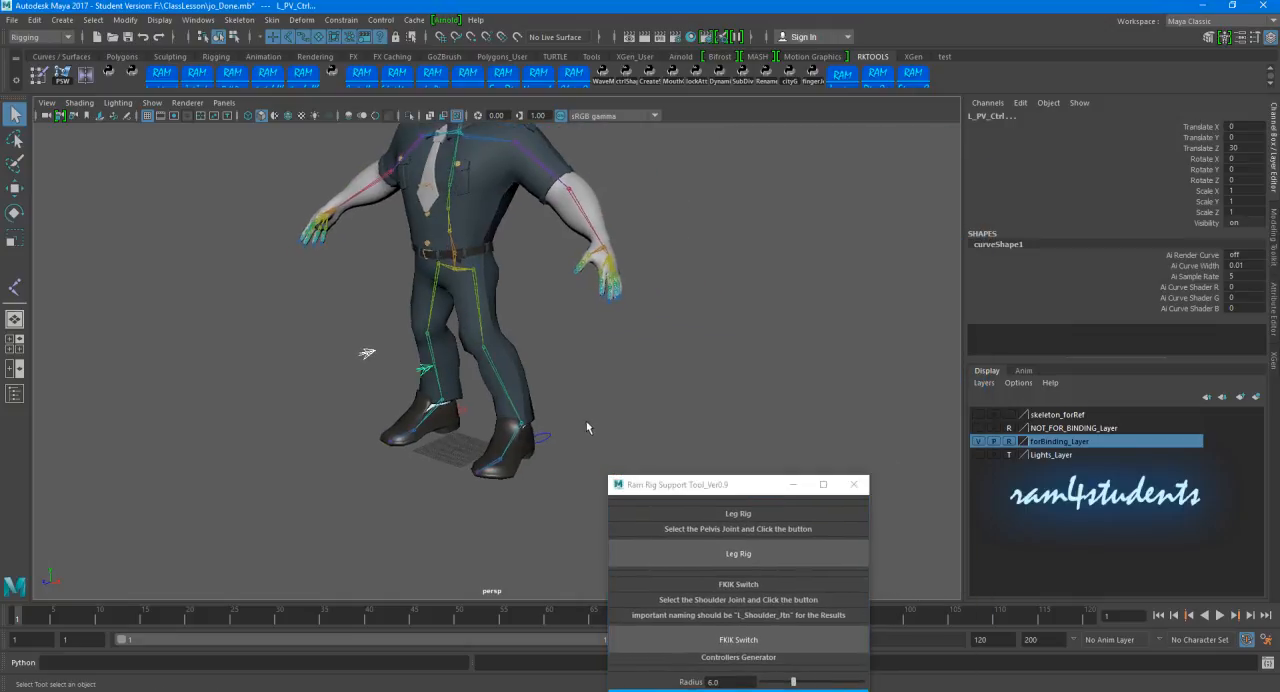
left_click(586, 421)
left_click(546, 440)
key("r")
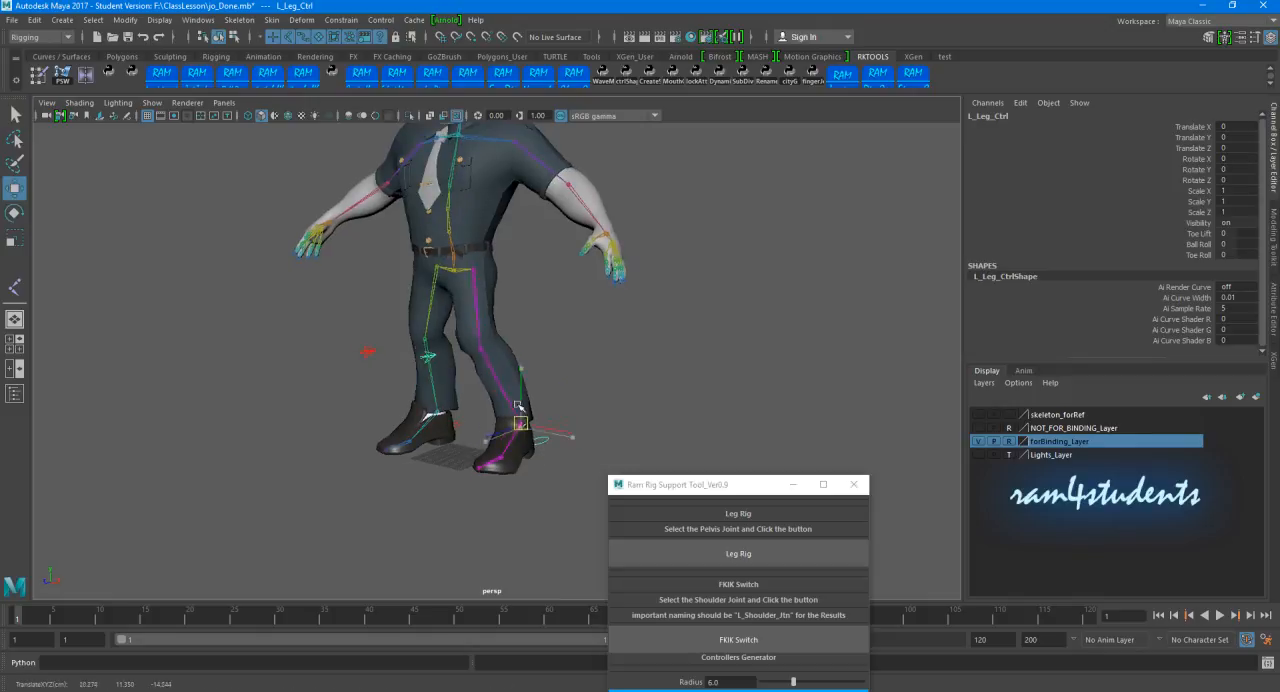
left_click_drag(511, 421, 605, 398)
key("ctrl+z")
Step: Test the left knee's pole vector controller by moving it in front of the leg
left_click(427, 362)
left_click(605, 398)
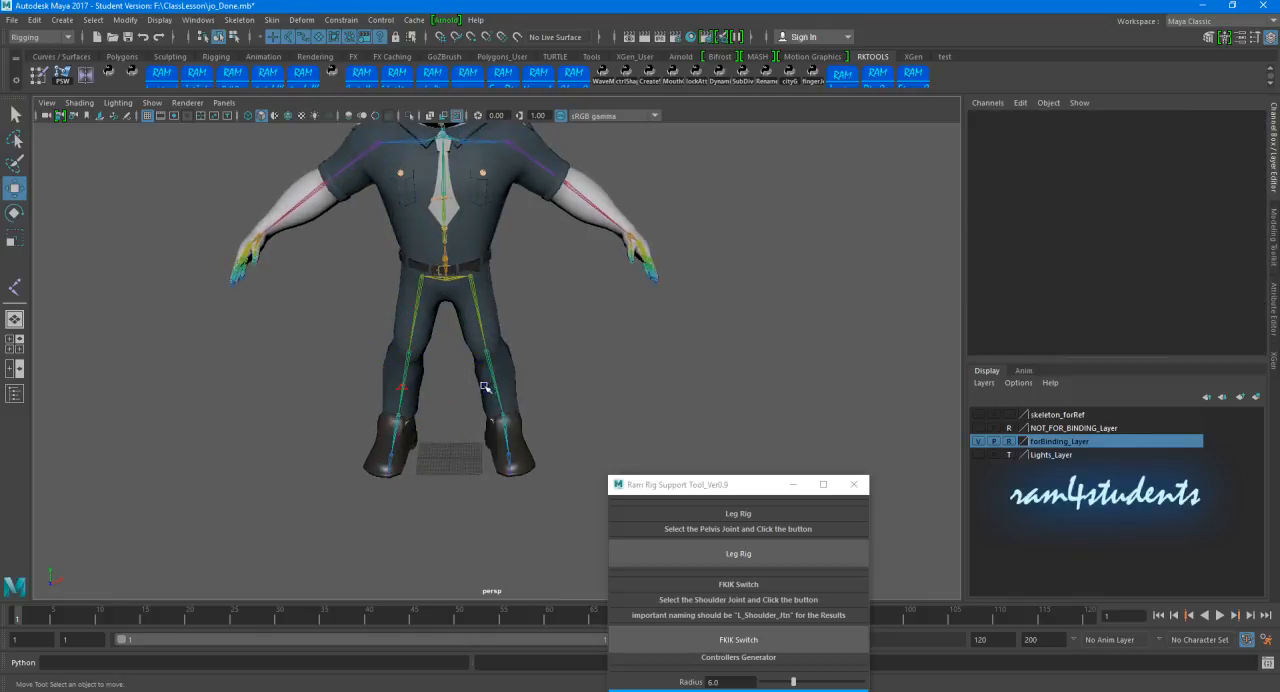
left_click(487, 387)
left_click_drag(488, 386, 478, 395)
left_click_drag(714, 374, 618, 368, "alt")
Step: Test the Toe Lift, Ball Roll and Toe Roll attributes on the left leg controller, undoing each change
left_click(554, 443)
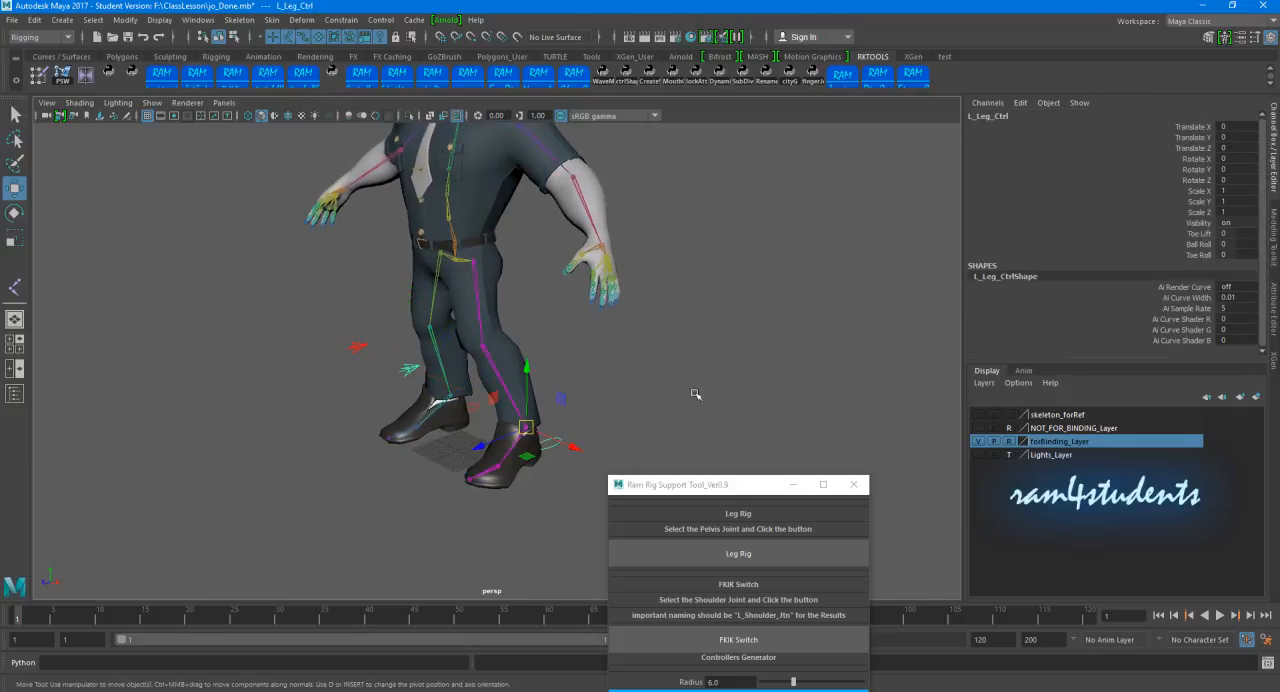
left_click(1197, 234)
scroll(688, 312, "up", 2)
middle_click_drag(688, 312, 780, 315)
key("ctrl+z")
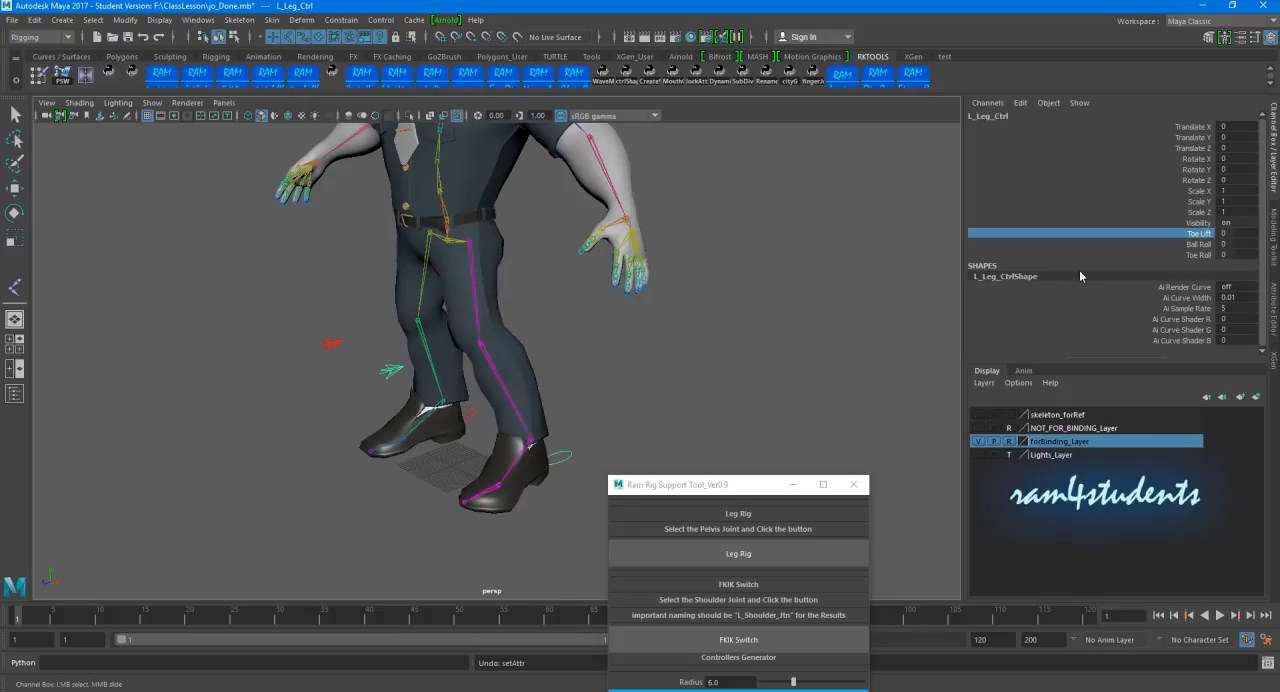
left_click(1197, 244)
middle_click_drag(703, 289, 732, 325)
key("ctrl+z")
left_click(1187, 256)
key("ctrl+z")
Step: Reposition the rig tool window beside the character and hide the forBinding_Layer
left_click_drag(659, 484, 817, 291)
right_click_drag(503, 300, 457, 322, "alt")
middle_click_drag(457, 322, 434, 366, "alt")
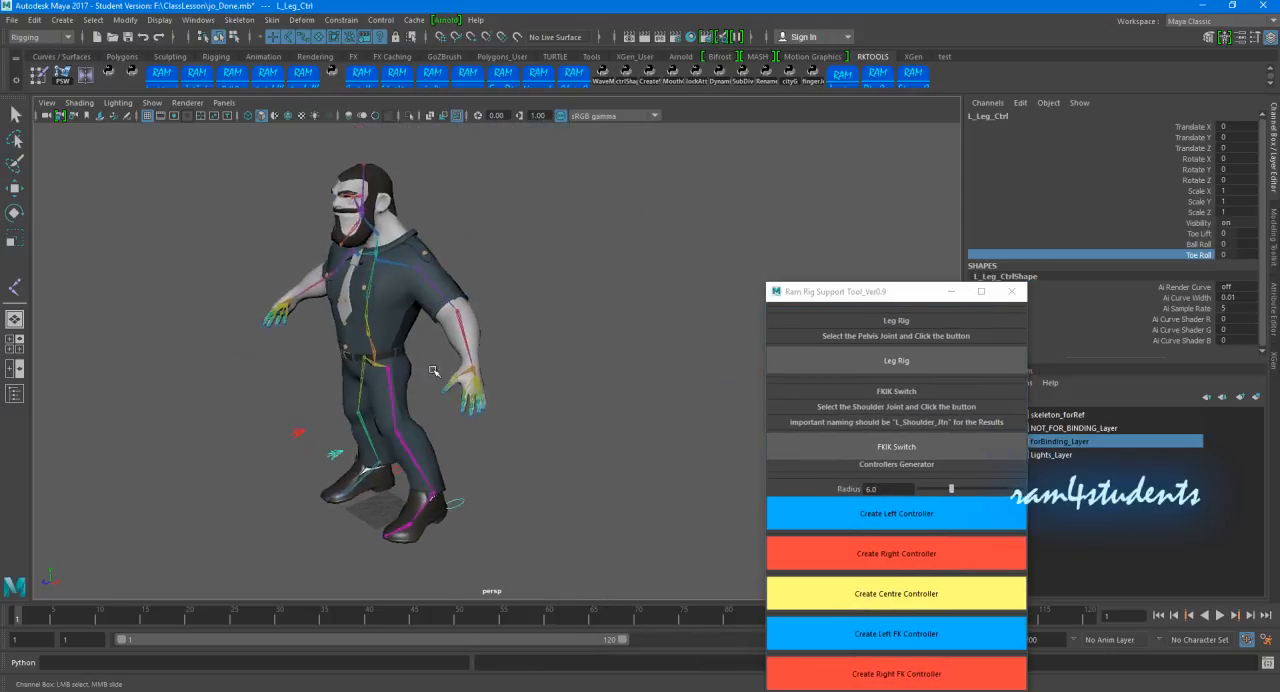
right_click_drag(434, 366, 455, 350, "alt")
left_click_drag(876, 293, 747, 180)
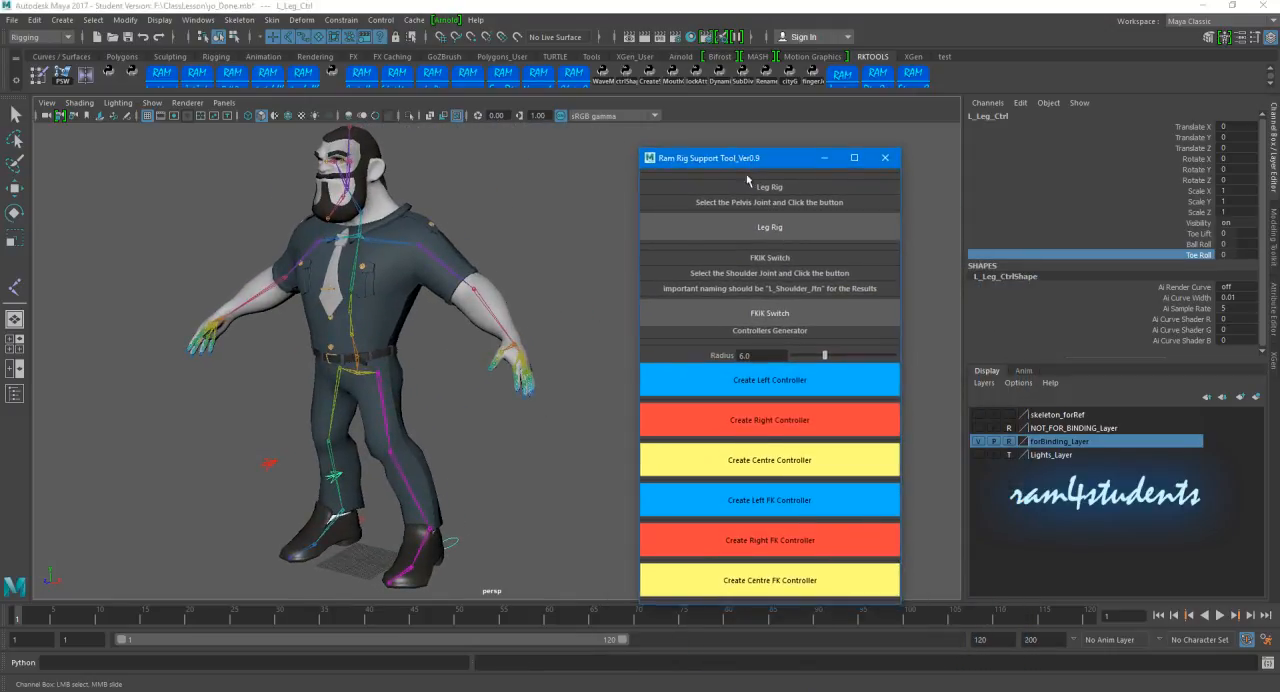
left_click(978, 442)
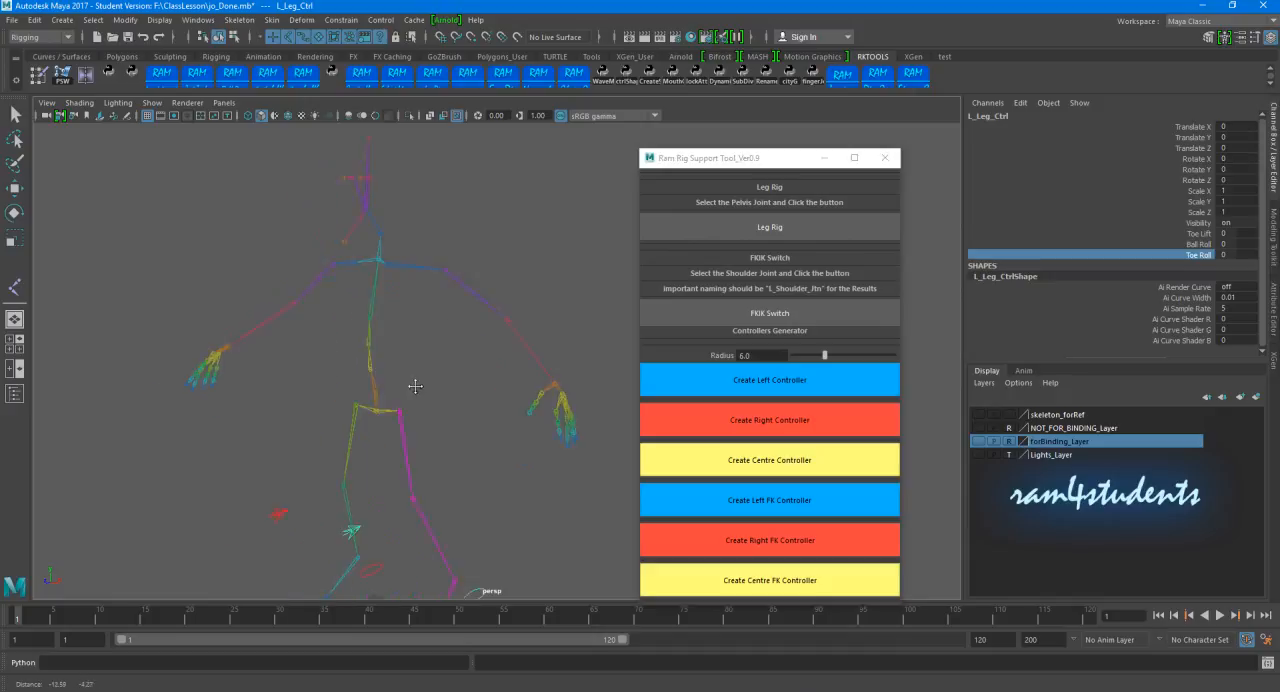
Step: Select the left shoulder joint, L_Shoulder_Jtn, and generate its FKIK Switch arm rig
left_click(481, 288)
key("w")
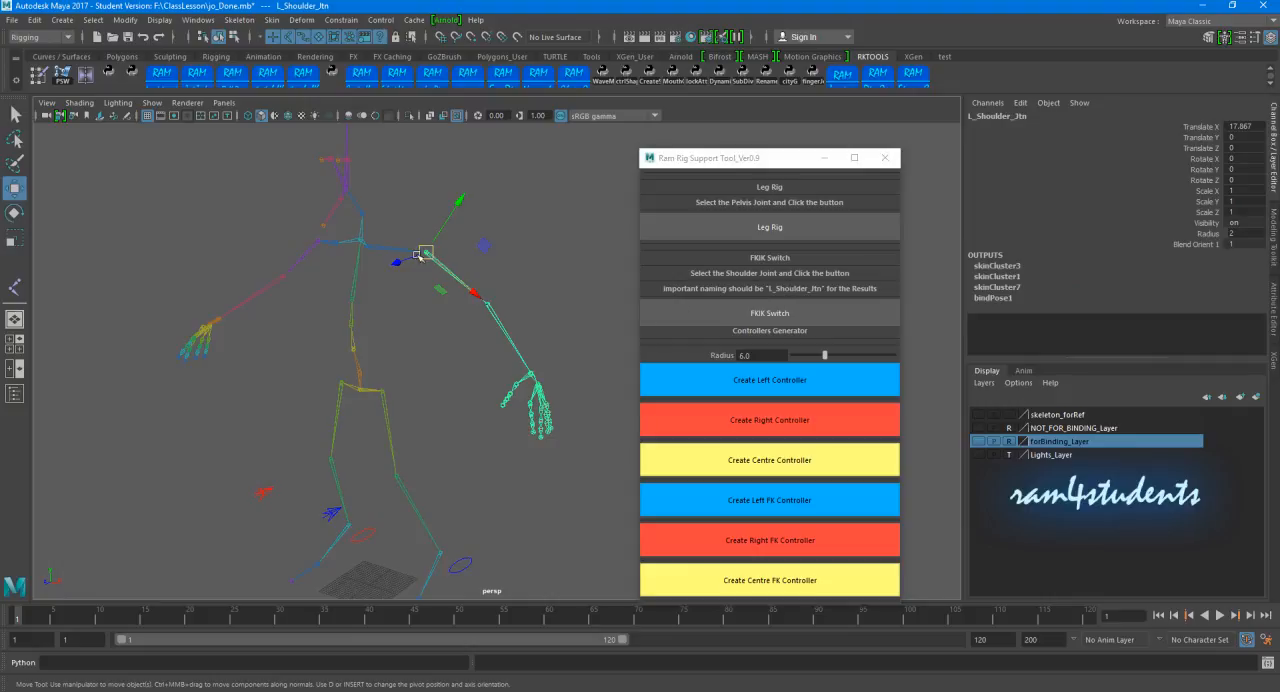
left_click(299, 244)
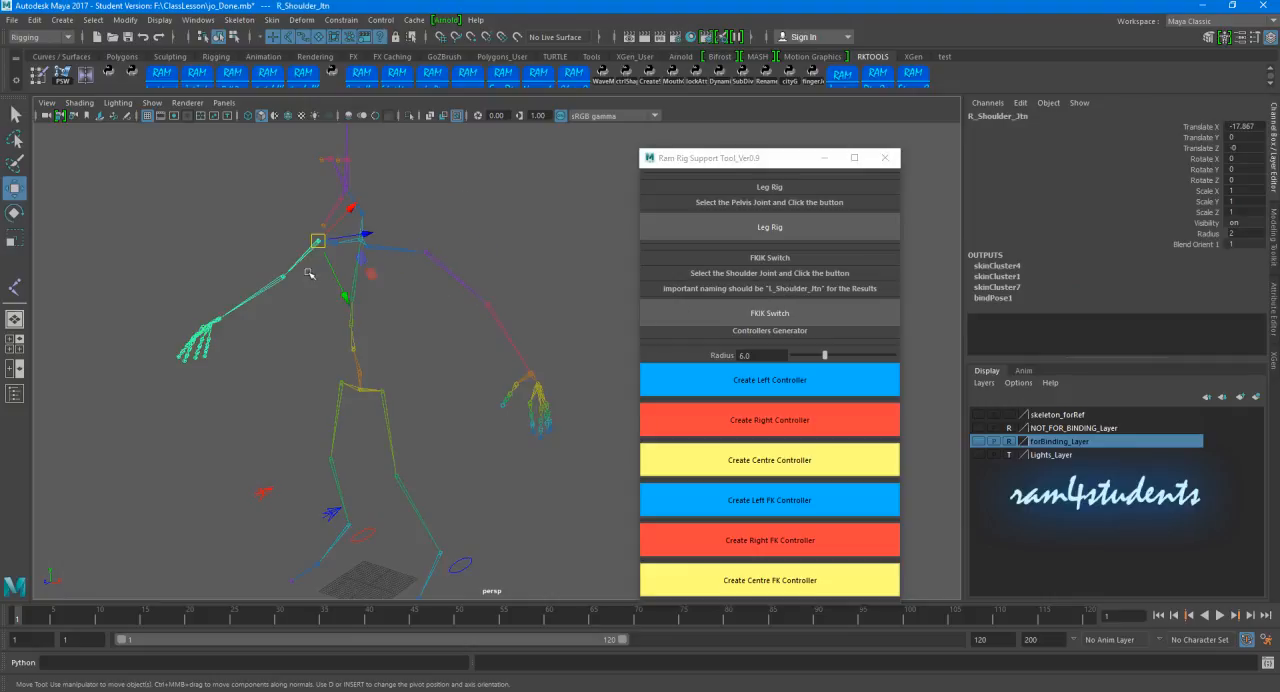
left_click(489, 318)
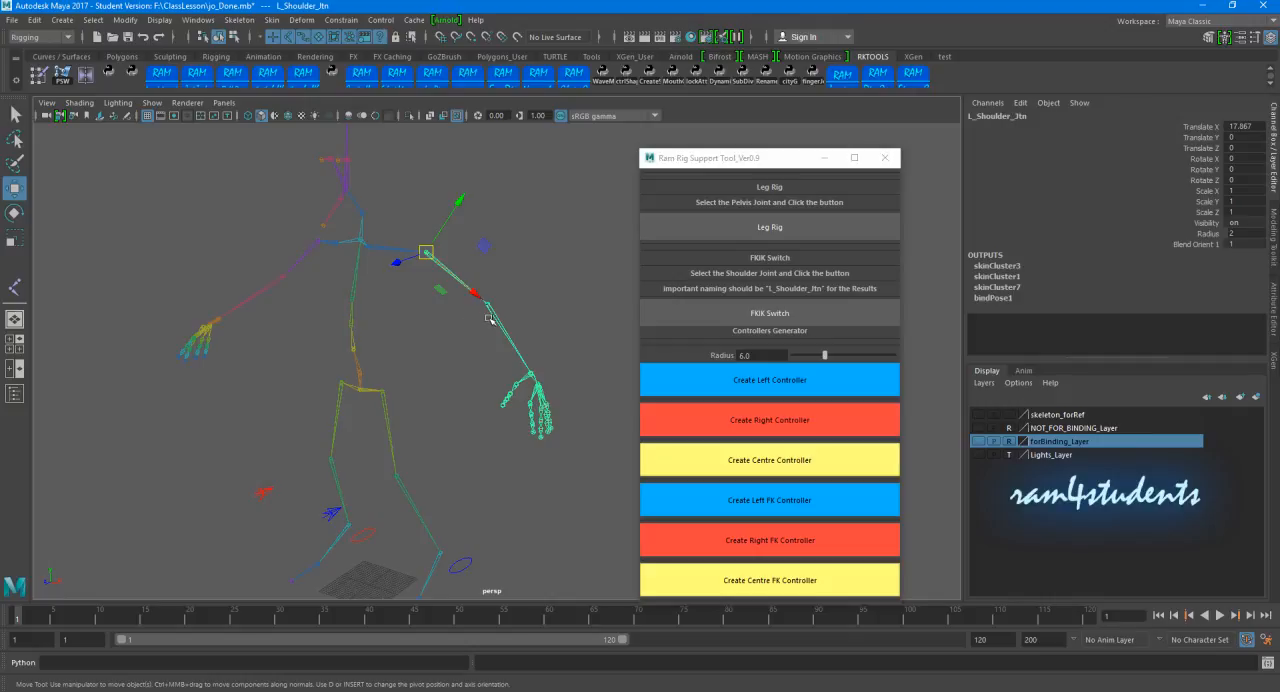
left_click(513, 251)
left_click_drag(466, 254, 421, 299)
left_click(749, 314)
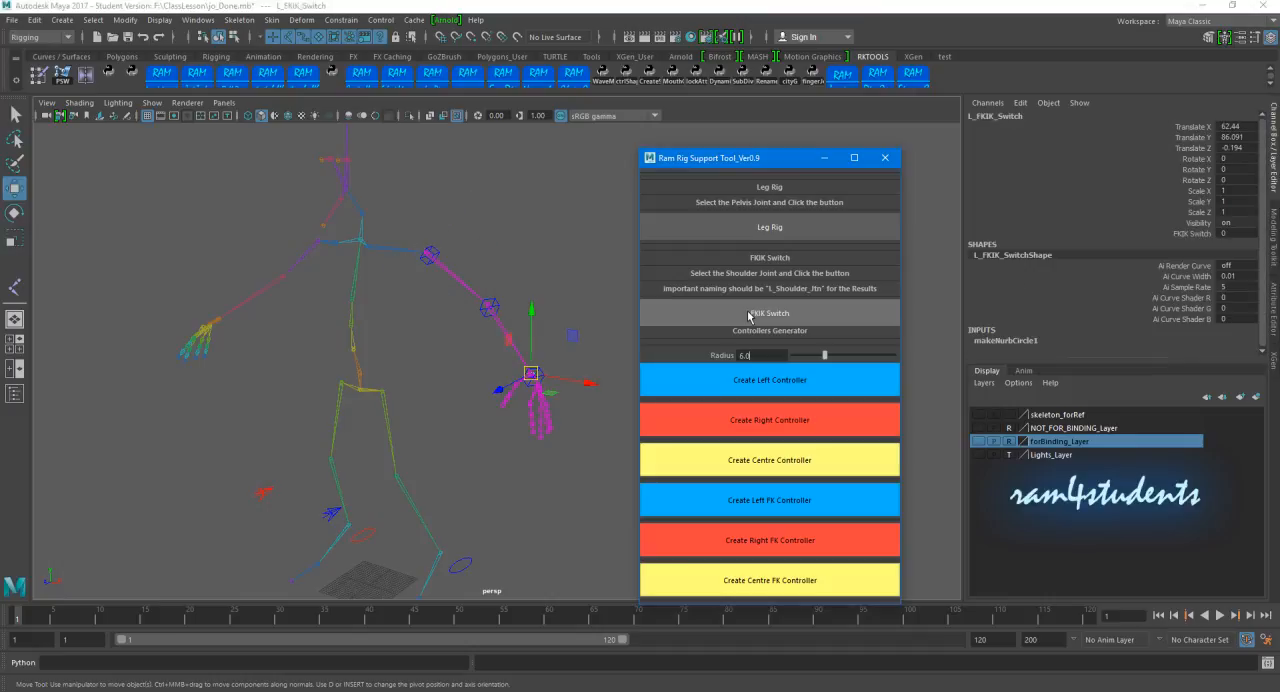
Step: Generate the FKIK Switch arm rig from the right shoulder joint, minimize the rig tool and clear the selection
left_click(302, 249)
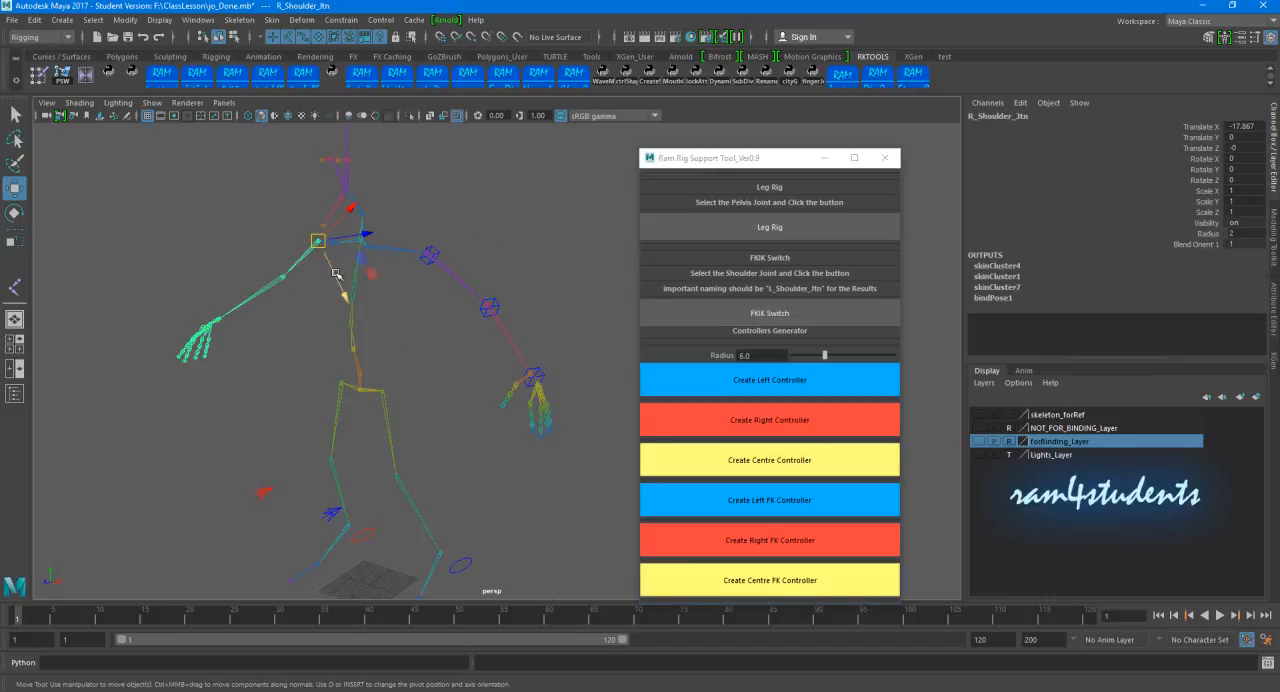
left_click(722, 323)
left_click(824, 157)
left_click(554, 345)
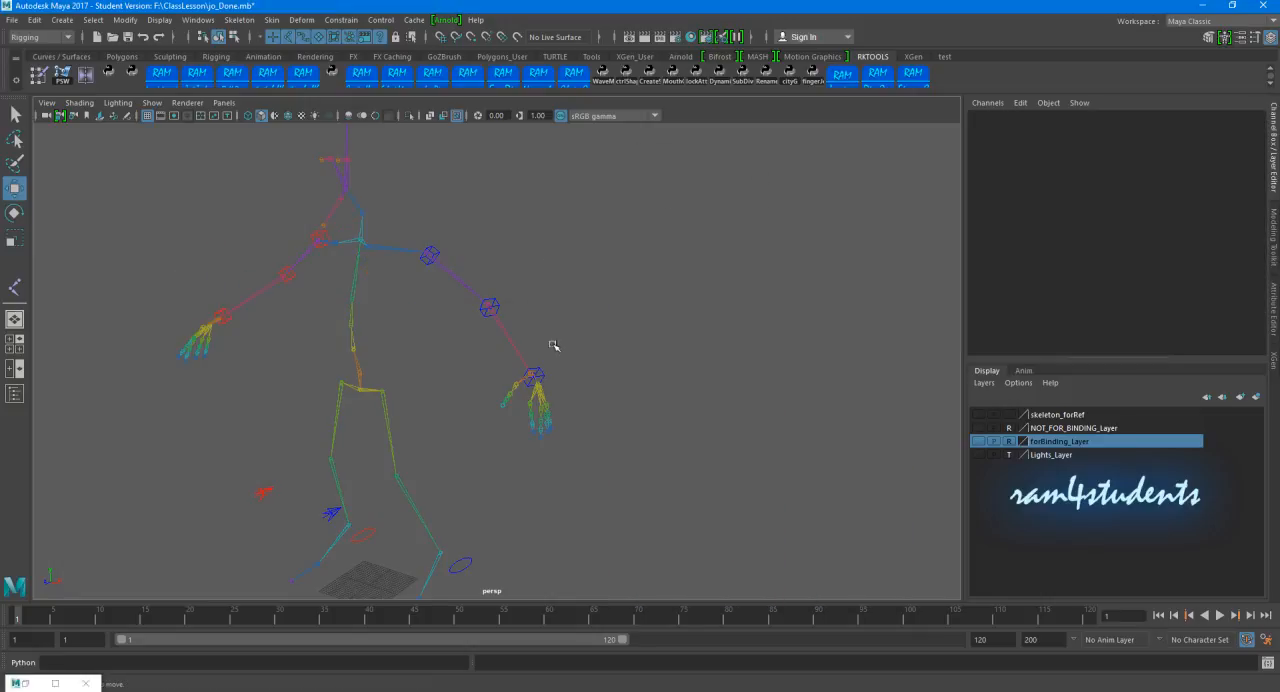
Step: Move the left and right FKIK switch controllers back behind the arms, placing the left one at about -57.5 in Translate Z
middle_click_drag(584, 363, 669, 333, "alt")
left_click_drag(669, 333, 563, 328, "alt")
middle_click_drag(563, 328, 528, 351, "alt")
right_click_drag(528, 351, 789, 380, "alt")
middle_click_drag(789, 380, 594, 336, "alt")
right_click_drag(567, 376, 729, 358, "alt")
middle_click_drag(729, 358, 603, 406, "alt")
left_click(555, 418)
right_click_drag(754, 357, 170, 330, "alt")
middle_click_drag(170, 330, 480, 346, "alt")
left_click_drag(480, 346, 669, 337, "alt")
middle_click_drag(507, 334, 528, 304, "alt")
right_click_drag(380, 342, 451, 349, "alt")
middle_click_drag(451, 349, 503, 391, "alt")
right_click_drag(503, 391, 662, 392, "alt")
left_click(639, 363)
right_click_drag(757, 345, 617, 302, "alt")
left_click_drag(450, 312, 516, 360, "alt")
left_click_drag(669, 437, 457, 423)
scroll(488, 360, "down", 3)
left_click_drag(488, 360, 223, 318, "alt")
left_click(677, 338)
right_click_drag(471, 343, 637, 347, "alt")
middle_click_drag(637, 347, 655, 387, "alt")
left_click_drag(655, 387, 504, 325, "alt")
Step: Test the left arm's FK controllers by rotating the shoulder, elbow and wrist, undoing the rotations
left_click(400, 260)
key("e")
left_click_drag(400, 312, 508, 334)
left_click(480, 349)
left_click(451, 347)
left_click_drag(483, 386, 443, 387)
key("ctrl+z")
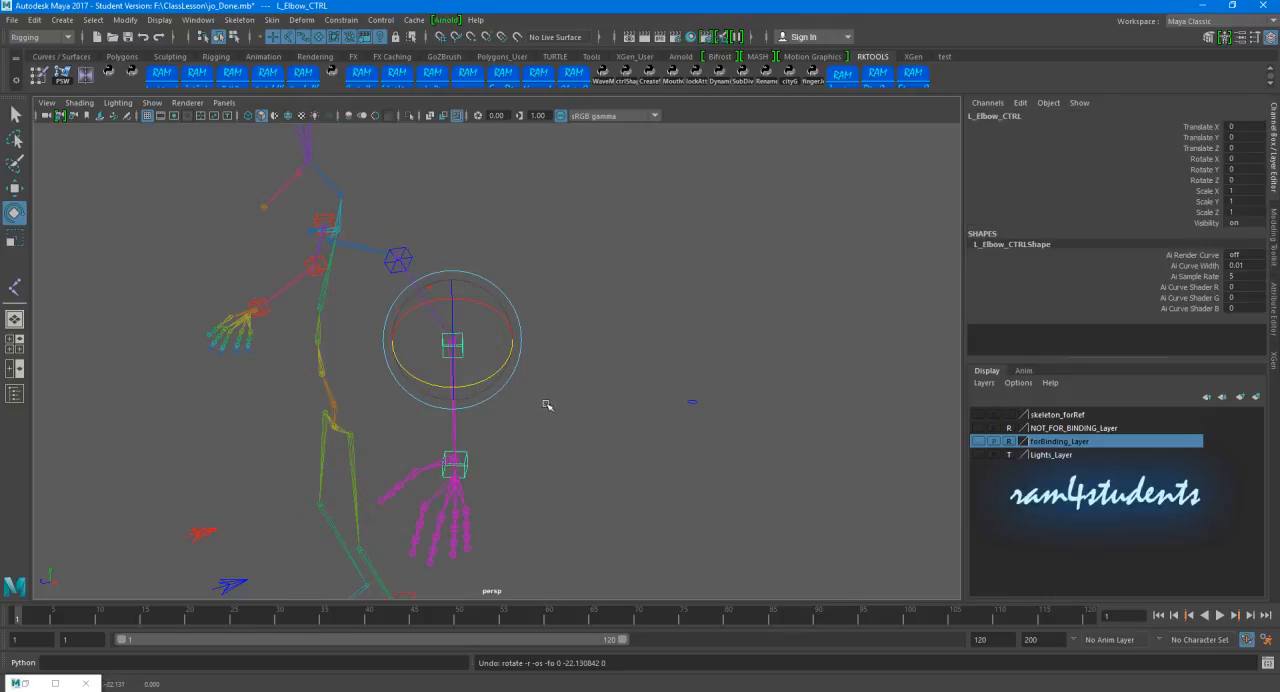
left_click(538, 434)
left_click(466, 463)
left_click_drag(466, 460, 553, 456)
mouse_move(686, 378)
left_mouse_down()
mouse_move(724, 442)
mouse_move(682, 390)
left_mouse_up()
Step: Set the FKIK Switch attribute on the left arm's switch controller to 1
left_click(771, 302)
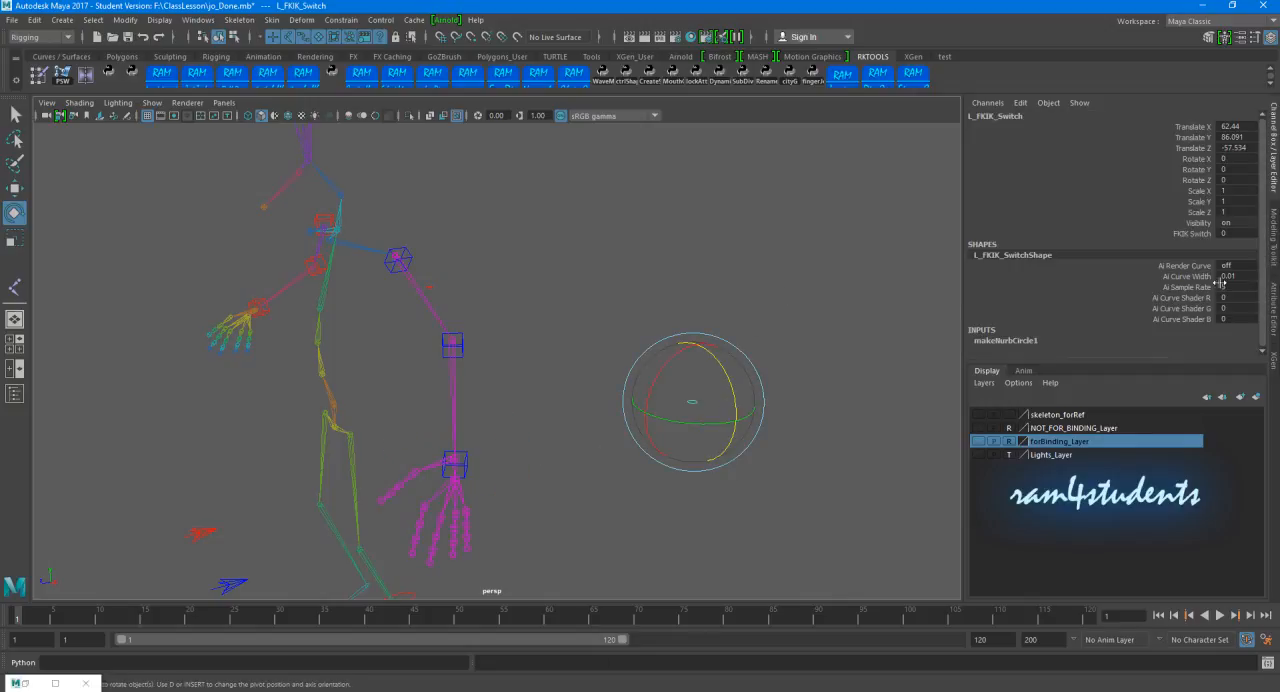
left_click(1184, 234)
middle_click_drag(734, 231, 960, 237)
mouse_move(727, 365)
left_mouse_down("alt")
mouse_move(569, 378)
mouse_move(713, 355)
left_mouse_up("alt")
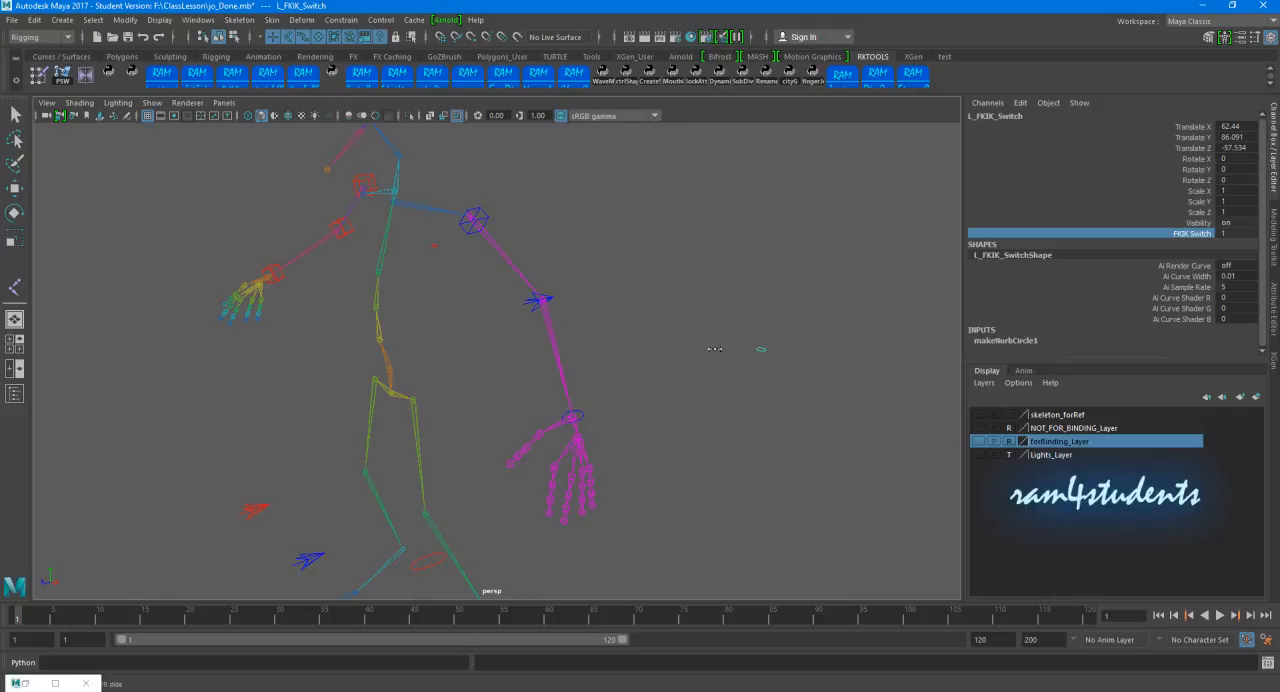
right_click_drag(517, 395, 614, 394, "alt")
middle_click_drag(614, 442, 562, 447, "alt")
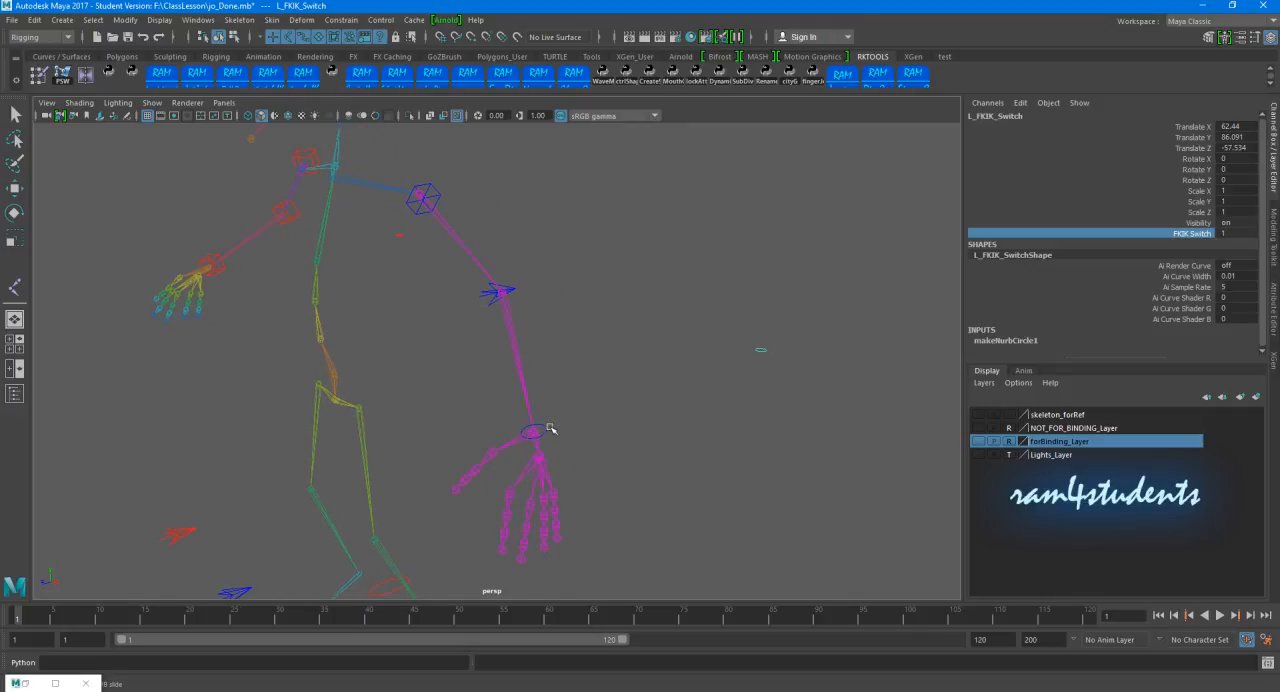
Step: Test the left arm's IK by moving the wrist controller, and undo the move
left_click(549, 428)
left_click(538, 431)
key("w")
left_click_drag(534, 432, 452, 428)
key("ctrl+z")
key("ctrl+z")
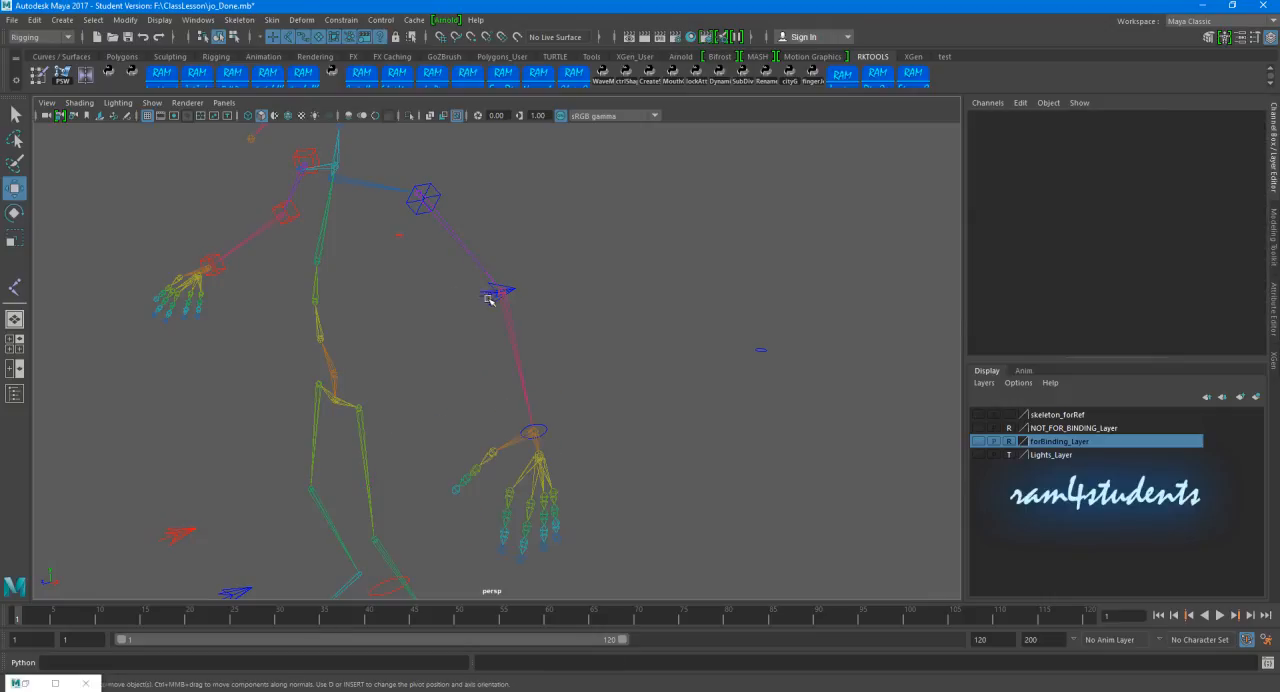
Step: Set the FKIK Switch attribute on the left arm's switch controller back to 0
left_click(487, 296)
left_click(595, 368)
left_click_drag(595, 368, 586, 317, "alt")
left_click(652, 340)
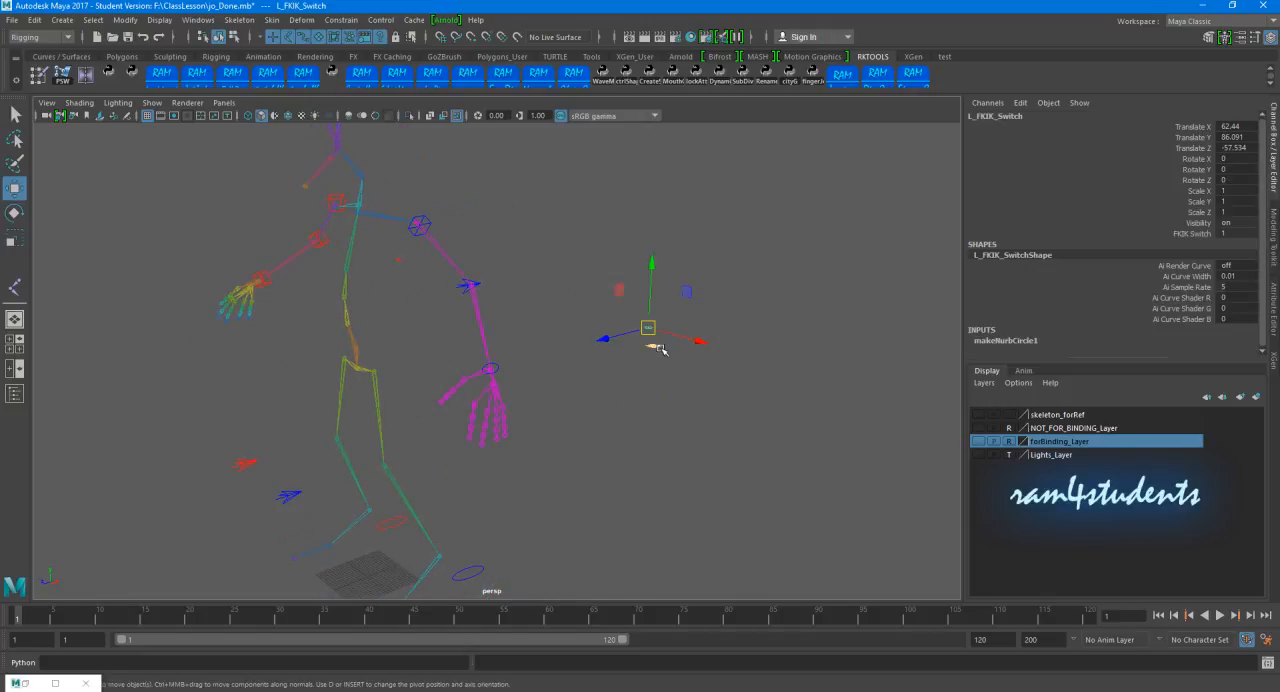
left_click(1192, 234)
middle_click_drag(807, 195, 580, 195)
left_click(622, 219)
Step: Open the Ram Finger Control tool and create finger controls for the left thumb from L_Thumb01_Jtn
scroll(630, 234, "up", 3)
left_click_drag(631, 236, 576, 308, "alt")
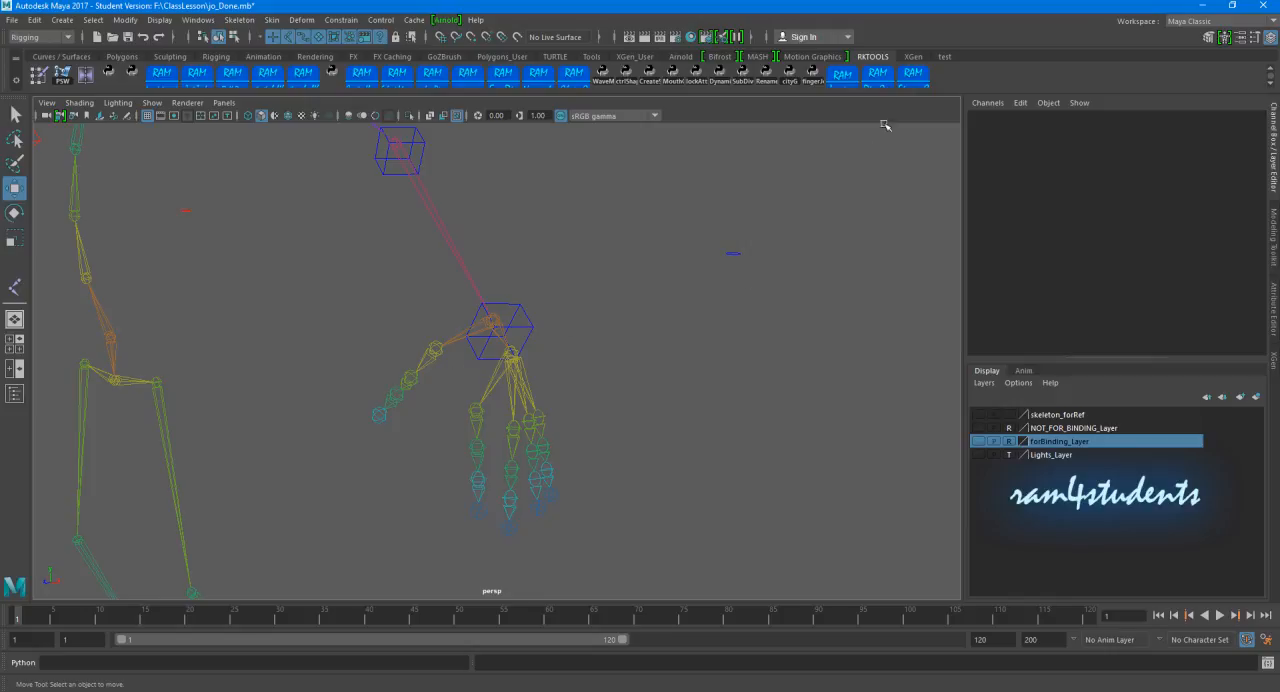
left_click(911, 79)
left_click_drag(563, 247, 843, 191)
scroll(583, 334, "up", 3)
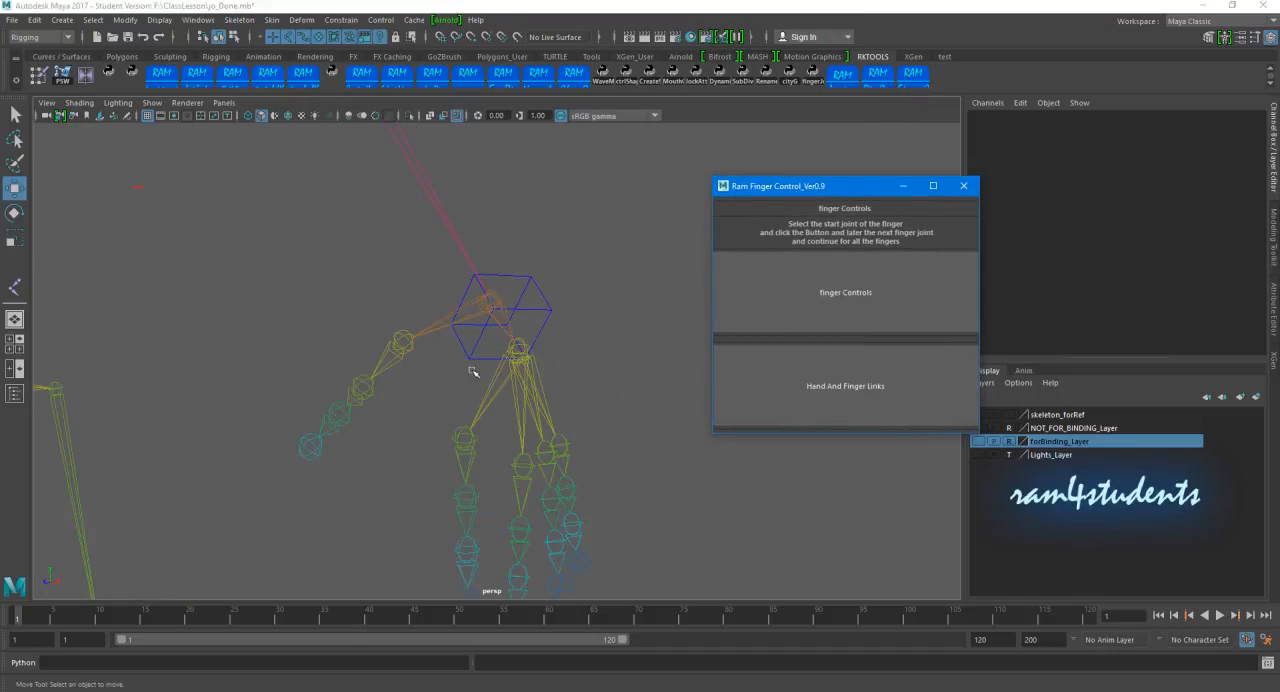
left_click(401, 344)
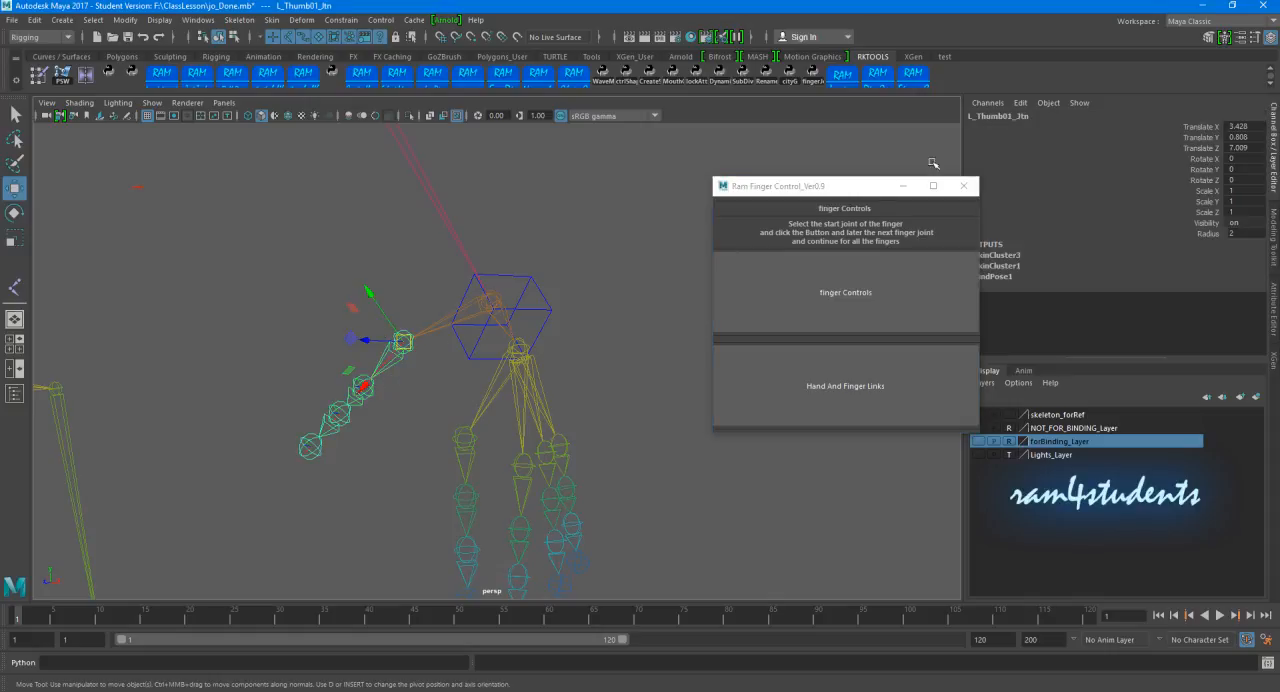
left_click_drag(808, 192, 760, 162)
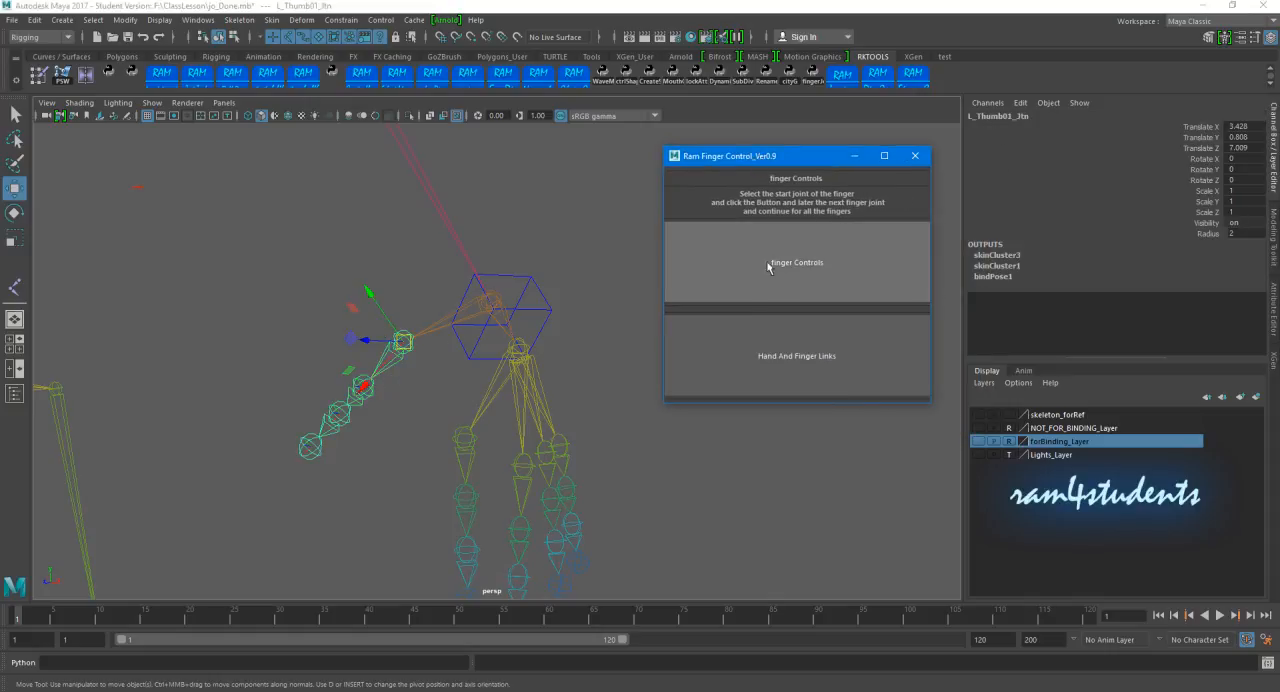
left_click(761, 265)
left_click(376, 487)
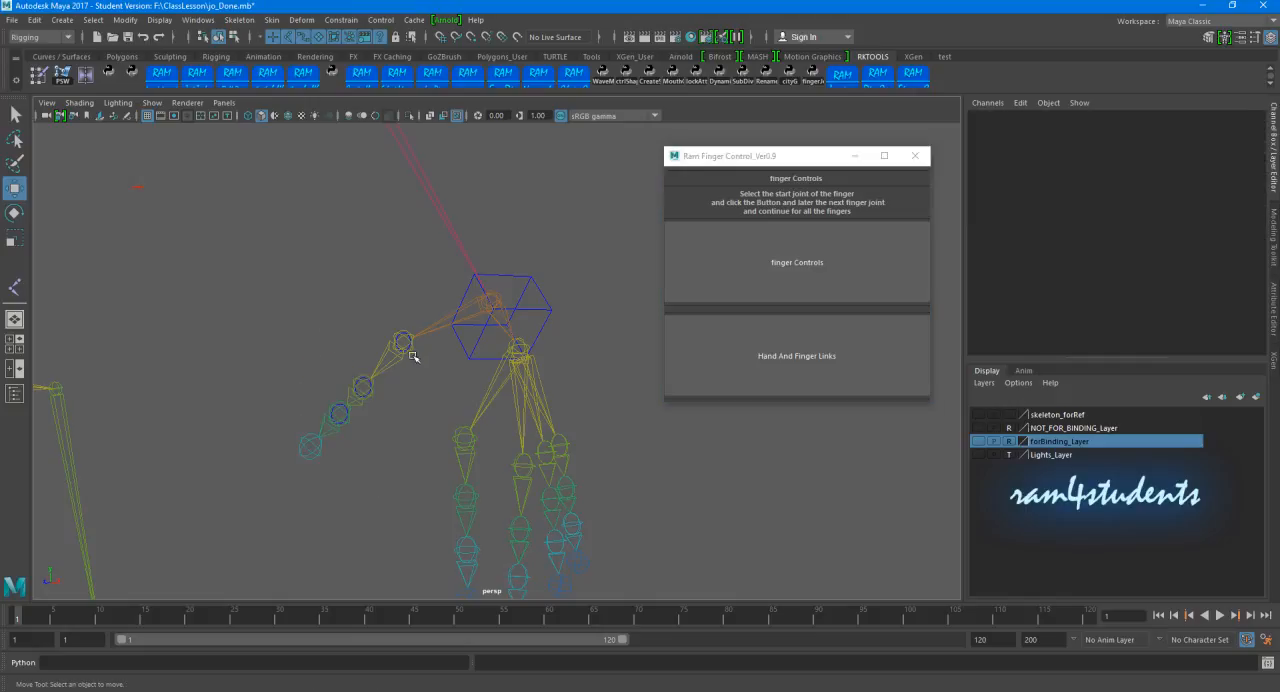
Step: Create finger controls for the left index and middle fingers from their first joints
left_click_drag(454, 450, 480, 470)
scroll(594, 448, "down", 3)
left_click(747, 275)
scroll(602, 452, "up", 3)
left_click(594, 486)
left_click(522, 468)
left_click(720, 292)
Step: Create finger controls for the left ring and pinky fingers from L_Ring01_Jtn and L_Pinky01_Jtn
left_click(610, 430)
left_click(545, 460)
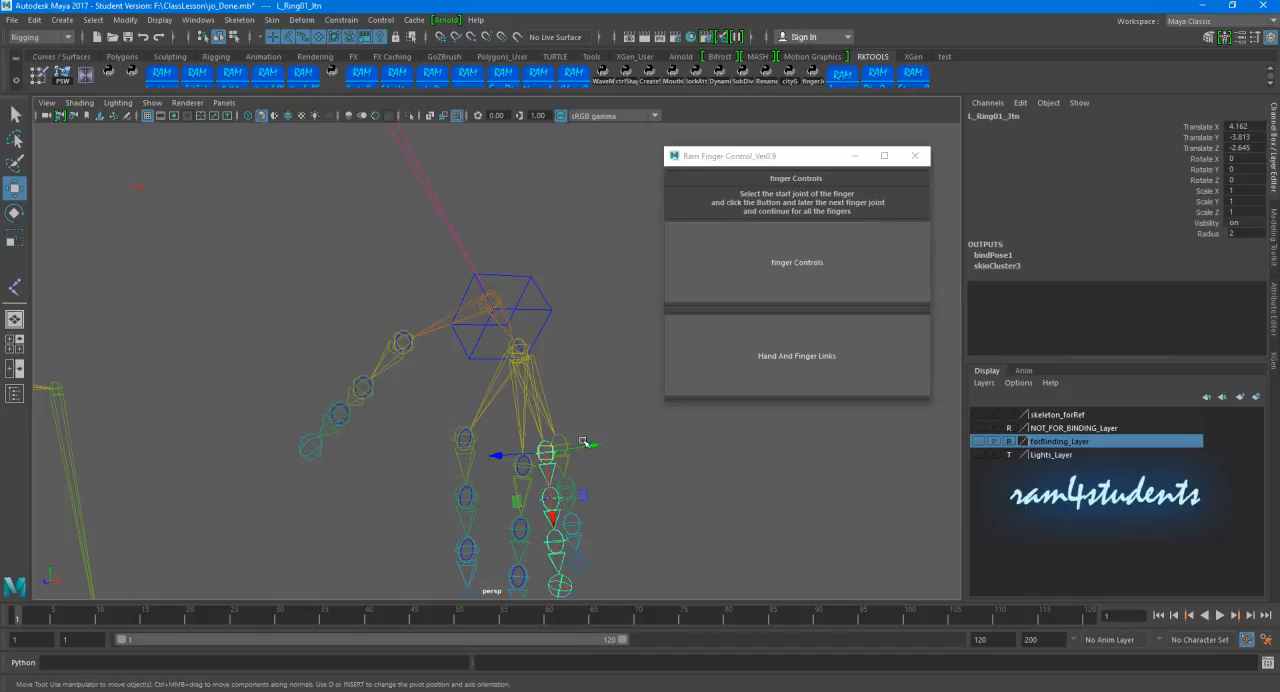
left_click(718, 291)
left_click(762, 272)
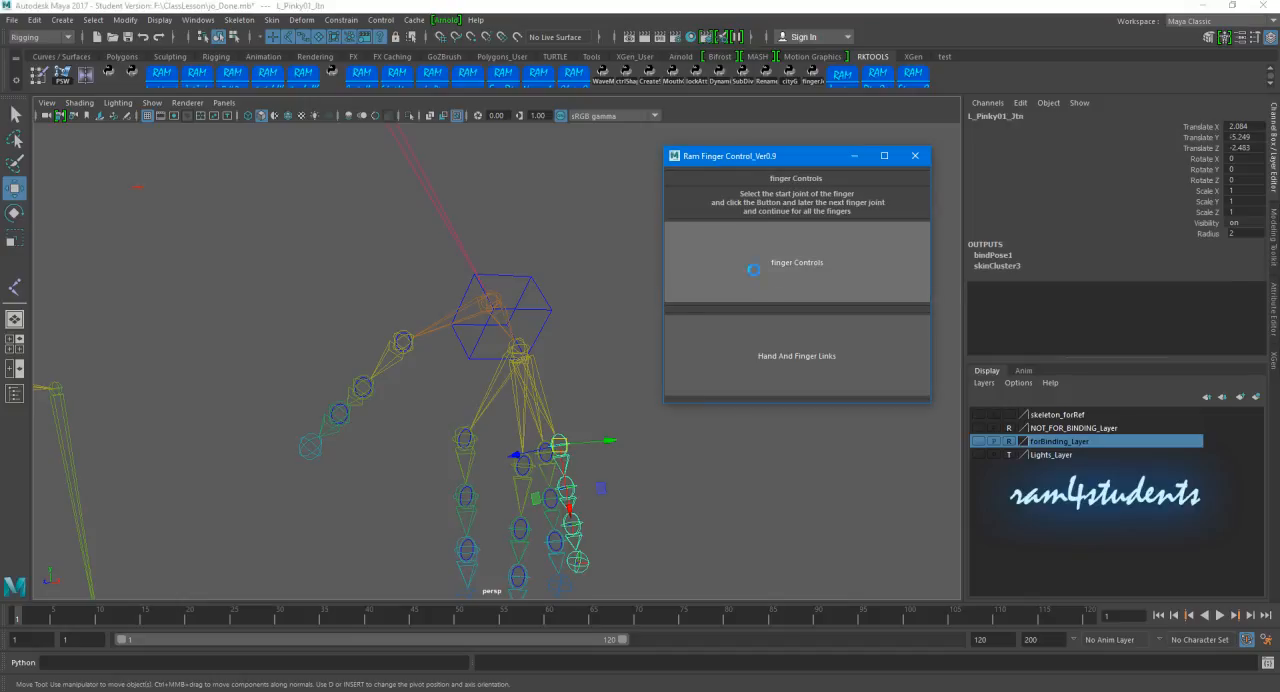
left_click(603, 311)
Step: Move the control vertices of all left-hand finger controls together so the curves sit clear of the finger joints
middle_click_drag(592, 415, 543, 329, "alt")
scroll(543, 329, "down", 4)
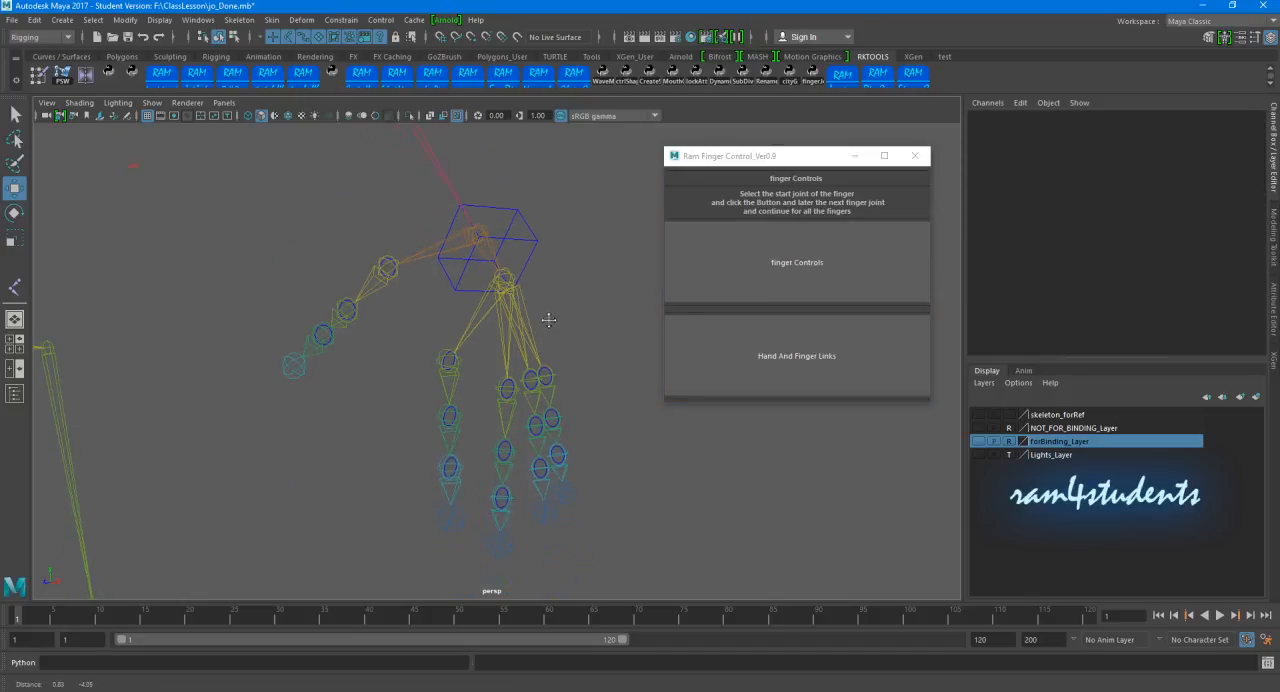
left_click(320, 42)
mouse_move(358, 296)
left_mouse_down("alt")
mouse_move(374, 303)
mouse_move(400, 277)
mouse_move(346, 286)
left_mouse_up("alt")
left_click_drag(213, 277, 457, 482)
left_click_drag(390, 260, 420, 320, "alt")
left_click(234, 37)
left_click_drag(279, 251, 590, 540)
right_click_drag(494, 437, 497, 438, "alt")
left_click_drag(437, 359, 463, 357)
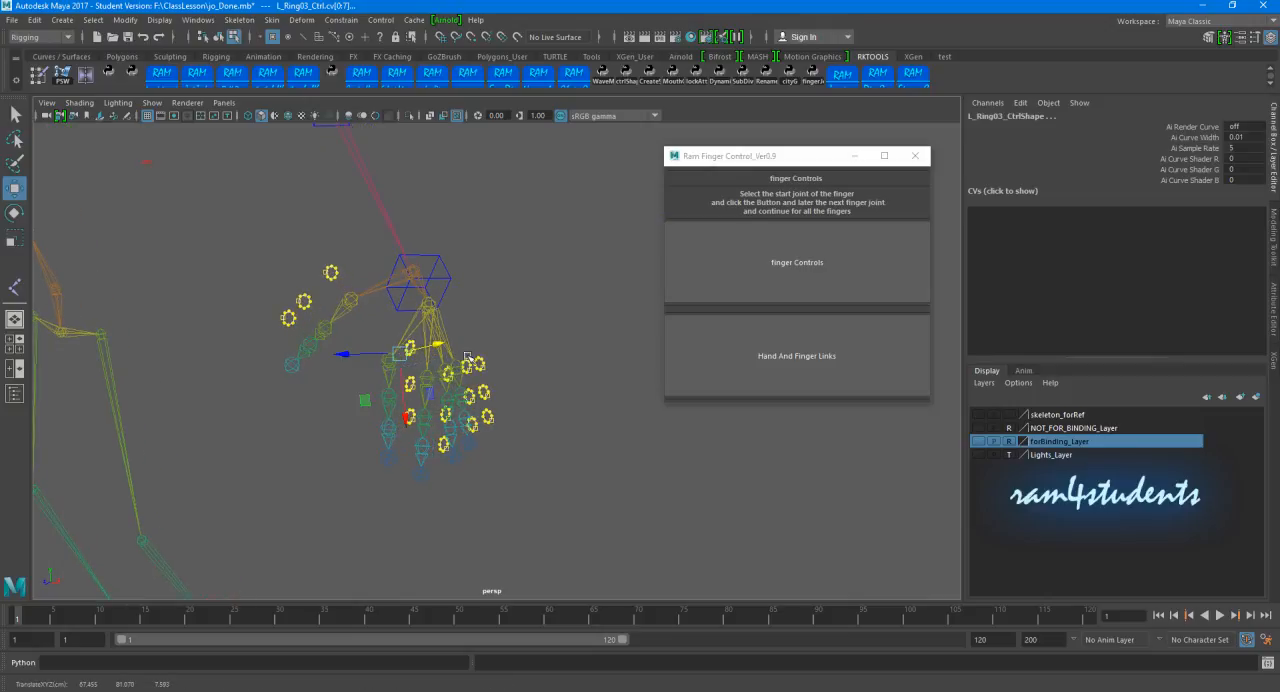
left_click(622, 368)
Step: Show forBinding_Layer to compare the left finger controls with the hand mesh, hide it again, and return to object selection mode
left_click(977, 441)
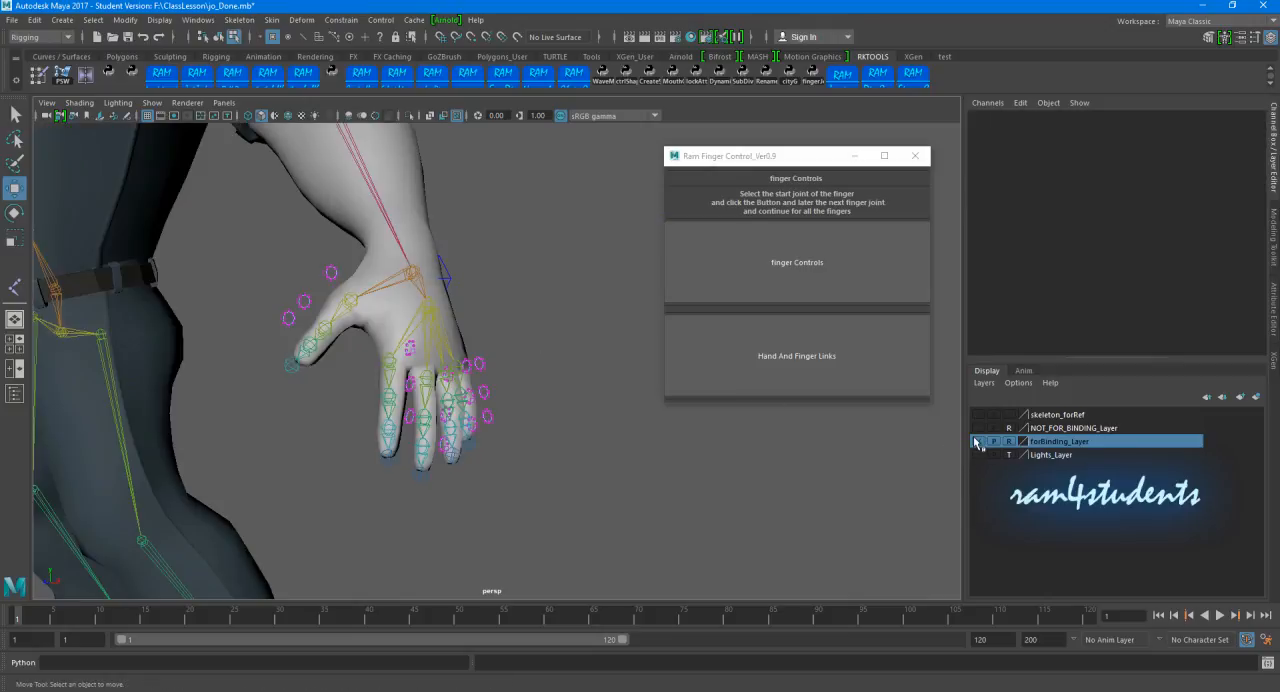
left_click(977, 441)
right_click_drag(331, 274, 429, 246)
middle_click_drag(546, 283, 588, 303, "alt")
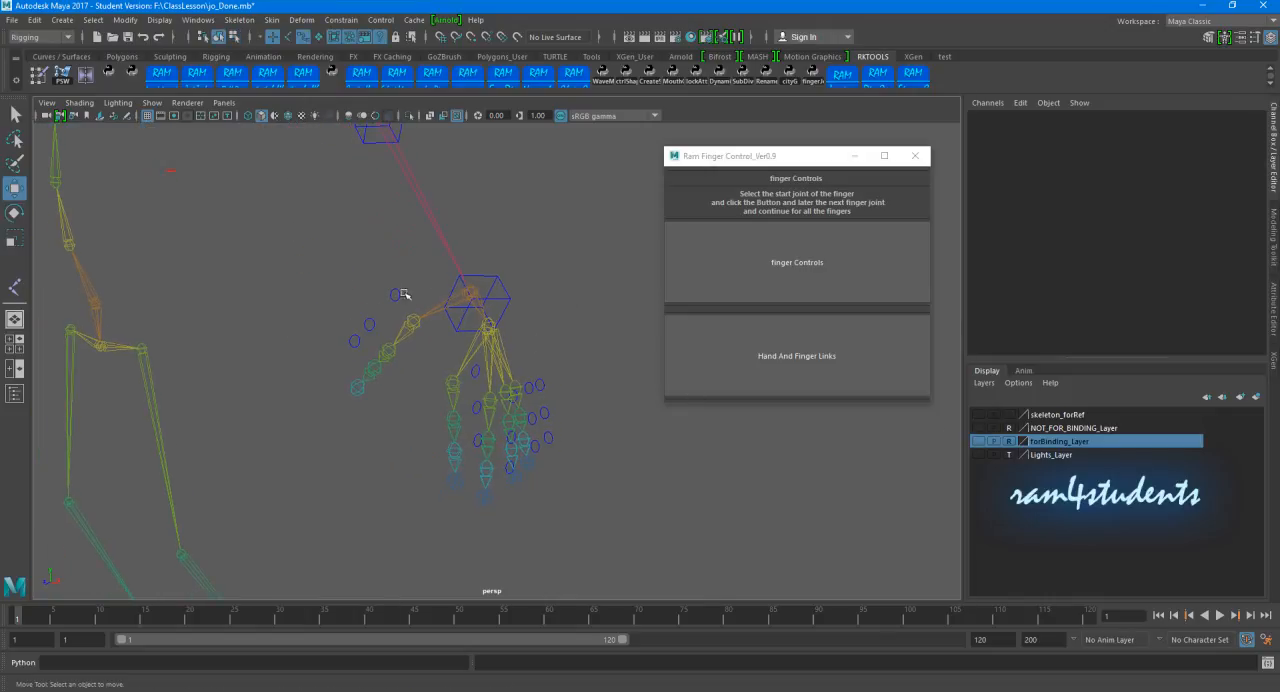
Step: Test whether the left finger controls follow the hand by rotating L_Wrist_CTRL, and undo the rotation
key("e")
left_click_drag(395, 290, 342, 317)
left_click(605, 287)
left_click(315, 217)
middle_click_drag(343, 317, 346, 289, "alt")
left_click_drag(346, 289, 454, 325, "alt")
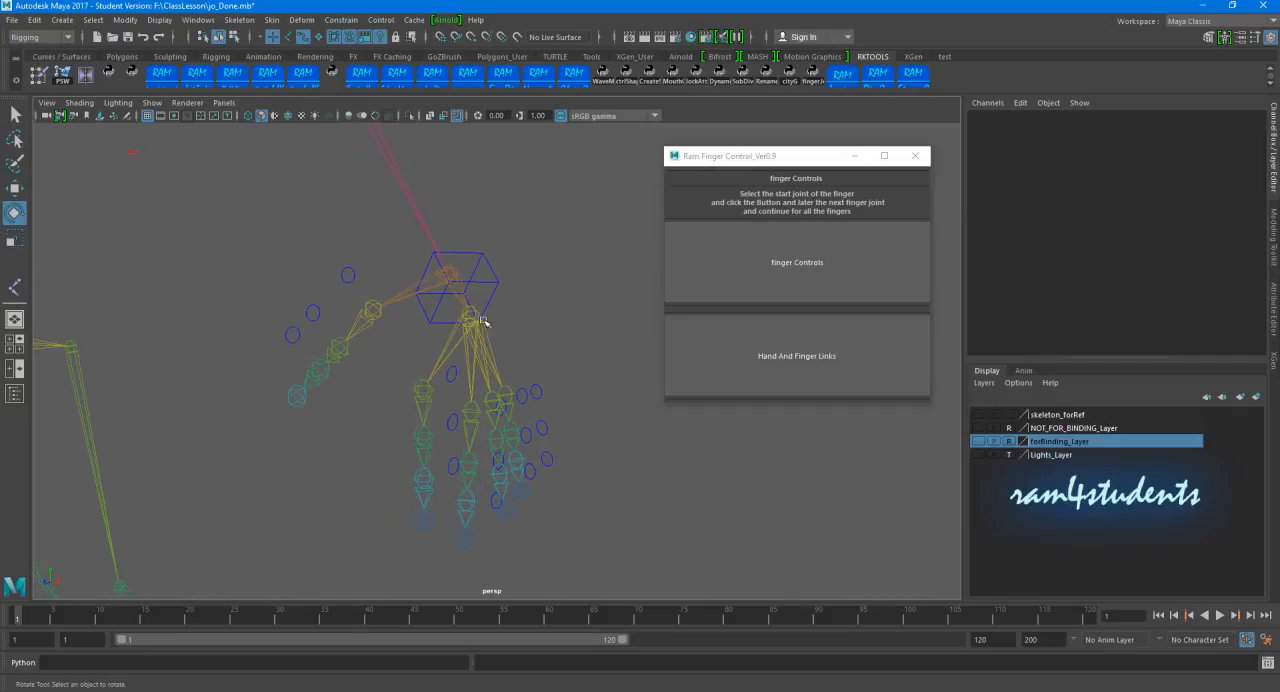
left_click(487, 281)
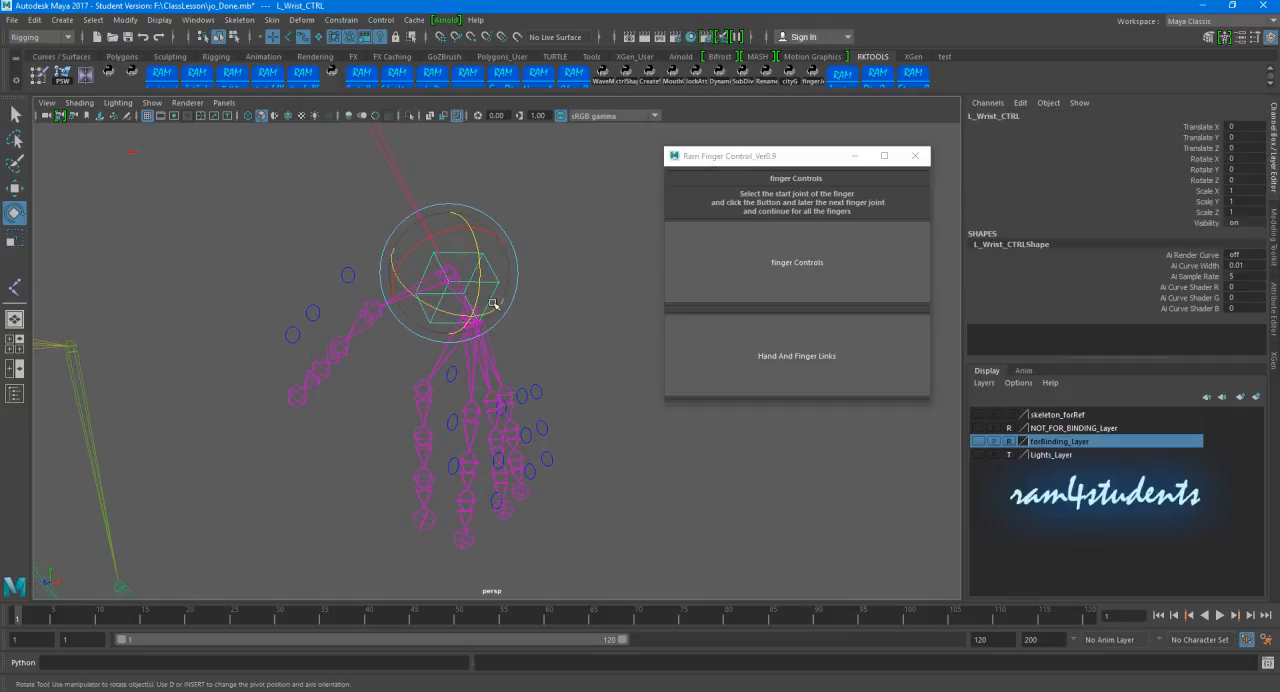
left_click_drag(480, 279, 457, 295)
key("ctrl+z")
Step: Set the FKIK Switch attribute on the left arm's switch controller to 1
right_click_drag(585, 310, 531, 311, "alt")
middle_click_drag(531, 311, 500, 371, "alt")
right_click_drag(536, 378, 564, 398, "alt")
middle_click_drag(564, 398, 540, 340, "alt")
left_click(556, 260)
left_click_drag(557, 257, 608, 288)
left_click(1188, 233)
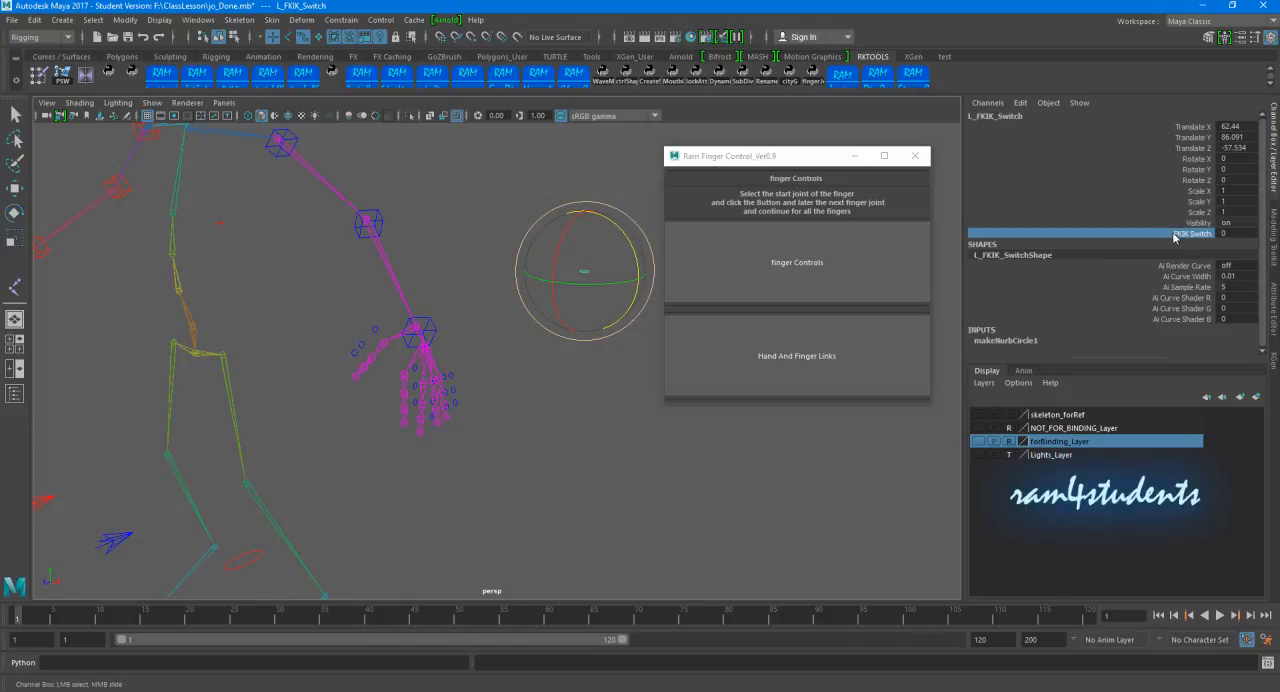
middle_click_drag(685, 450, 722, 448)
Step: Test the left finger controls in IK mode by rotating the left wrist's IK controller
right_click_drag(524, 352, 568, 371, "alt")
left_click(568, 369)
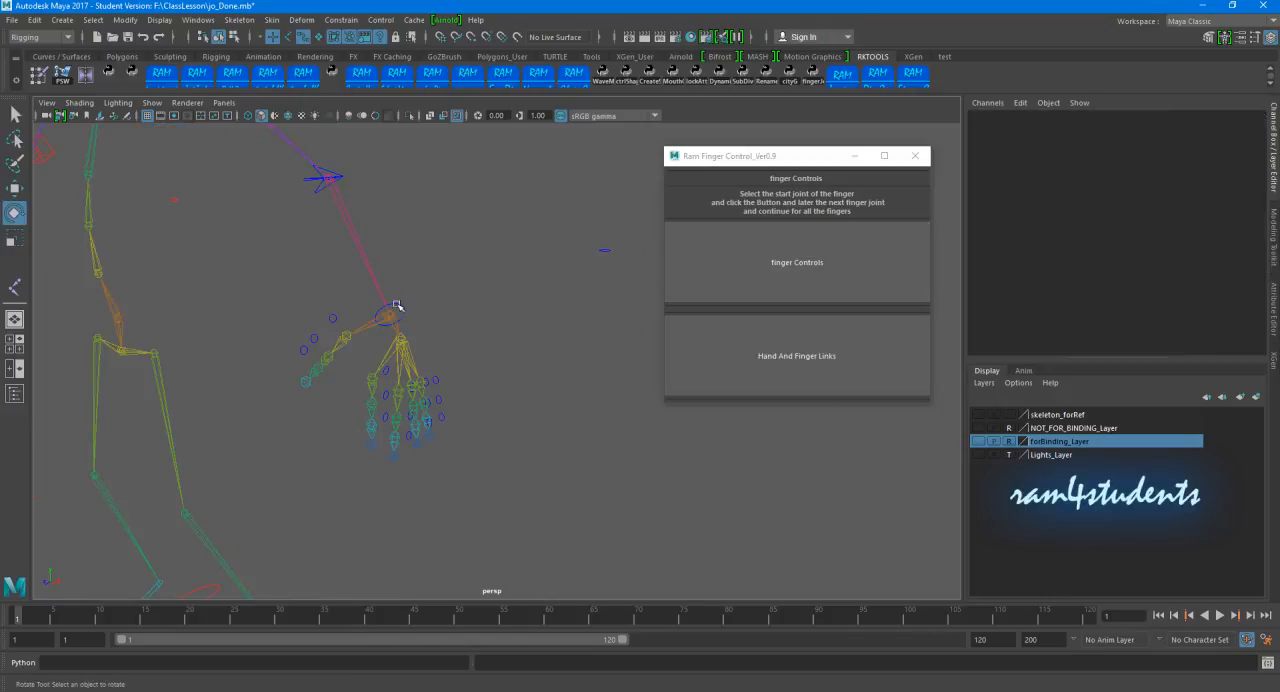
left_click(398, 304)
left_click_drag(410, 334, 487, 339)
Step: Return the left arm to FK by setting its FKIK Switch attribute to 0
left_click_drag(592, 242, 632, 306)
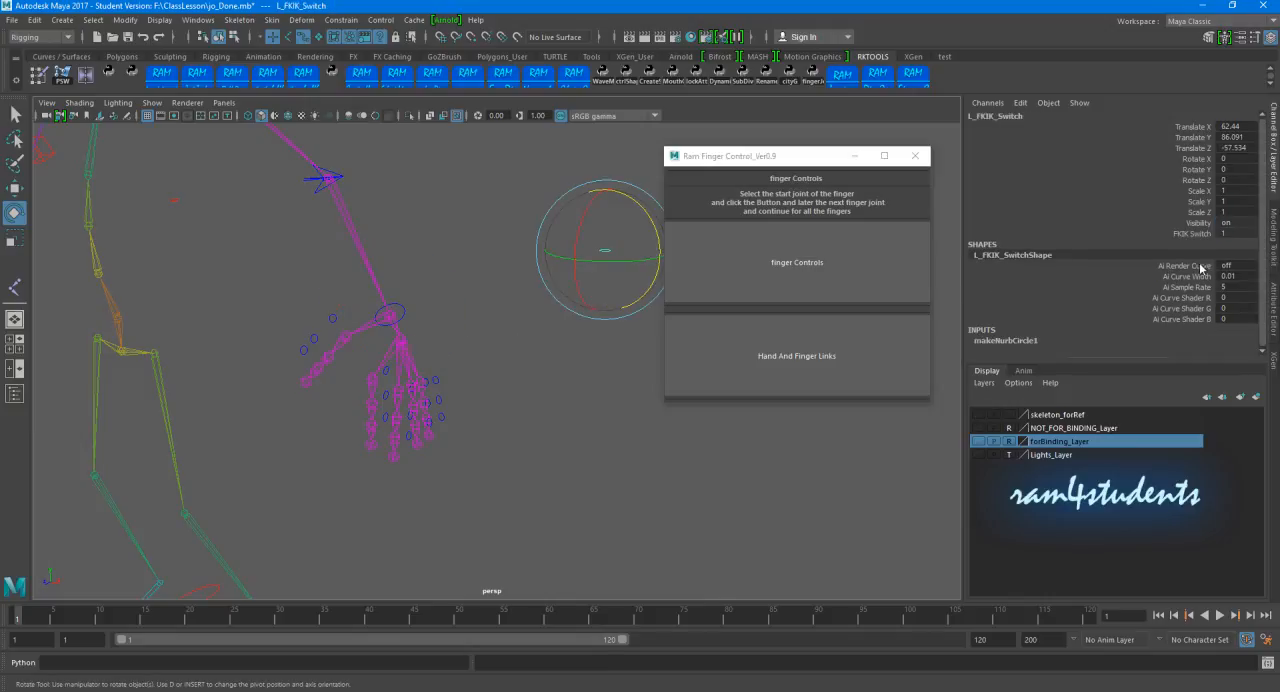
left_click(1188, 233)
middle_click_drag(697, 463, 566, 432)
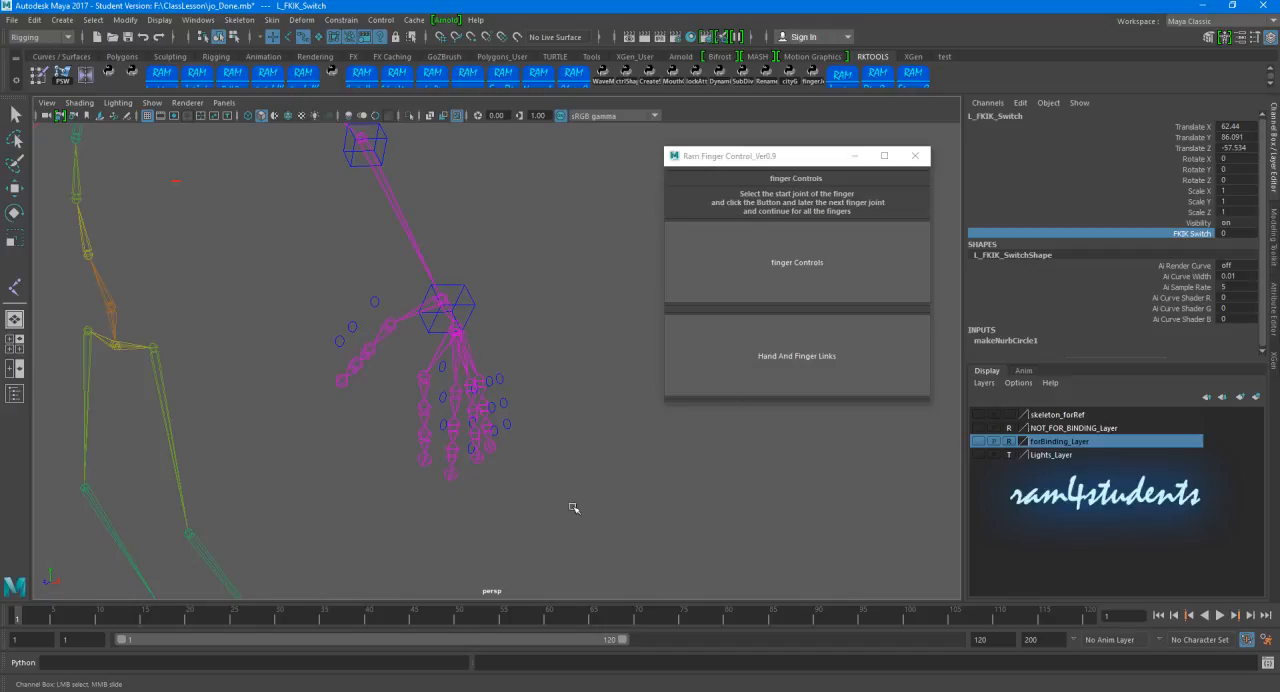
Step: Link the left finger controls to the hand from L_Palm_Jtn using Hand And Finger Links
scroll(537, 340, "up", 2)
key("e")
left_click(439, 320)
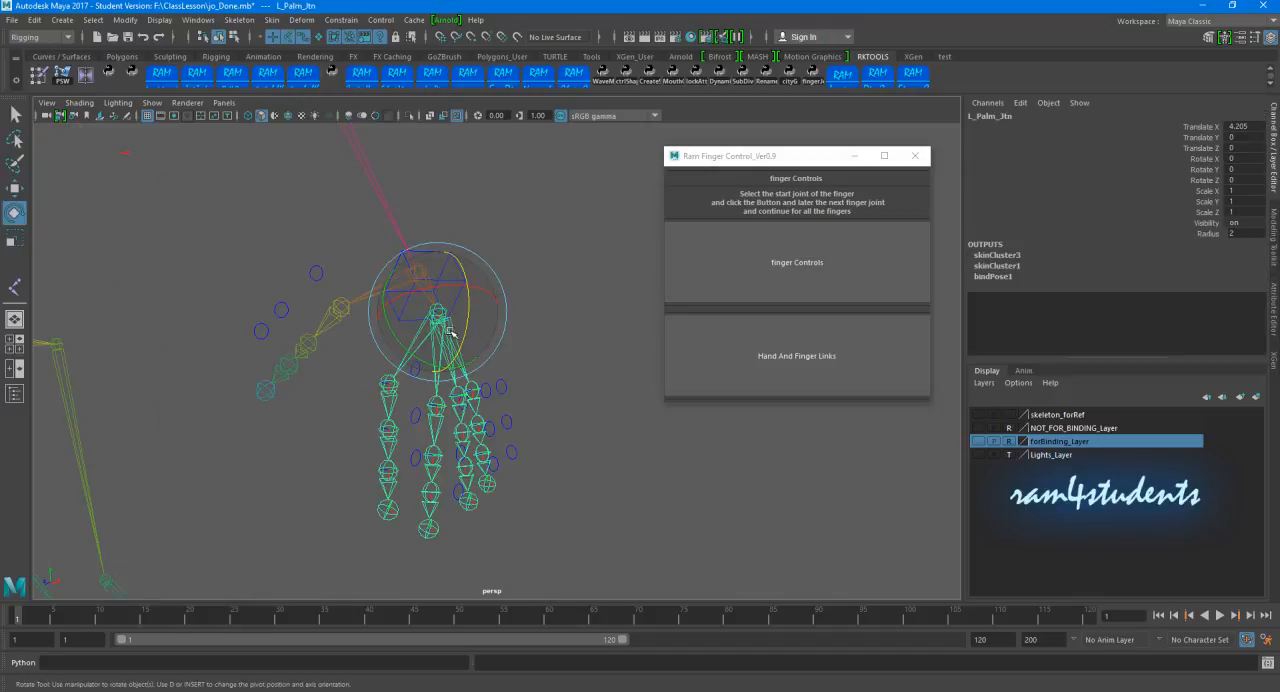
left_click(748, 375)
left_click(571, 330)
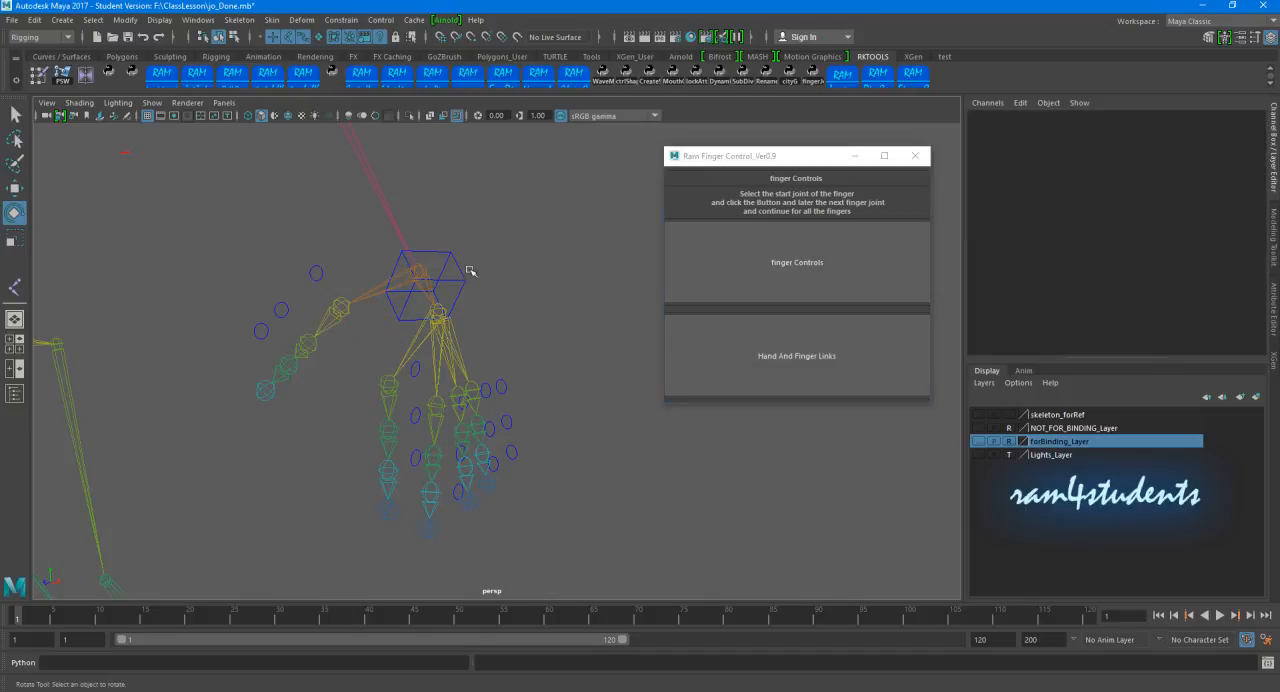
Step: Test the linked left finger controls by rotating the FK wrist controller, and undo the rotation
left_click(468, 272)
left_click_drag(448, 277, 406, 281)
key("ctrl+z")
Step: Switch the left arm to IK by setting its FKIK Switch attribute to 1
scroll(528, 314, "down", 5)
middle_click_drag(528, 314, 446, 328, "alt")
left_click_drag(513, 263, 569, 321)
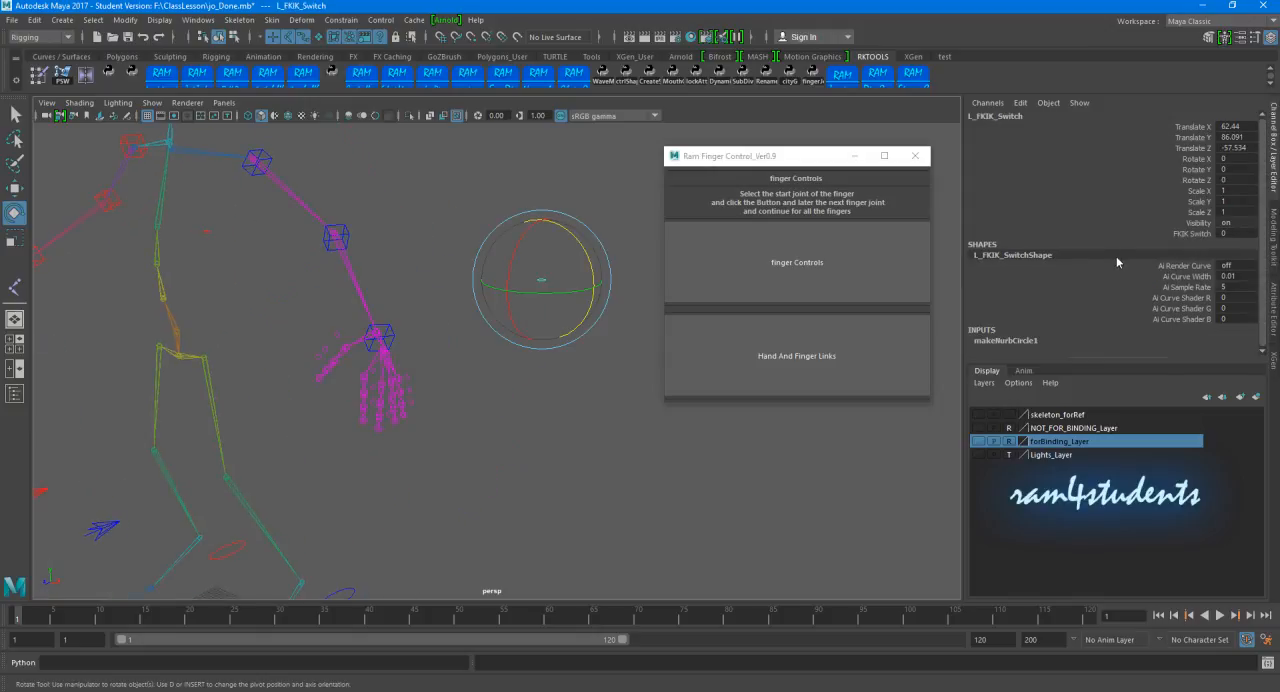
left_click(1150, 234)
middle_click_drag(534, 474, 627, 455)
Step: Test the linked left finger controls by rotating the left wrist's IK controller
left_click(516, 372)
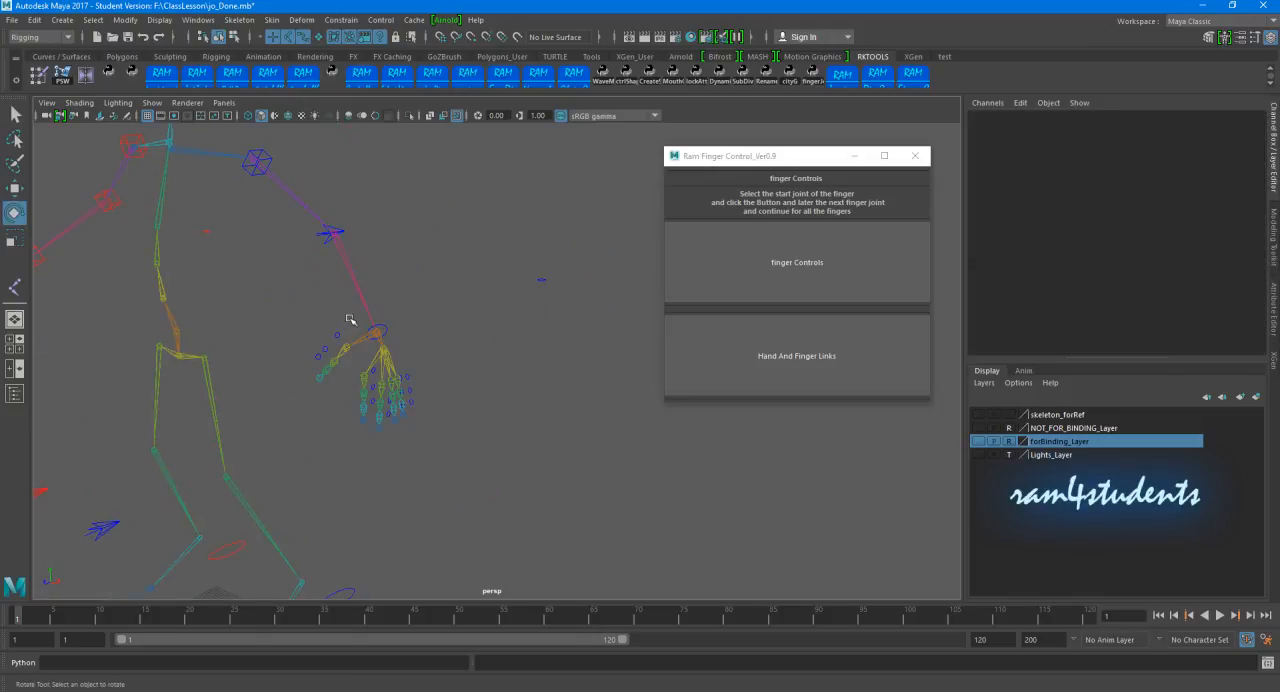
left_click(383, 326)
left_click_drag(403, 340, 407, 336)
left_click(538, 378)
Step: Set the left arm's FKIK Switch attribute back to 0
left_click(583, 329)
left_click(1150, 235)
middle_click_drag(620, 440, 471, 453)
Step: Create finger controls for the right thumb from R_Thumb01_Jtn
left_click_drag(388, 446, 740, 470, "alt")
right_click_drag(740, 470, 437, 391, "alt")
left_click_drag(437, 391, 520, 369, "alt")
right_click_drag(520, 369, 511, 383, "alt")
middle_click_drag(511, 383, 565, 395, "alt")
left_click(545, 336)
key("e")
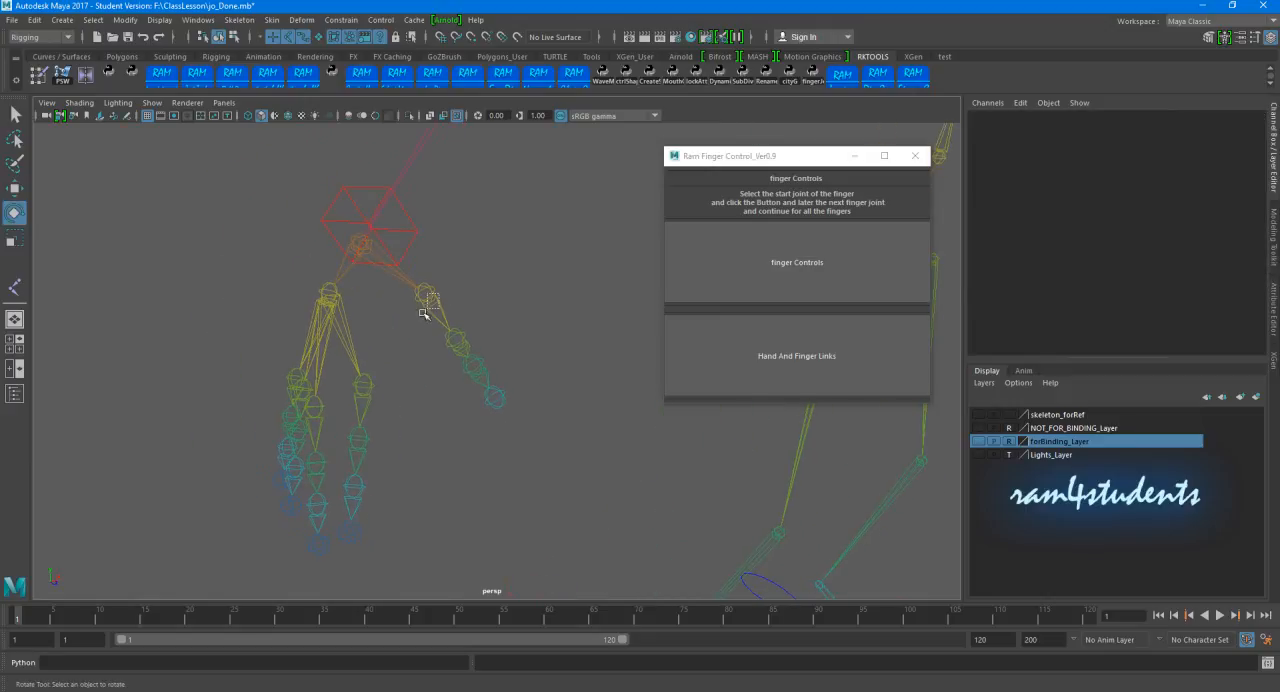
left_click(423, 314)
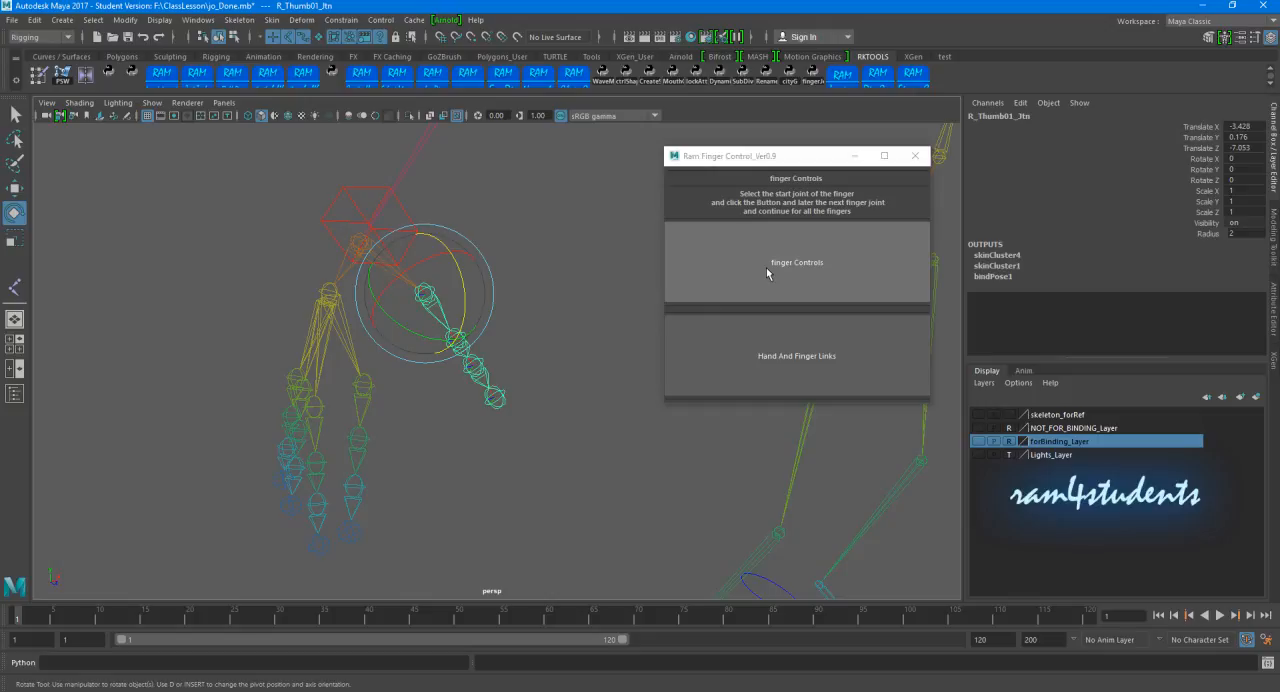
left_click(412, 432)
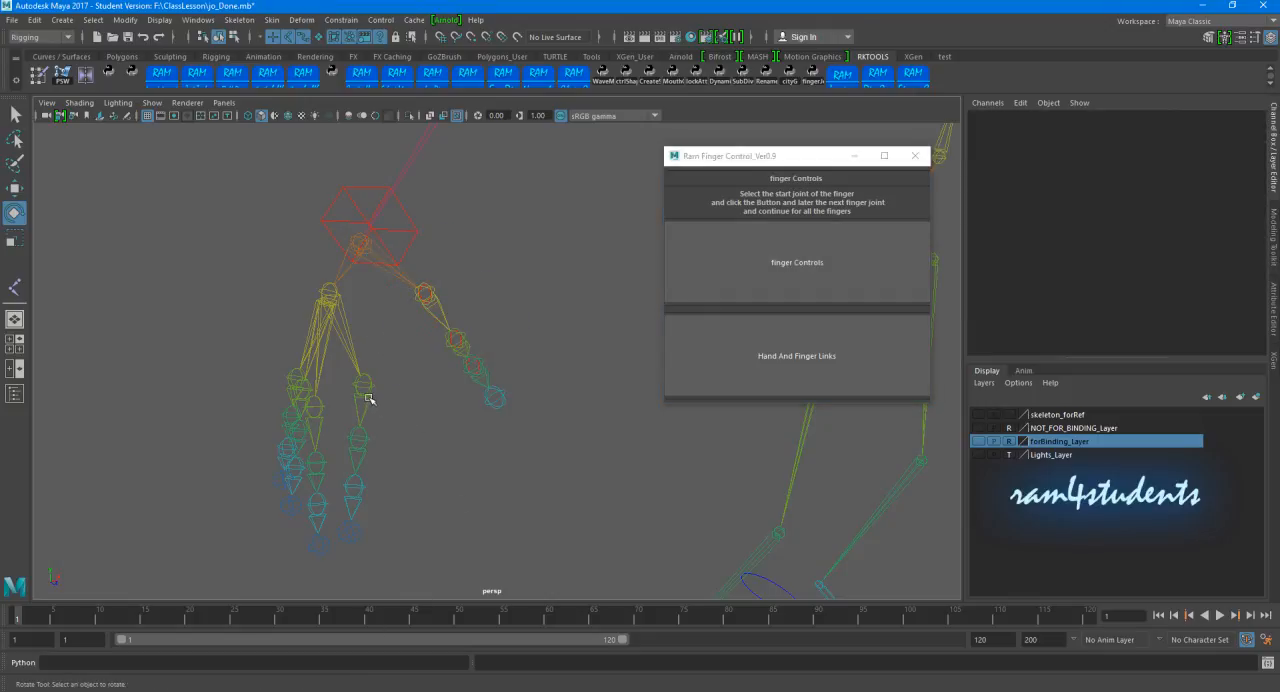
Step: Create finger controls for the right index and middle fingers from their first joints
left_click(368, 399)
left_click(818, 268)
mouse_move(503, 412)
left_mouse_down("alt")
mouse_move(506, 391)
mouse_move(491, 431)
left_mouse_up("alt")
left_click(471, 374)
left_click(383, 324)
left_click(760, 273)
left_click(592, 408)
Step: Create finger controls for the right ring and pinky fingers from their first joints
left_click(351, 307)
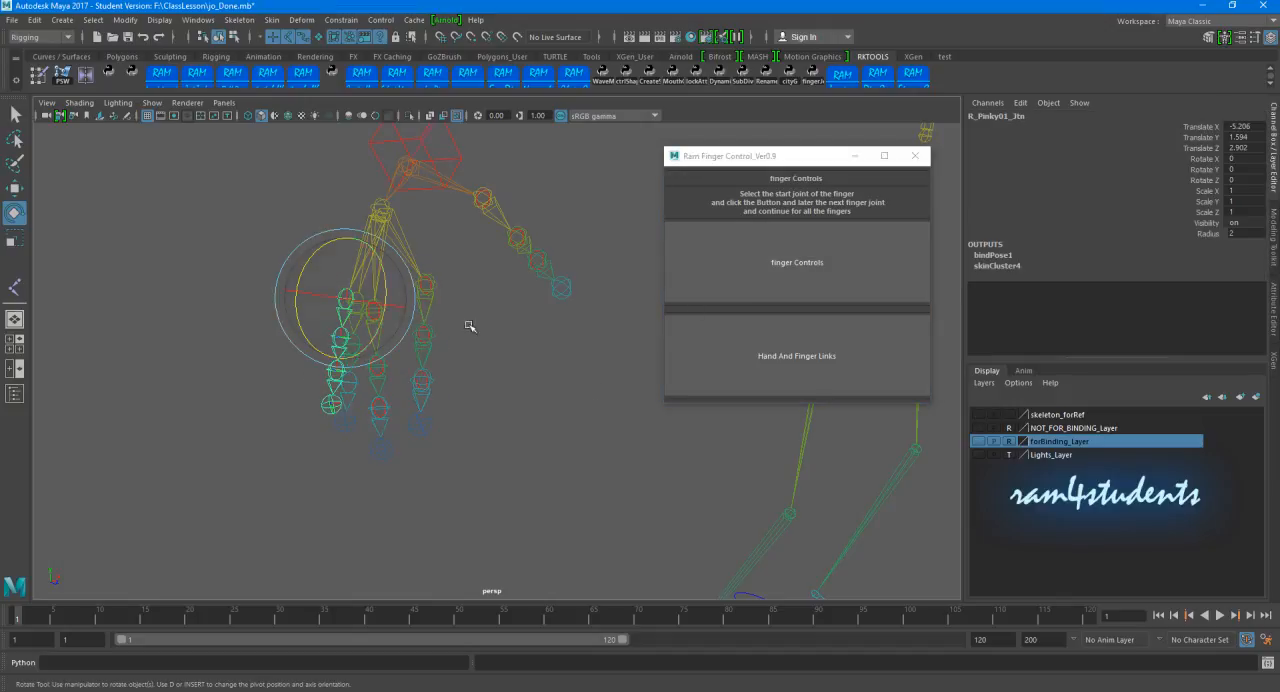
left_click(786, 296)
left_click_drag(453, 377, 194, 380, "alt")
left_click(339, 378)
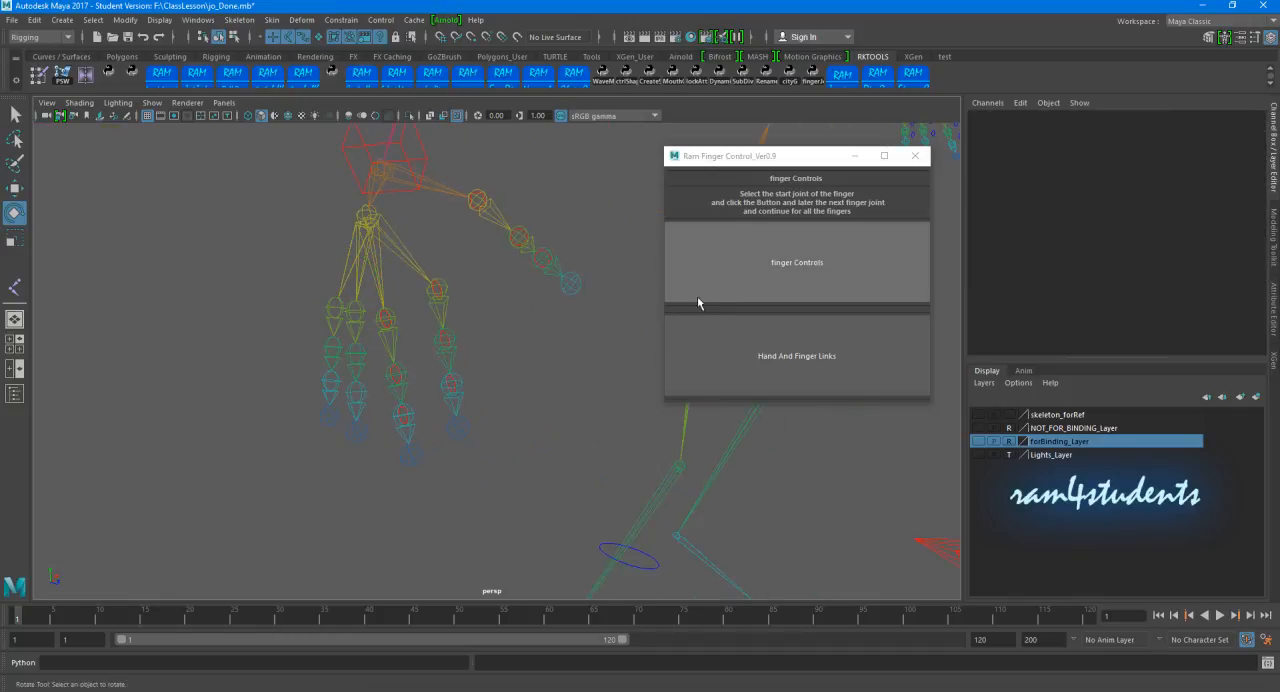
left_click(354, 315)
left_click(716, 290)
left_click(169, 466)
left_click(329, 306)
left_click(786, 274)
Step: Move the control vertices of all right-hand finger controls together so the curves sit clear of the finger joints
middle_click_drag(562, 396, 478, 434, "alt")
left_click(329, 297)
left_click_drag(175, 243, 508, 477)
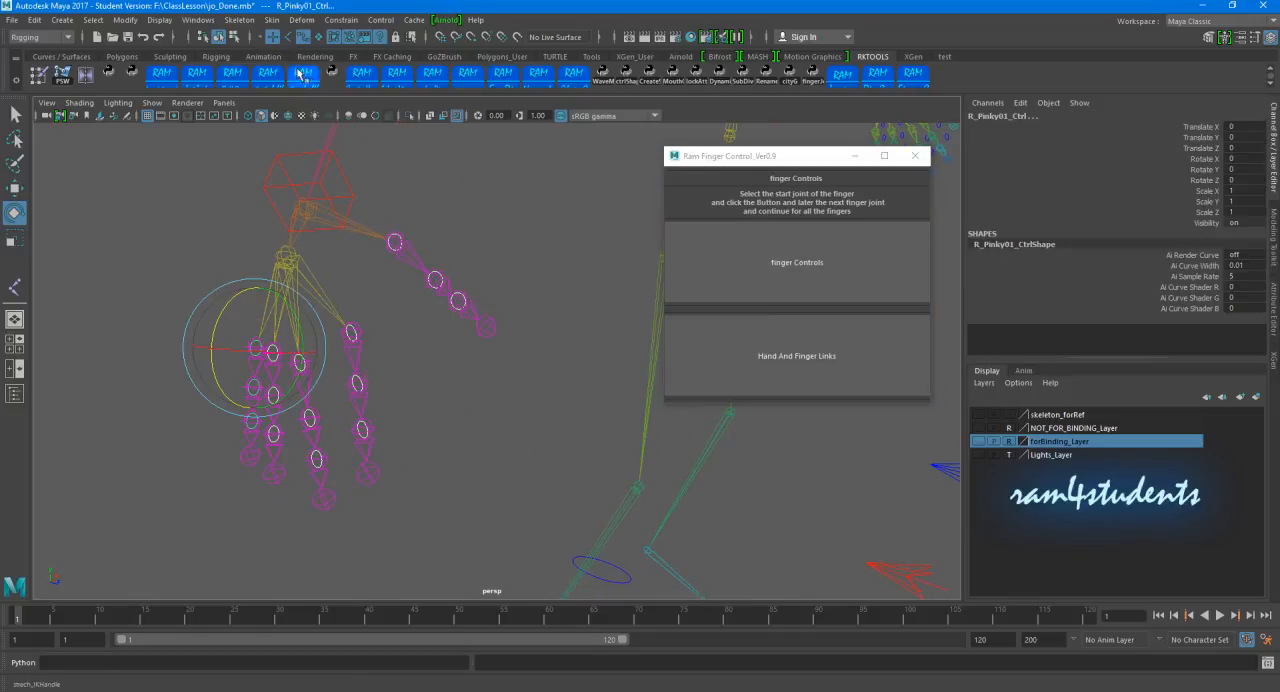
left_click(235, 37)
scroll(560, 284, "down", 2)
left_click_drag(236, 248, 568, 512)
key("w")
left_click_drag(410, 352, 358, 356, "alt")
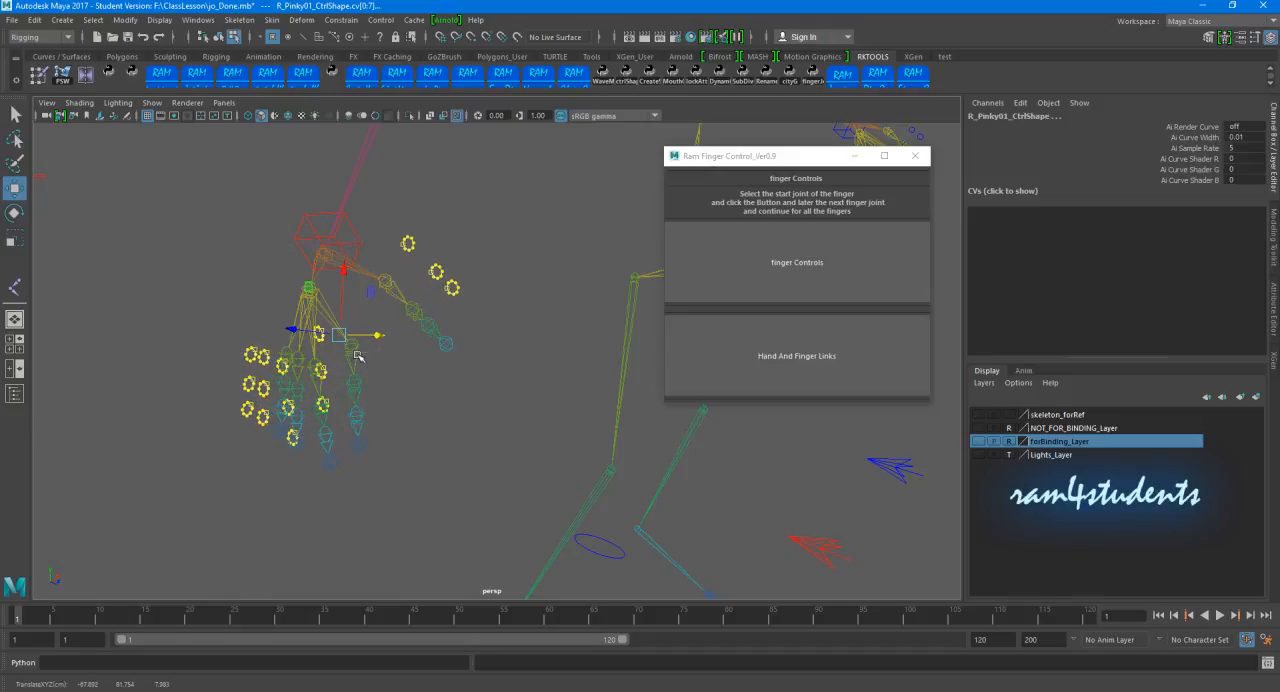
left_click(431, 369)
Step: Show forBinding_Layer to compare the right finger controls with the hand mesh, hide it again, and return to object selection mode
left_click(978, 441)
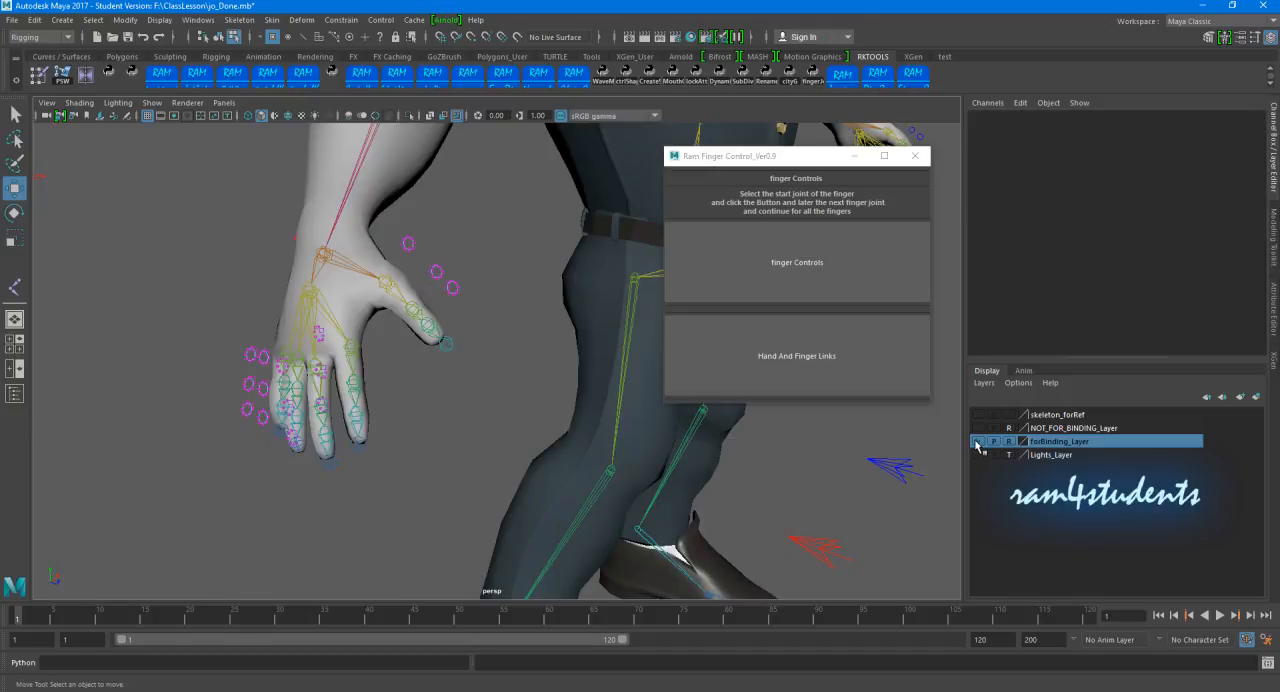
left_click(978, 442)
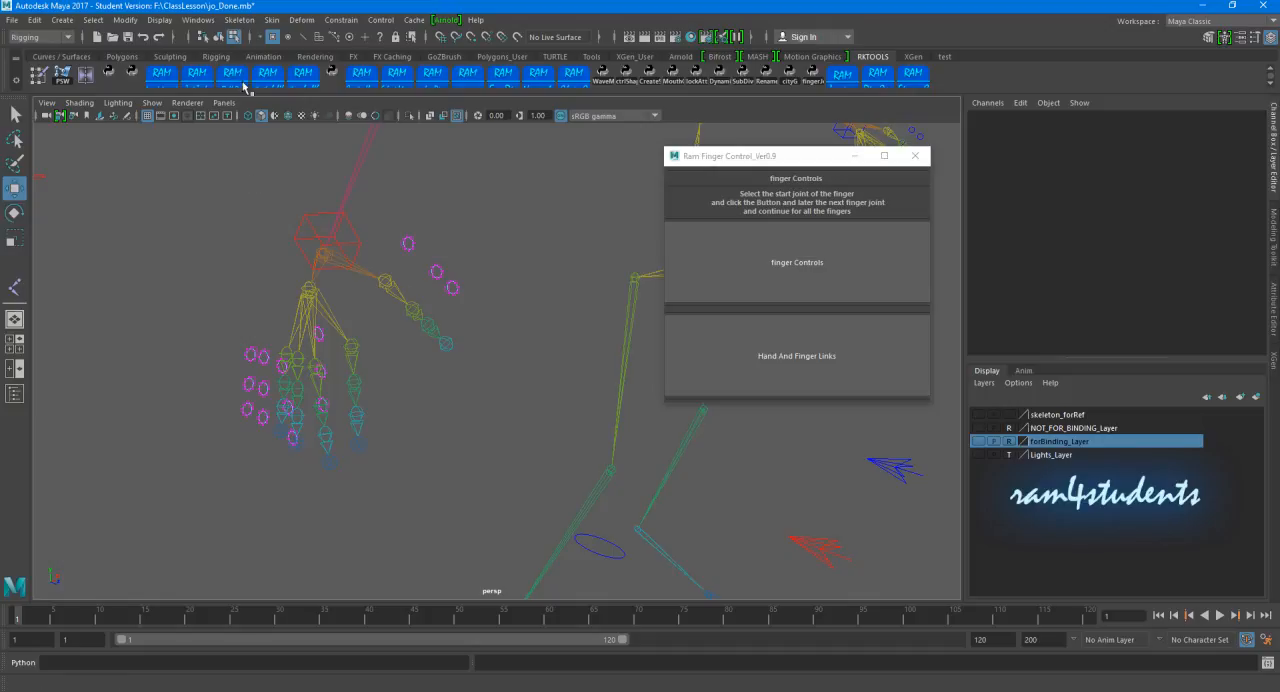
left_click(217, 37)
left_click(257, 277)
left_click_drag(257, 277, 286, 332, "alt")
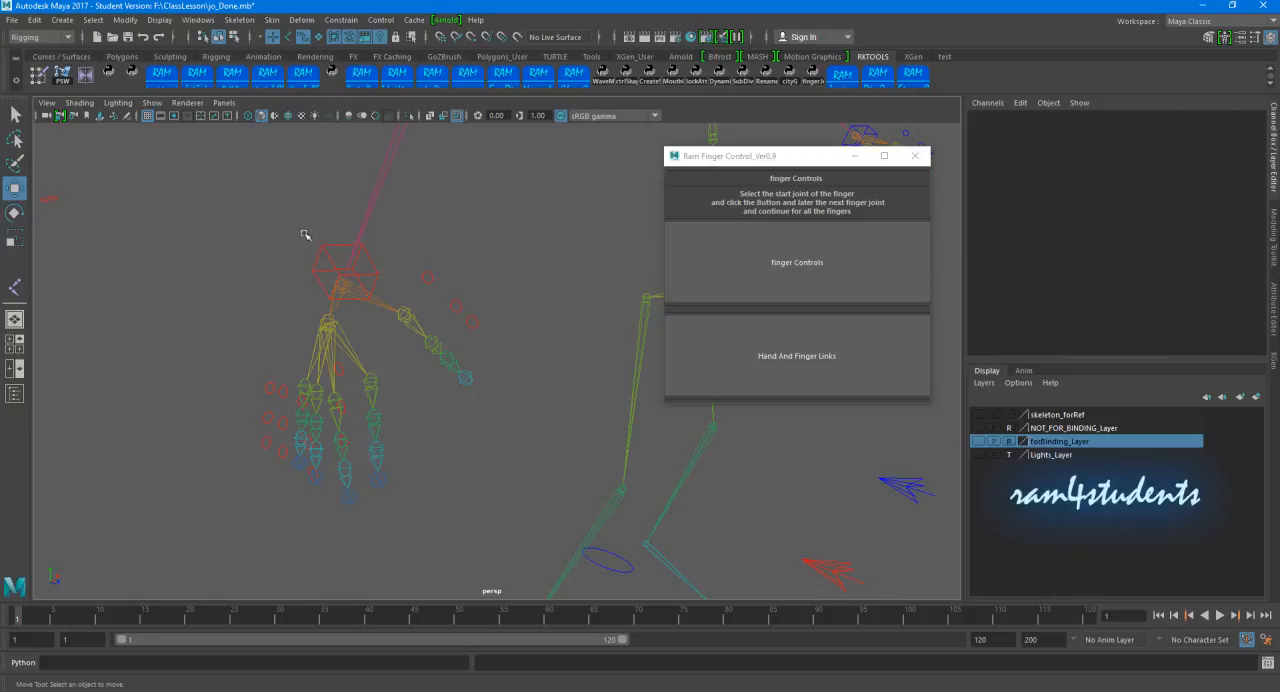
Step: Test whether the right finger controls follow the hand by rotating R_Wrist_CTRL, and undo the rotation
left_click(330, 262)
key("e")
left_click_drag(322, 262, 267, 259)
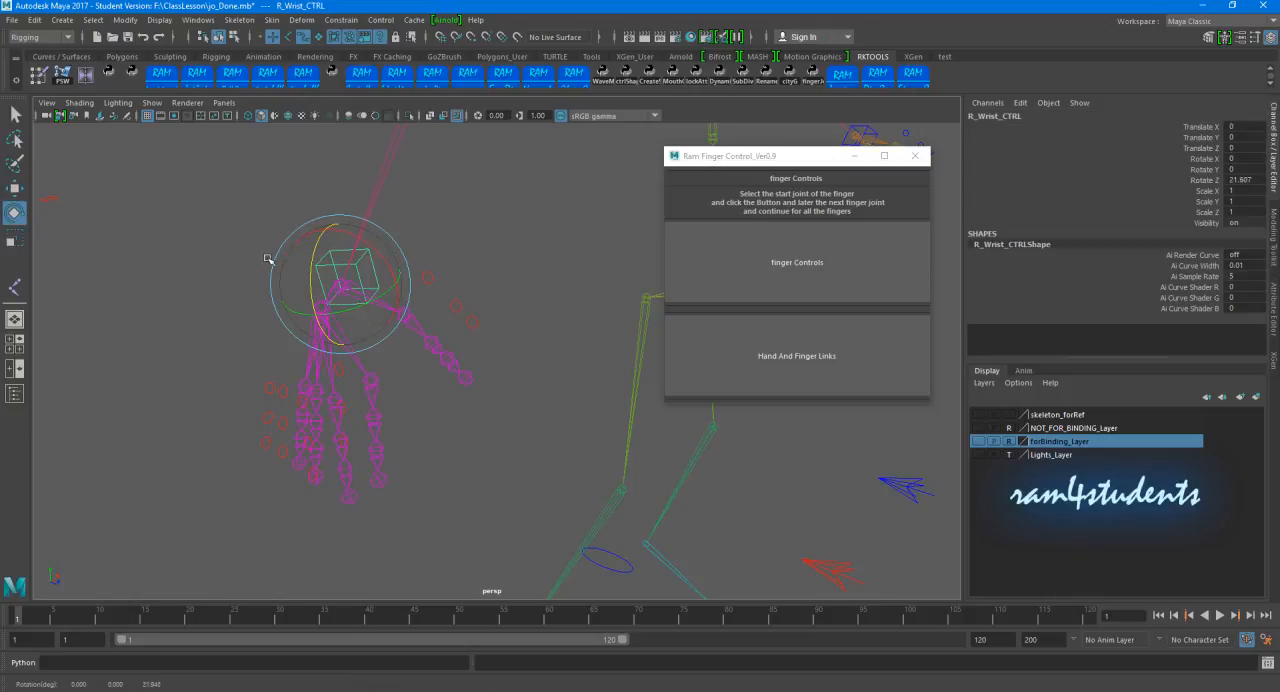
left_click(241, 275)
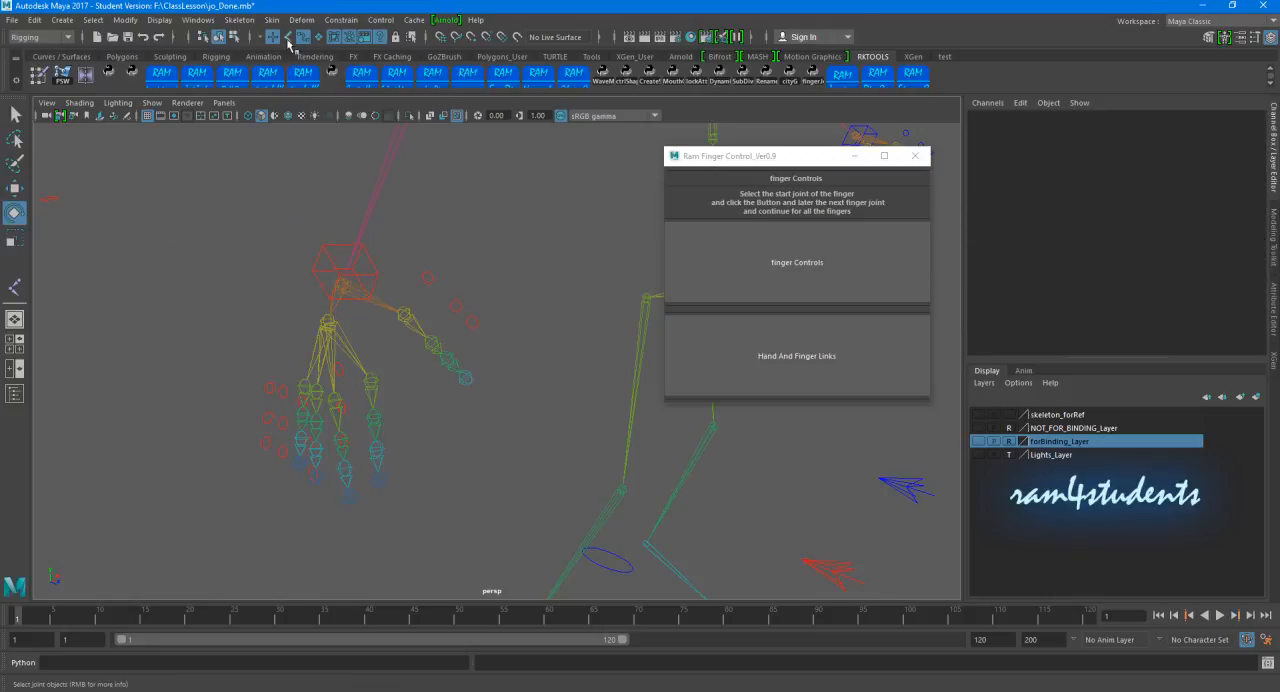
Step: Link the right-hand finger controls to R_Palm_Jtn with Hand And Finger Links, and close the Ram Finger Control tool
left_click(325, 328)
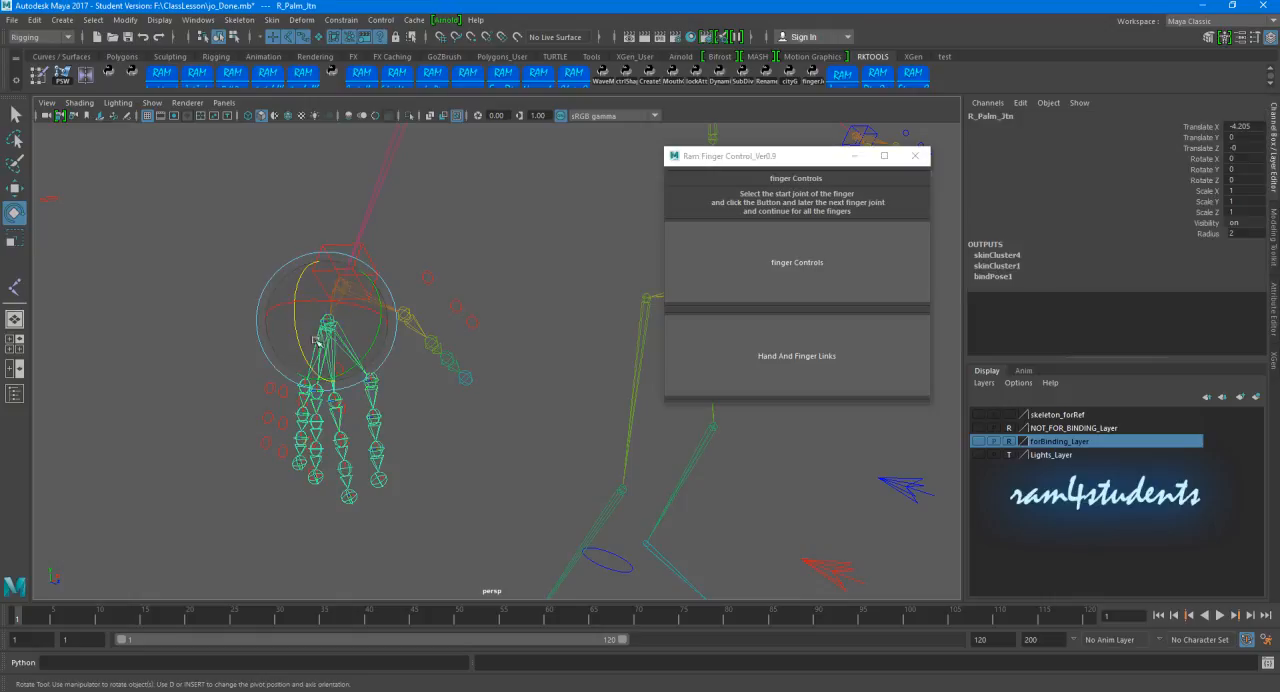
left_click(770, 366)
left_click(536, 229)
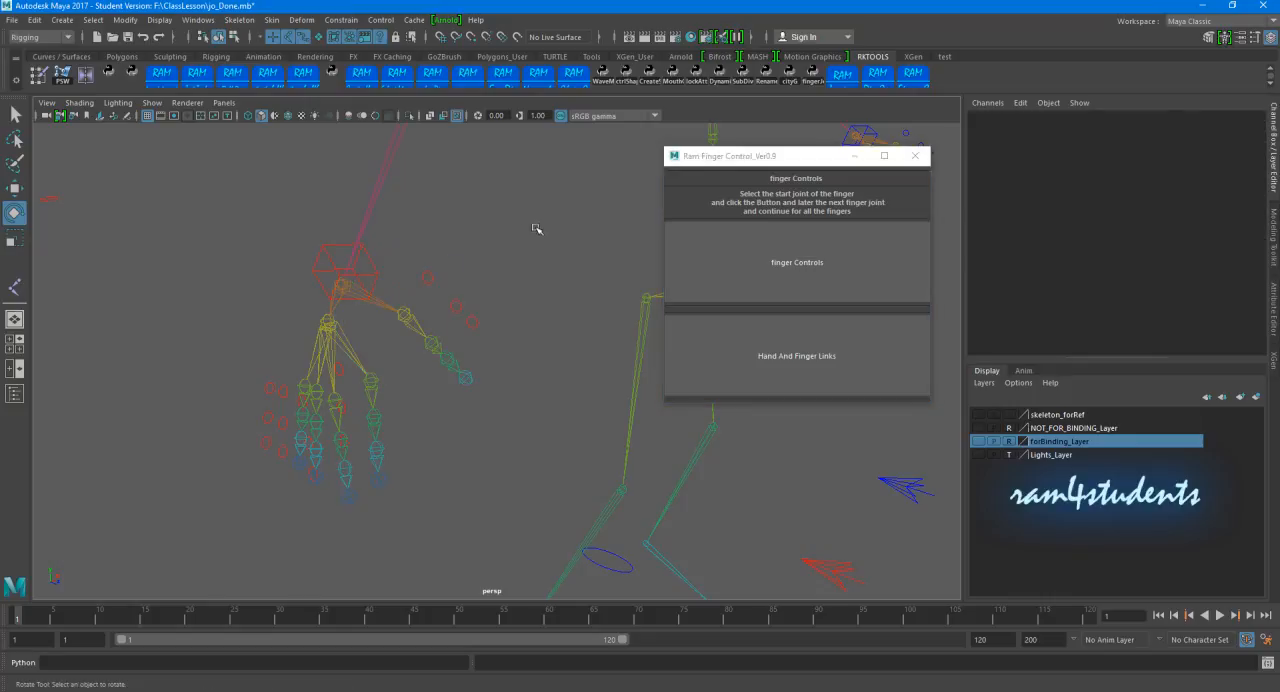
scroll(440, 289, "down", 5)
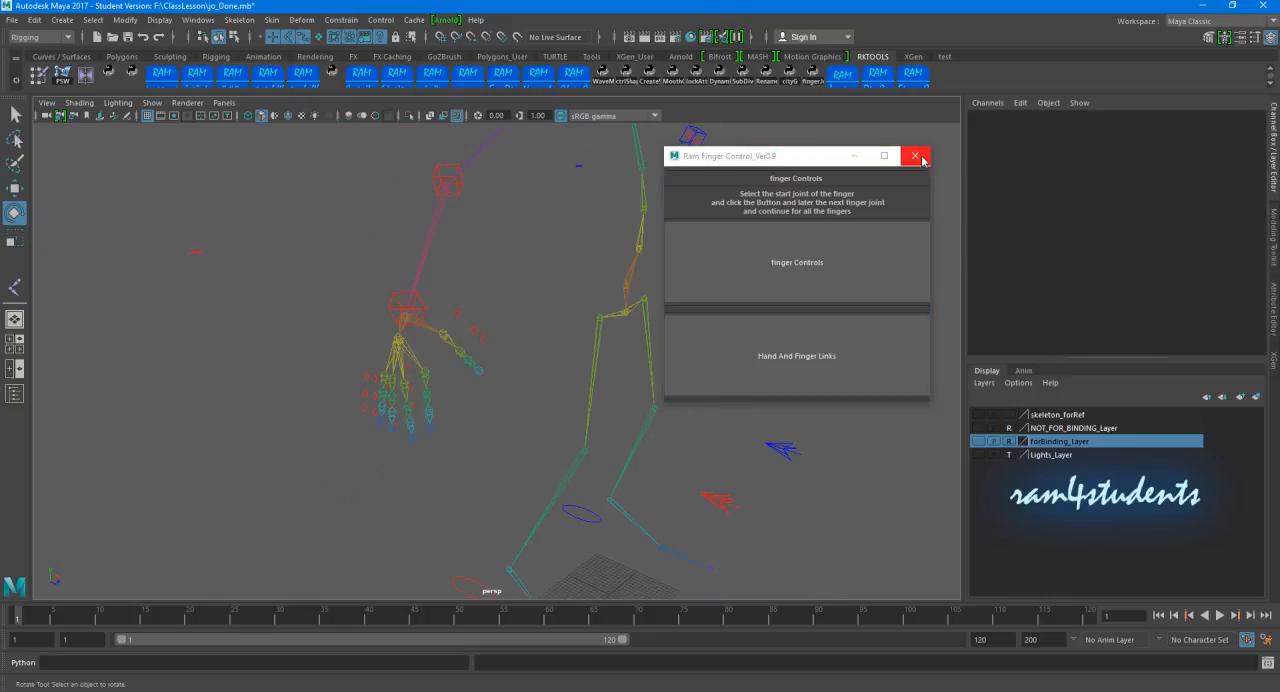
left_click(913, 159)
Step: Set the FKIK Switch attribute of R_FKIK_Switch to 1 for the right arm
left_click_drag(800, 240, 270, 450, "alt")
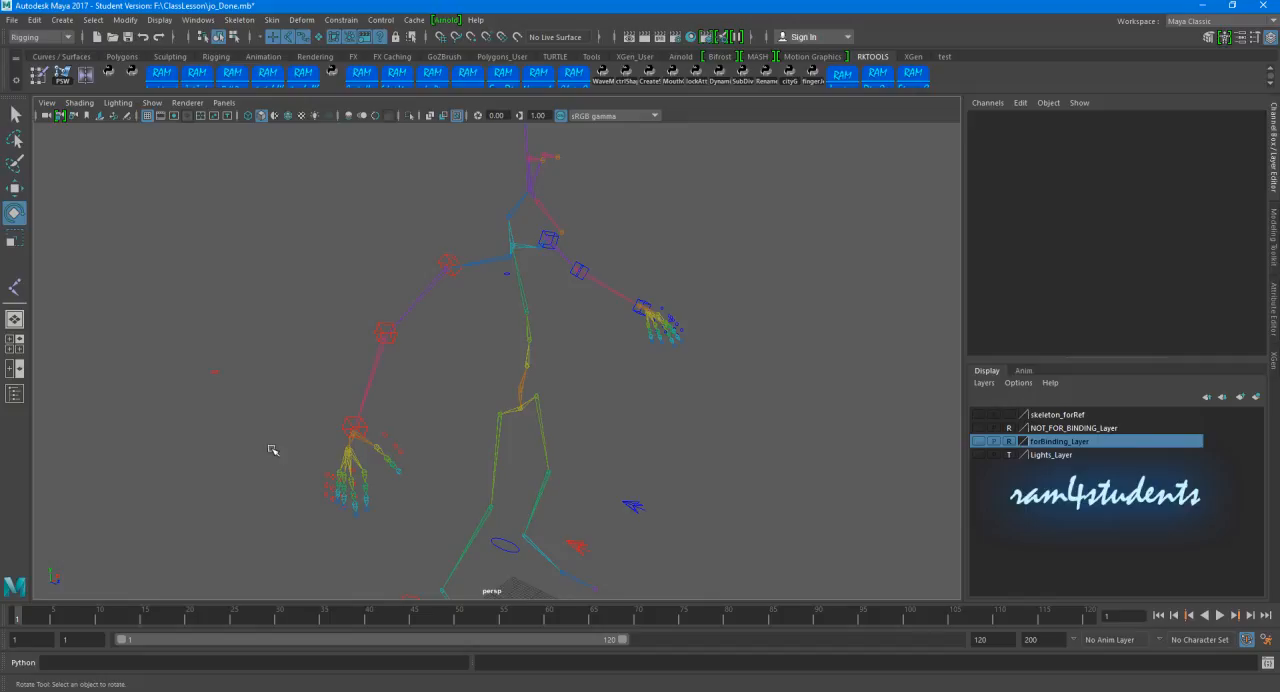
left_click(395, 336)
left_click_drag(406, 366, 440, 431)
left_click(440, 431)
left_click(214, 372)
left_click(1146, 234)
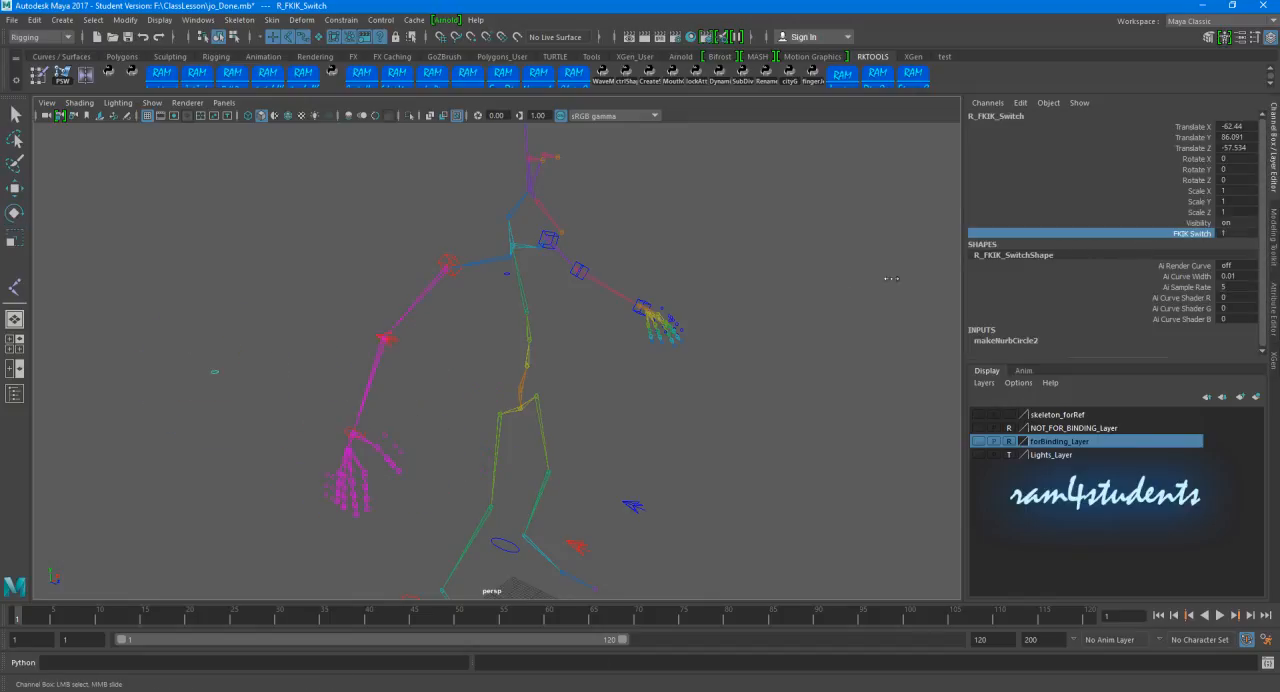
Step: Test R_Arm_IKController at the right wrist by moving it, undoing the move and rotating it
left_click(357, 436)
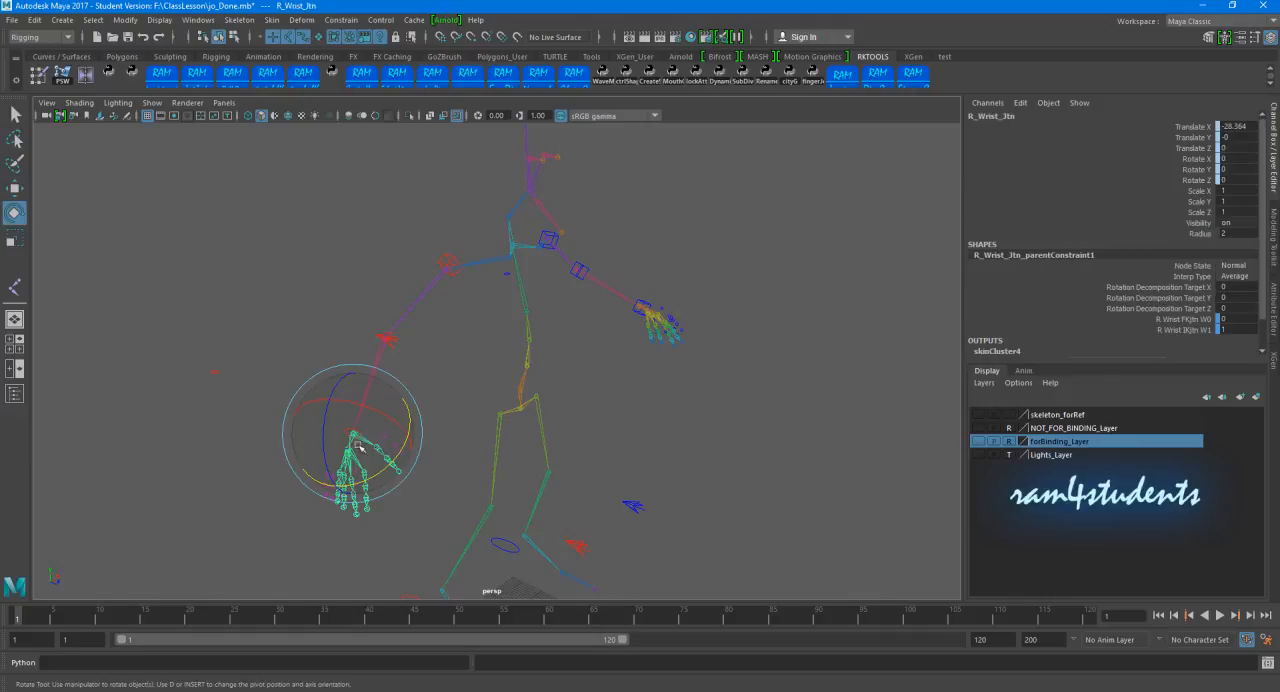
left_click(231, 374)
left_click(353, 437)
key("w")
mouse_move(354, 435)
left_mouse_down()
mouse_move(359, 425)
mouse_move(338, 421)
left_mouse_up()
key("ctrl+z")
key("e")
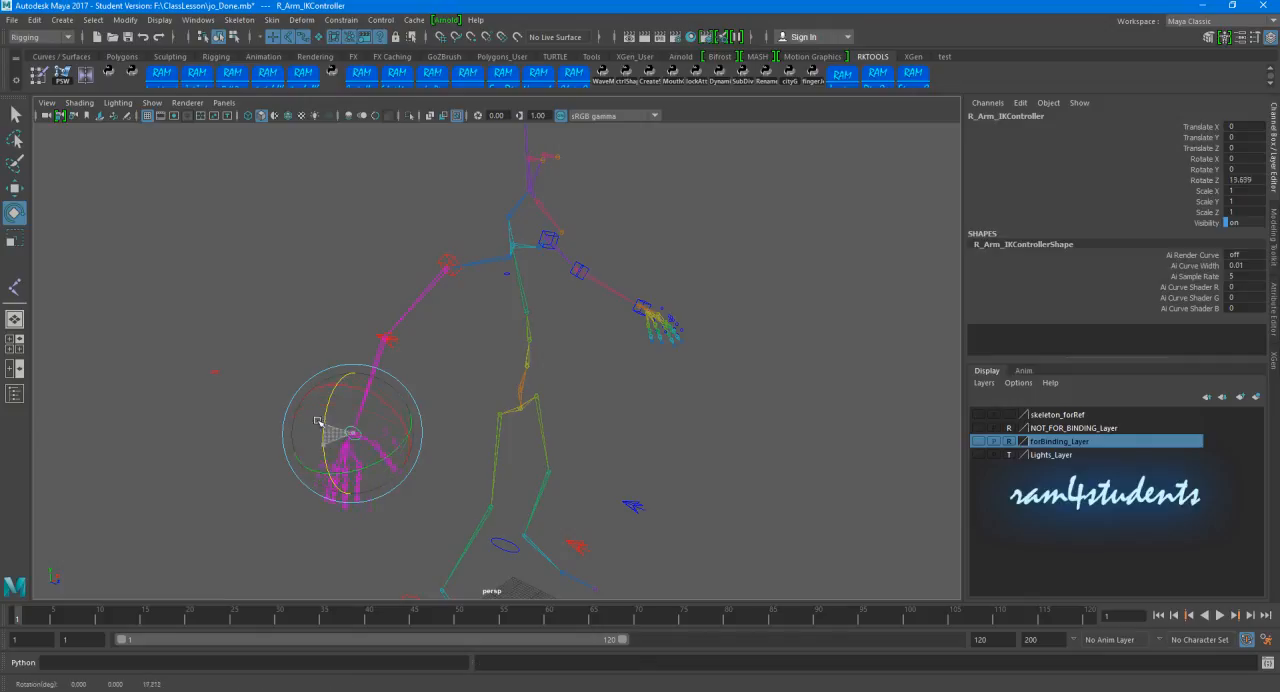
Step: Examine the arm, hand and finger controls on both sides of the skeleton from several angles
left_click(229, 291)
left_click_drag(229, 291, 400, 374, "alt")
right_click_drag(400, 374, 472, 376, "alt")
left_click_drag(472, 376, 466, 394, "alt")
middle_click_drag(466, 394, 480, 451, "alt")
left_click_drag(480, 451, 463, 405, "alt")
middle_click_drag(463, 405, 475, 375, "alt")
left_click_drag(475, 375, 446, 390, "alt")
right_click_drag(446, 390, 499, 400, "alt")
middle_click_drag(499, 400, 516, 444, "alt")
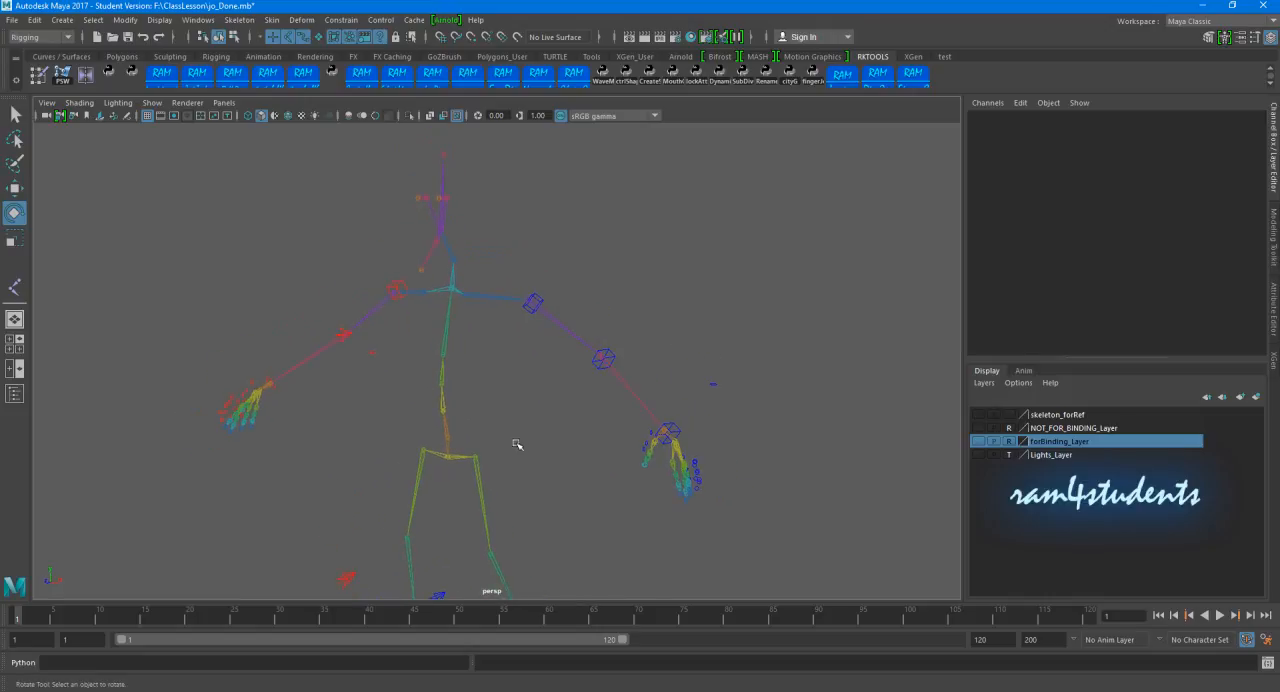
Step: Open the Ram Rig Support Tool and create a left controller with radius 6.0 on L_Clavicle_Jtn
left_click(878, 82)
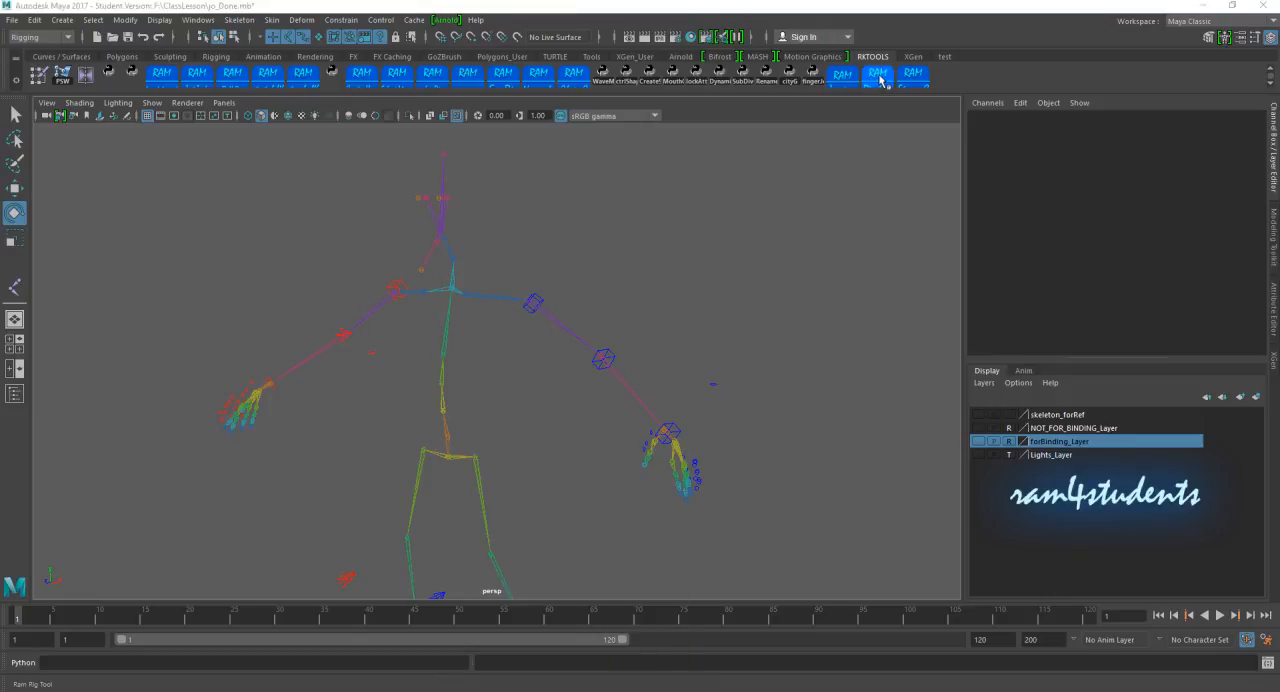
left_click_drag(527, 240, 925, 128)
scroll(569, 270, "up", 2)
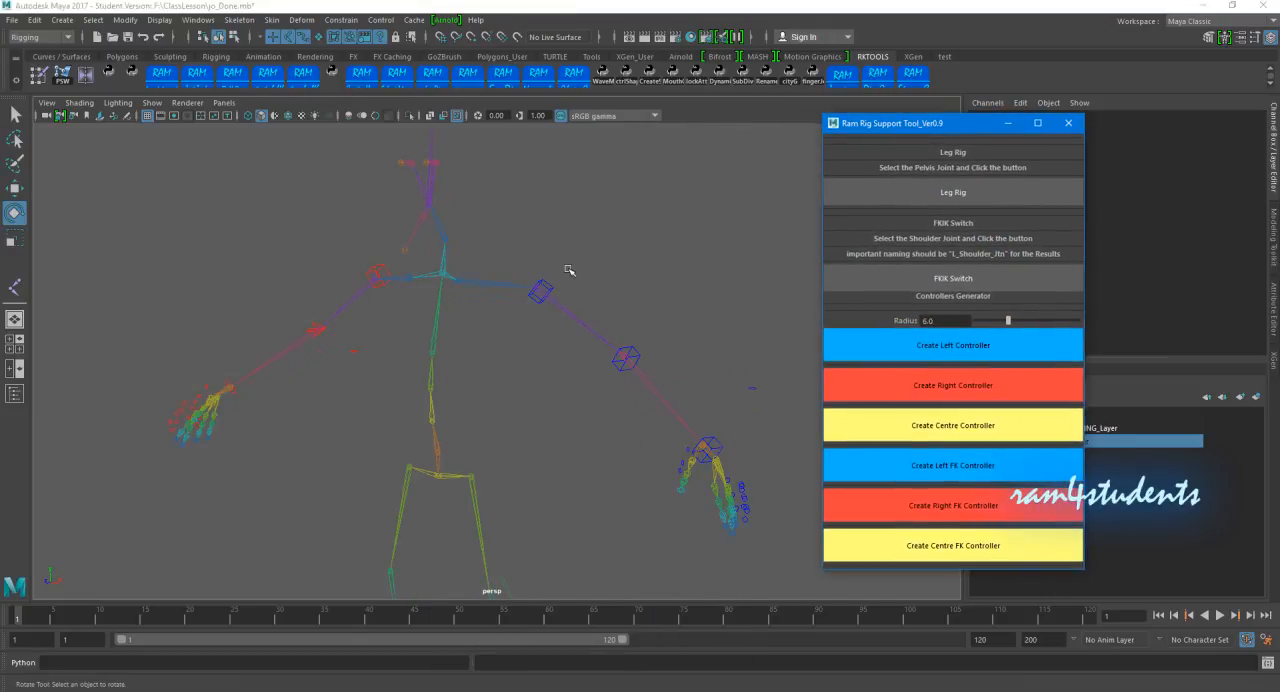
mouse_move(497, 377)
left_mouse_down("alt")
mouse_move(474, 380)
mouse_move(477, 331)
mouse_move(514, 394)
mouse_move(484, 396)
left_mouse_up("alt")
left_click(470, 350)
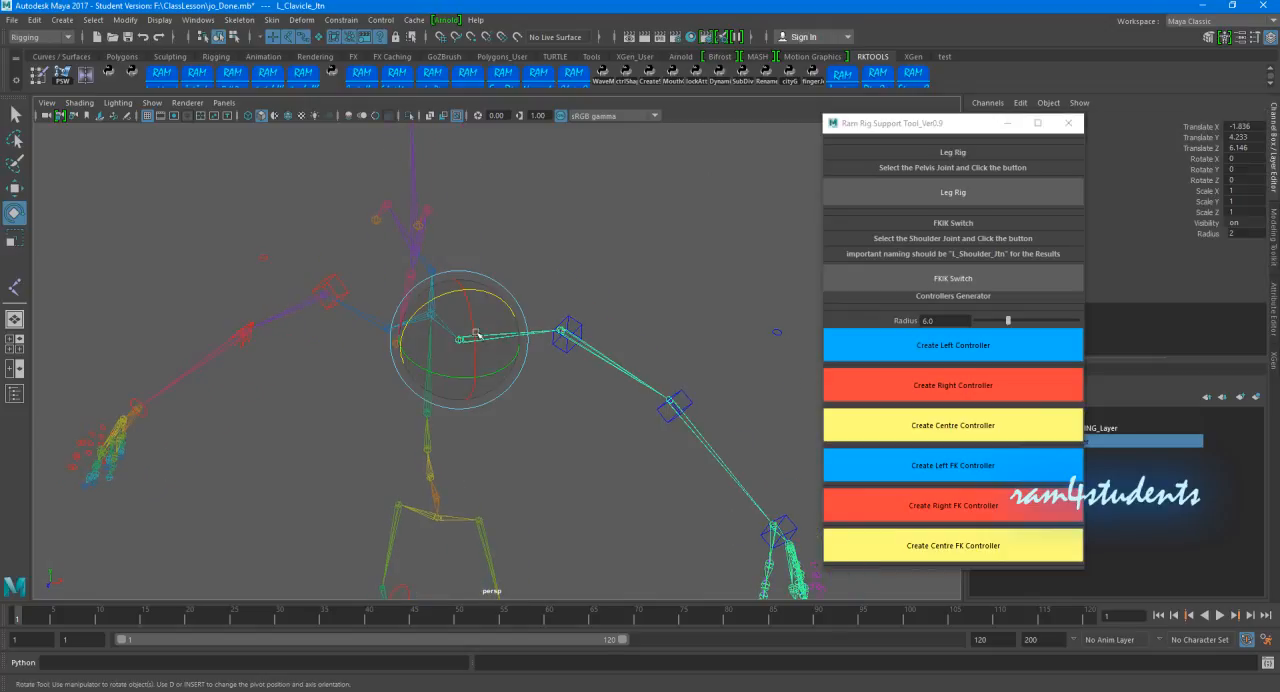
key("w")
left_click_drag(910, 124, 807, 134)
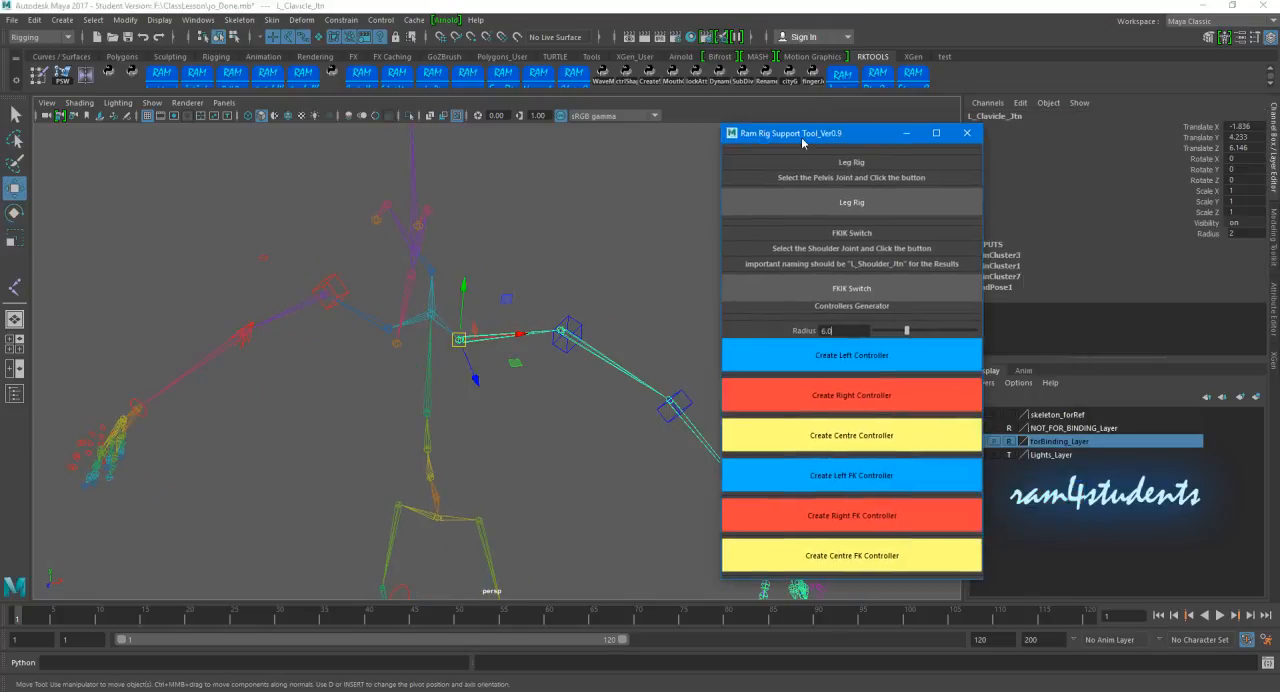
left_click(852, 358)
Step: Create a right controller with radius 6.0 on R_Clavicle_Jtn
left_click_drag(512, 375, 527, 371, "alt")
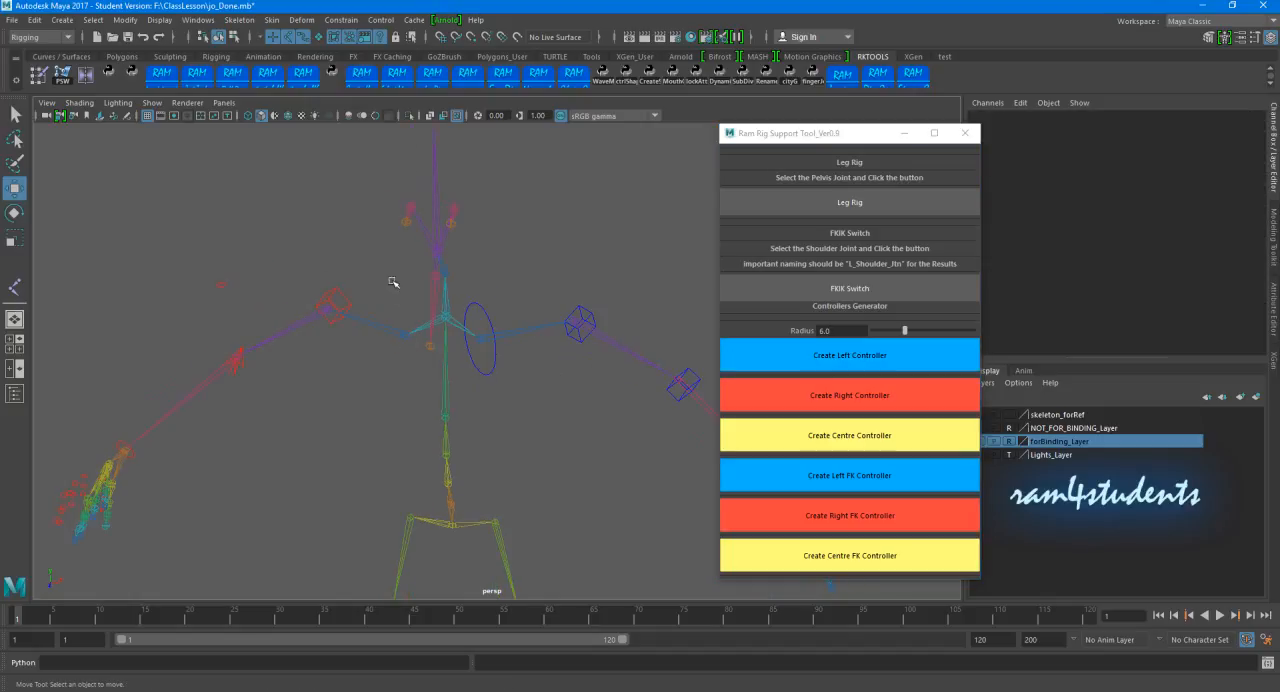
left_click(409, 339)
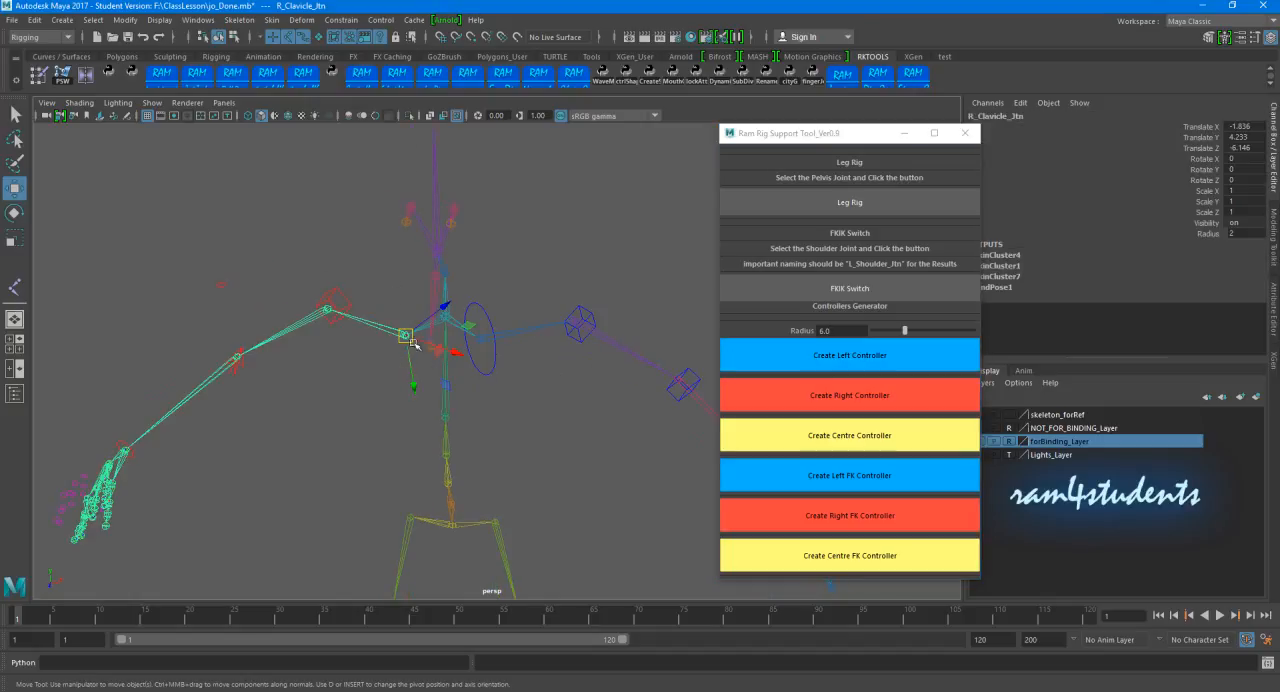
left_click(841, 396)
left_click_drag(530, 412, 556, 440, "alt")
Step: Select the control vertices of both clavicle controls in component mode and move the curves away from the clavicle joints
left_click(419, 384)
left_click(509, 383)
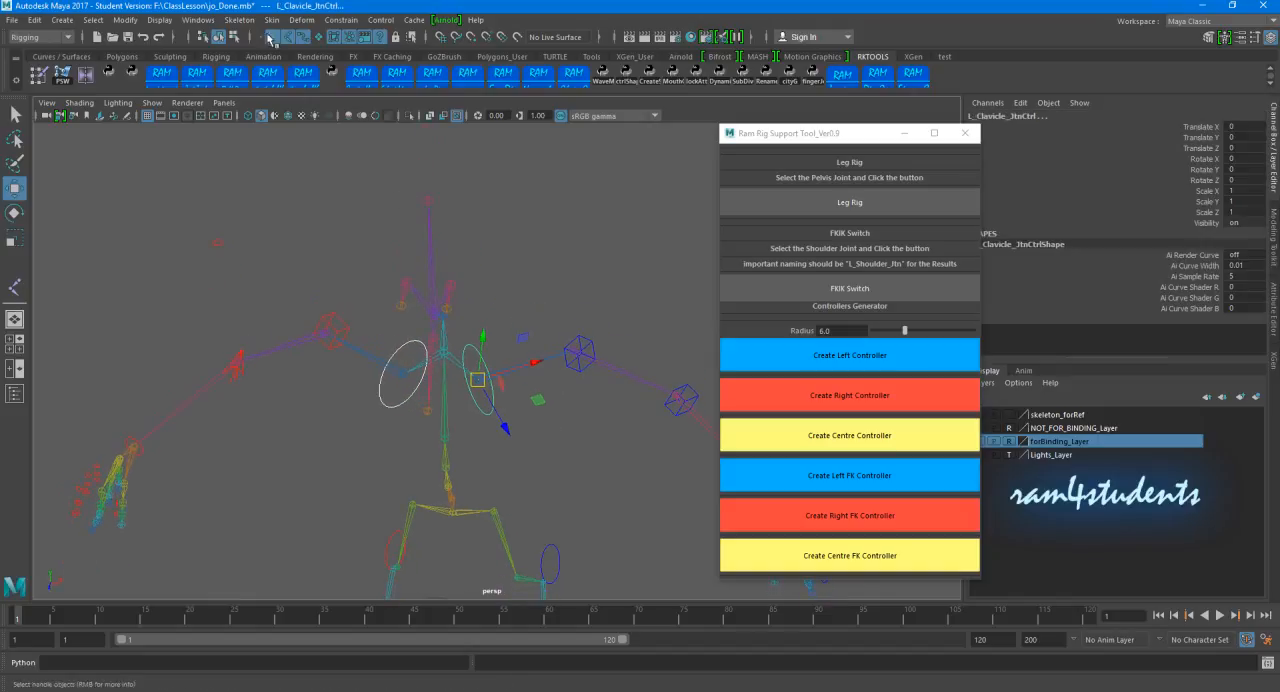
left_click(234, 37)
left_click_drag(321, 302, 465, 452)
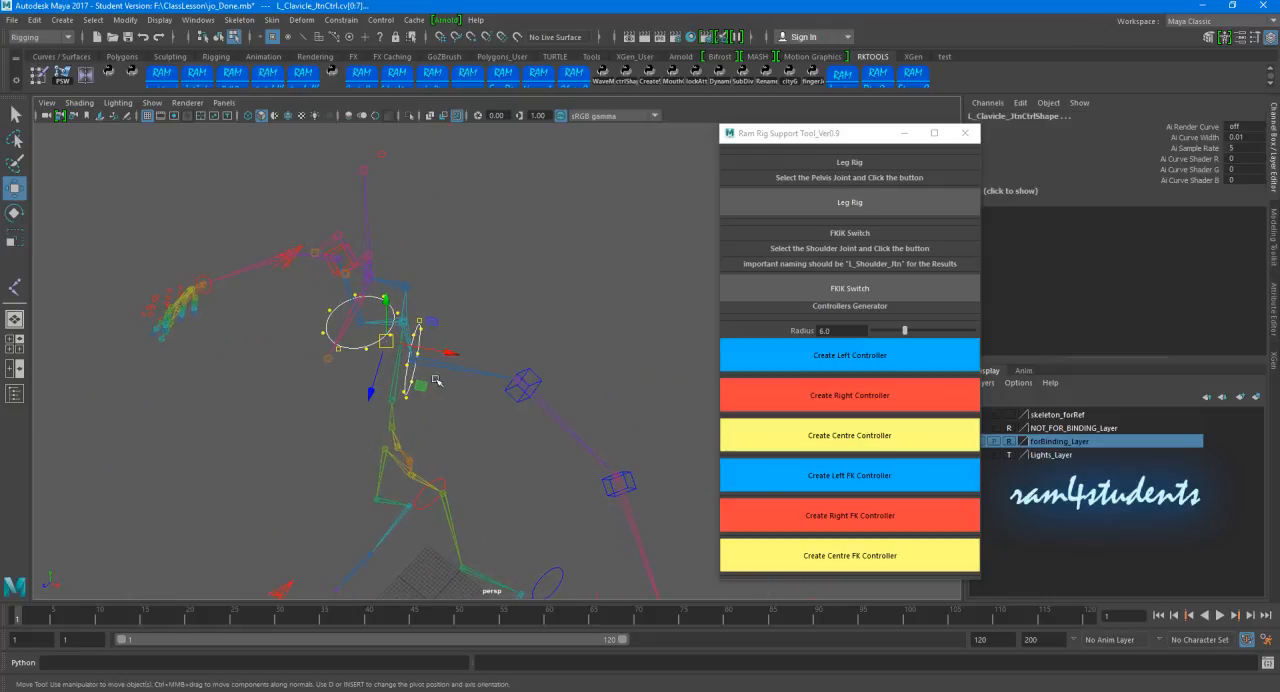
right_click(441, 311, "ctrl+shift")
left_click(365, 309)
left_click_drag(370, 384, 499, 422, "alt")
left_click(590, 315)
key("space")
scroll(425, 259, "down", 2)
right_click_drag(500, 422, 556, 420, "alt")
Step: Rotate the control vertices of each clavicle control separately in the top view to angle the two curves
left_click_drag(398, 379, 421, 434)
key("e")
left_click_drag(416, 377, 406, 380)
left_click_drag(560, 393, 411, 174)
left_click_drag(461, 390, 414, 352)
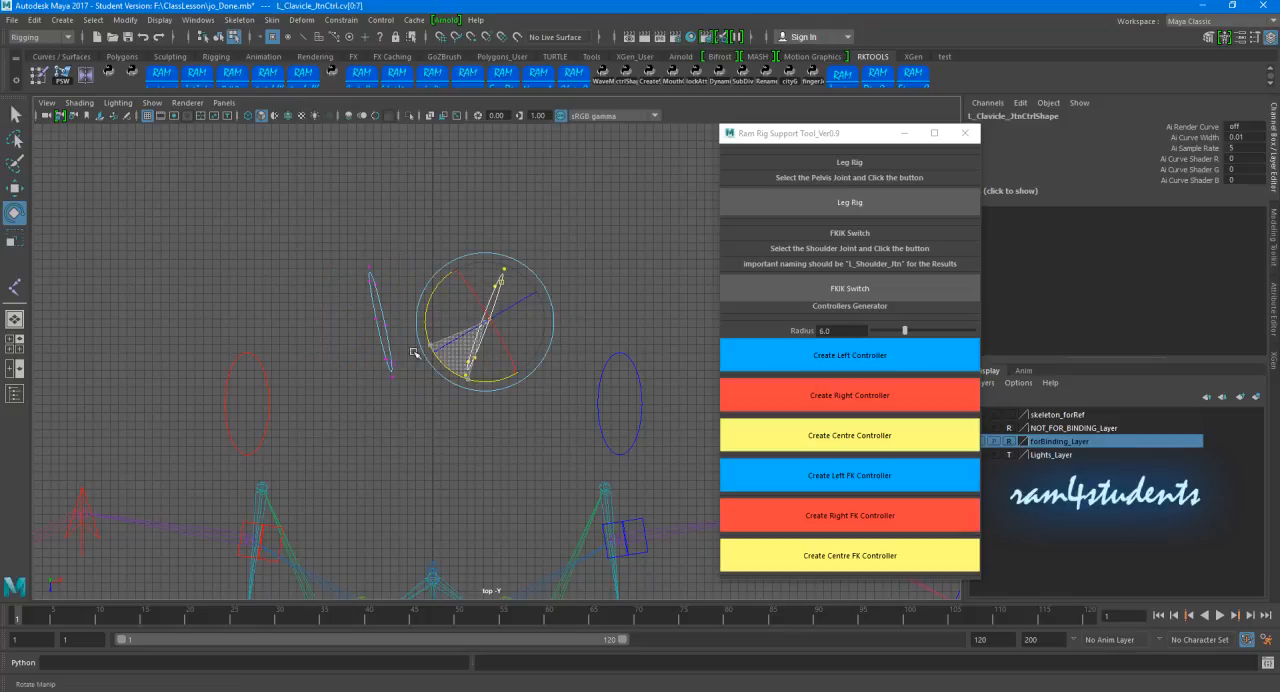
left_click(588, 286)
Step: Select the control vertices along one side of both clavicle curves in the side view and scale them to reshape the controls
key("space")
key("space")
key("space")
key("space")
right_click_drag(587, 348, 537, 280, "alt")
middle_click_drag(537, 280, 408, 423, "alt")
right_click_drag(570, 390, 705, 405, "alt")
mouse_move(486, 337)
middle_mouse_down("alt")
mouse_move(503, 349)
mouse_move(483, 338)
middle_mouse_up("alt")
right_click_drag(380, 273, 302, 225)
left_click_drag(318, 228, 379, 385)
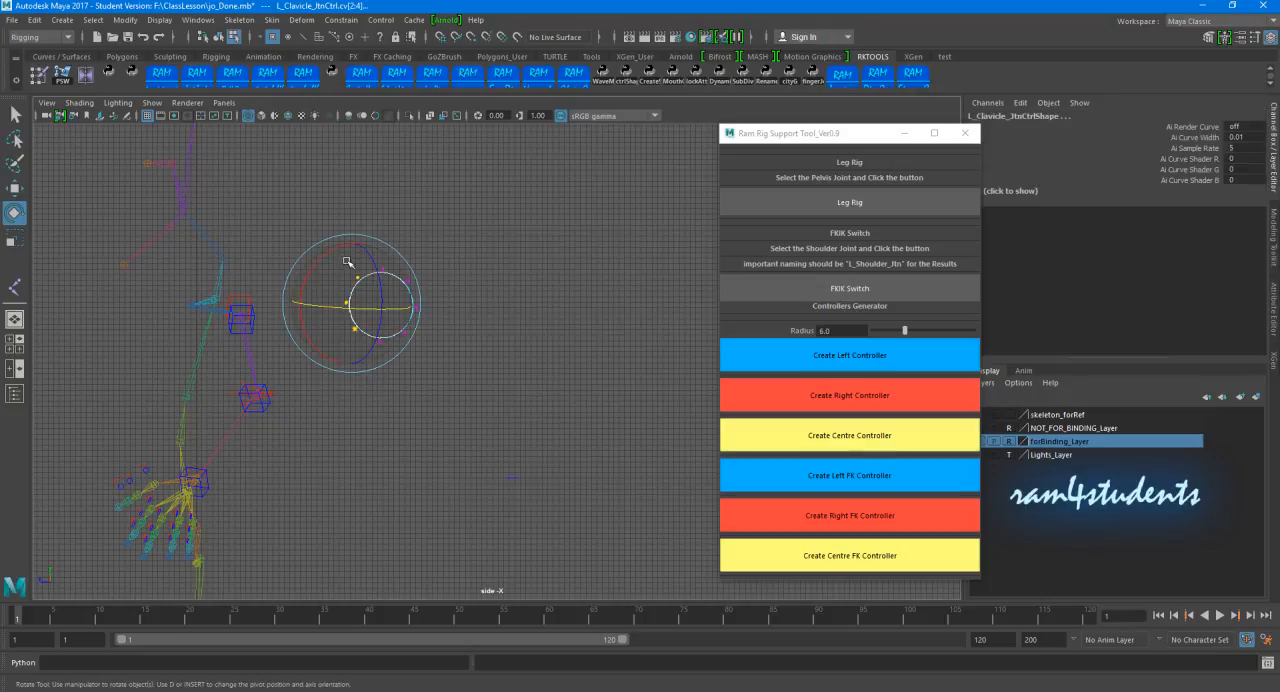
key("r")
left_click_drag(354, 245, 298, 305)
key("w")
Step: Return to the perspective view and object selection mode, and check the reshaped clavicle controls
left_click(490, 278)
key("space")
key("space")
left_click_drag(603, 286, 552, 319, "alt")
left_click(218, 37)
left_click(606, 250)
mouse_move(612, 257)
left_mouse_down("alt")
mouse_move(558, 263)
mouse_move(630, 268)
left_mouse_up("alt")
left_click_drag(568, 326, 545, 300, "alt")
left_click_drag(478, 368, 511, 352, "alt")
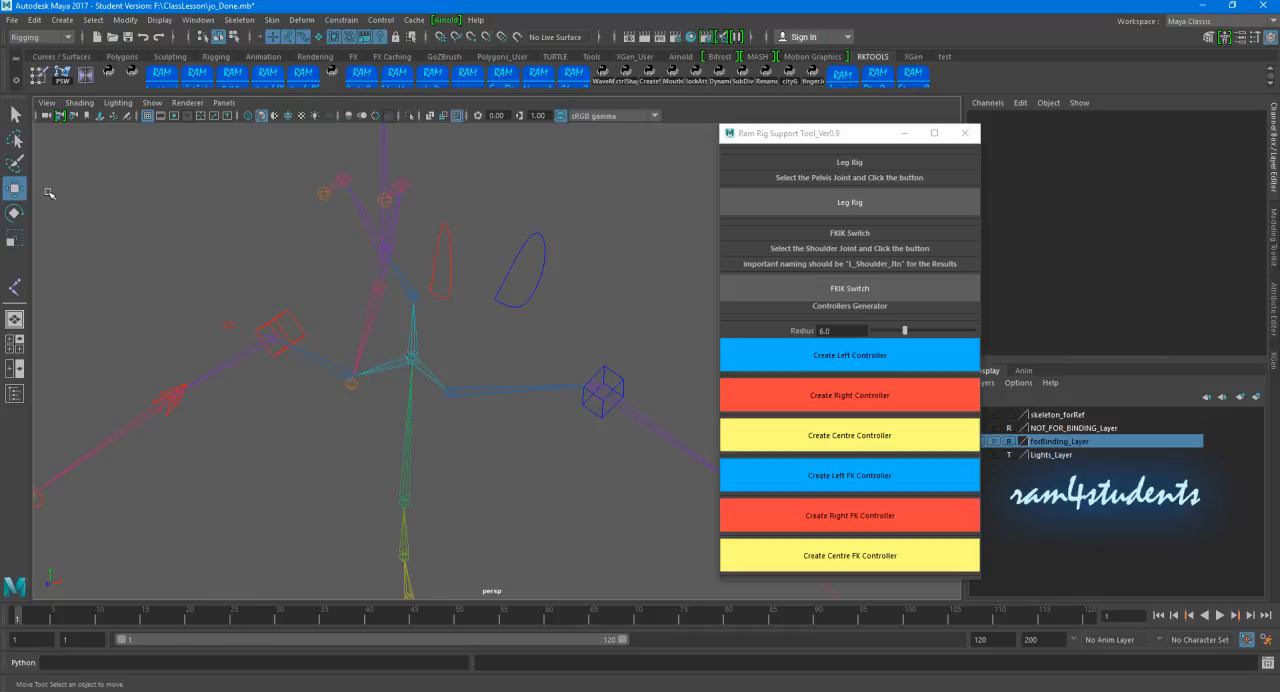
Step: Orient-constrain L_Clavicle_Jtn to L_Clavicle_JtnCtrl using the Orient constraint options
left_click(515, 240)
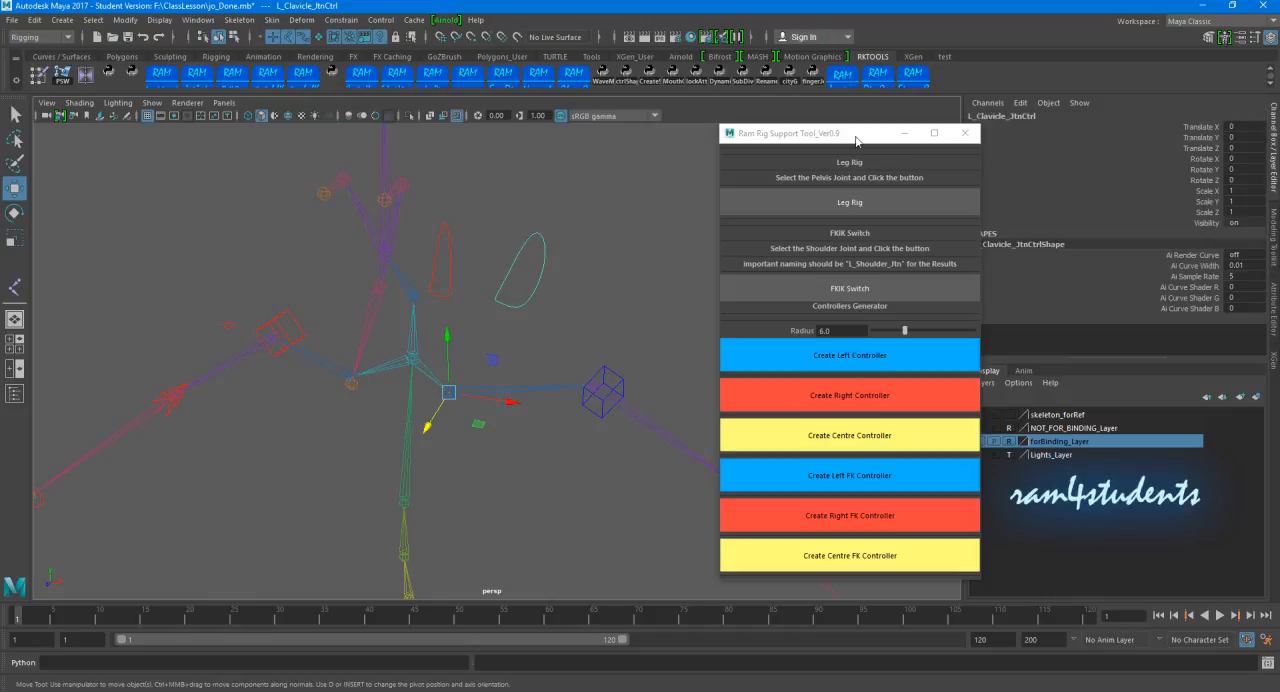
left_click_drag(855, 141, 837, 224)
left_click(536, 277)
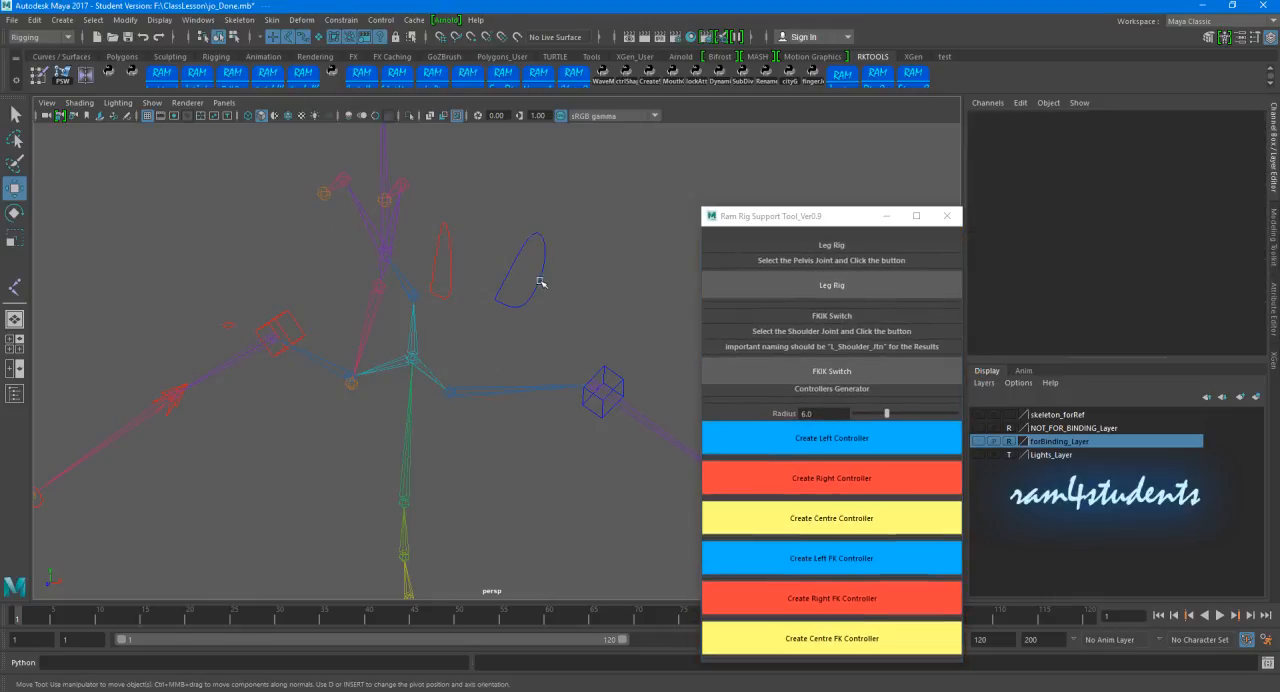
left_click(590, 248)
left_click_drag(527, 217, 535, 269)
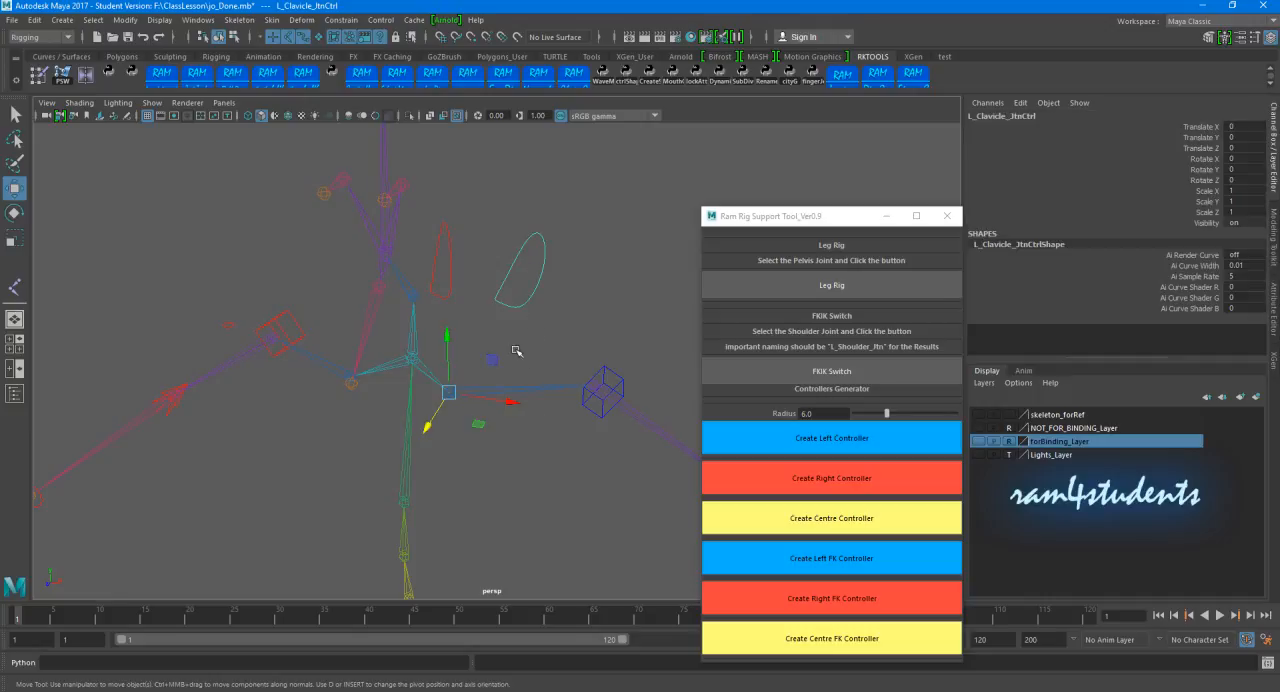
left_click(512, 388)
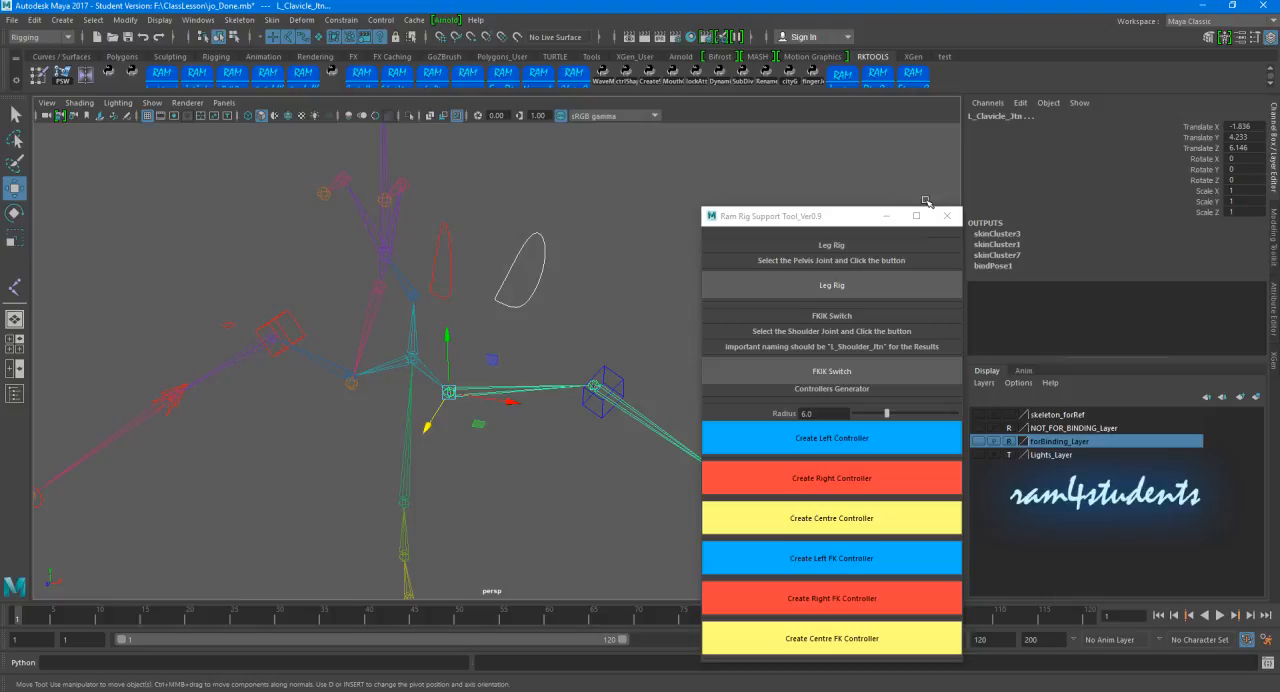
left_click(341, 20)
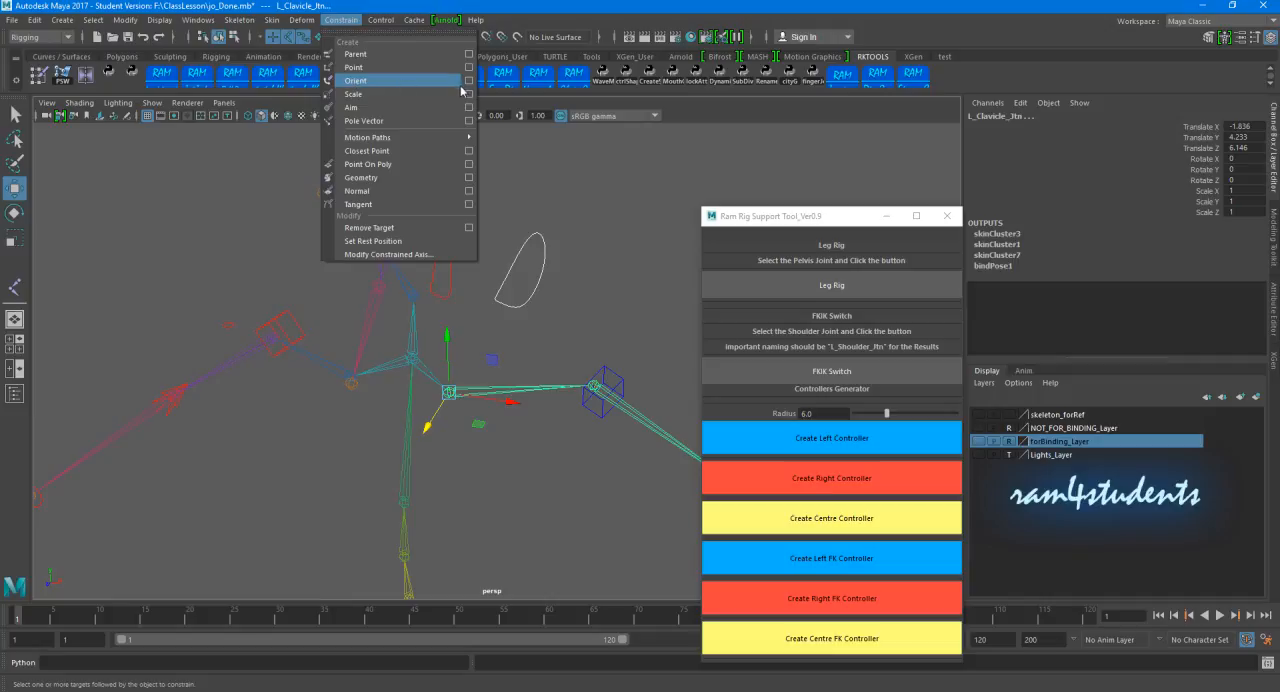
left_click(468, 80)
left_click(720, 174)
left_click(726, 210)
left_click(776, 389)
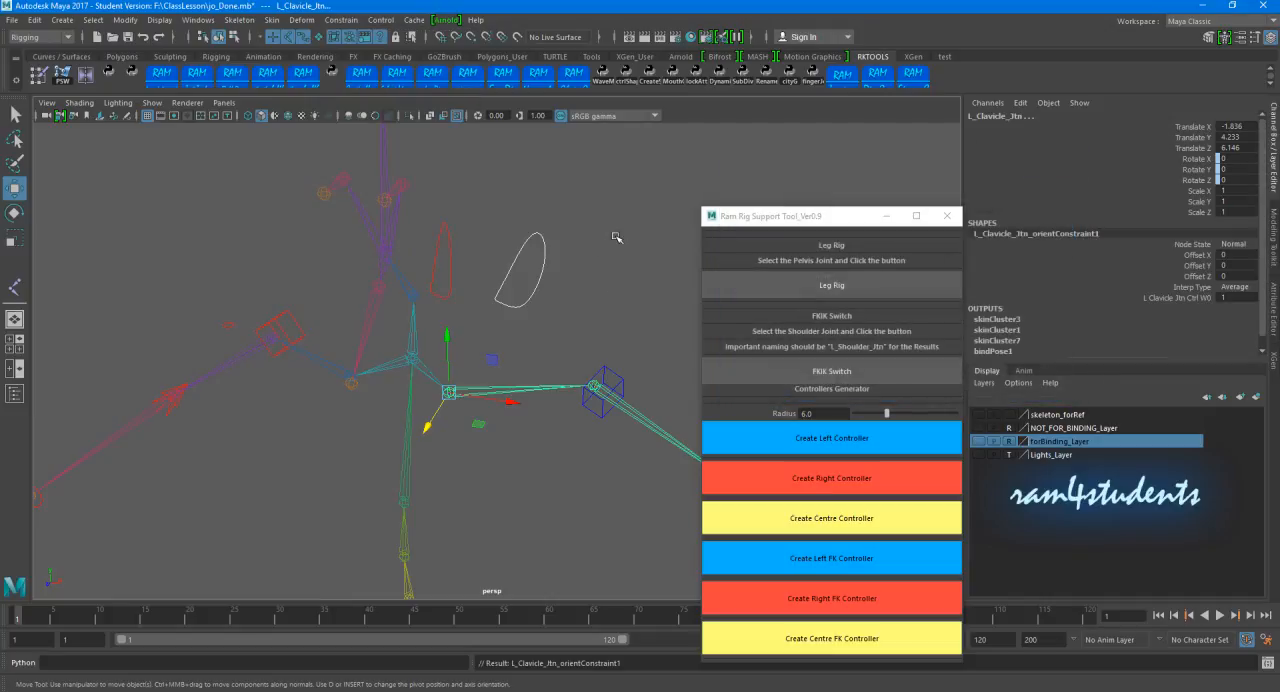
left_click(615, 237)
Step: Orient-constrain R_Clavicle_Jtn to R_Clavicle_JtnCtrl
left_click_drag(491, 266, 417, 217, "alt")
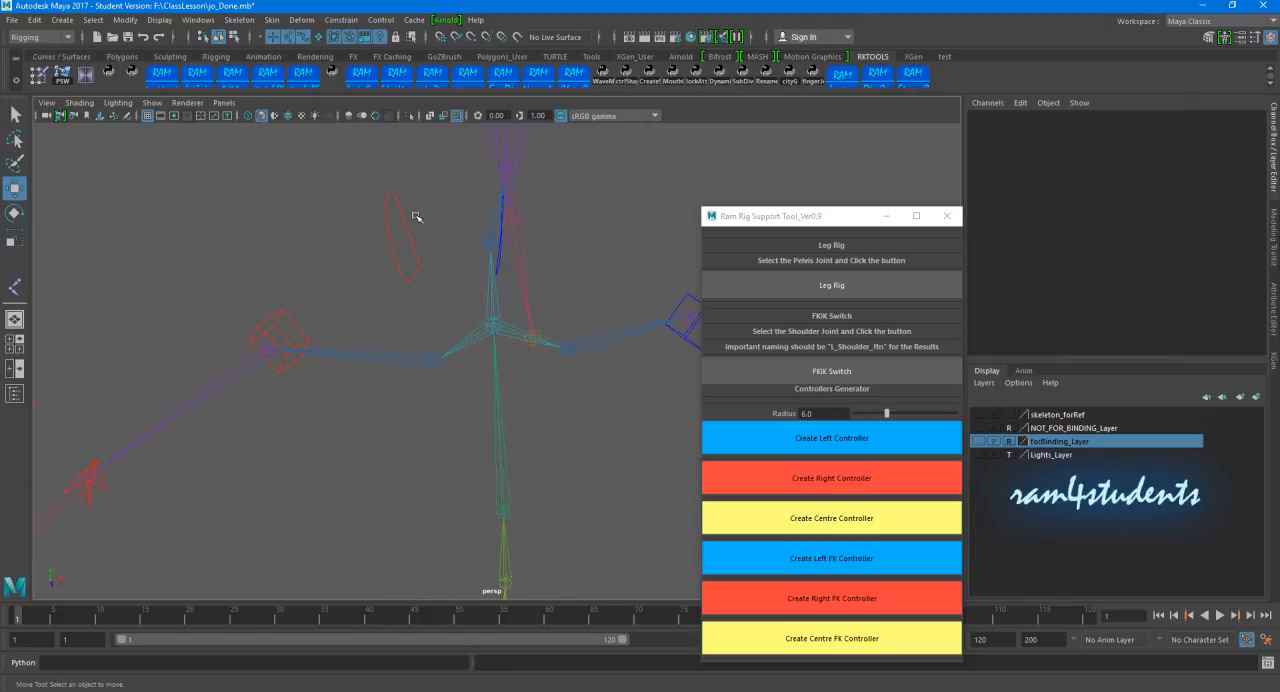
left_click_drag(420, 156, 378, 210)
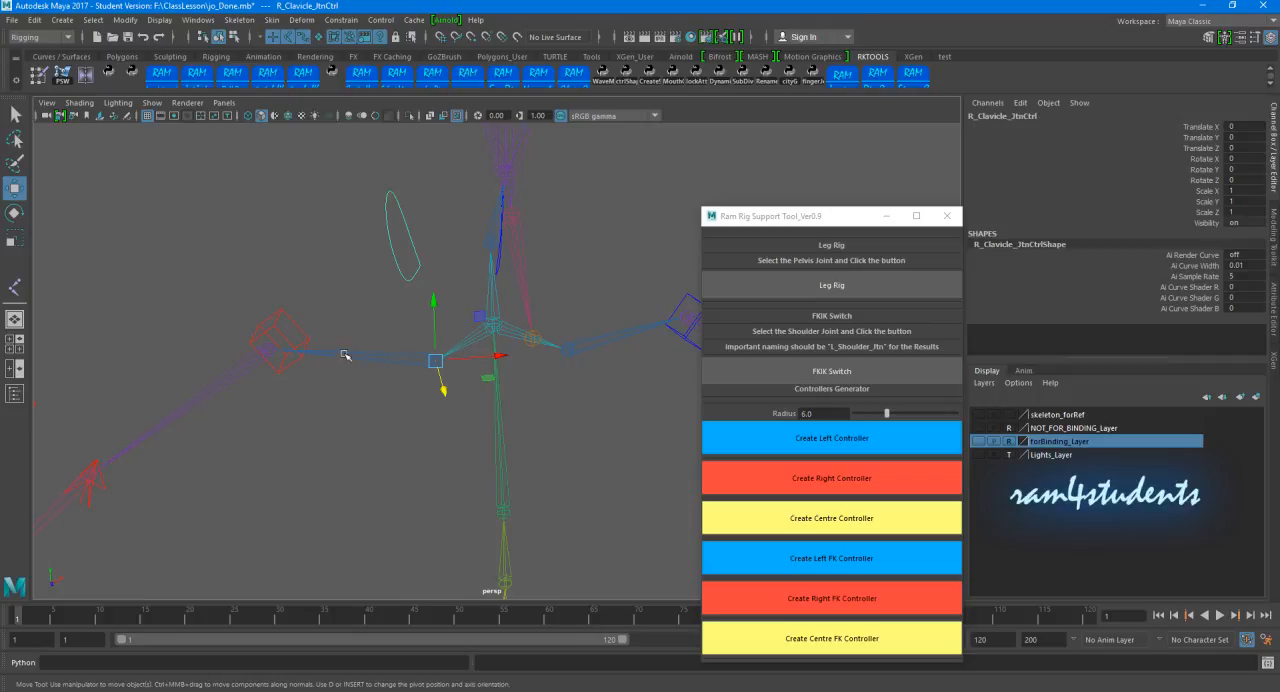
left_click_drag(366, 305, 389, 407)
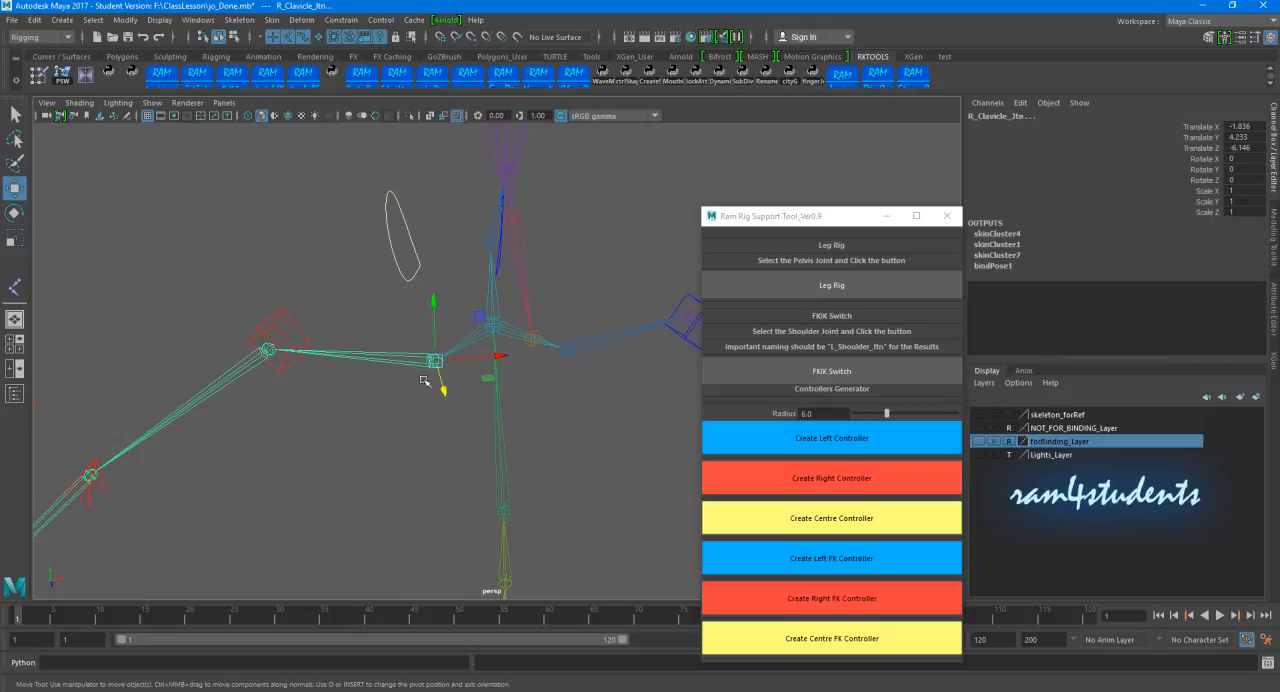
left_click(341, 20)
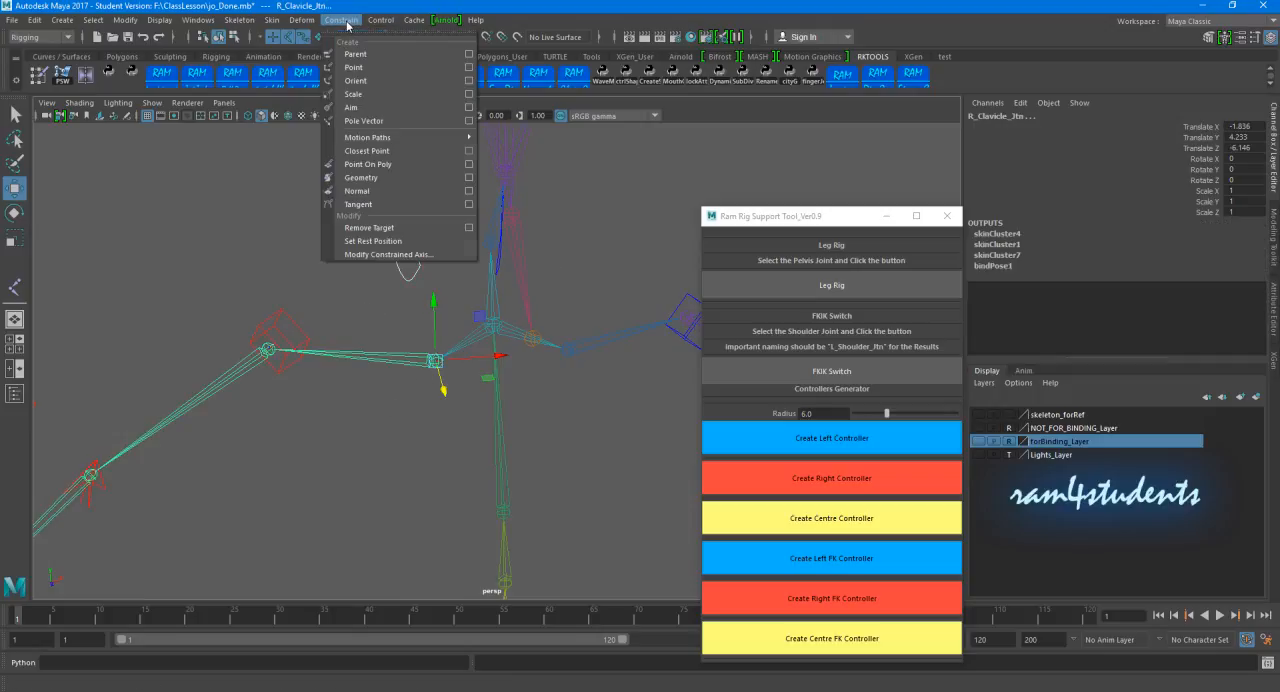
left_click(354, 85)
left_click(438, 196)
Step: Test the constrained clavicle controls by rotating them one at a time, and undo each rotation
left_click_drag(438, 196, 523, 243, "alt")
left_click(523, 243)
key("e")
mouse_move(486, 349)
left_mouse_down()
mouse_move(463, 326)
mouse_move(485, 339)
left_mouse_up()
key("ctrl+z")
left_click(637, 306)
left_click_drag(637, 306, 471, 251, "alt")
left_click(478, 247)
mouse_move(453, 313)
left_mouse_down()
mouse_move(443, 308)
mouse_move(456, 320)
left_mouse_up()
key("ctrl+z")
left_click(591, 294)
Step: Parent L_Shoulder_FKGrp, the group above the left shoulder FK control, under L_Clavicle_JtnCtrl
scroll(506, 291, "up", 3)
middle_click_drag(538, 298, 526, 334, "alt")
scroll(532, 337, "up", 3)
left_click_drag(534, 338, 524, 388, "alt")
left_click(524, 386)
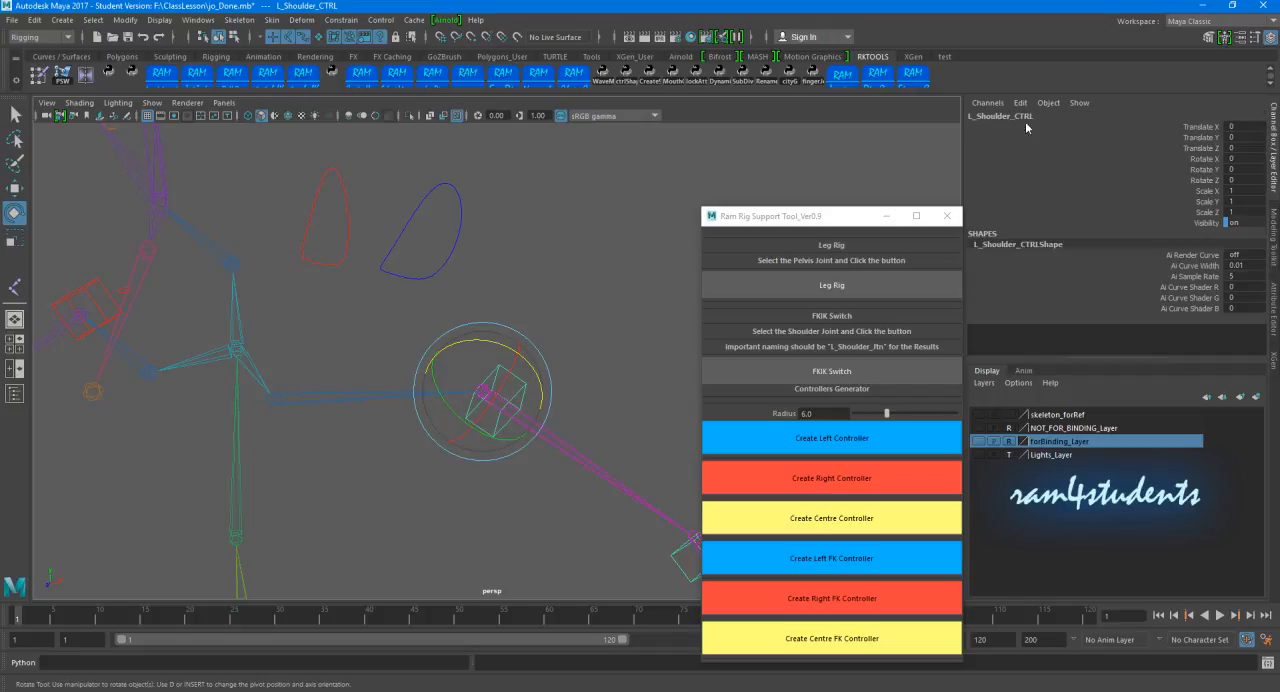
left_click_drag(537, 257, 508, 244, "alt")
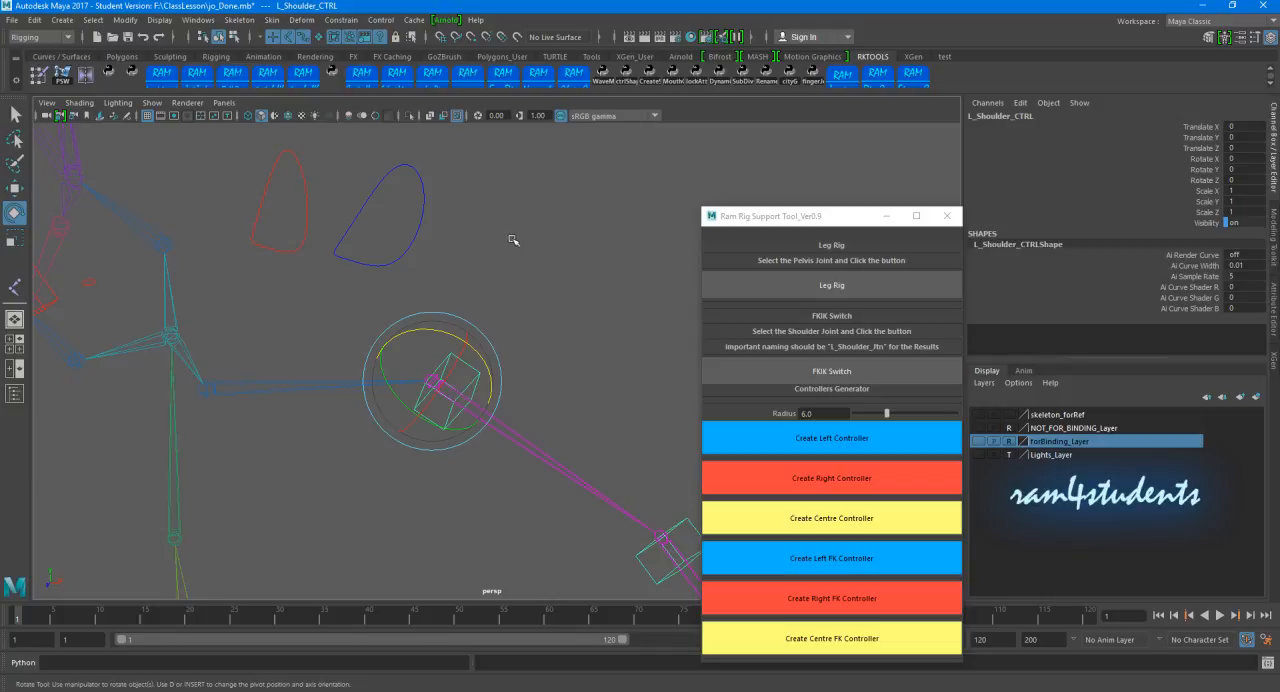
key("Up")
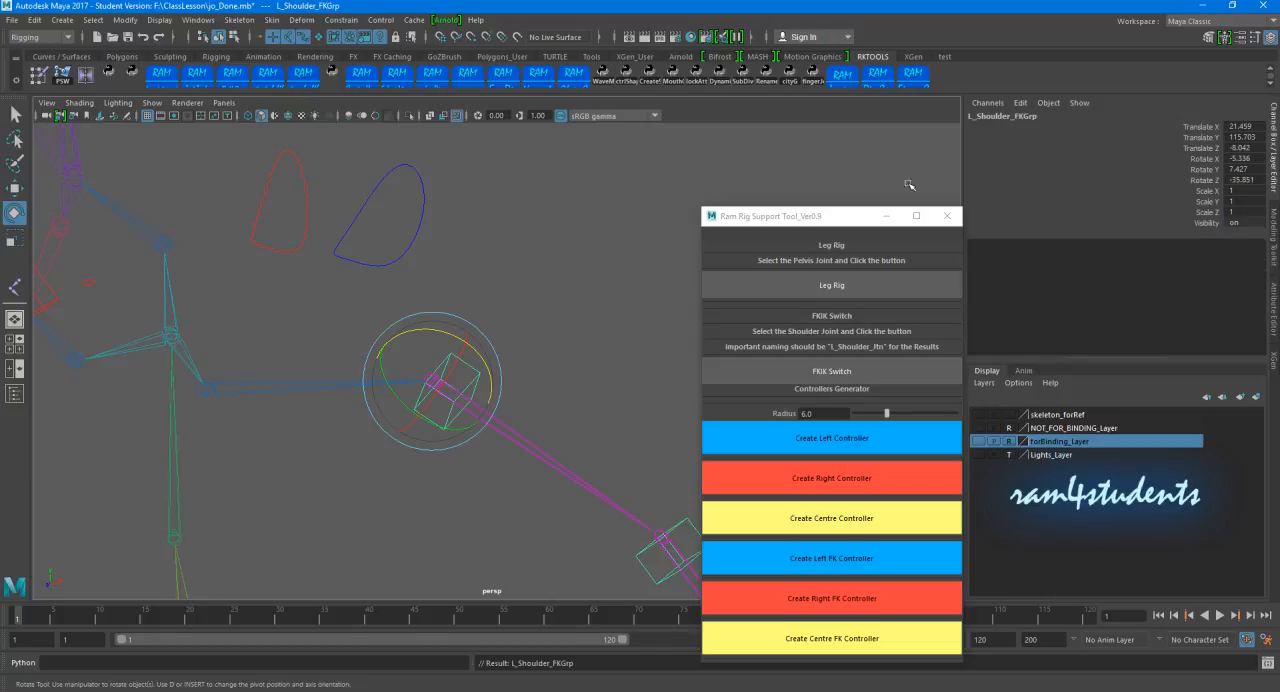
left_click(522, 249)
left_click(476, 380)
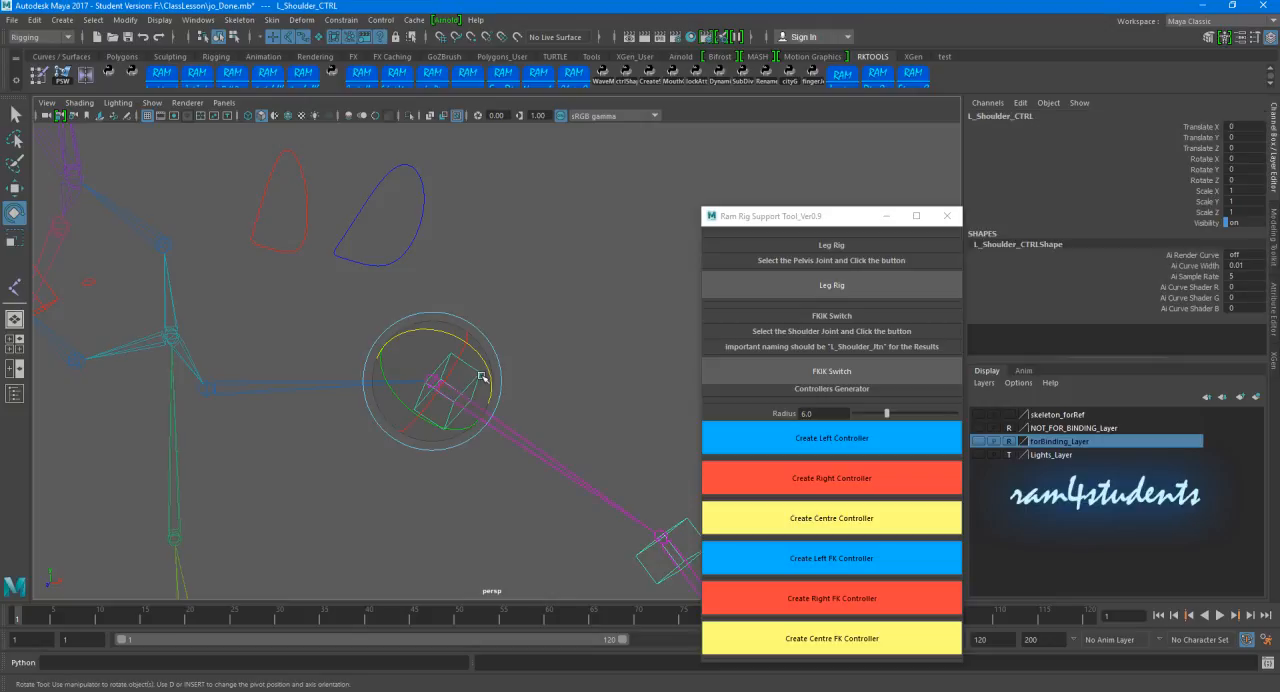
key("Up")
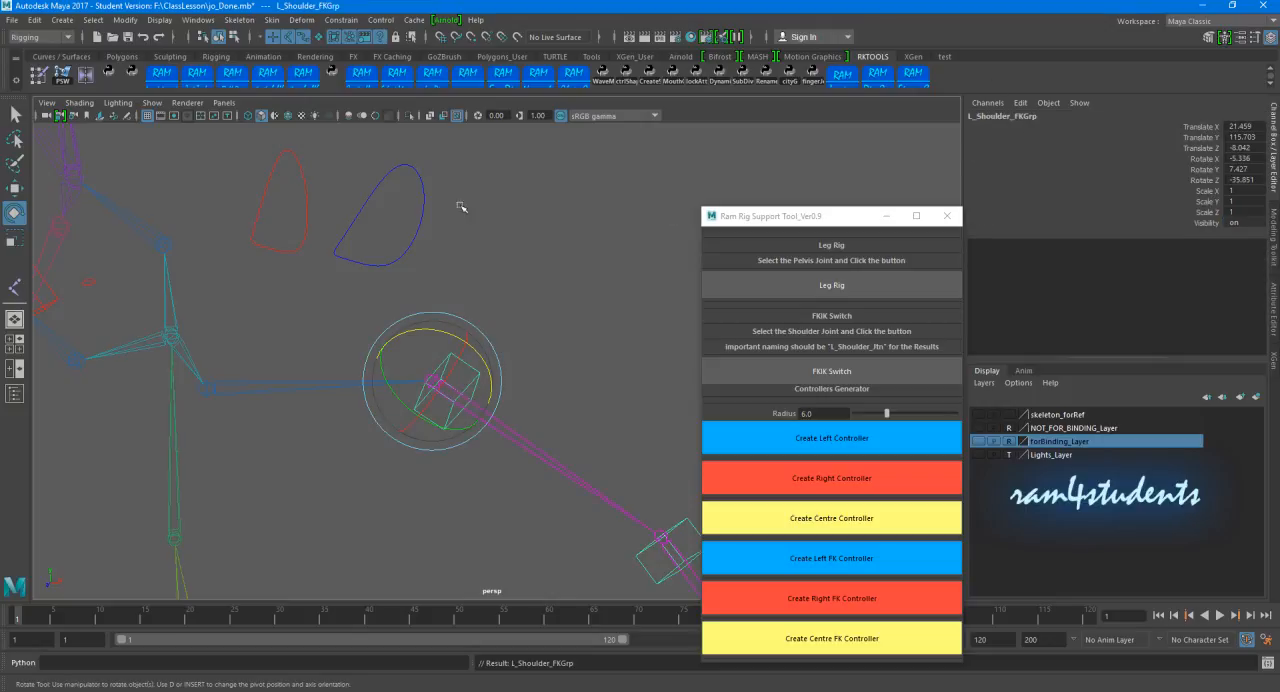
left_click_drag(388, 139, 432, 175)
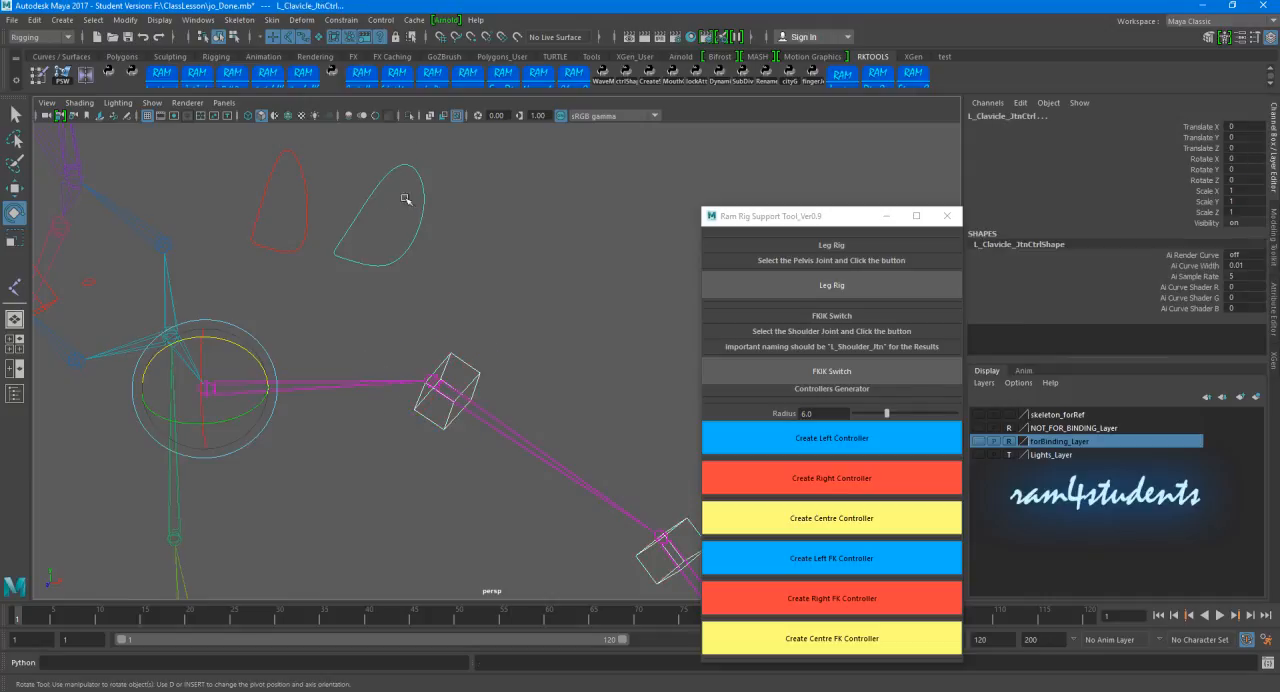
key("p")
Step: Test the left arm's connection by rotating L_Clavicle_JtnCtrl
left_click(490, 195)
left_click_drag(388, 158, 511, 214)
right_click_drag(557, 227, 372, 265, "alt")
mouse_move(371, 337)
left_mouse_down()
mouse_move(342, 328)
mouse_move(373, 337)
left_mouse_up()
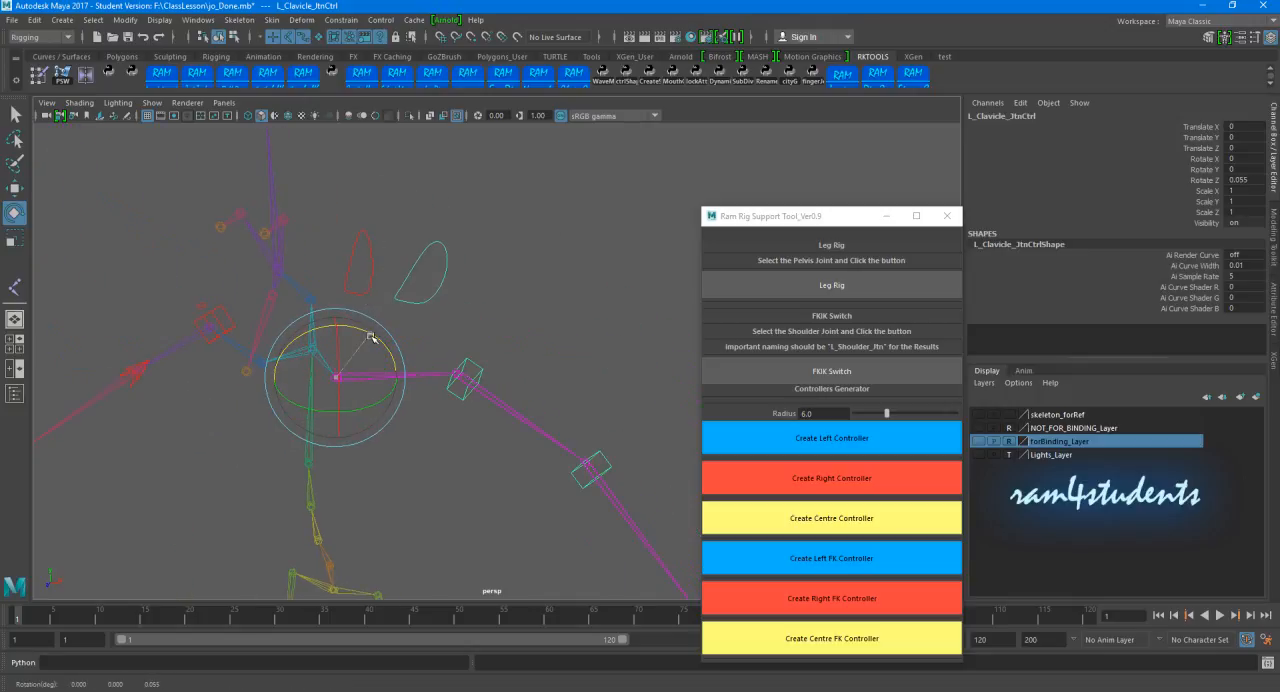
Step: Select R_Arm_TopCTRL and examine its parent group R_Arm_IKTopGrp in an enlarged Outliner
left_click(553, 315)
left_click_drag(553, 315, 397, 251, "alt")
left_click(361, 345)
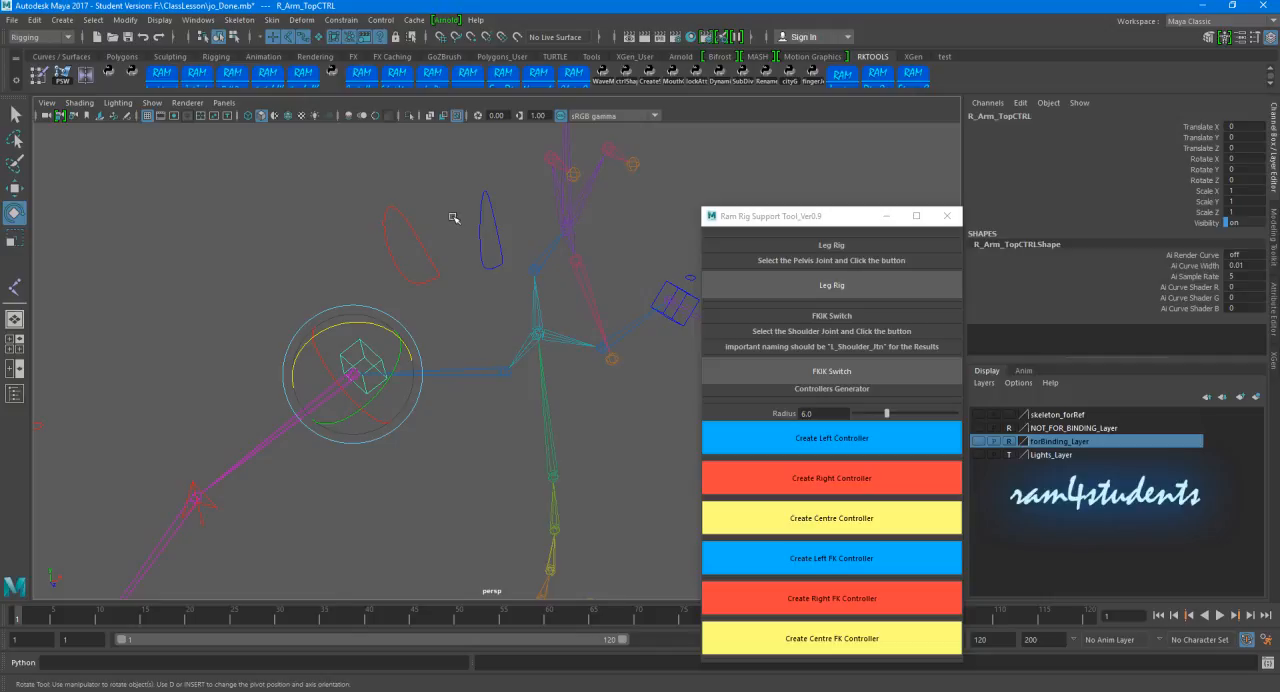
left_click(196, 20)
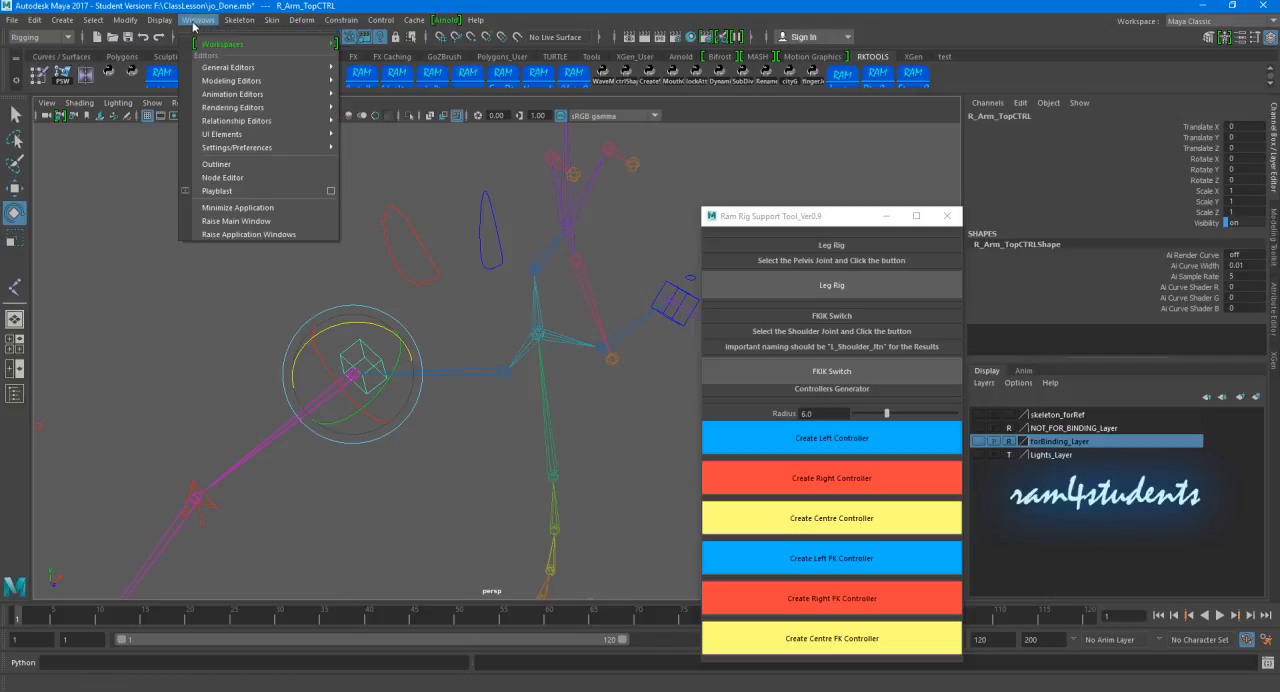
left_click(226, 167)
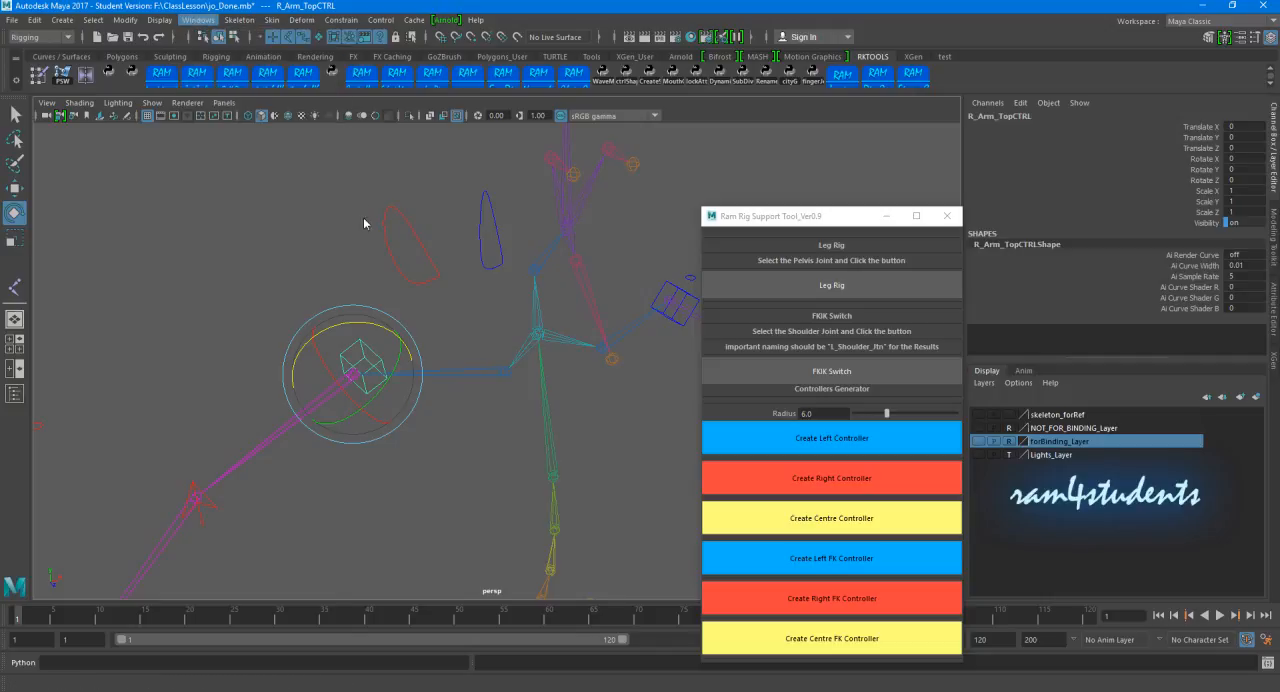
left_click_drag(308, 144, 713, 122)
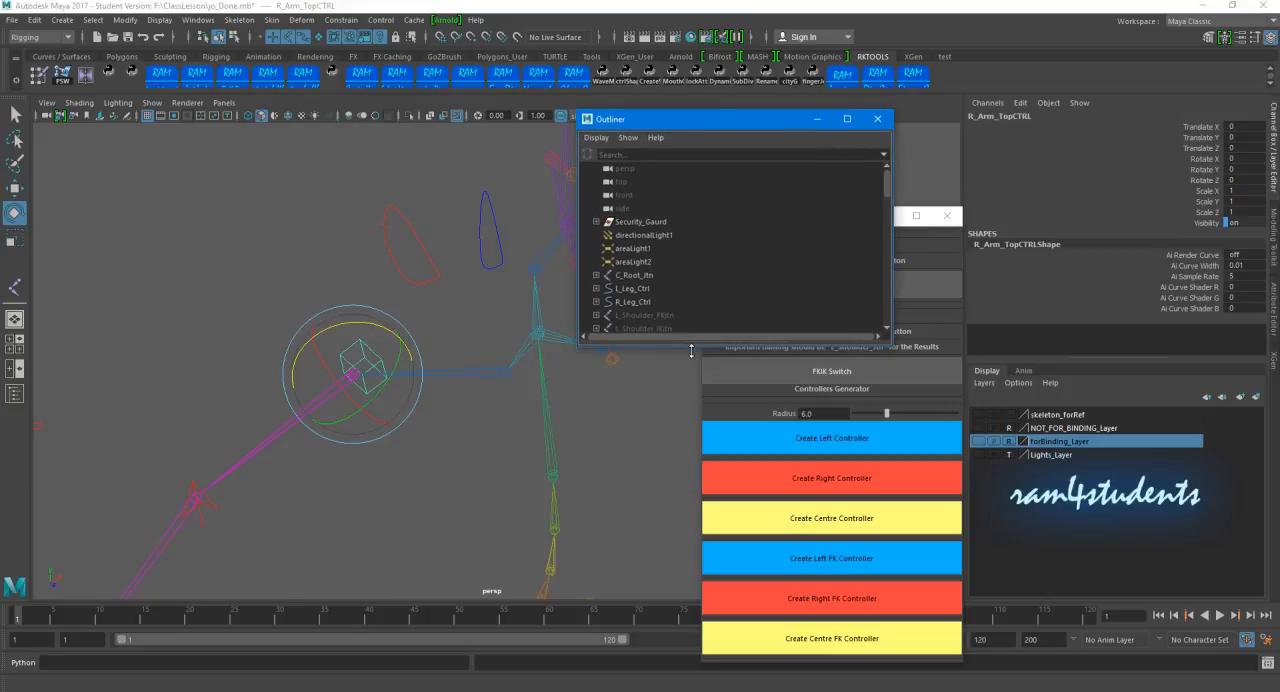
left_click_drag(691, 350, 692, 617)
scroll(724, 425, "down", 5)
scroll(688, 297, "up", 5)
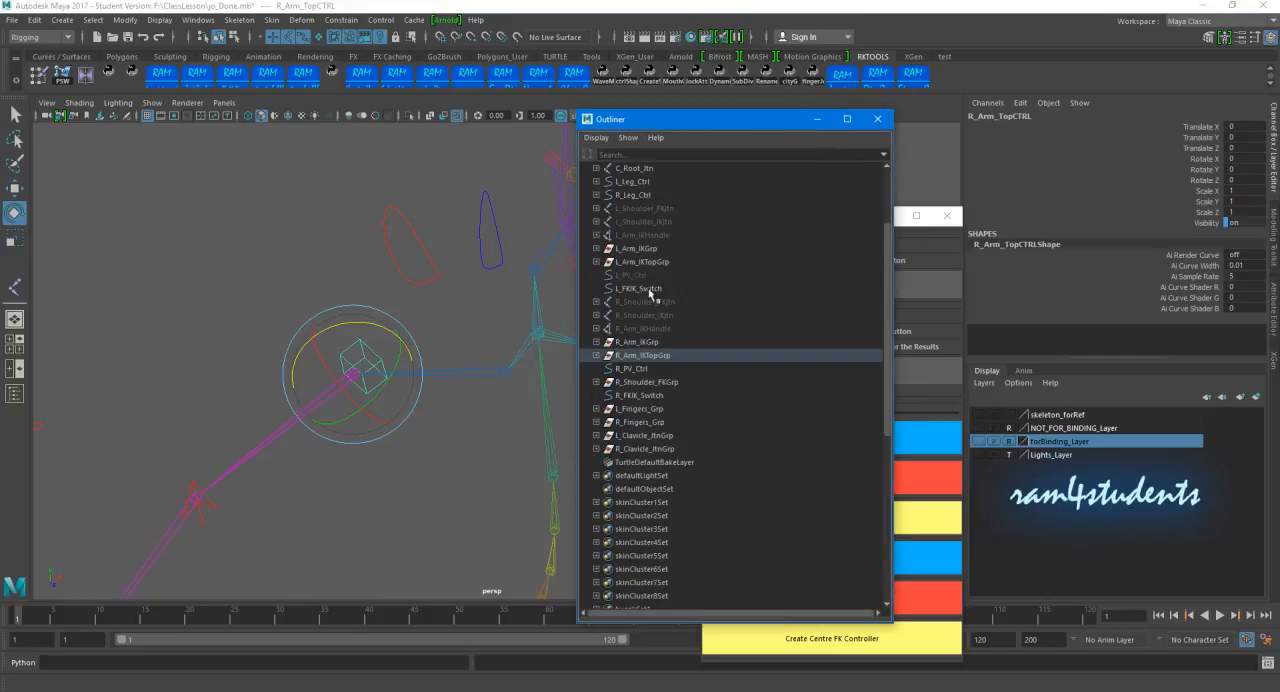
left_click(597, 356)
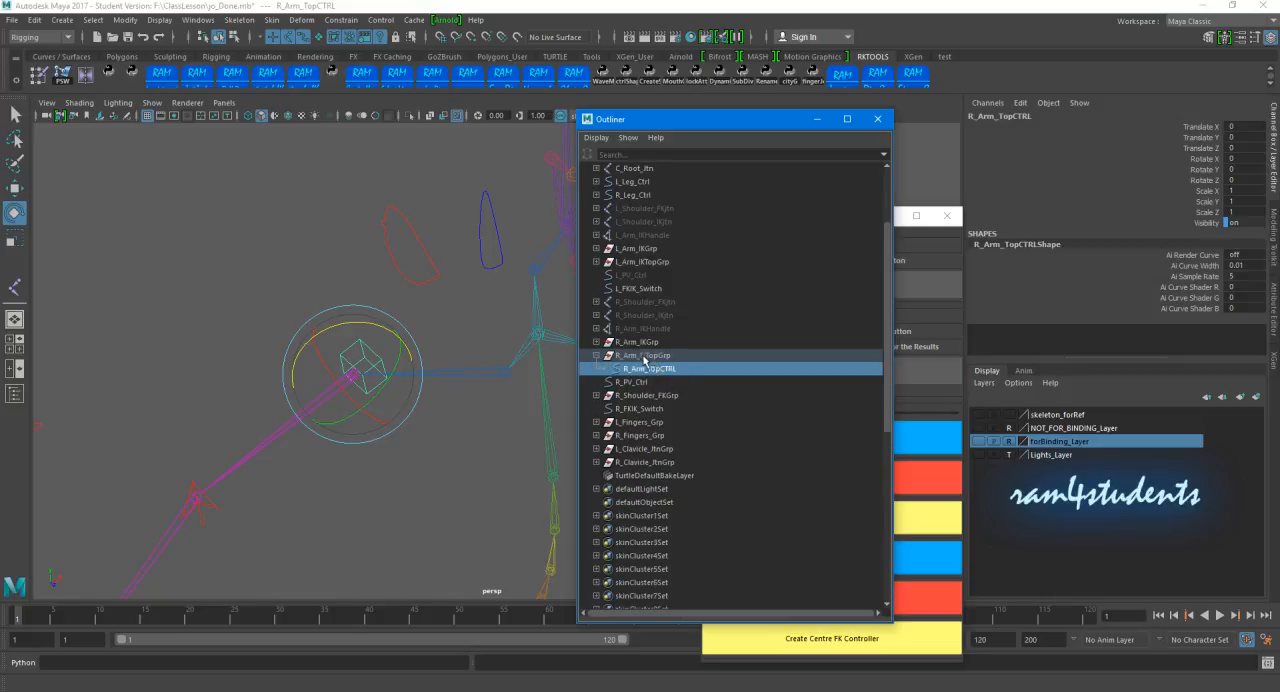
left_click(653, 357)
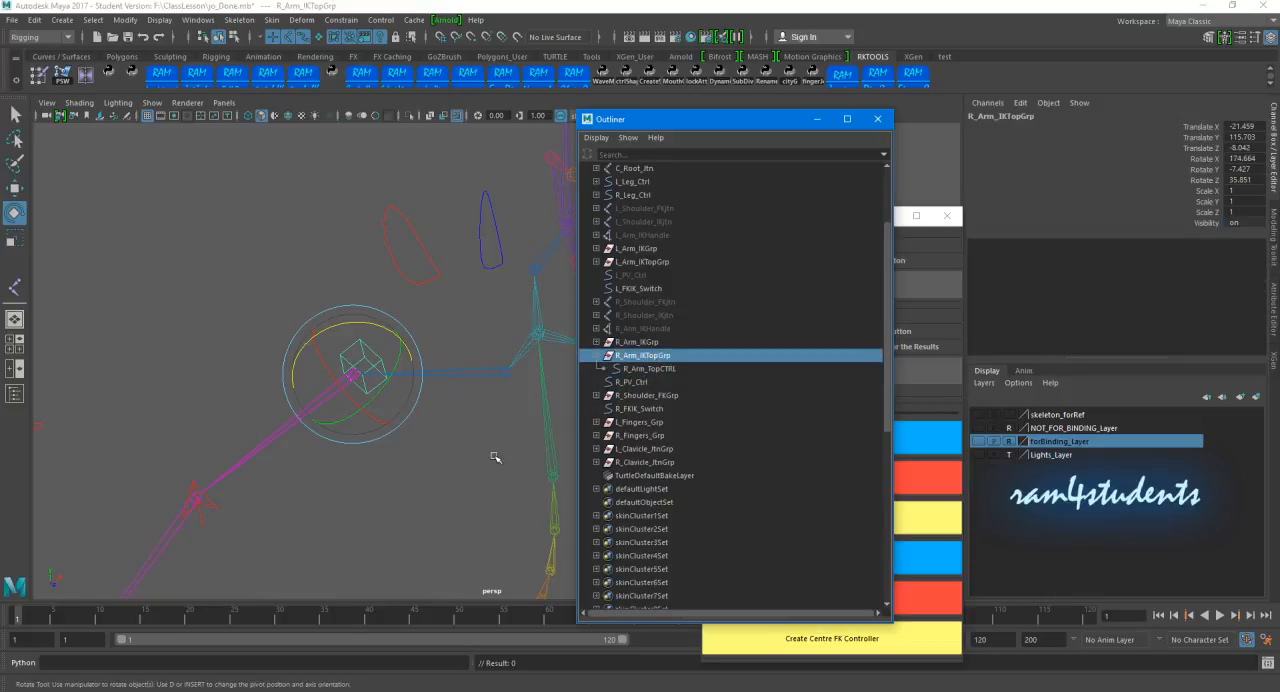
left_click(659, 369)
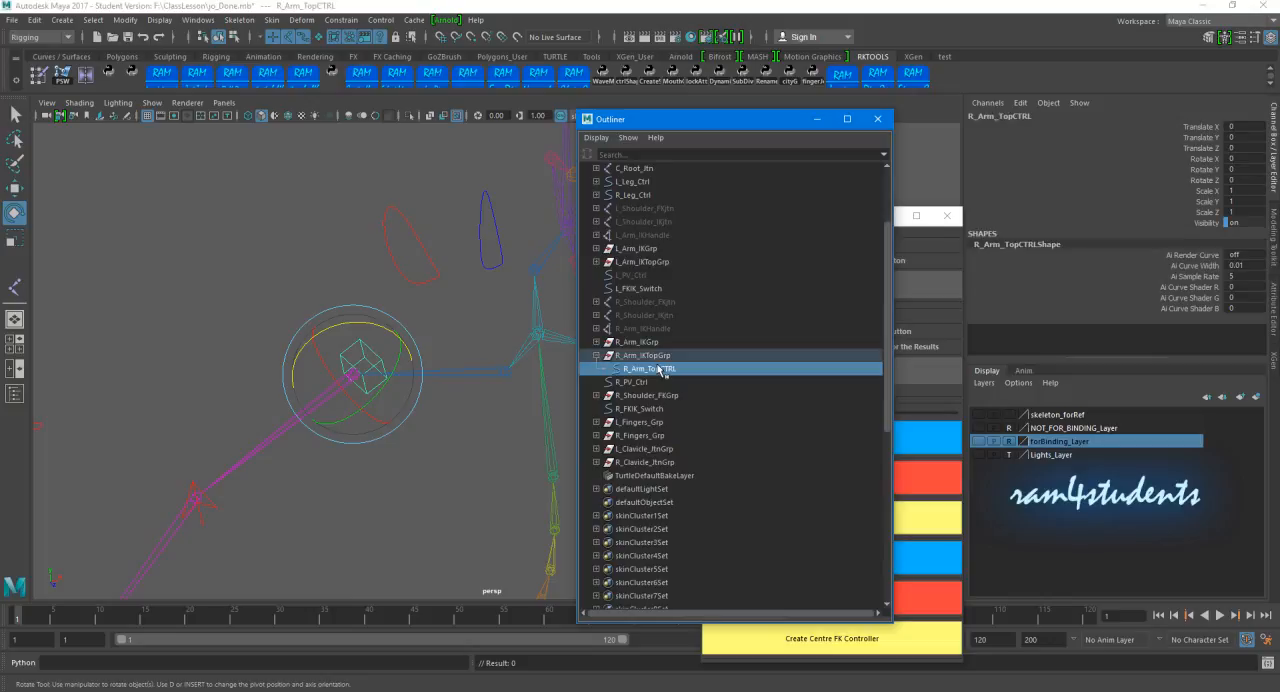
Step: Select R_Arm_IKTopGrp above the right arm's top control and parent it under R_Clavicle_JtnCtrl, with the Outliner minimized
left_click(300, 300)
left_click(363, 341)
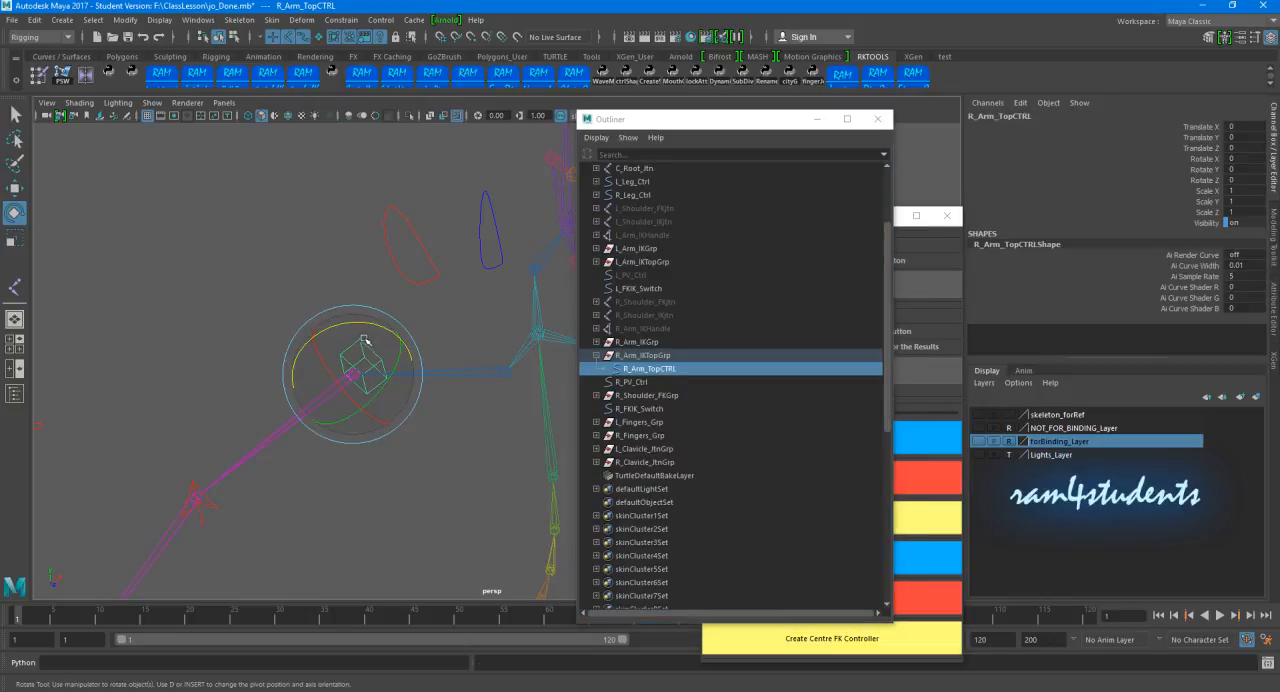
key("Up")
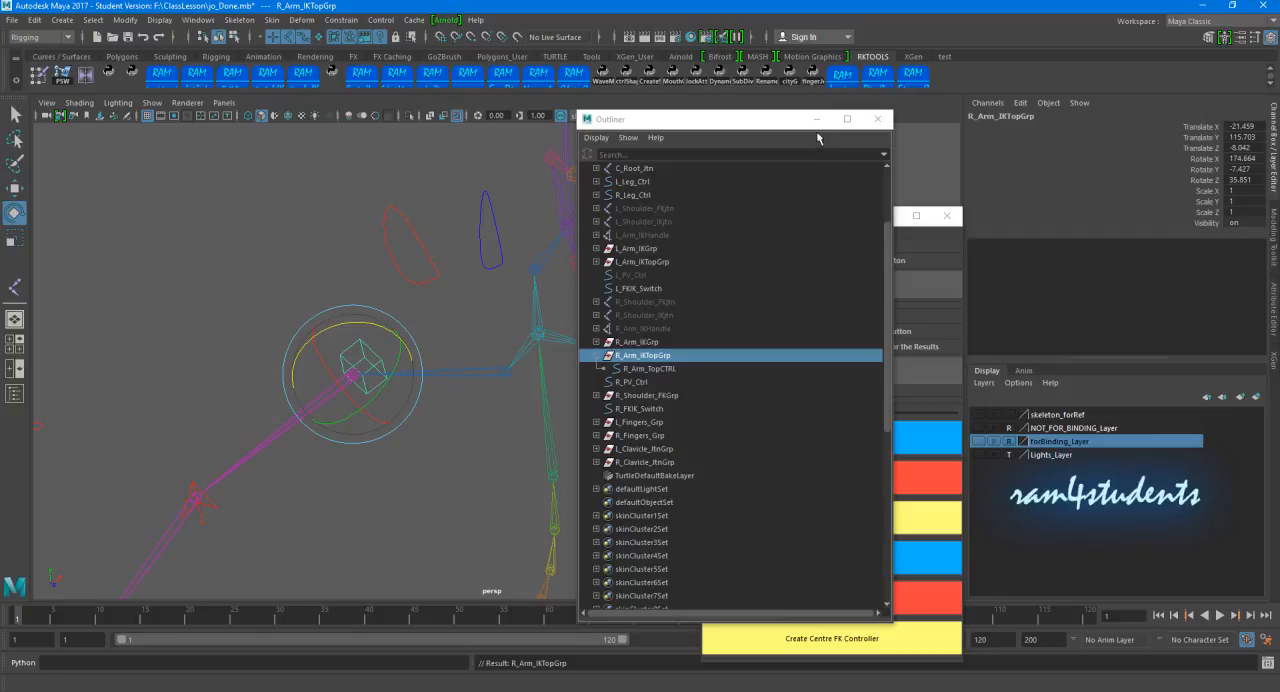
left_click(817, 119)
left_click(384, 242)
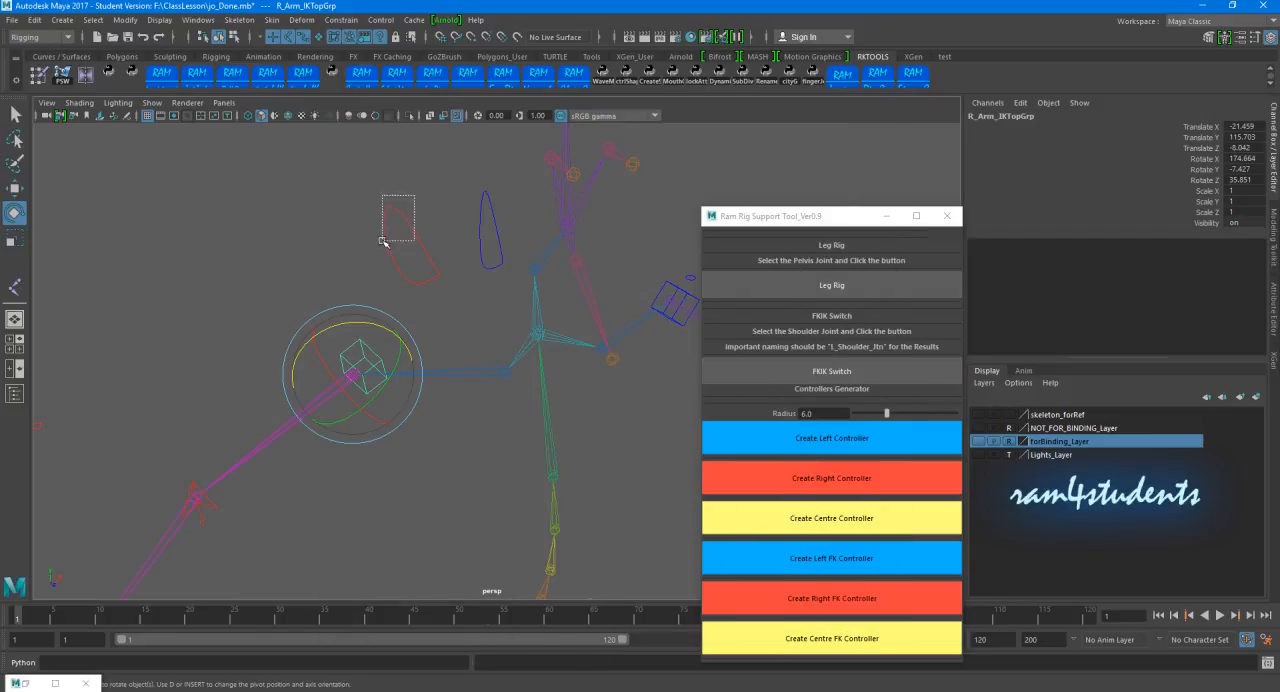
key("p")
Step: Test the clavicle controls by rotating them, and undo each rotation
left_click(410, 199)
left_click_drag(410, 199, 537, 289, "alt")
left_click(518, 244)
mouse_move(457, 286)
left_mouse_down()
mouse_move(426, 307)
mouse_move(446, 296)
left_mouse_up()
key("ctrl+z")
left_click(512, 243)
left_click_drag(508, 243, 460, 237, "alt")
left_click(463, 263)
mouse_move(405, 290)
left_mouse_down()
mouse_move(407, 327)
mouse_move(398, 294)
left_mouse_up()
key("ctrl+z")
Step: Move the Ram Rig Support Tool window away from the skeleton and select L_Clavicle_JtnCtrl to check the left arm chain
left_click_drag(577, 261, 517, 305, "alt")
left_click(557, 258)
left_click_drag(760, 216, 915, 254)
mouse_move(590, 322)
left_mouse_down("alt")
mouse_move(649, 317)
mouse_move(574, 323)
left_mouse_up("alt")
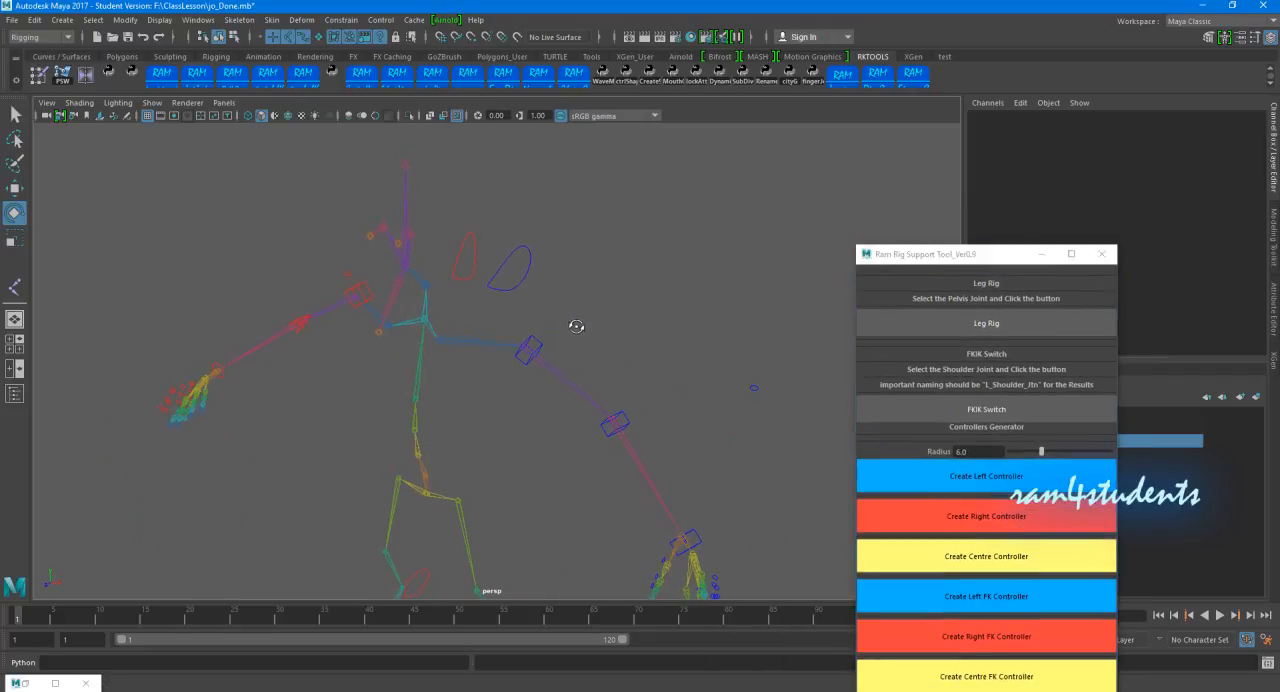
left_click(505, 262)
left_click_drag(505, 262, 524, 266, "alt")
left_click_drag(626, 350, 556, 350, "alt")
left_click(532, 259)
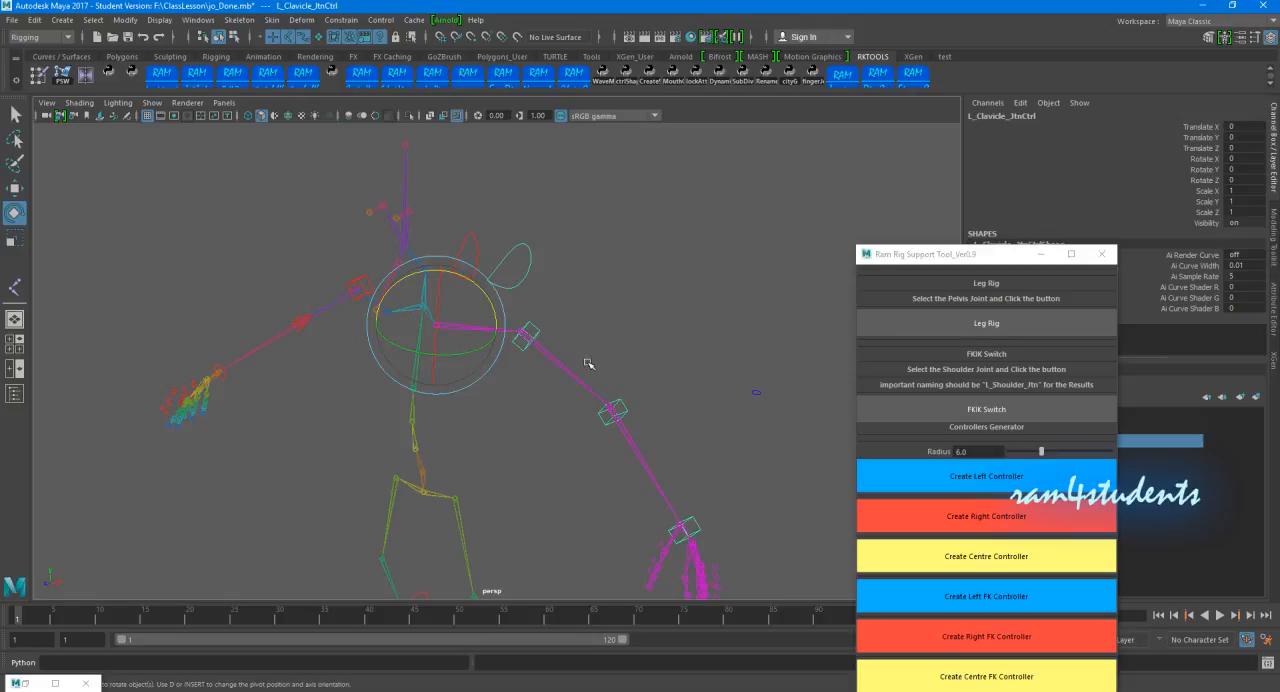
Step: Set the FKIK Switch attribute of L_FKIK_Switch to 1
left_click_drag(735, 364, 777, 435)
middle_click_drag(771, 430, 626, 377, "alt")
left_click_drag(626, 377, 644, 384, "alt")
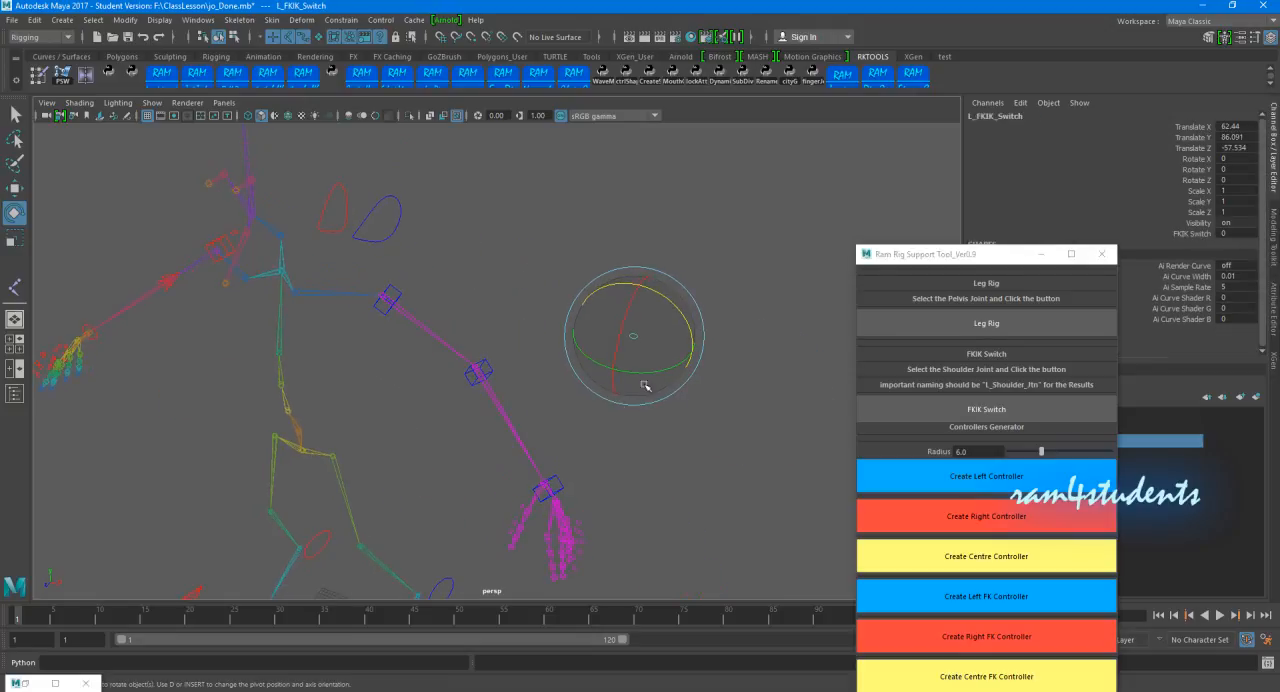
left_click(1173, 234)
middle_click_drag(662, 186, 696, 184)
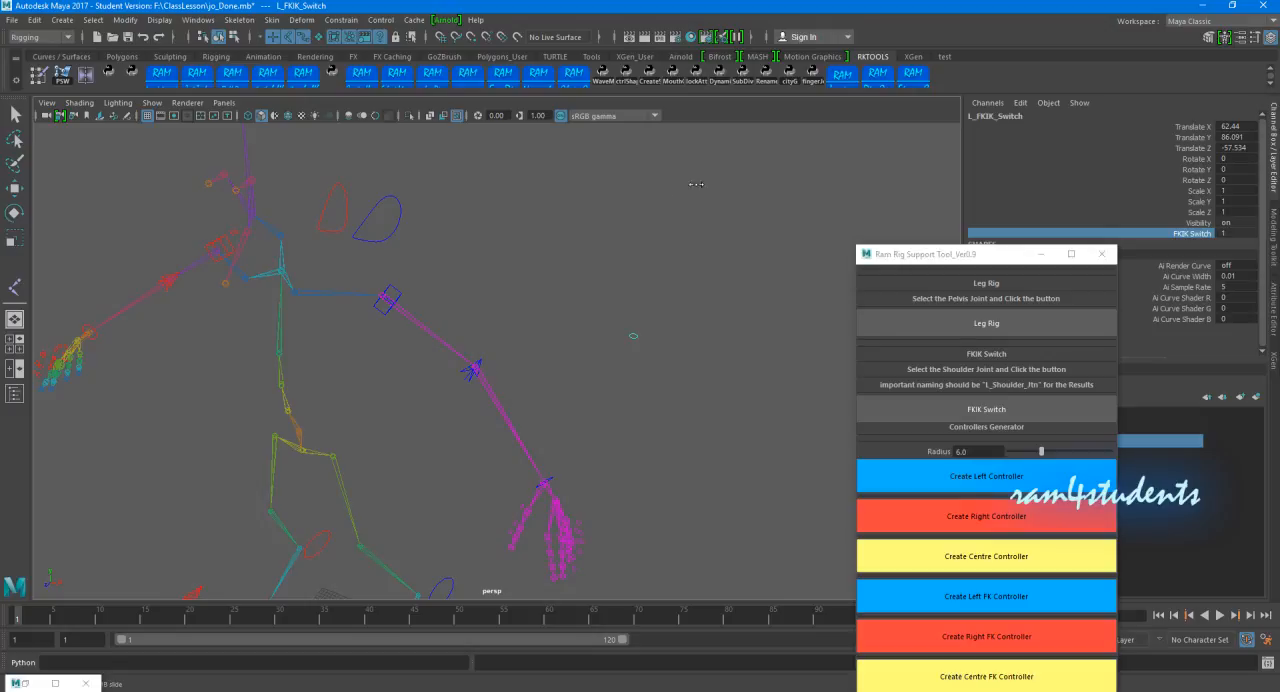
Step: Parent L_Arm_IKTopGrp, the group above the left arm's top control, under L_Clavicle_JtnCtrl
left_click_drag(542, 234, 508, 366, "alt")
left_click(469, 372)
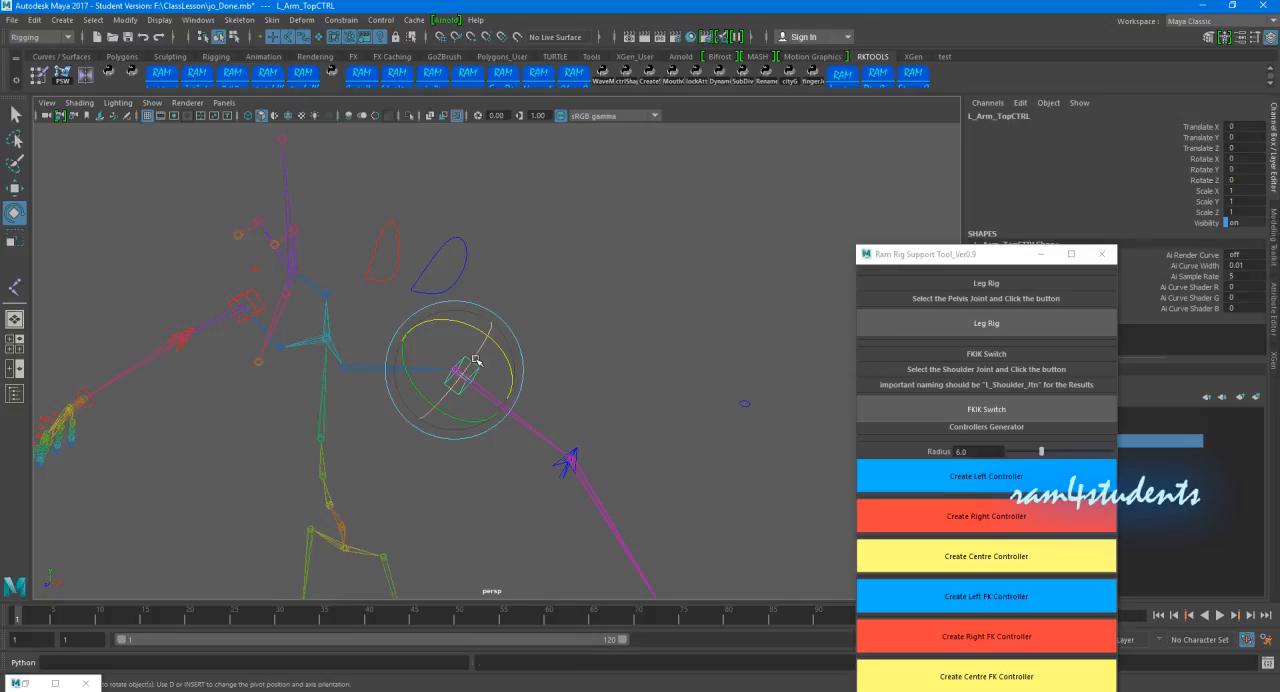
key("Up")
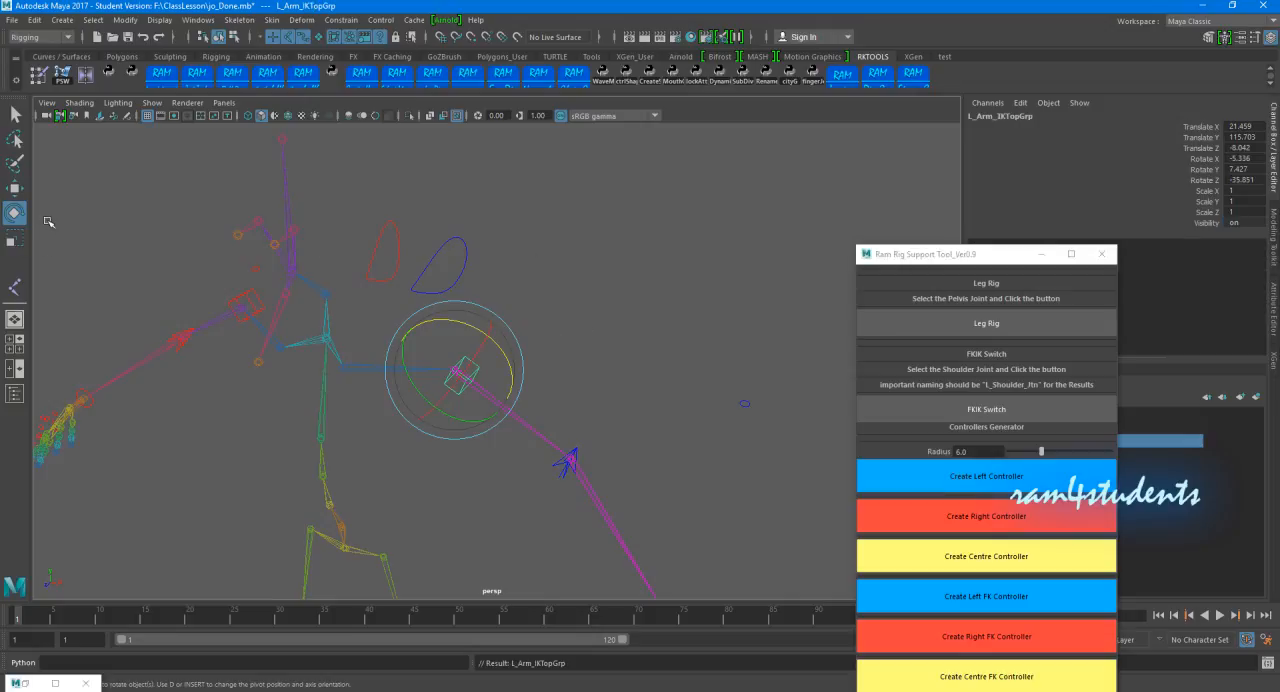
left_click(14, 188)
left_click(455, 258)
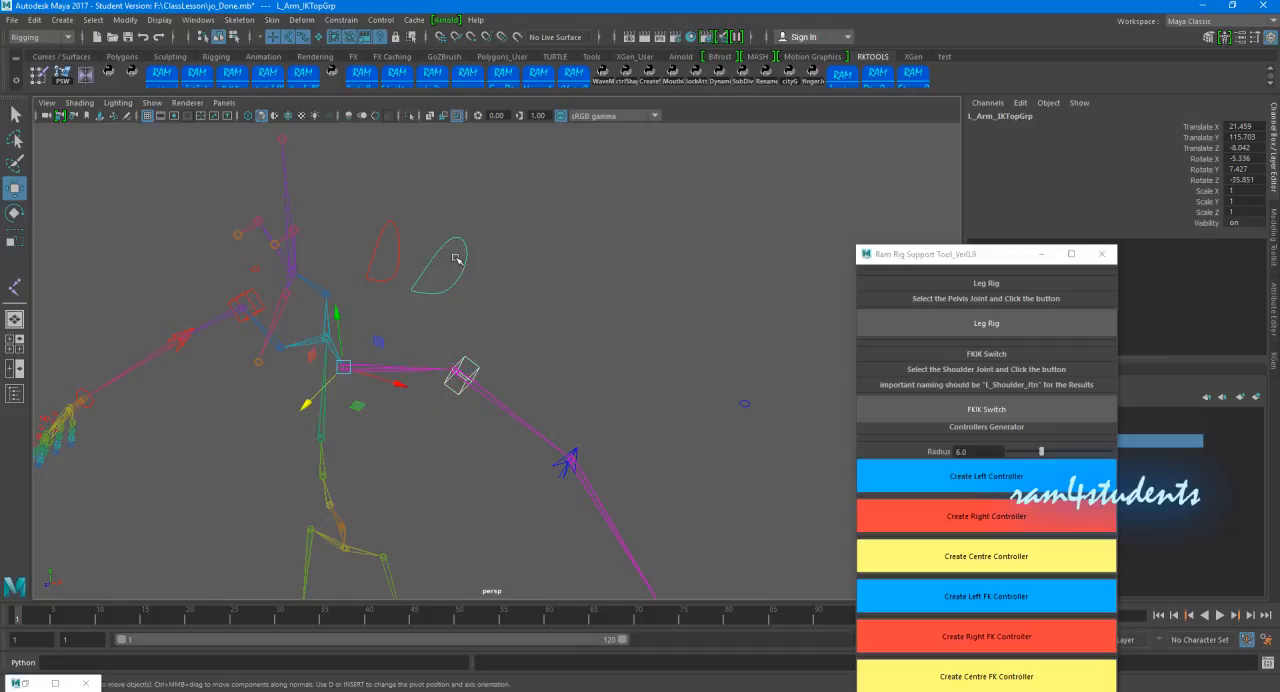
left_click(525, 260)
Step: Set the FKIK Switch attribute of R_FKIK_Switch to 0
left_click_drag(389, 297, 269, 329, "alt")
left_click(280, 358)
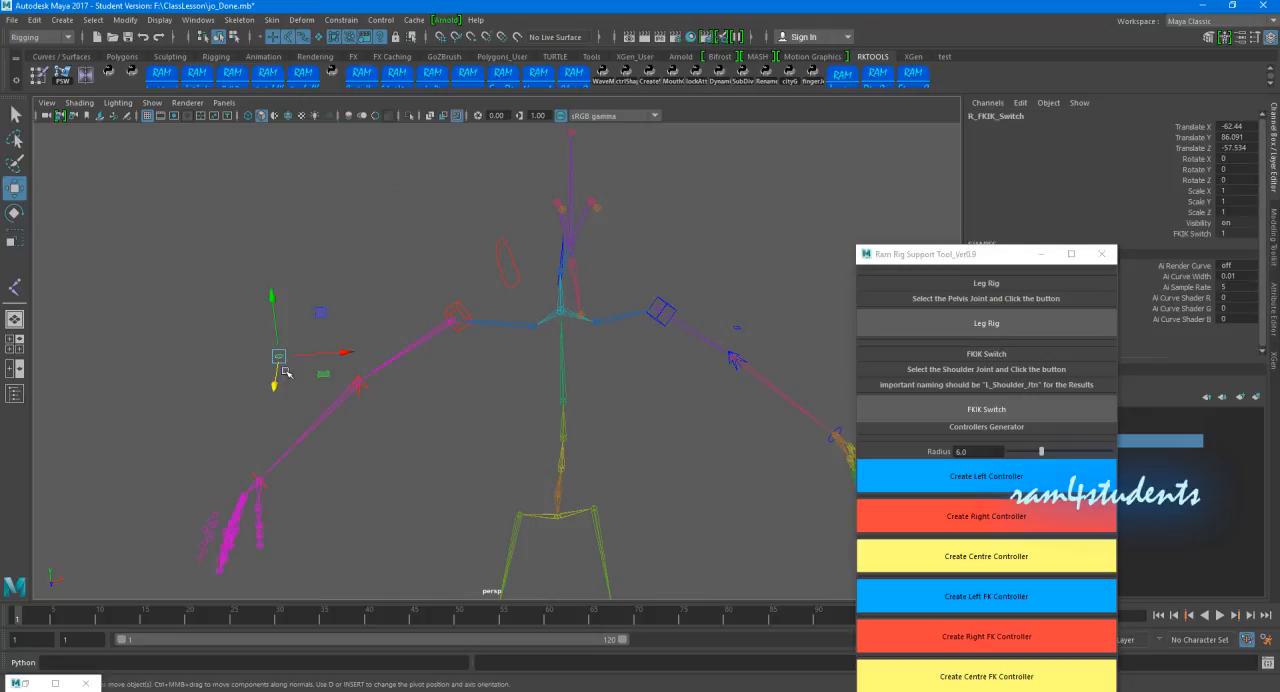
left_click(1186, 234)
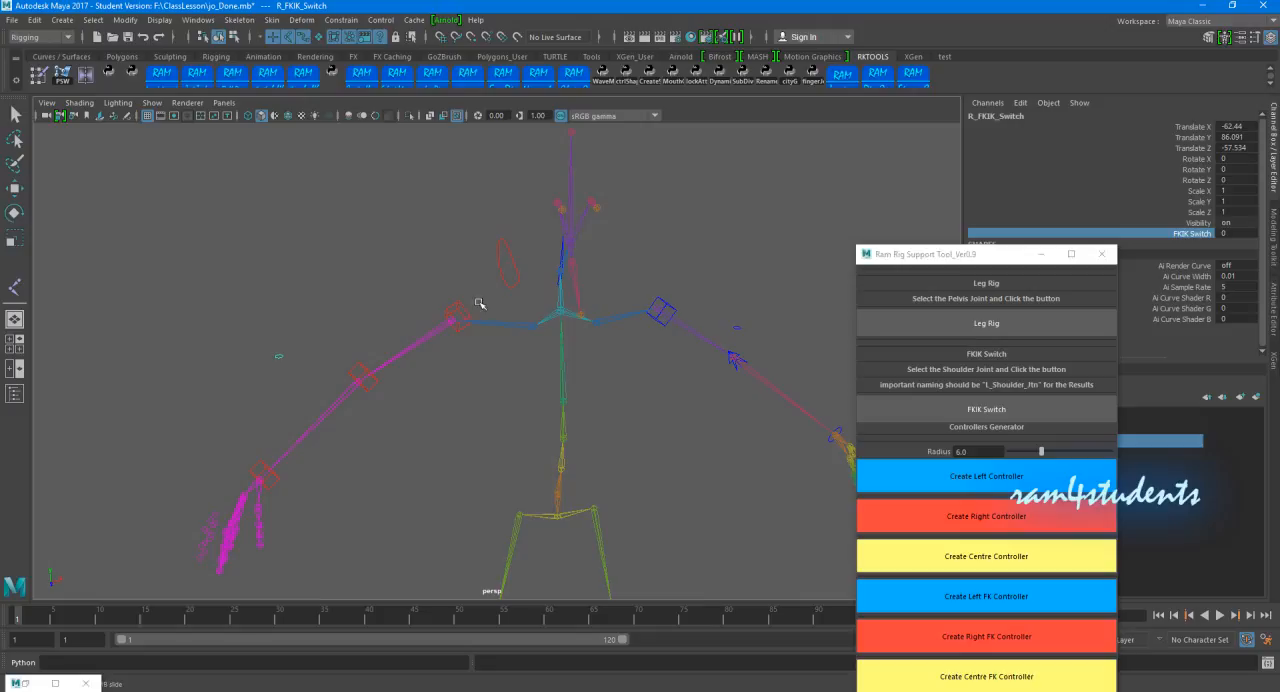
Step: Rotate R_Clavicle_JtnCtrl to test whether the right FK arm controls follow it
left_click(499, 251)
key("e")
left_click_drag(553, 282, 563, 292)
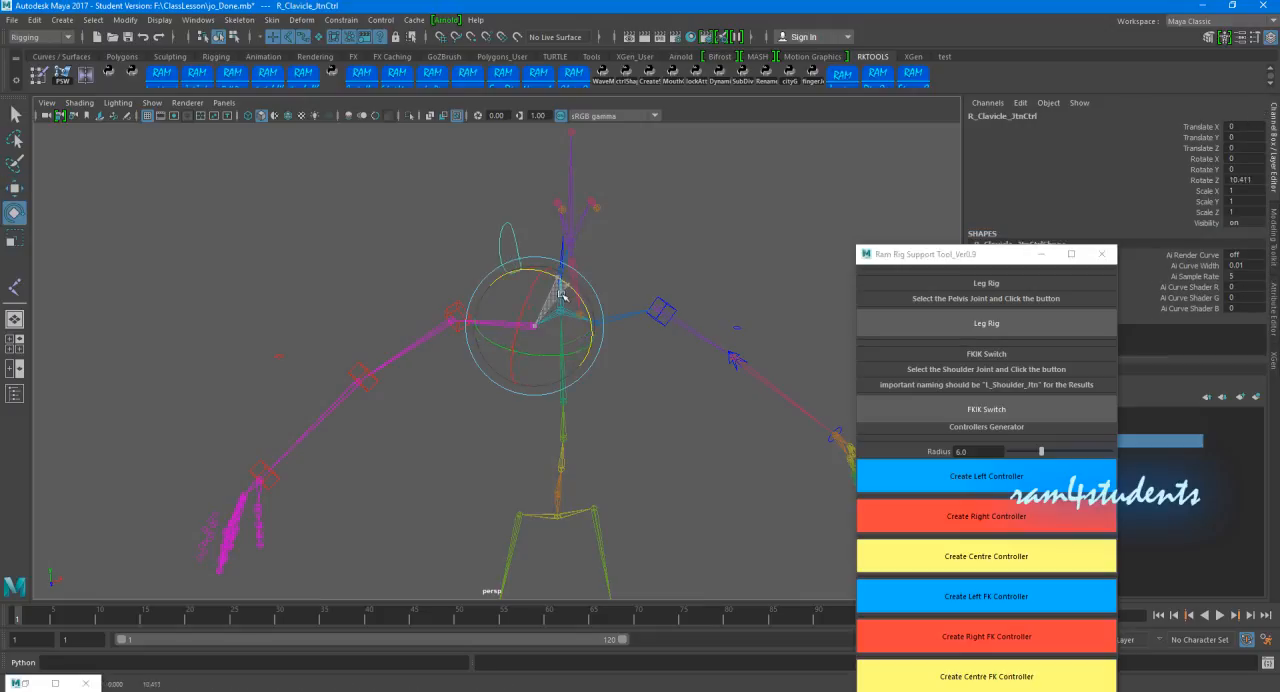
Step: Parent R_Shoulder_FKGrp, the group above the right shoulder FK control, under R_Clavicle_JtnCtrl
left_click(469, 309)
left_click(457, 309)
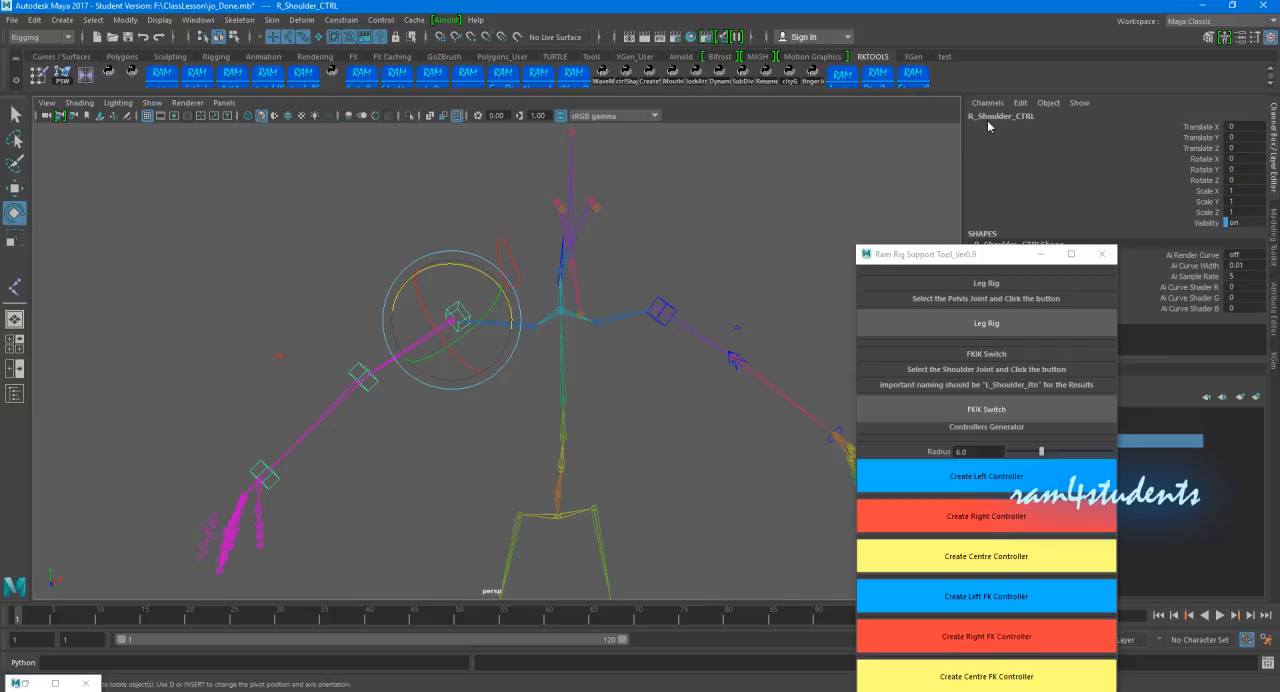
key("Up")
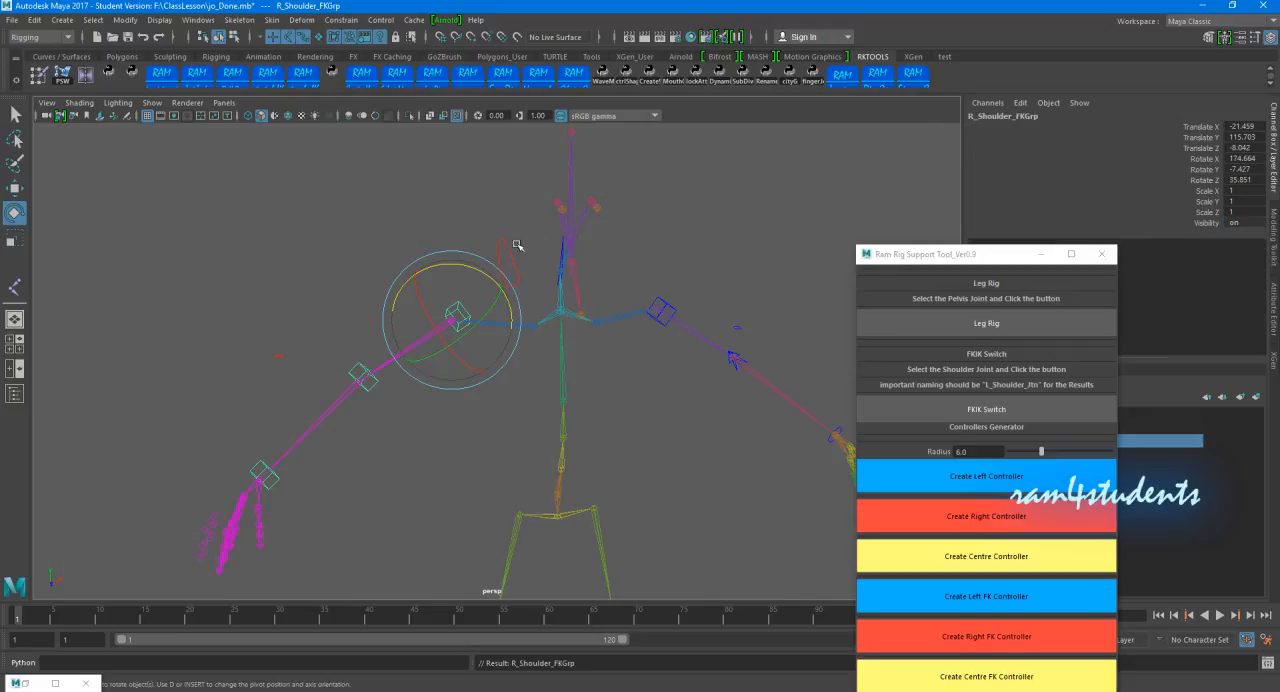
left_click(507, 244)
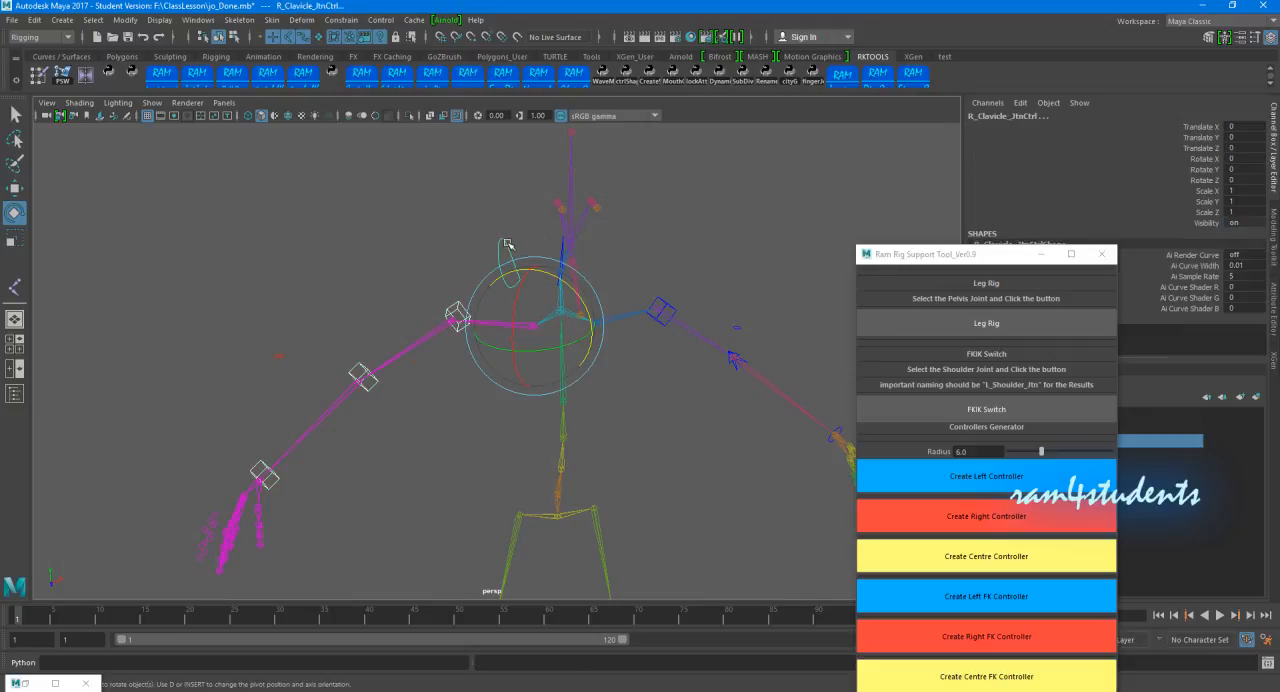
key("p")
left_click(546, 241)
Step: Test the right FK arm's connection by rotating R_Clavicle_JtnCtrl, and undo the rotation
left_click(504, 240)
left_click_drag(559, 286, 600, 275)
key("ctrl+z")
left_click(634, 314)
left_click_drag(634, 314, 546, 290, "alt")
Step: Check the left arm's top control, the right shoulder control and the parent group L_Arm_IKTopGrp by selecting them
left_click(503, 305)
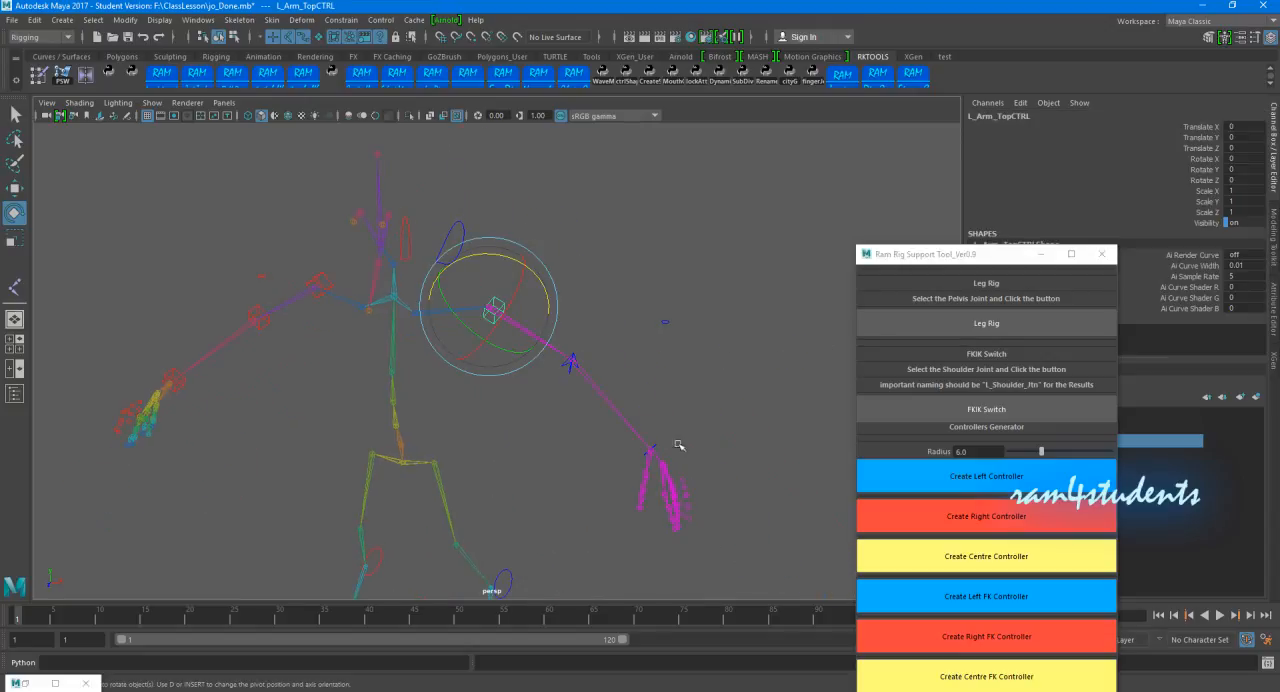
left_click(320, 277)
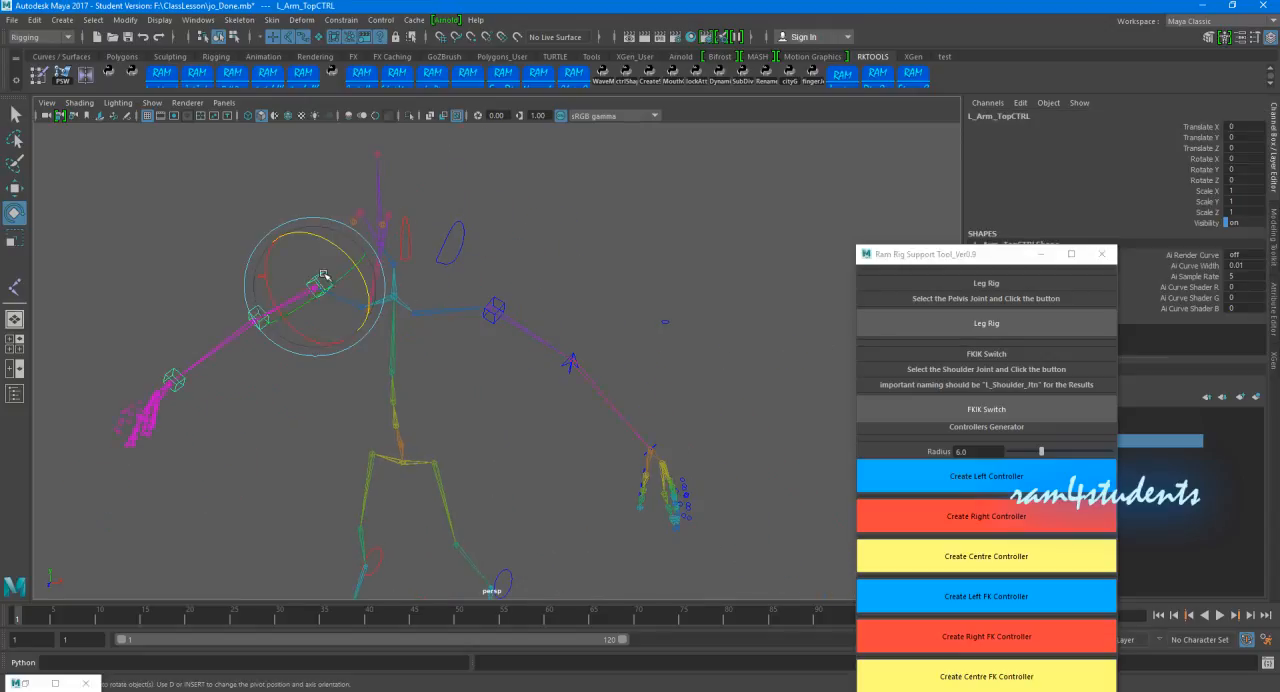
left_click(657, 237)
left_click(503, 305)
key("Up")
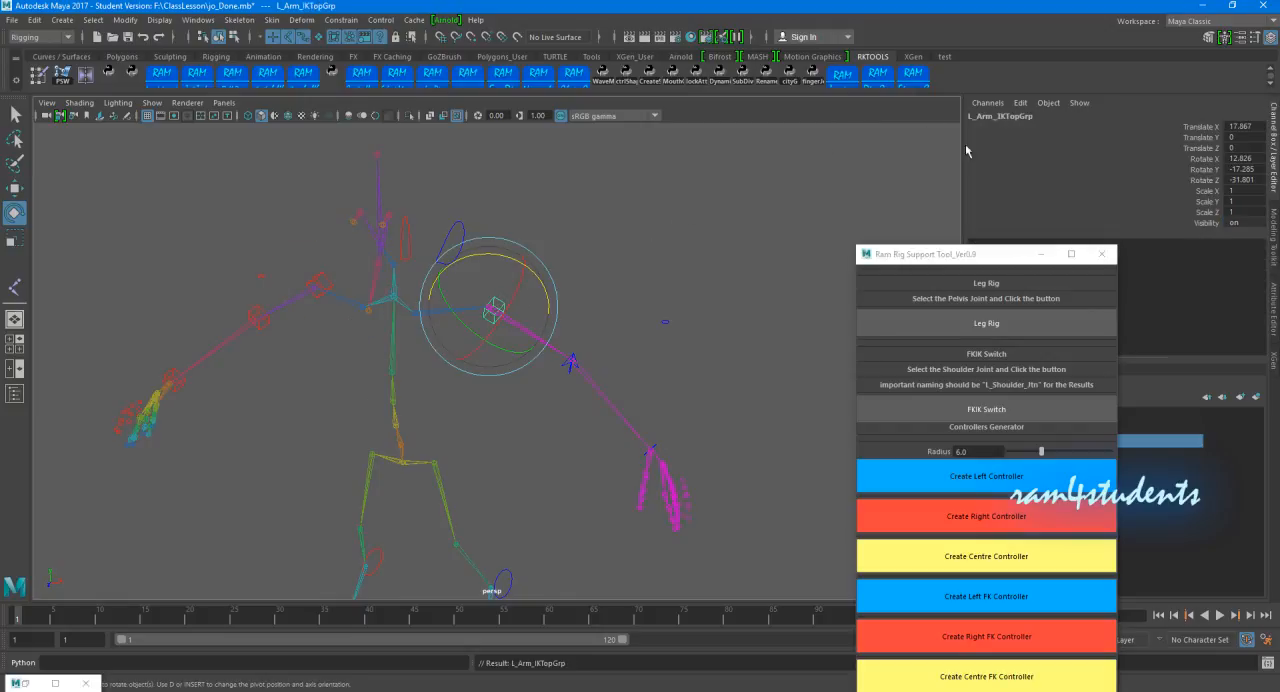
Step: Retest the left and right clavicle controls with the connected arms by rotating each, and undo the rotations
left_click(655, 234)
left_click_drag(582, 301, 444, 230, "alt")
left_click(455, 222)
key("ctrl+z")
left_click_drag(560, 244, 604, 246, "alt")
left_click_drag(305, 213, 461, 270, "alt")
key("ctrl+z")
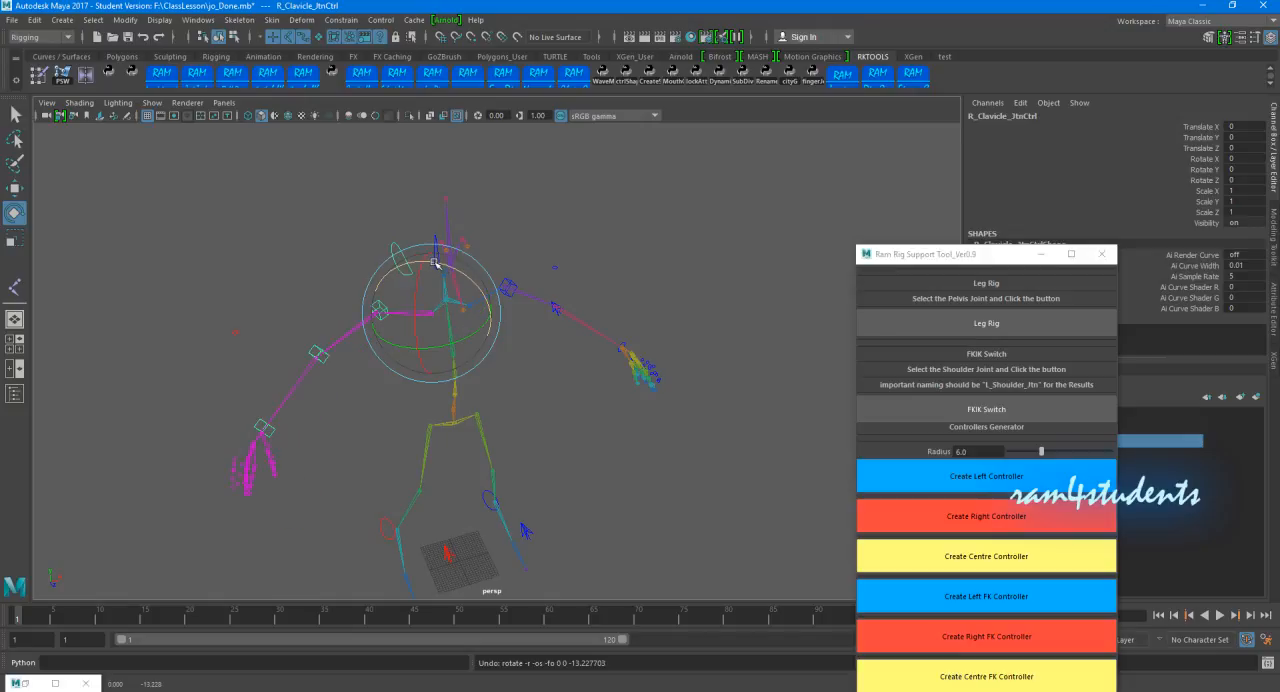
Step: Create a centre FK controller on the root joint, C_Root_Jtn, with the Ram Rig Support Tool
left_click(576, 430)
left_click_drag(571, 434, 529, 374, "alt")
scroll(529, 374, "up", 2)
middle_click_drag(518, 378, 554, 414, "alt")
left_click_drag(554, 414, 507, 411, "alt")
middle_click_drag(503, 407, 501, 345, "alt")
left_click_drag(501, 345, 511, 260, "alt")
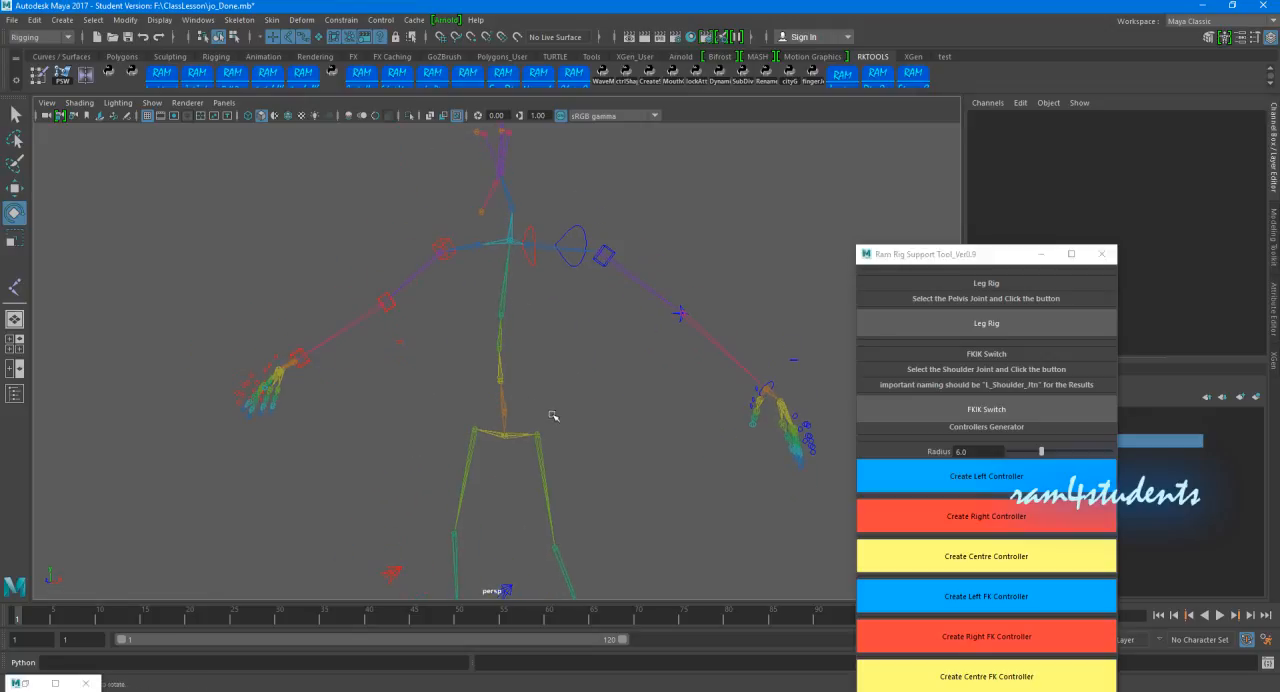
left_click_drag(941, 254, 893, 127)
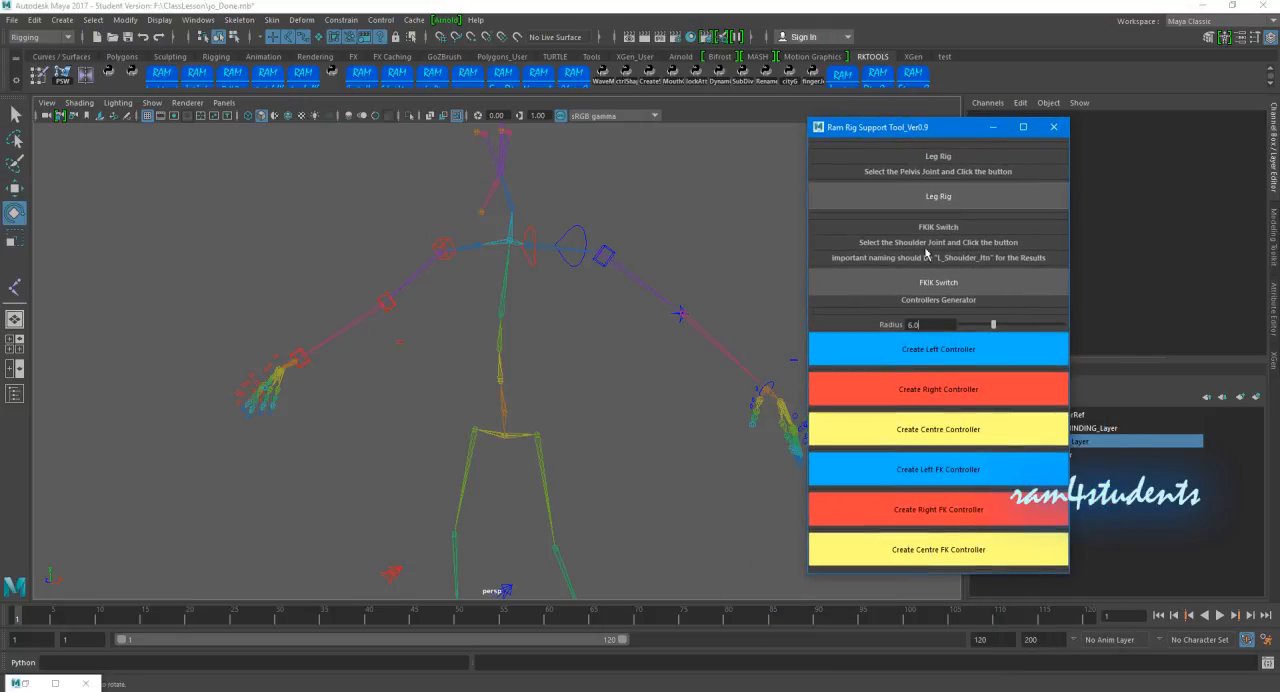
left_click(565, 378)
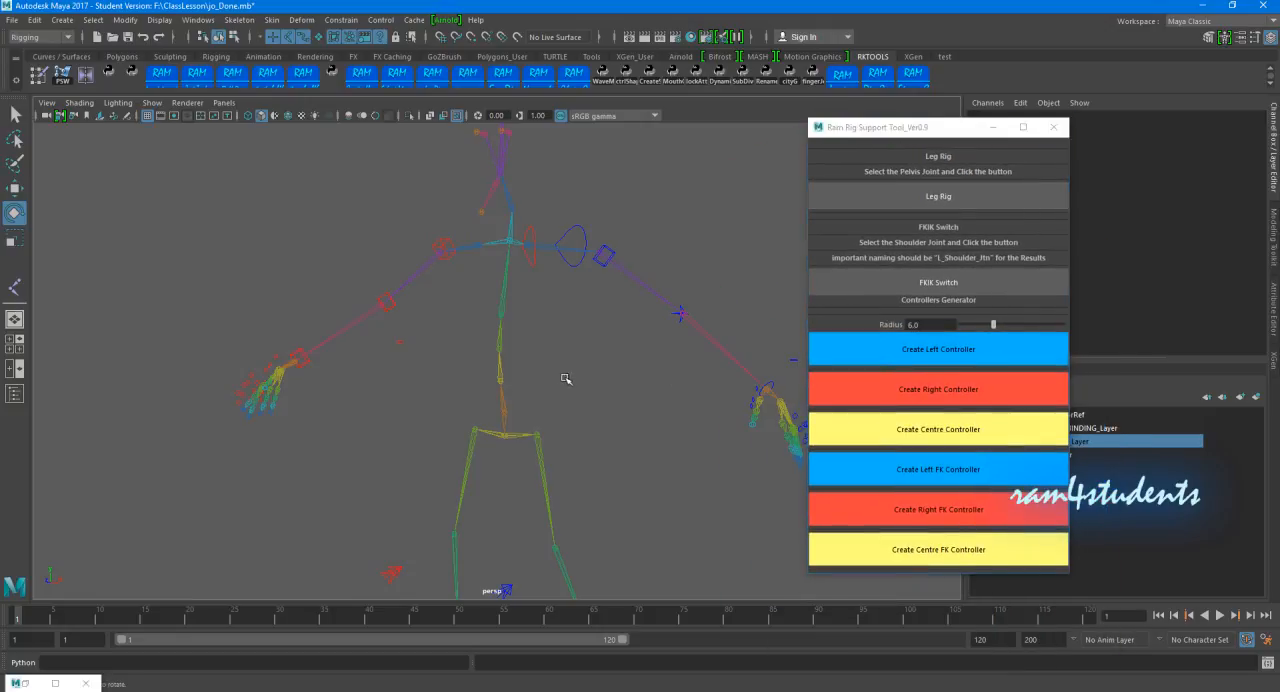
left_click(502, 409)
left_click_drag(909, 129, 925, 201)
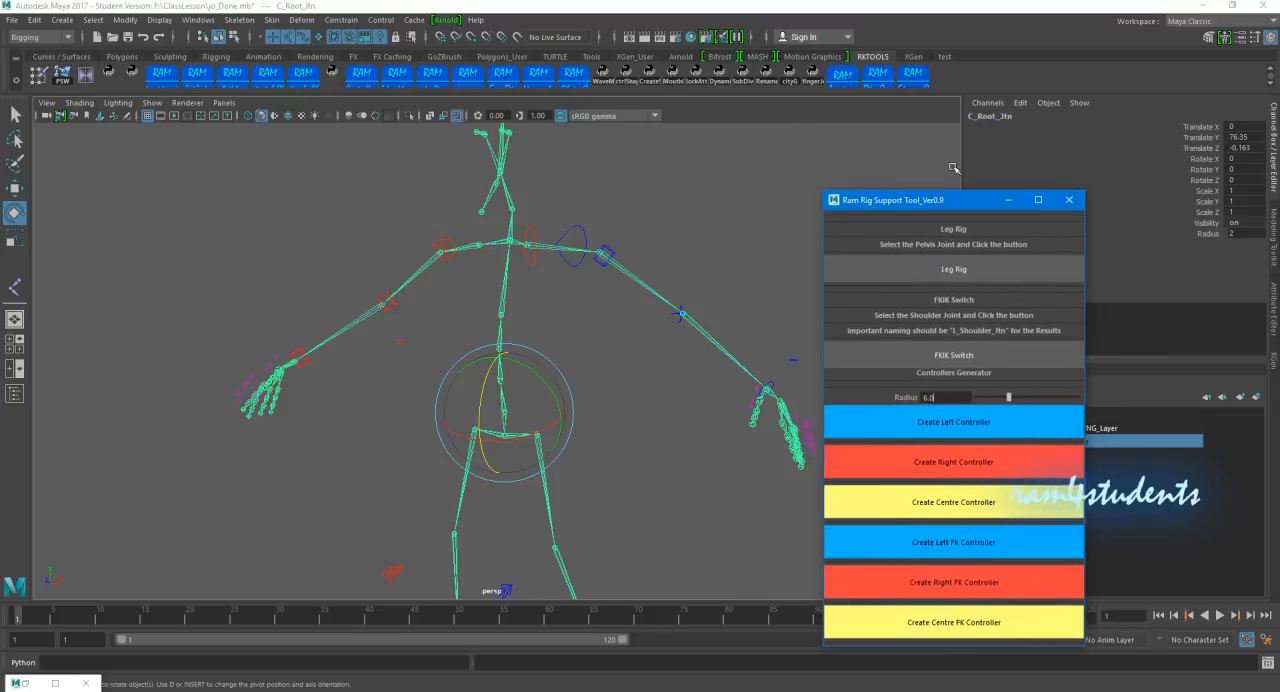
left_click(905, 623)
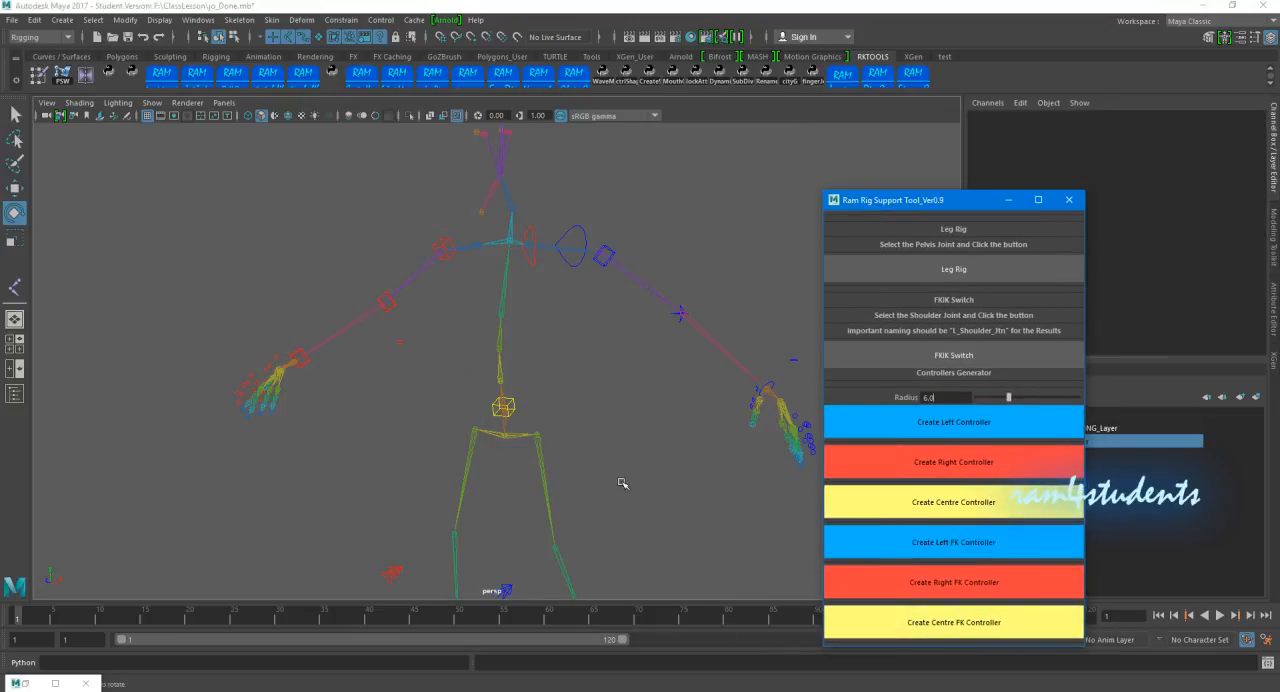
Step: Create centre FK controllers on the three spine joints, C_Spine01_Jtn, C_Spine02_Jtn and C_Spine03_Jtn
left_click(914, 617)
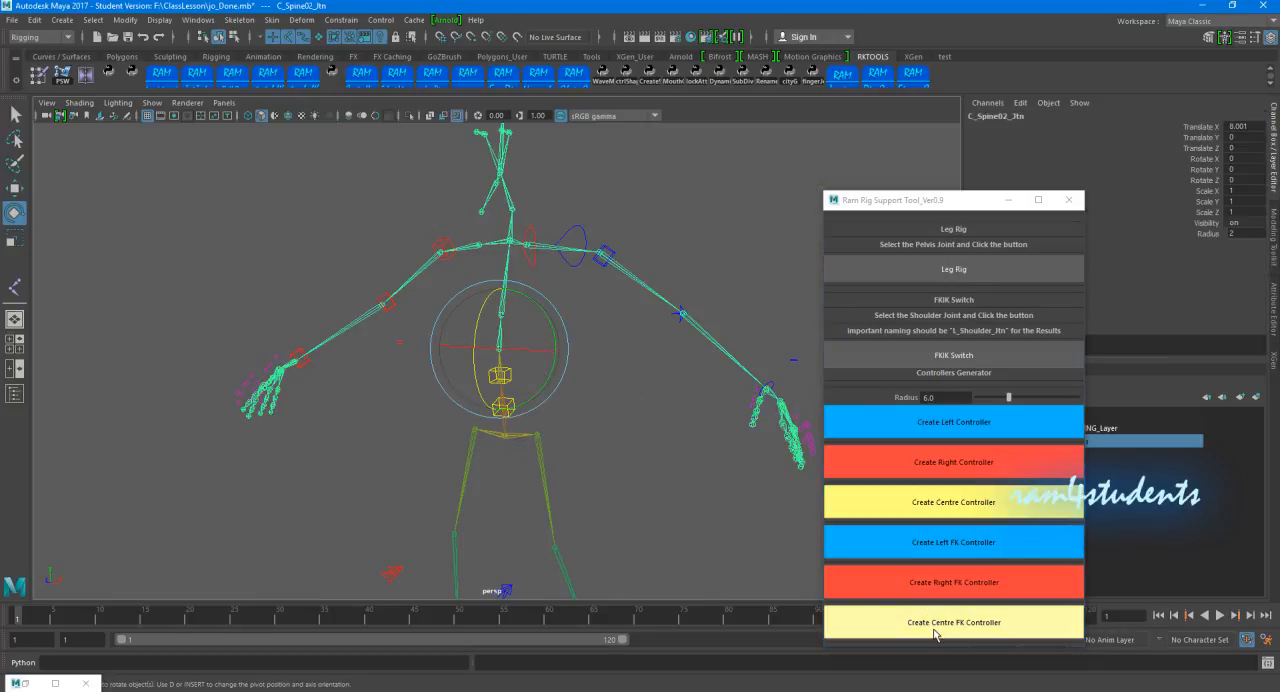
left_click(936, 622)
left_click(497, 301)
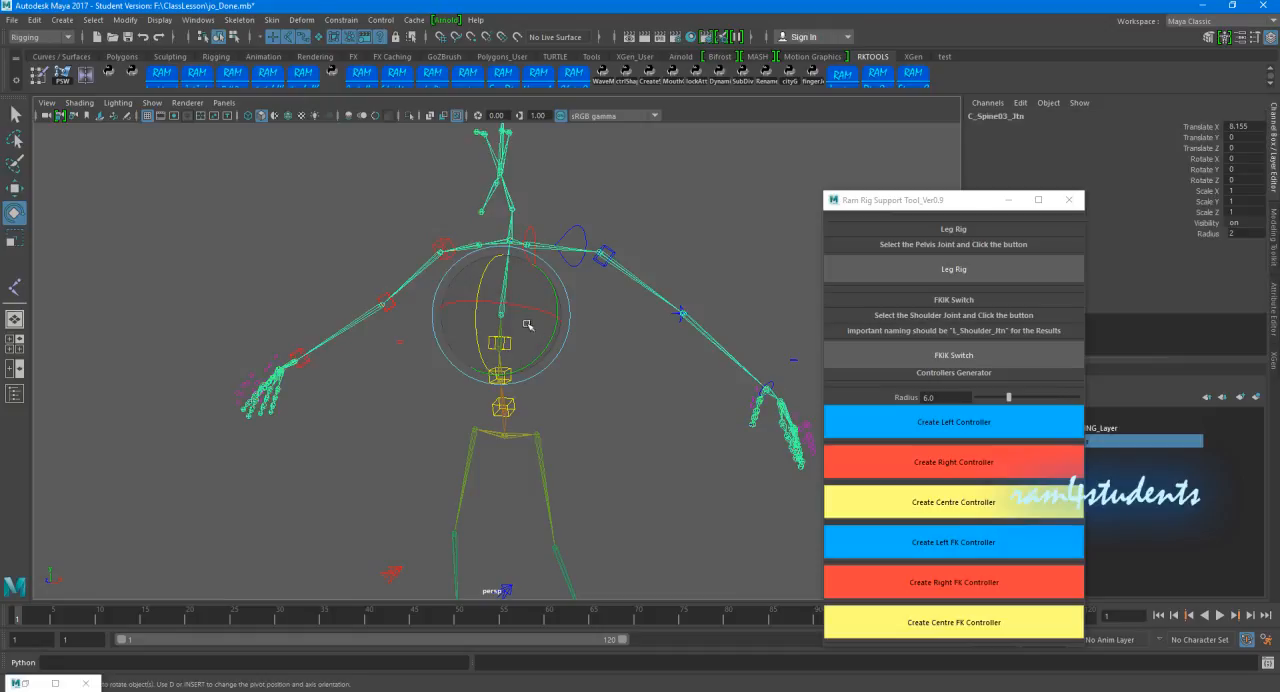
left_click(944, 624)
Step: Create a centre FK controller on the neck joint, C_Neck_Jtn, above the rib cage end joint
left_click_drag(618, 386, 587, 415, "alt")
scroll(560, 263, "up", 1)
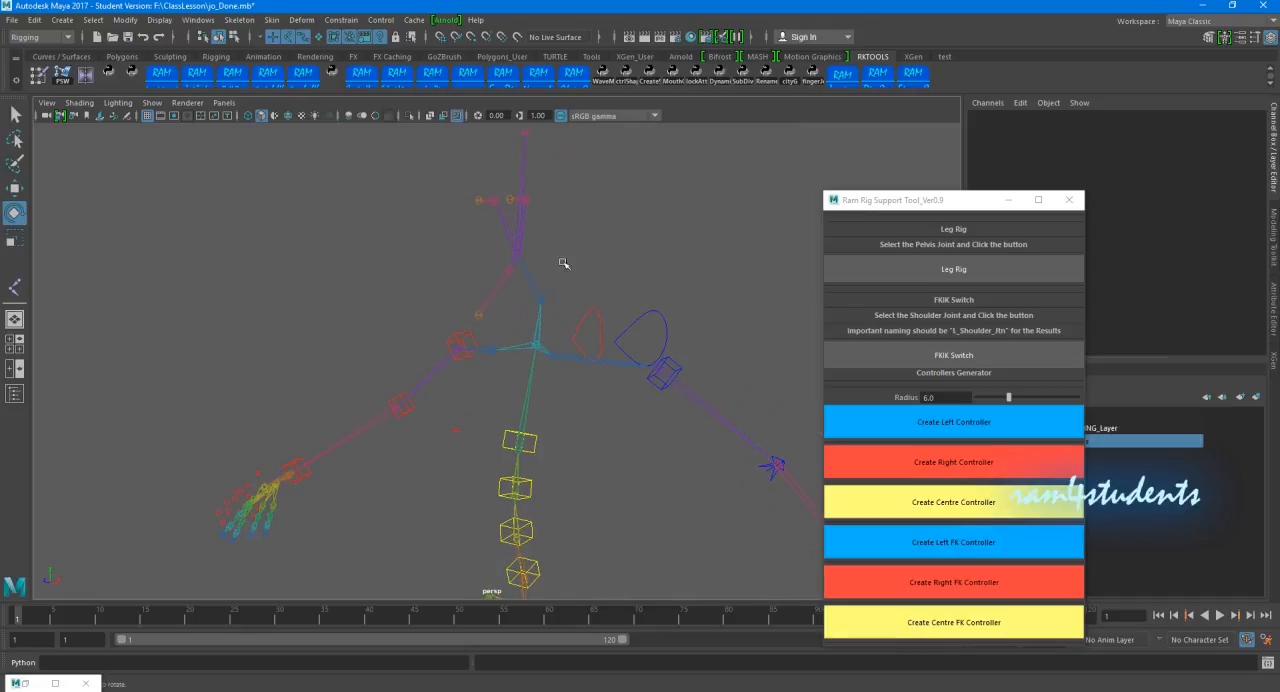
scroll(540, 345, "up", 3)
left_click(556, 336)
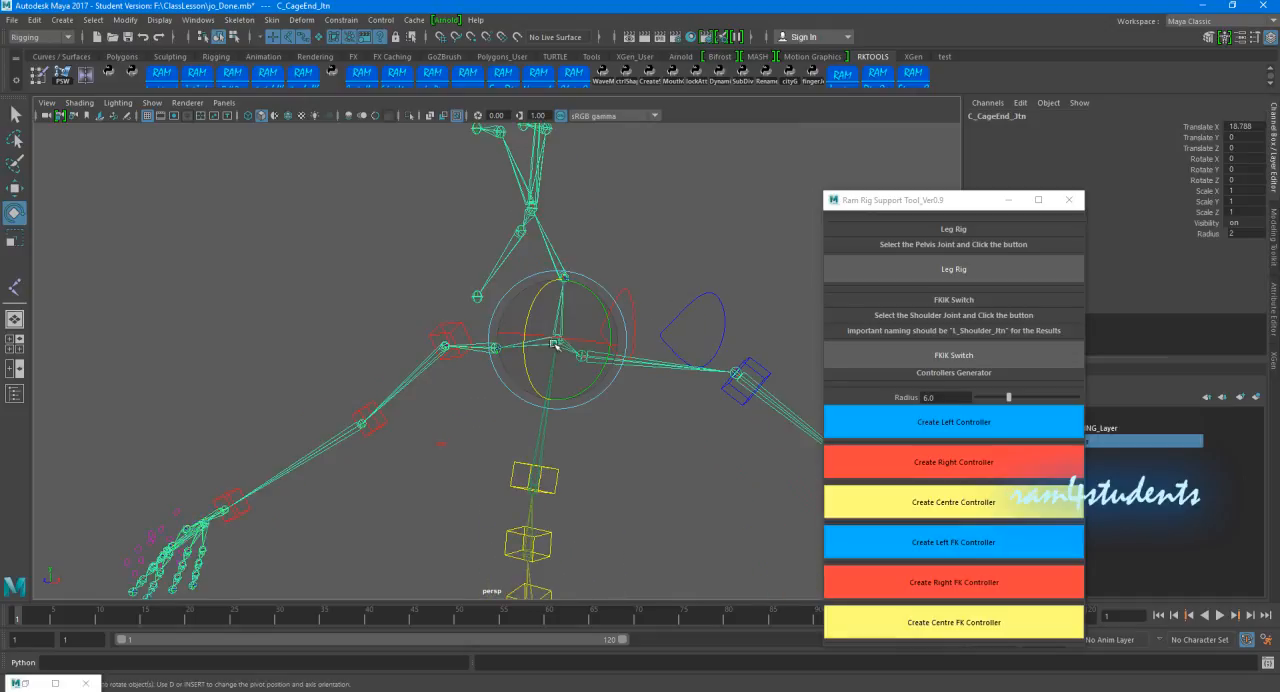
middle_click_drag(600, 320, 514, 283, "alt")
left_click_drag(514, 283, 520, 230, "alt")
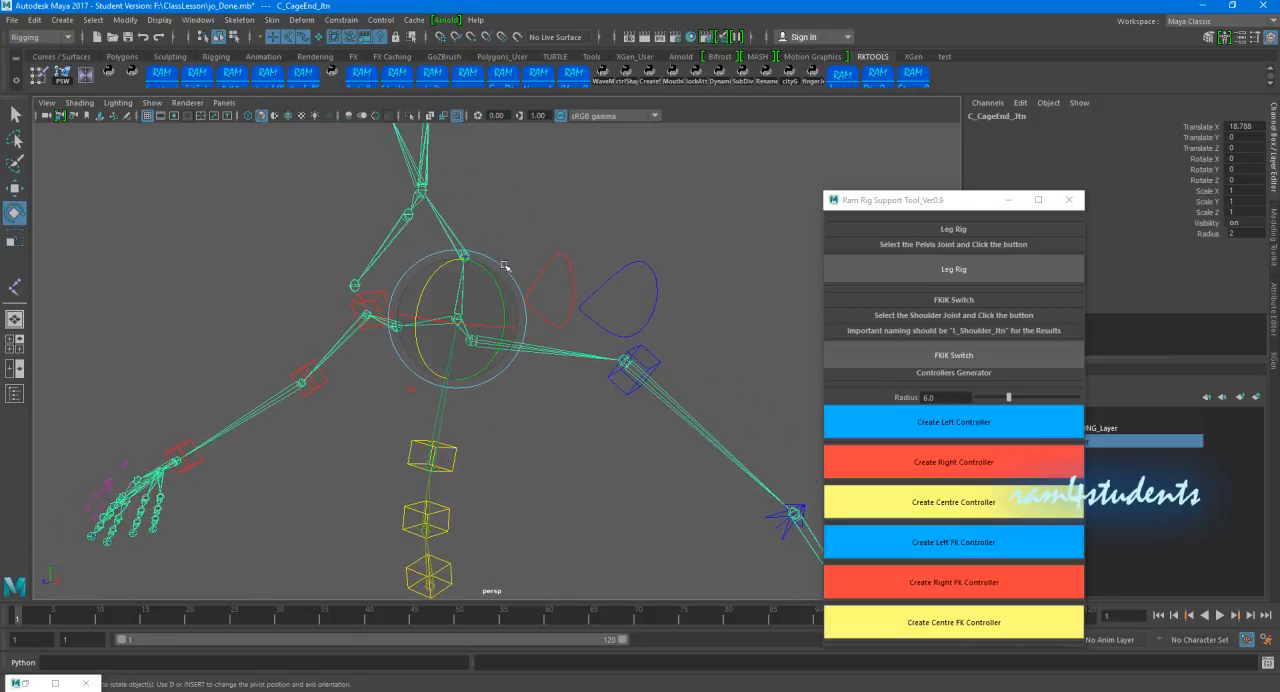
left_click(524, 212)
left_click(463, 256)
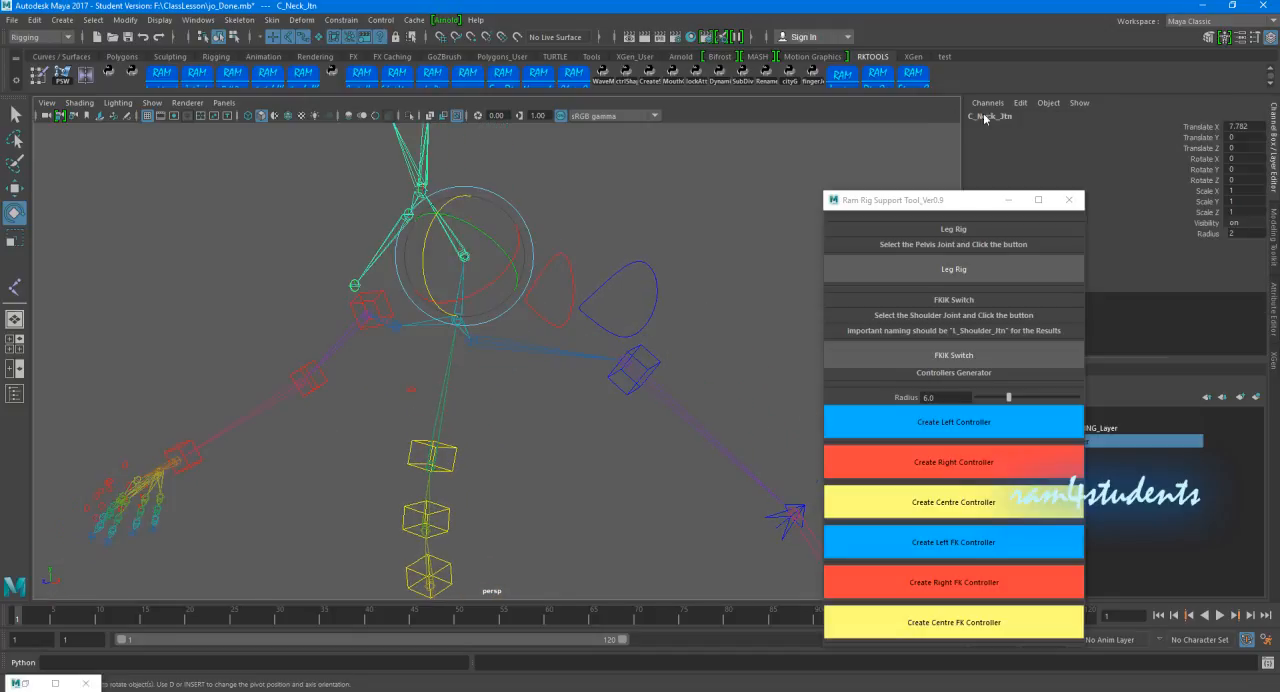
left_click(914, 620)
Step: Create a centre FK controller on C_Sway_Jtn between the hips, and close the Ram Rig Support Tool
left_click_drag(520, 409, 563, 314, "alt")
middle_click_drag(563, 314, 557, 277, "alt")
right_click_drag(557, 277, 577, 371, "alt")
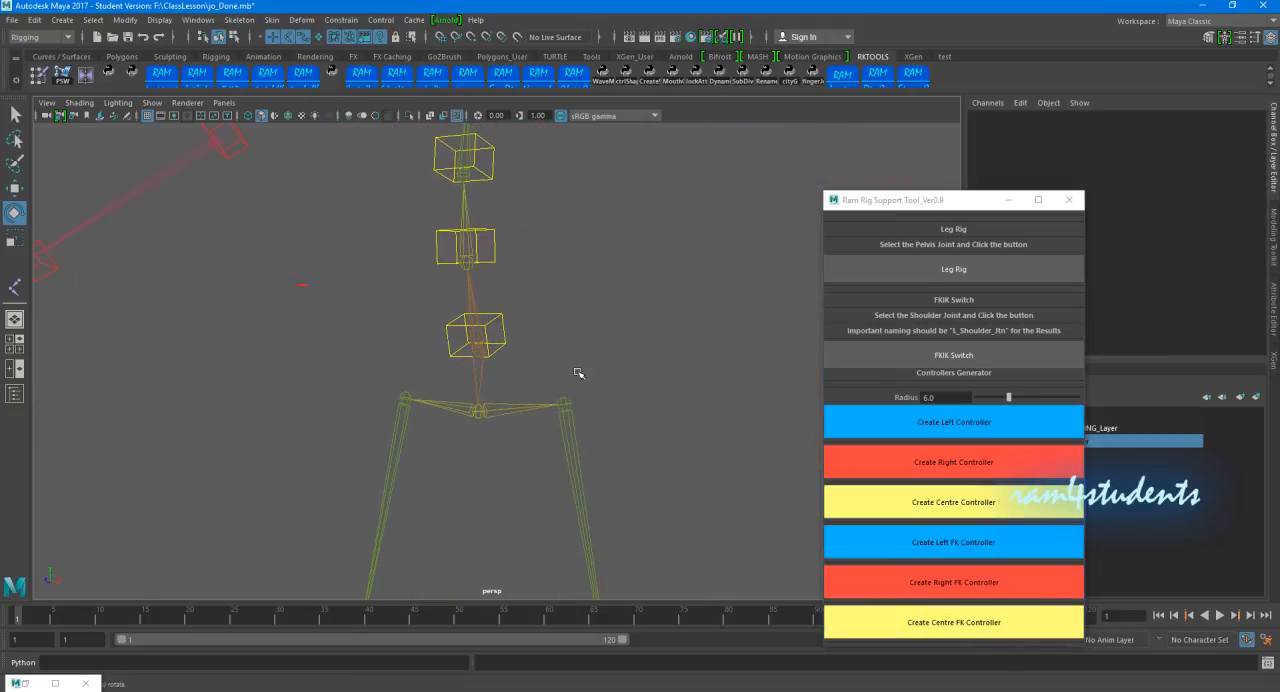
left_click(481, 416)
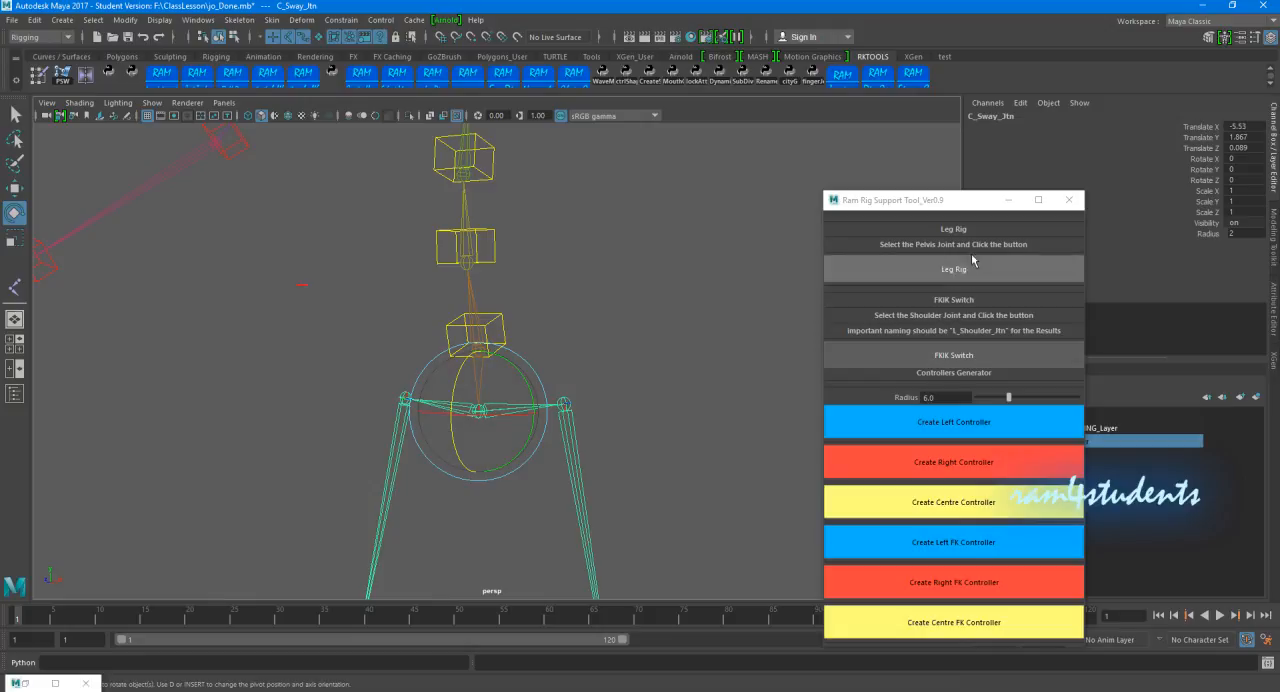
left_click(913, 622)
left_click_drag(470, 380, 397, 404, "alt")
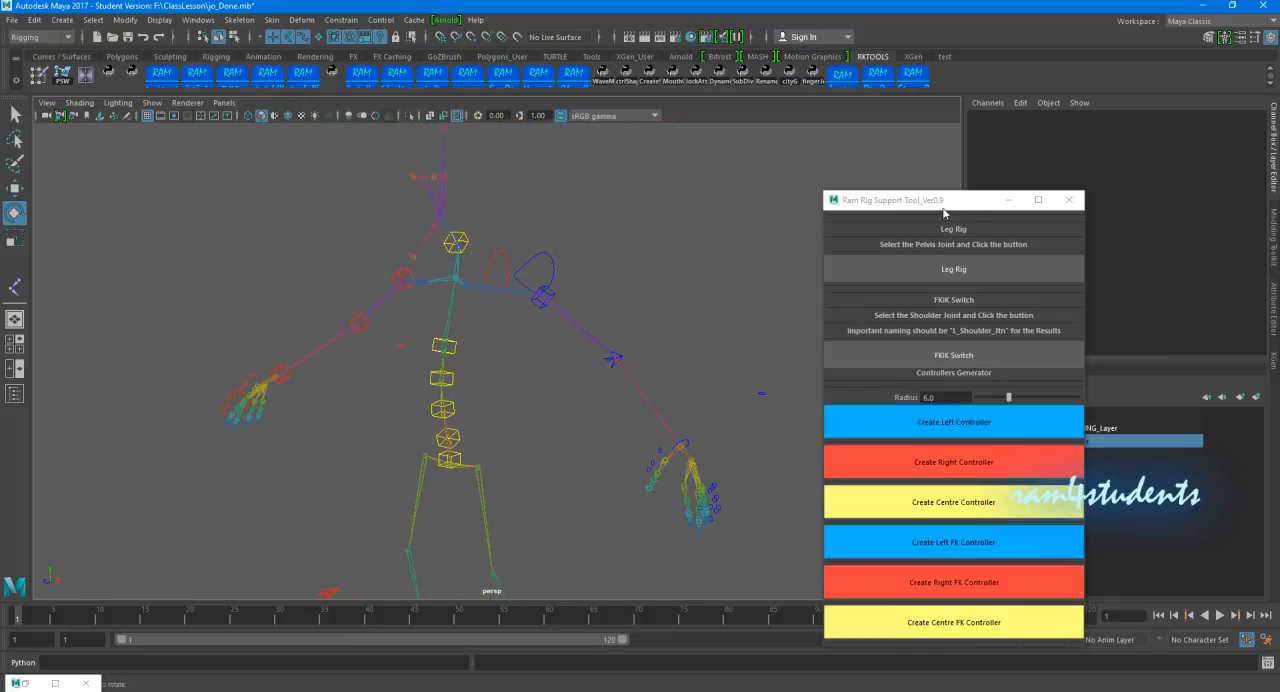
left_click(1071, 203)
Step: Parent C_Neck_JtnGrp, the group above the neck control, under C_Spine03_JtnCtrl
scroll(663, 329, "up", 5)
left_click_drag(601, 393, 564, 366, "alt")
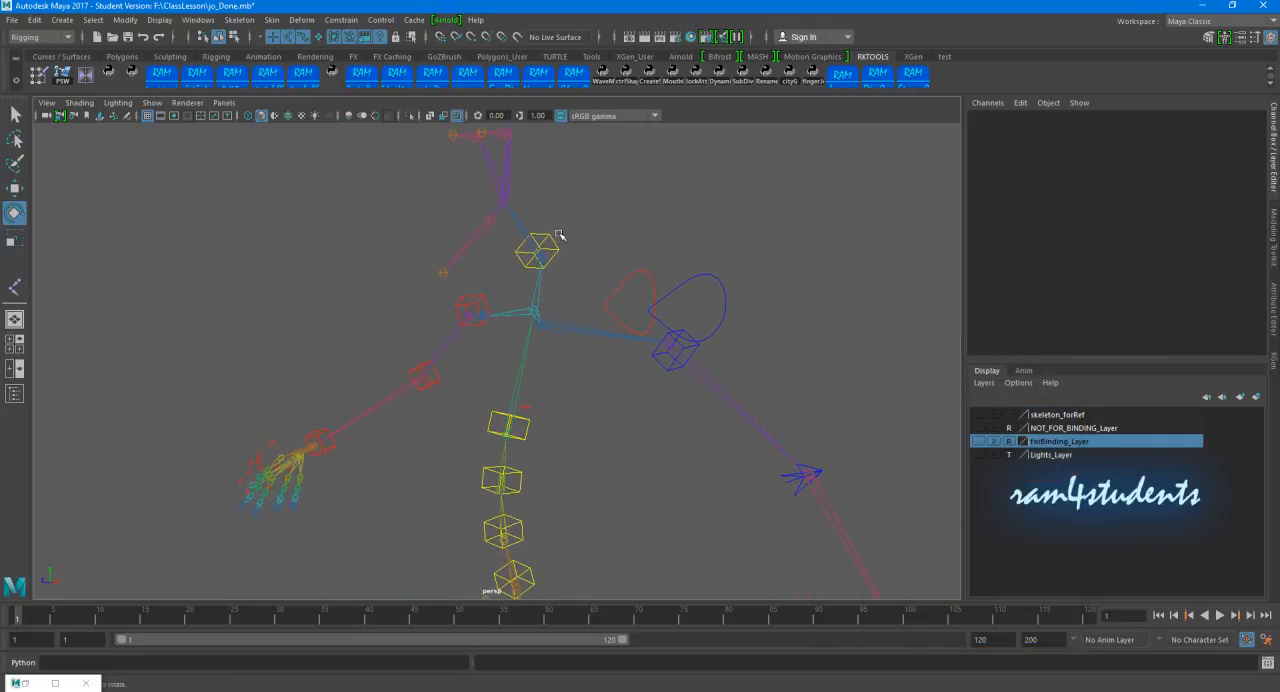
left_click(545, 242)
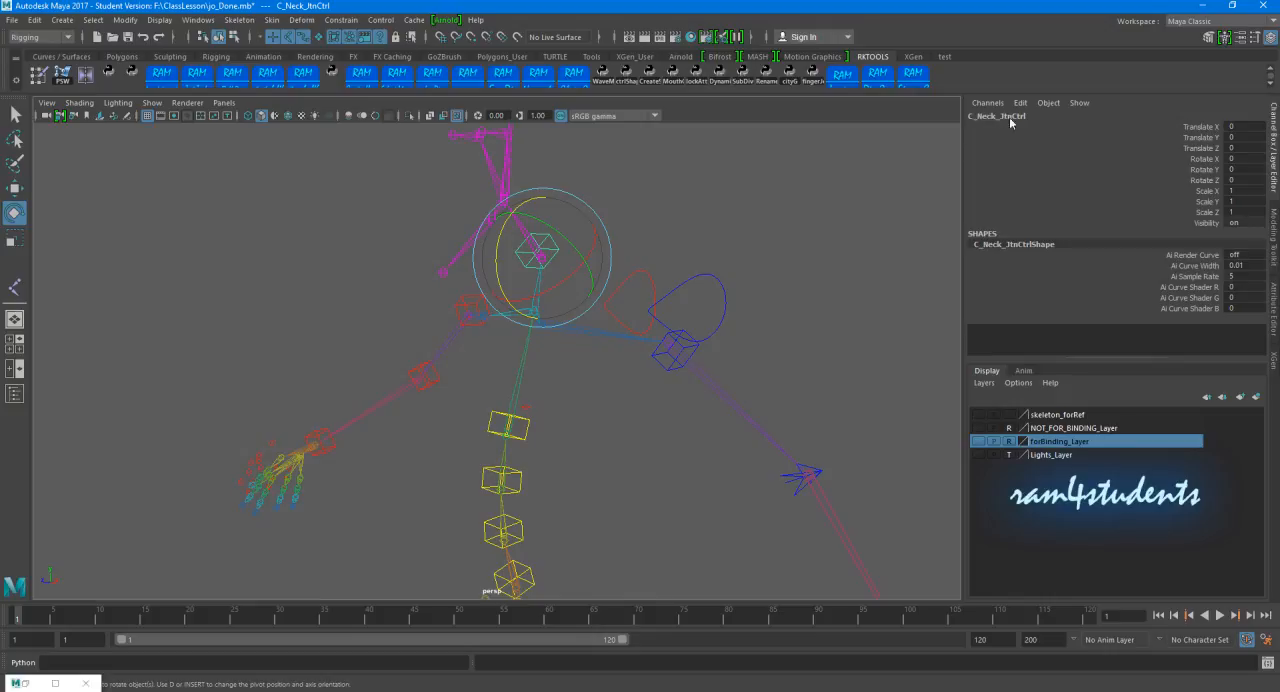
middle_click_drag(576, 257, 521, 291, "alt")
left_click_drag(521, 291, 515, 274, "alt")
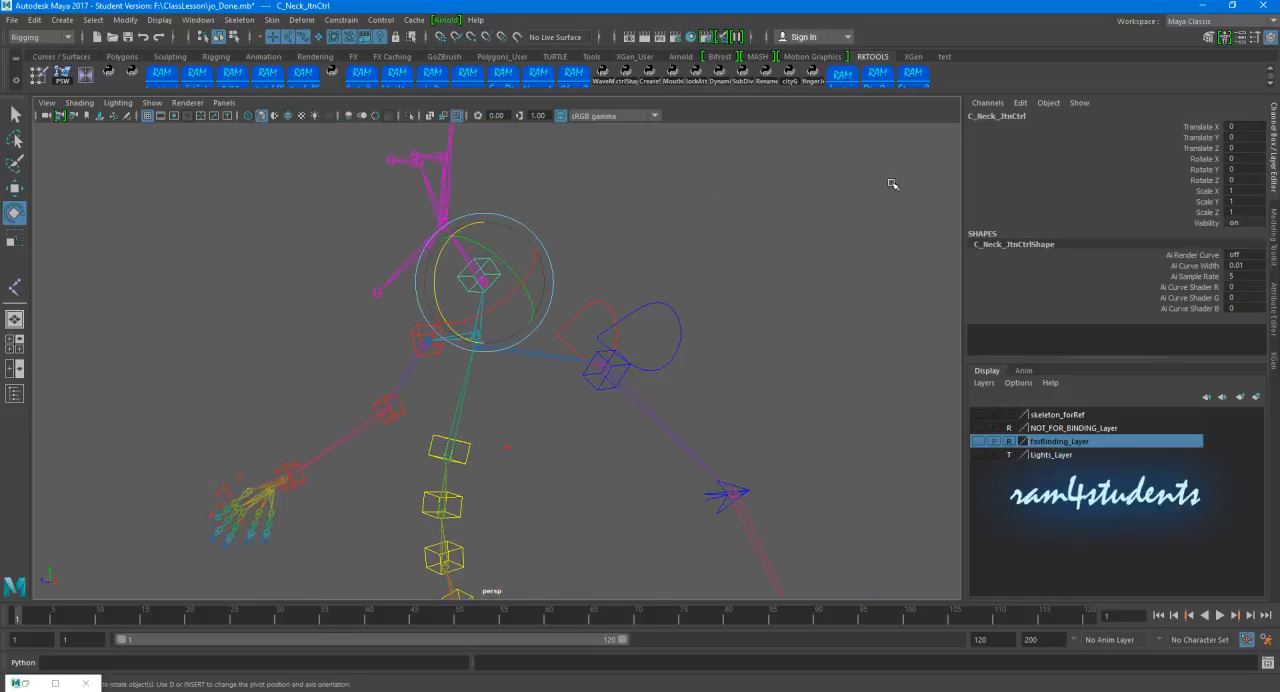
key("Up")
left_click_drag(686, 396, 605, 371, "alt")
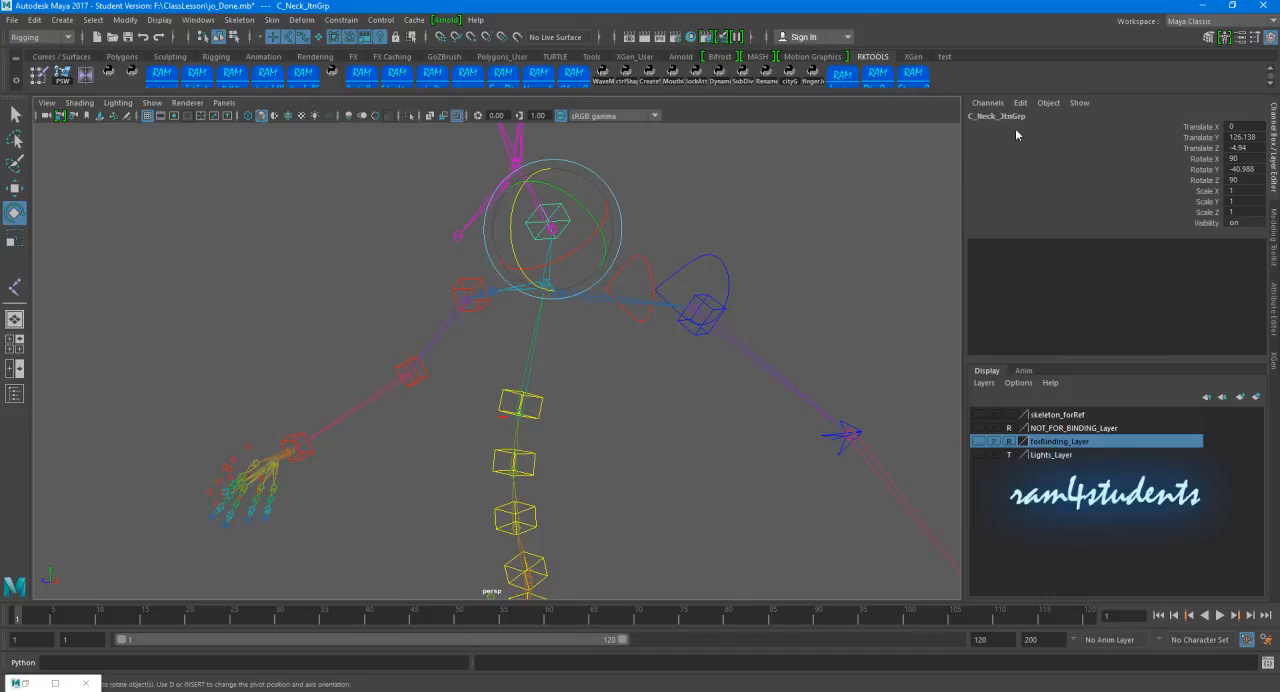
left_click(540, 395, "shift")
key("p")
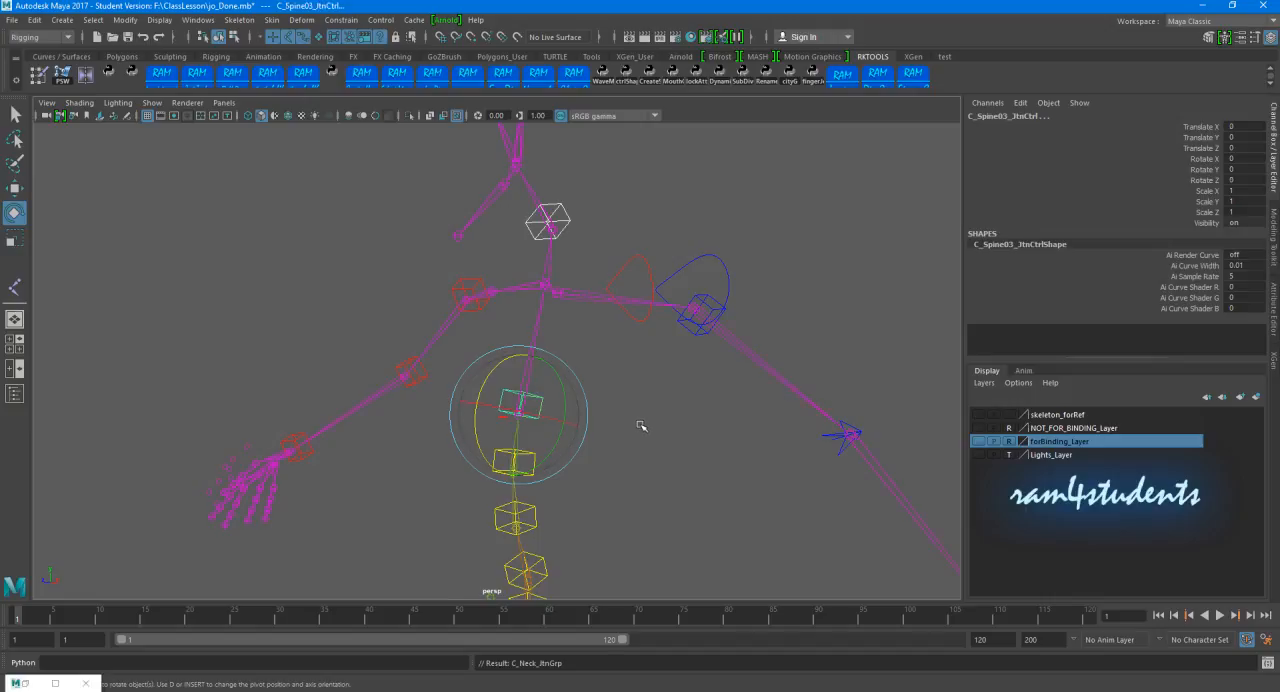
Step: Parent C_Spine03_JtnGrp, the group above the upper spine control, under C_Spine02_JtnCtrl
left_click(538, 398)
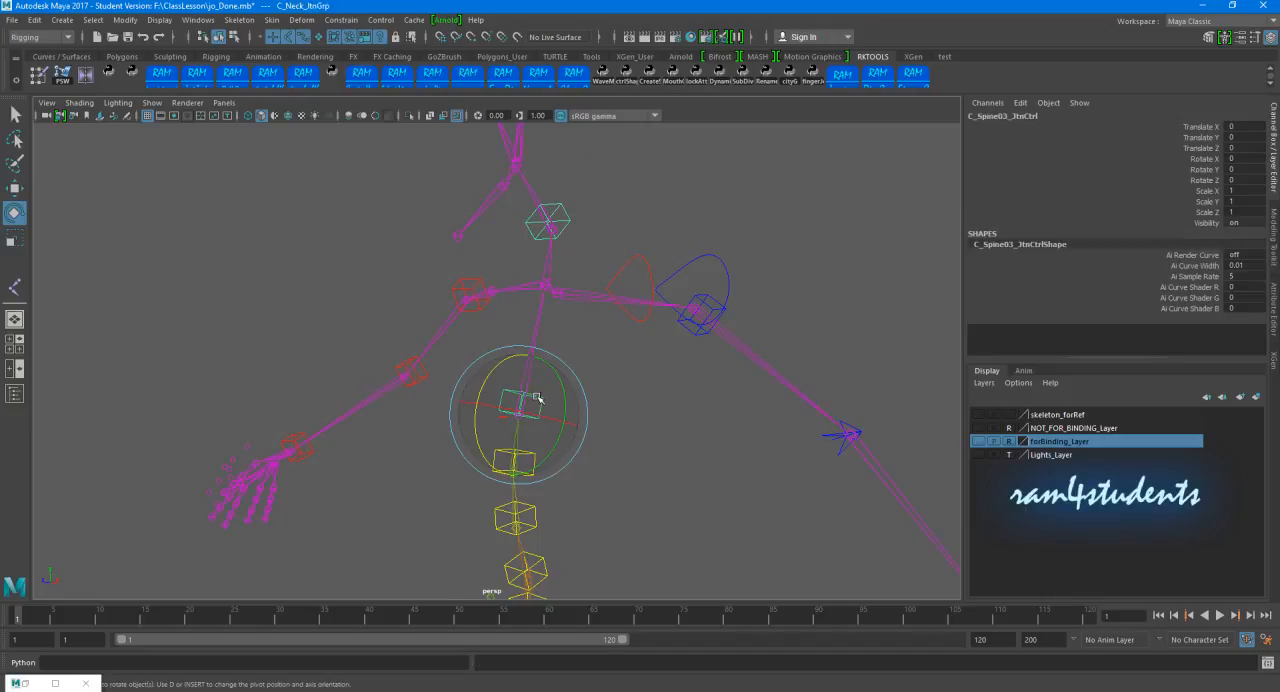
key("Up")
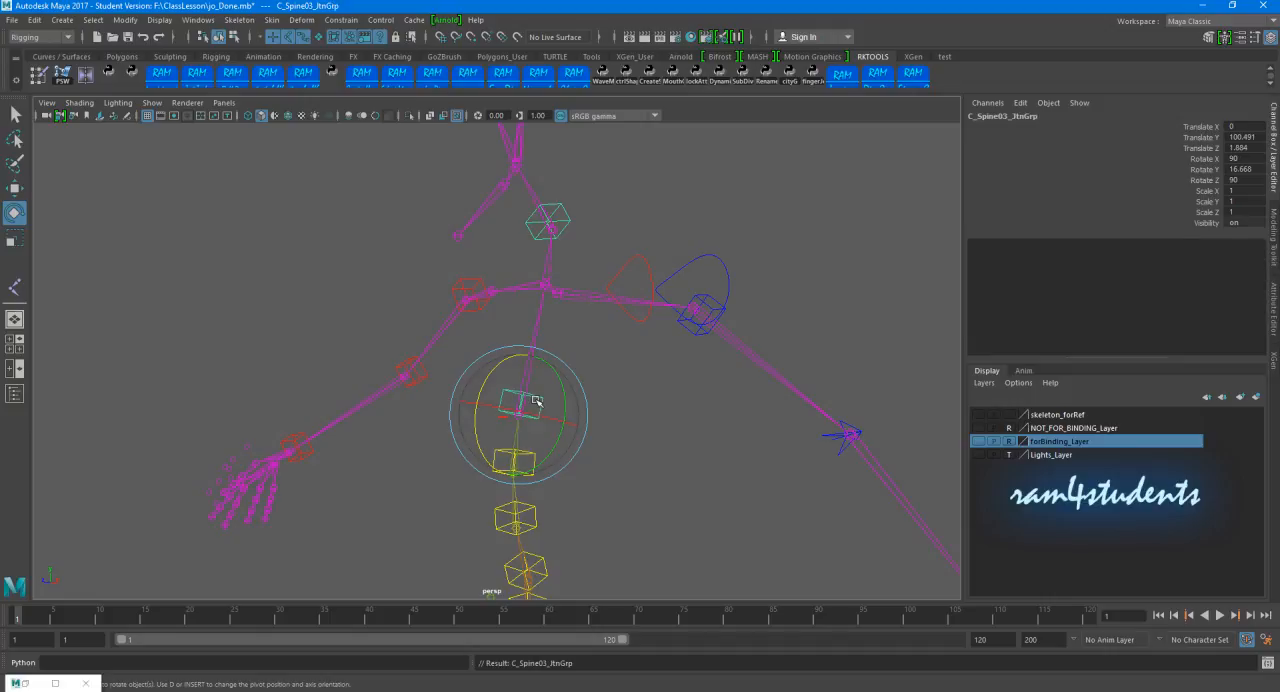
key("w")
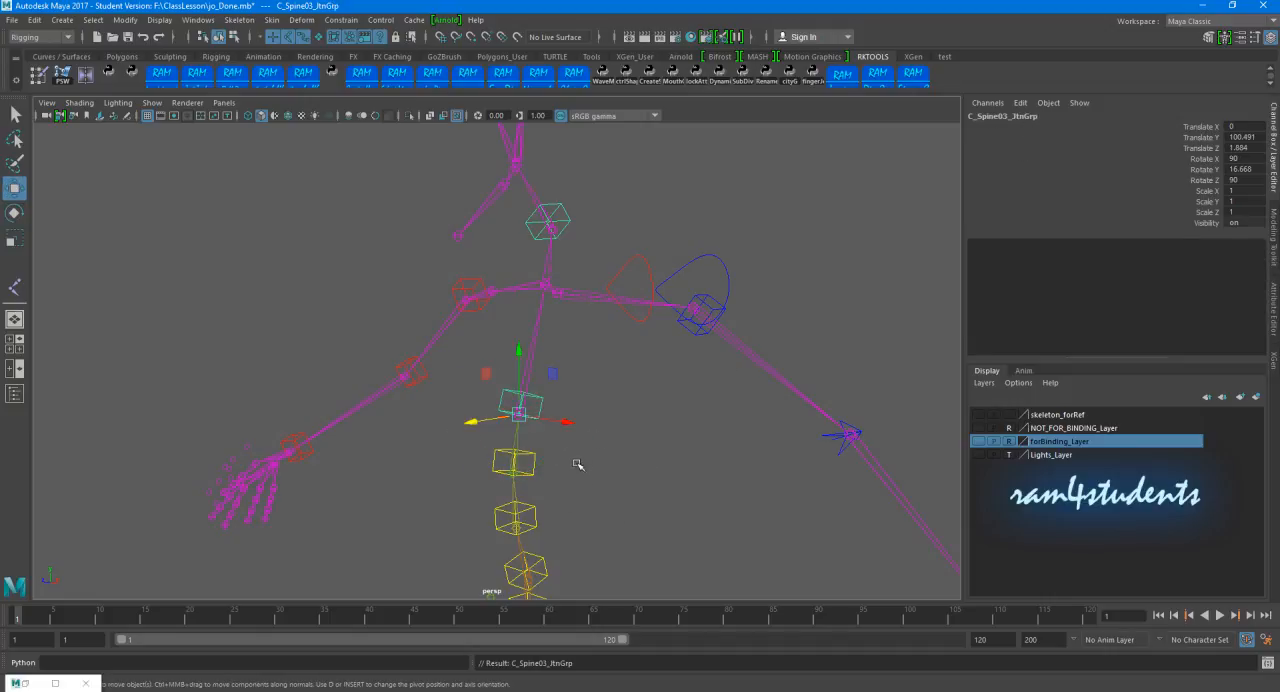
left_click(535, 457)
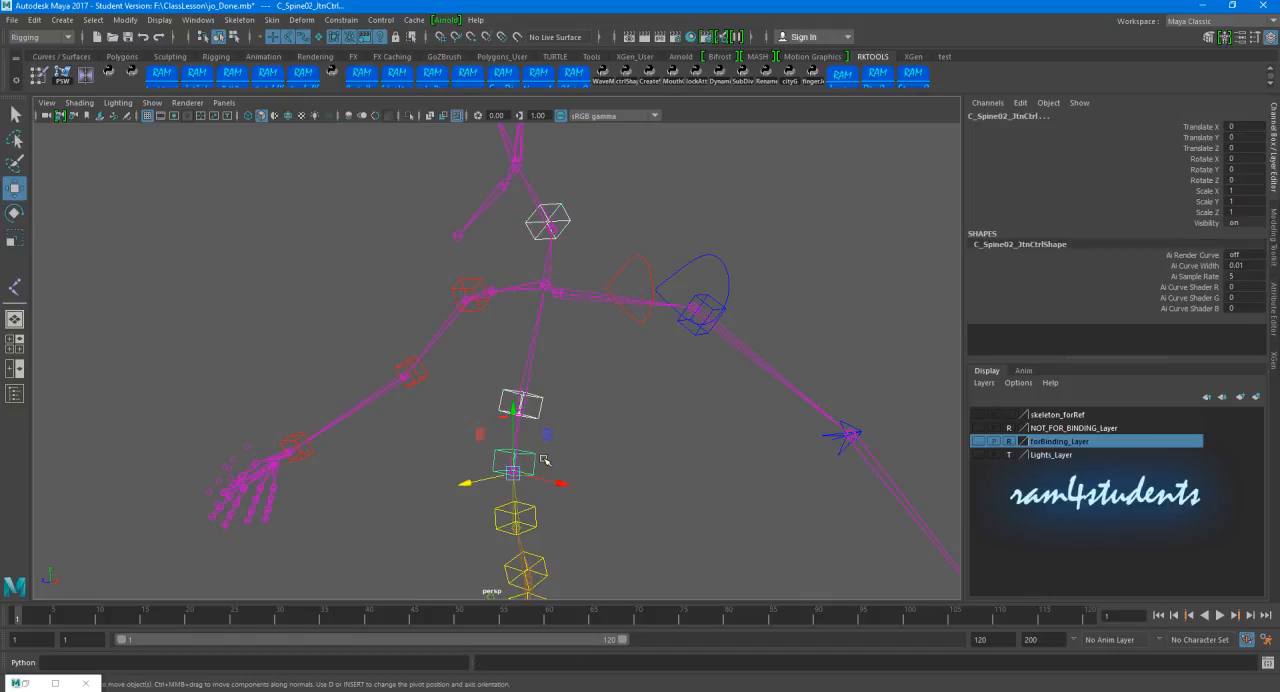
key("Down")
Step: Parent C_Spine02_JtnGrp, the group above the middle spine control, under C_Spine01_JtnCtrl
left_click_drag(585, 475, 538, 330, "alt")
left_click(545, 332)
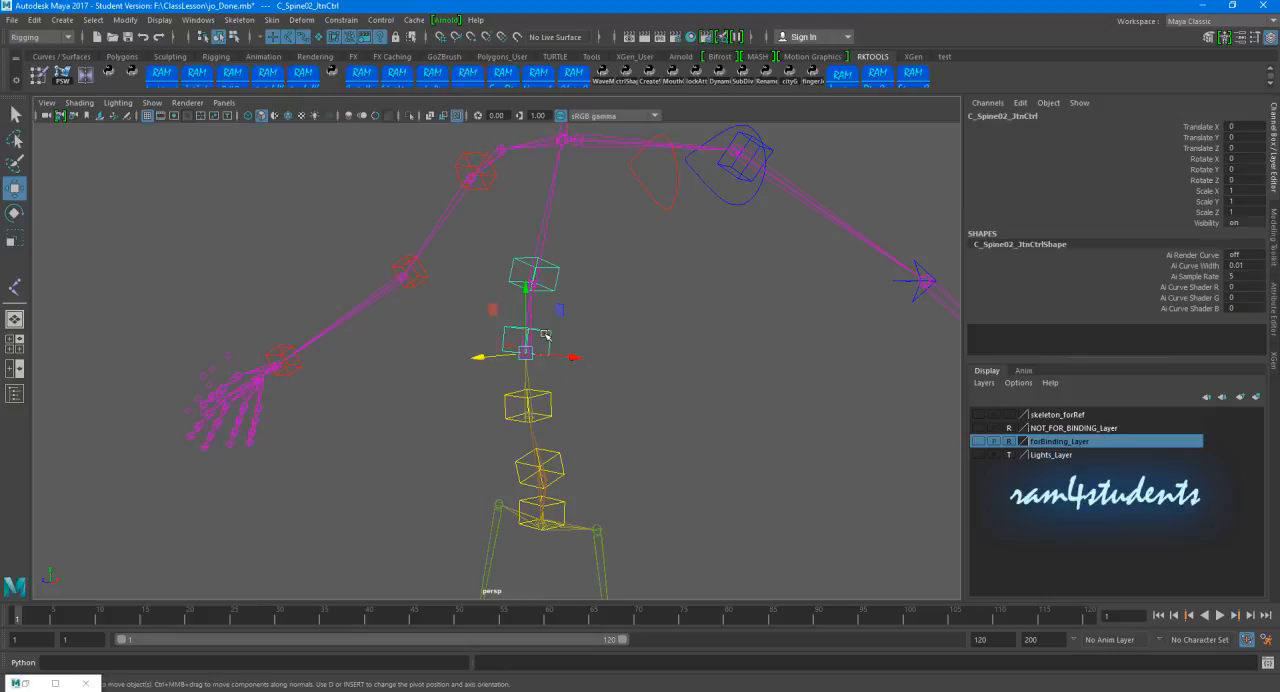
key("Up")
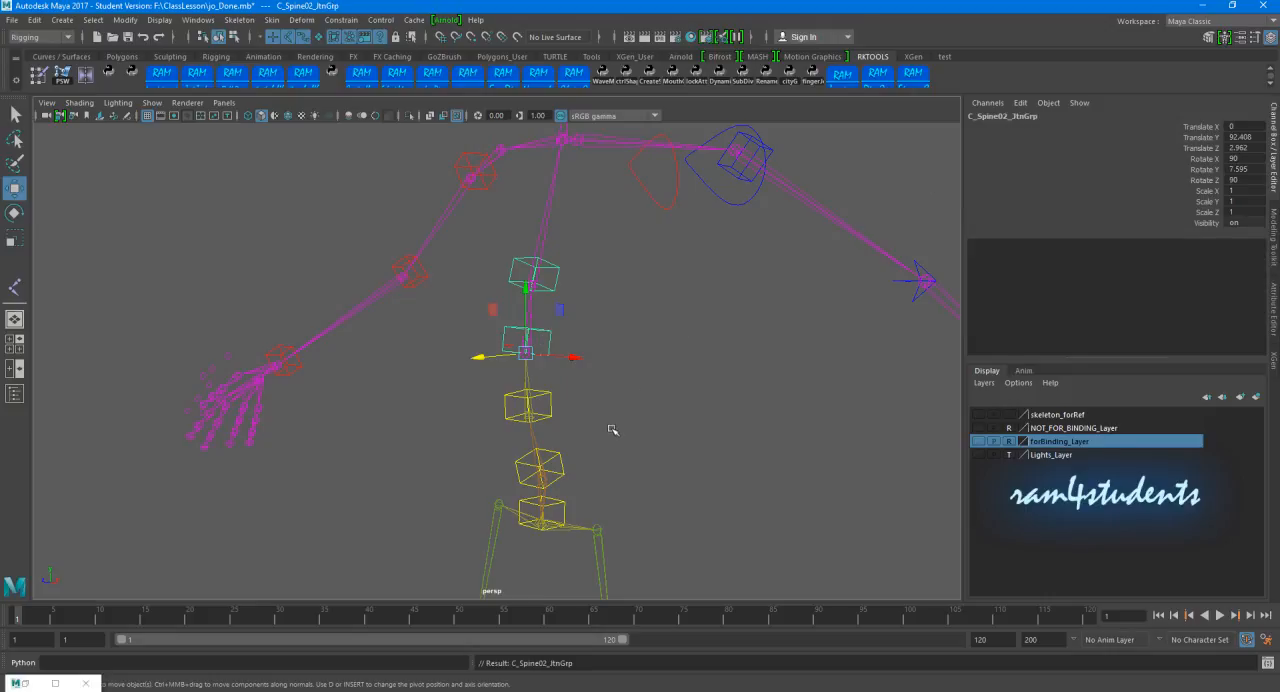
left_click(551, 397)
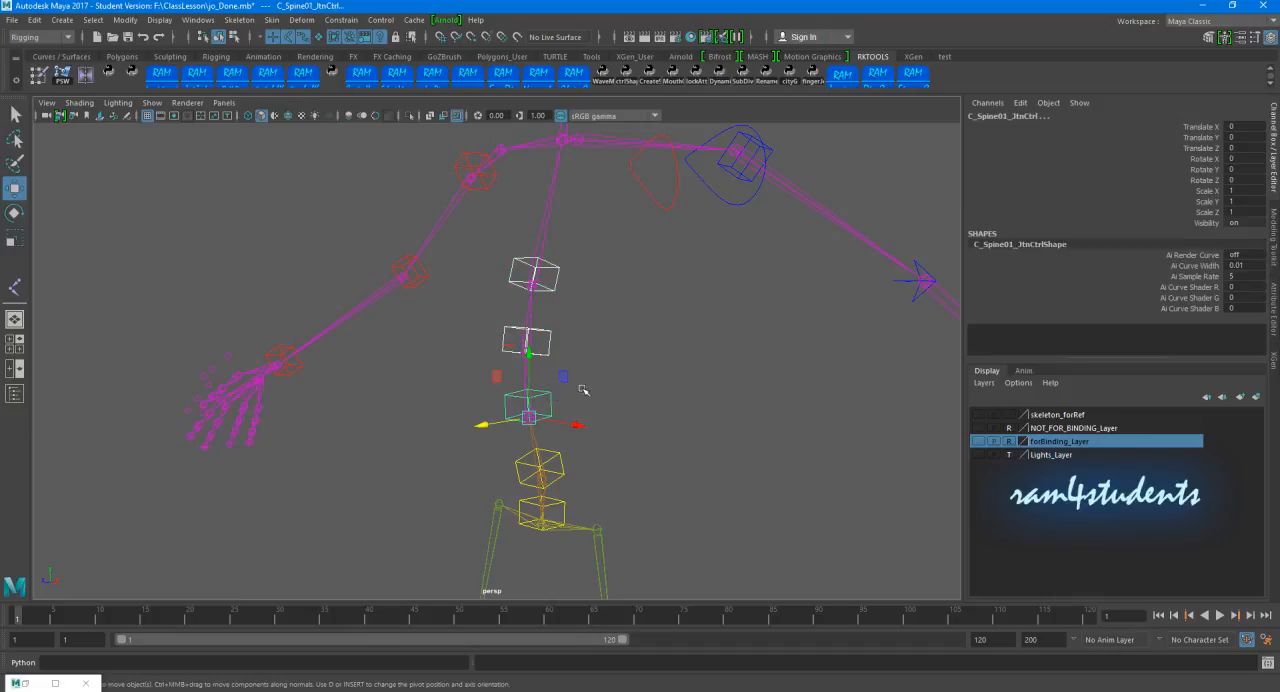
key("Down")
scroll(586, 393, "down", 1)
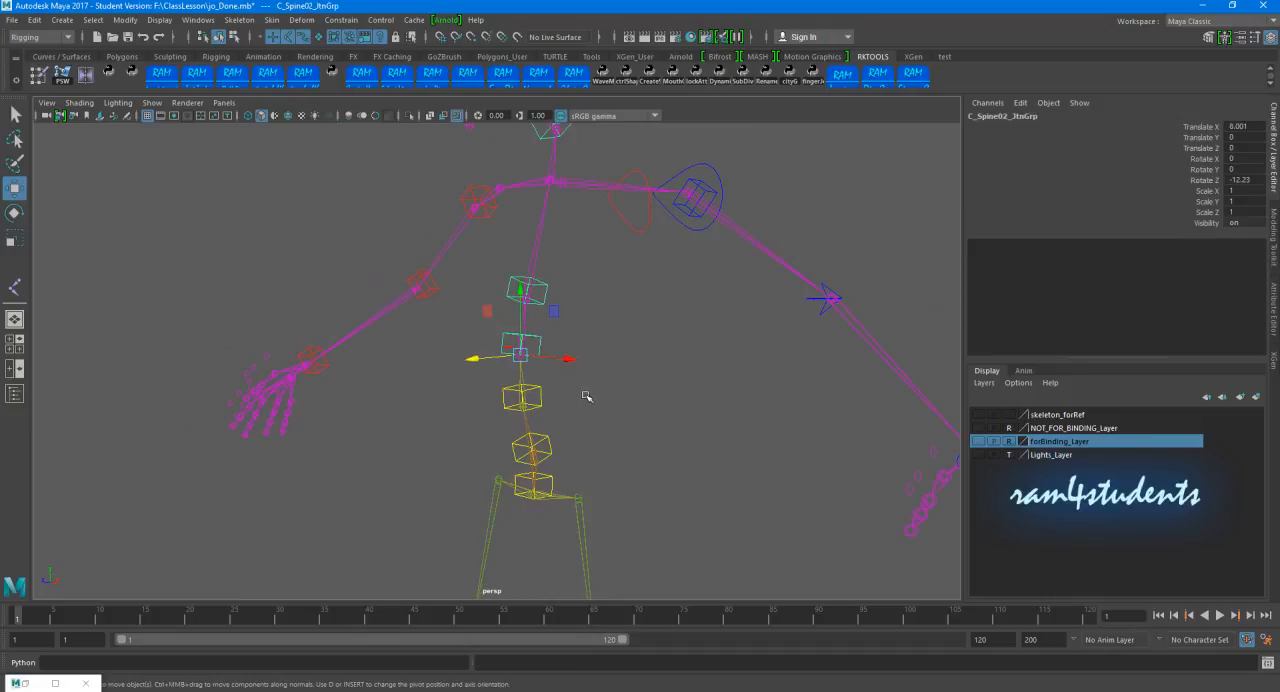
Step: Check the connected spine controls by selecting C_Spine01_JtnCtrl with the Rotate tool and inspecting the hierarchy
left_click(558, 399)
left_click(537, 389)
scroll(590, 396, "up", 2)
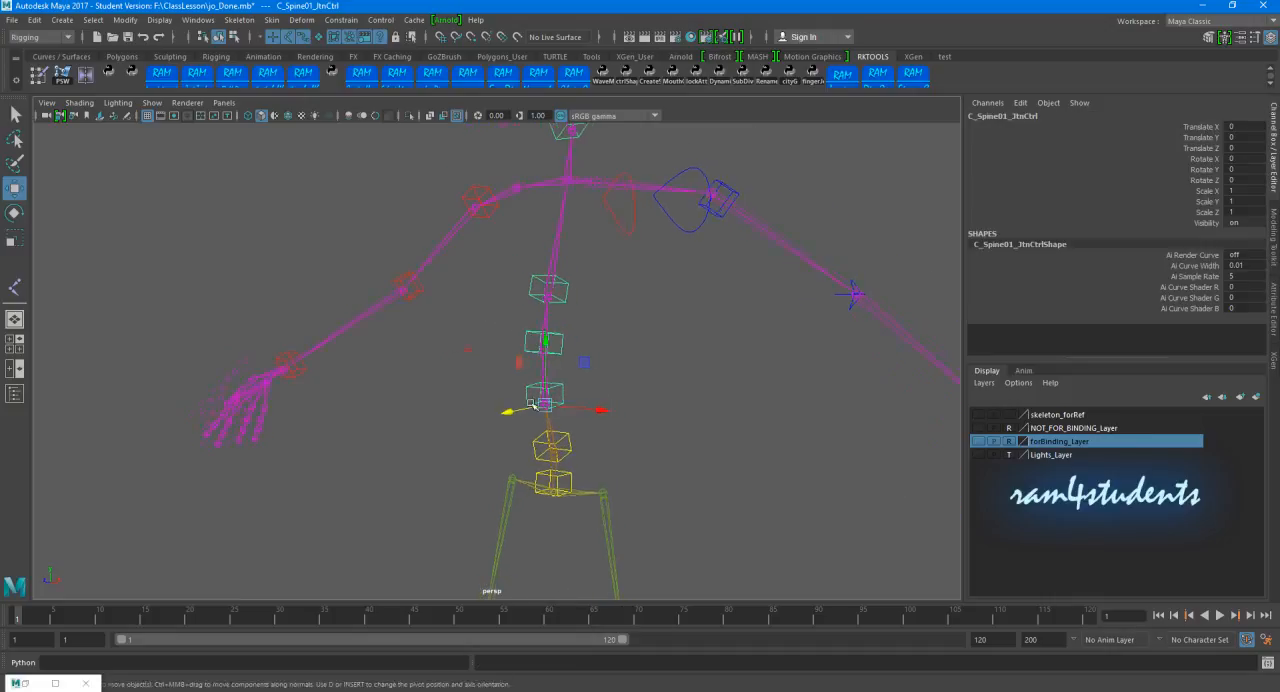
key("e")
left_click_drag(597, 395, 695, 390)
left_click(697, 347)
left_click_drag(697, 347, 660, 377, "alt")
middle_click_drag(660, 377, 645, 419, "alt")
left_click_drag(645, 419, 654, 363, "alt")
Step: Compare what L_Clavicle_JtnCtrl and C_Spine03_JtnCtrl each control by selecting them in turn
left_click(689, 272)
left_click(735, 260)
left_click(687, 283)
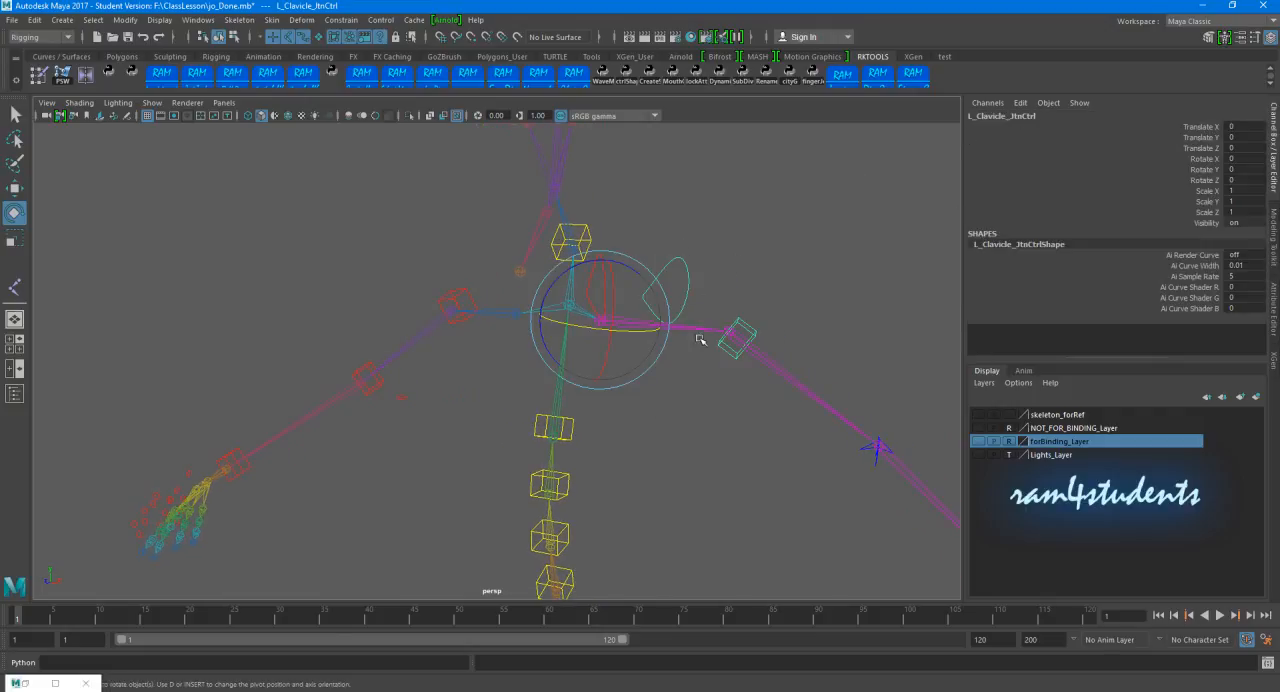
left_click_drag(700, 340, 556, 361, "alt")
left_click(560, 372)
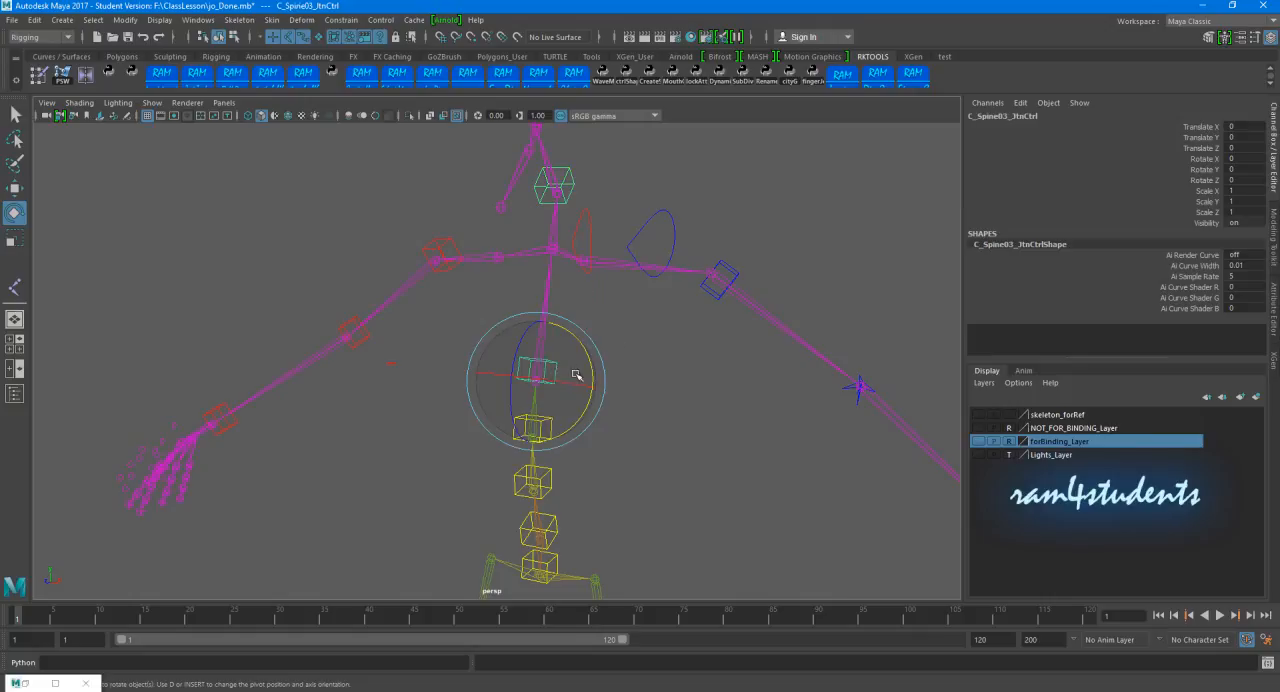
left_click_drag(768, 313, 666, 357, "alt")
left_click(649, 366)
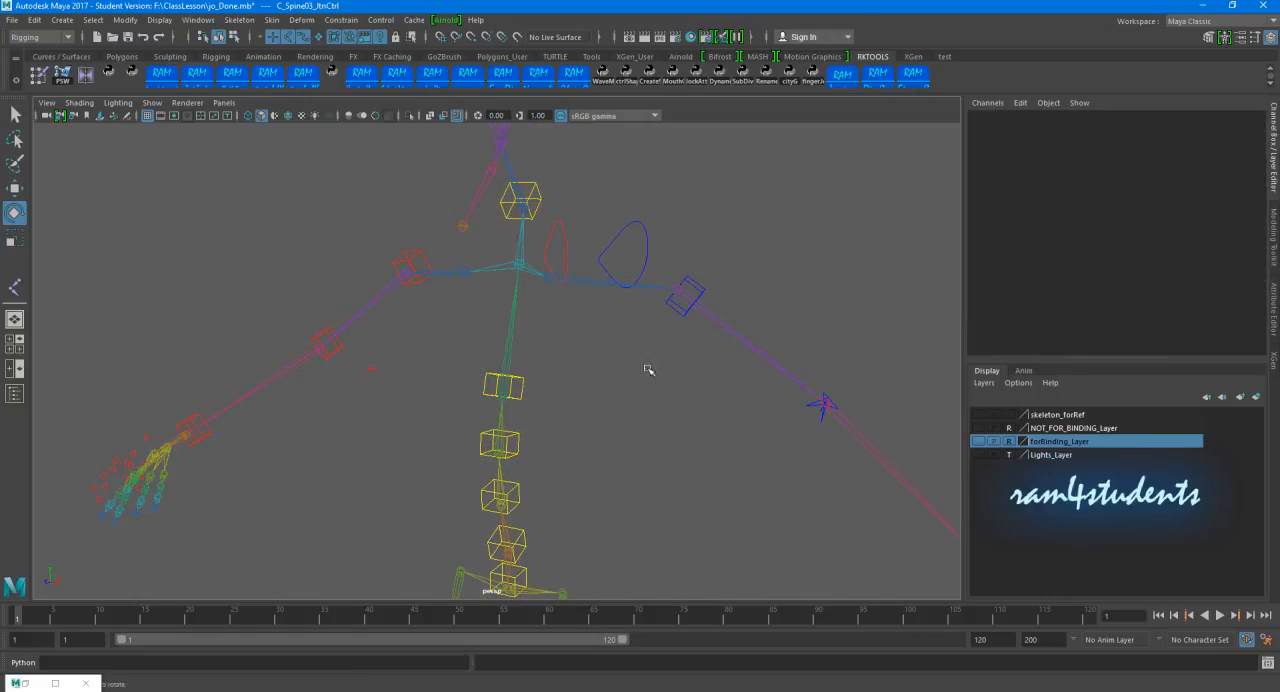
Step: Parent L_Clavicle_JtnGrp, the group above the left clavicle control, under C_Spine03_JtnCtrl
left_click(618, 231)
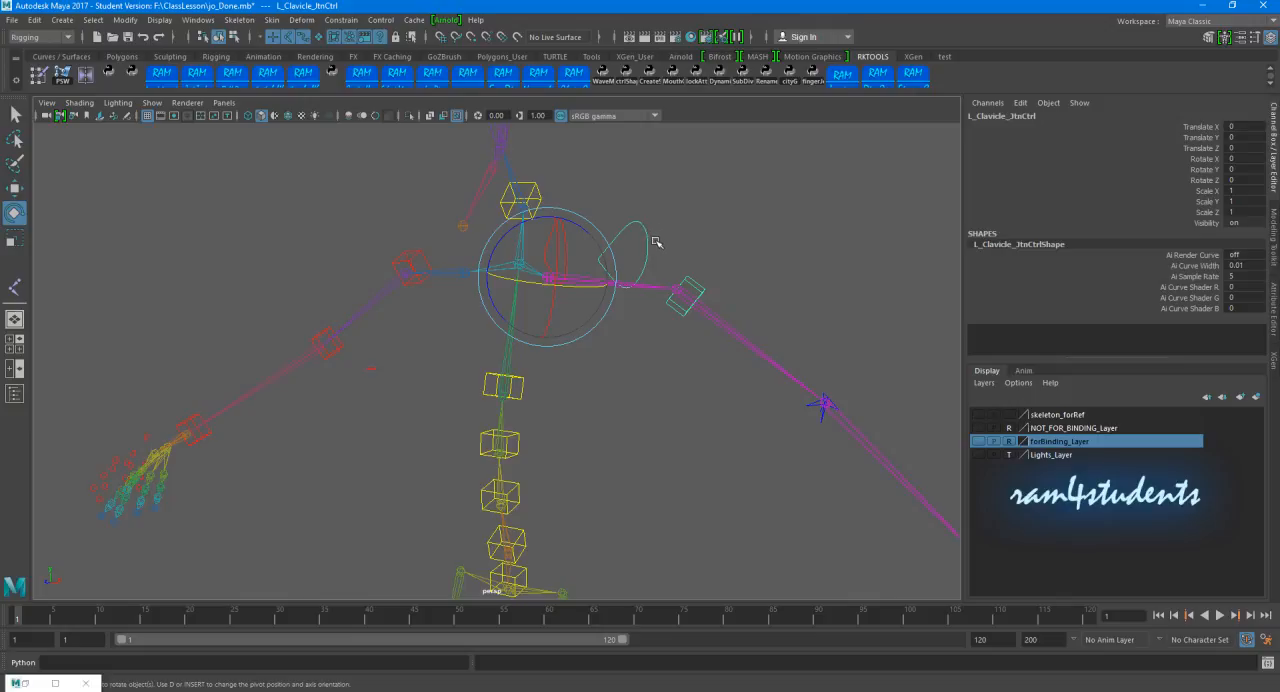
key("Up")
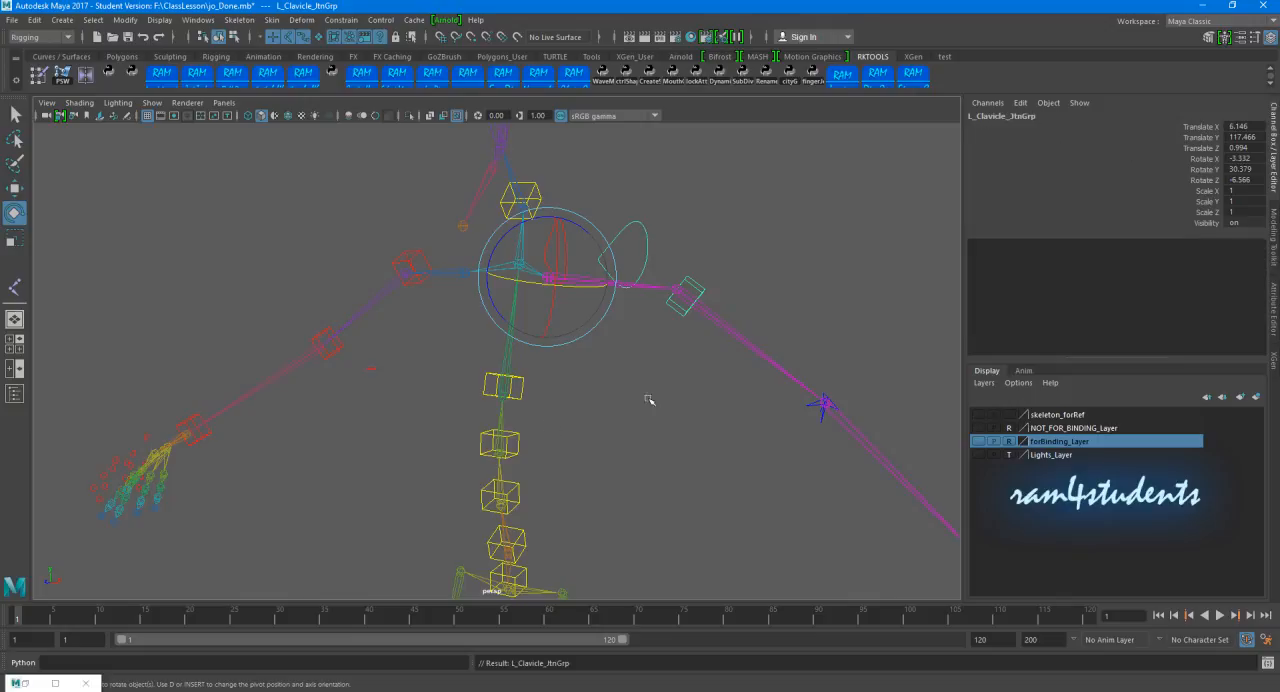
left_click(517, 380)
key("Down")
Step: Parent R_Clavicle_JtnGrp, the group above the right clavicle control, under C_Spine03_JtnCtrl
left_click_drag(548, 393, 601, 338, "alt")
left_click(601, 338)
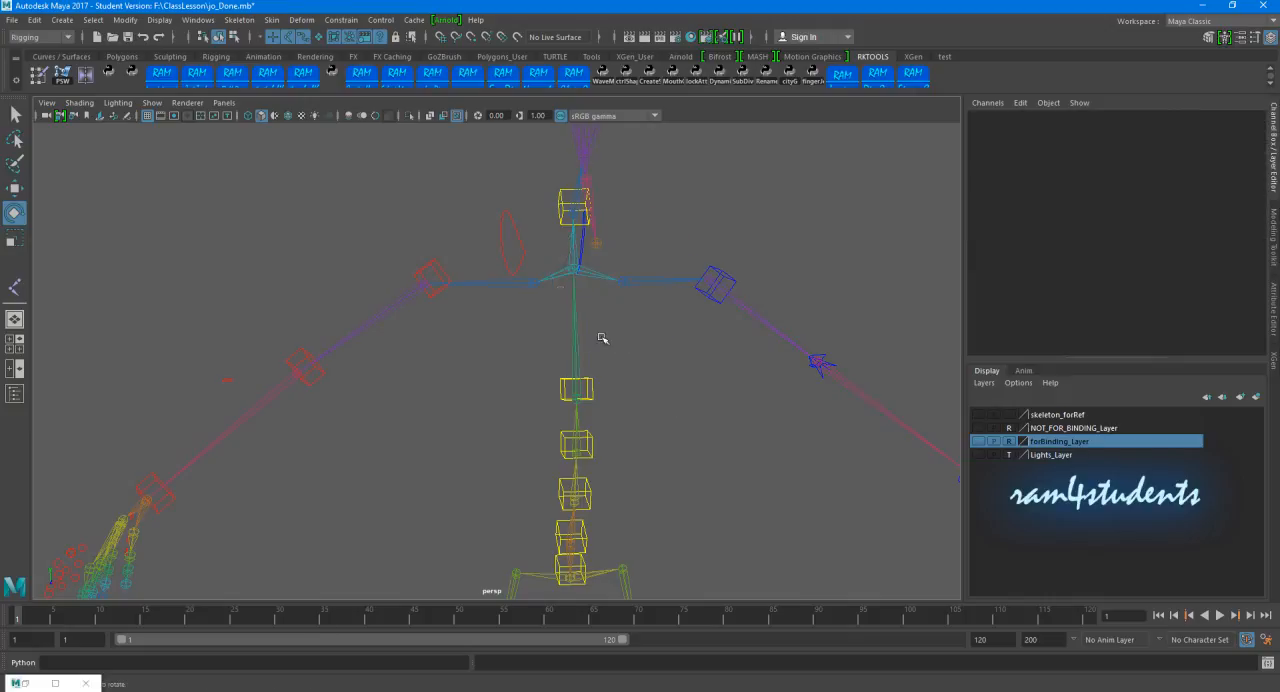
left_click(486, 232)
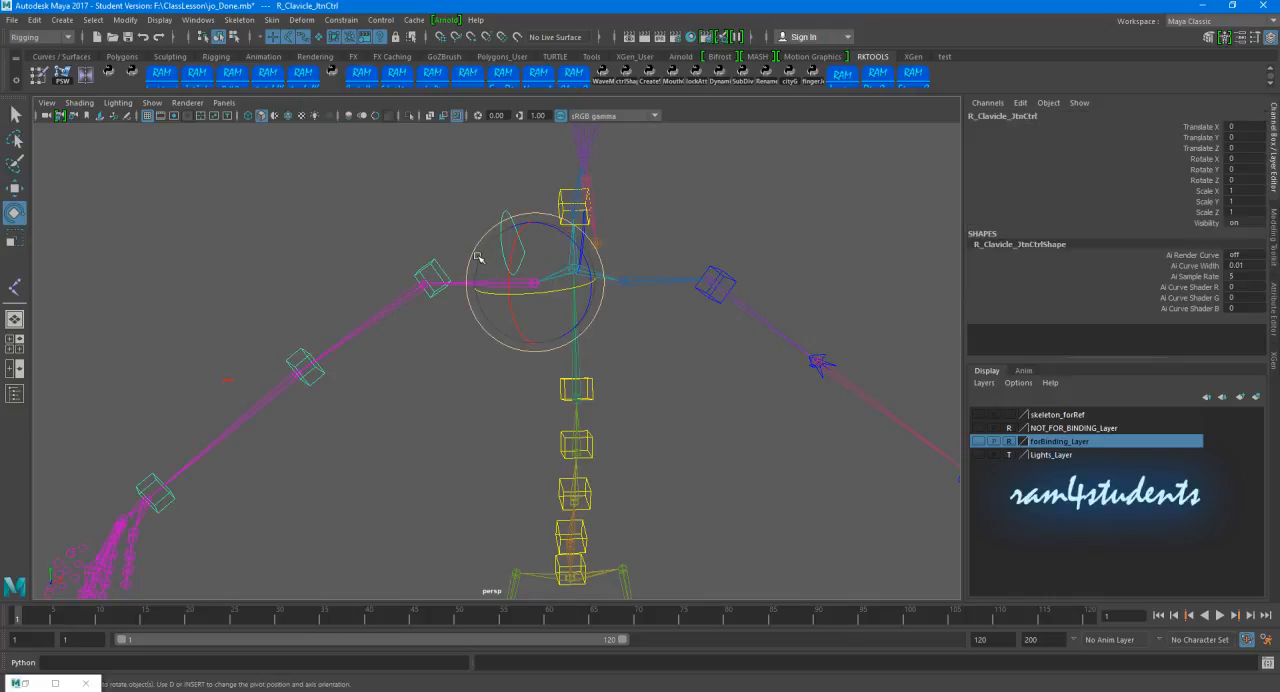
key("Up")
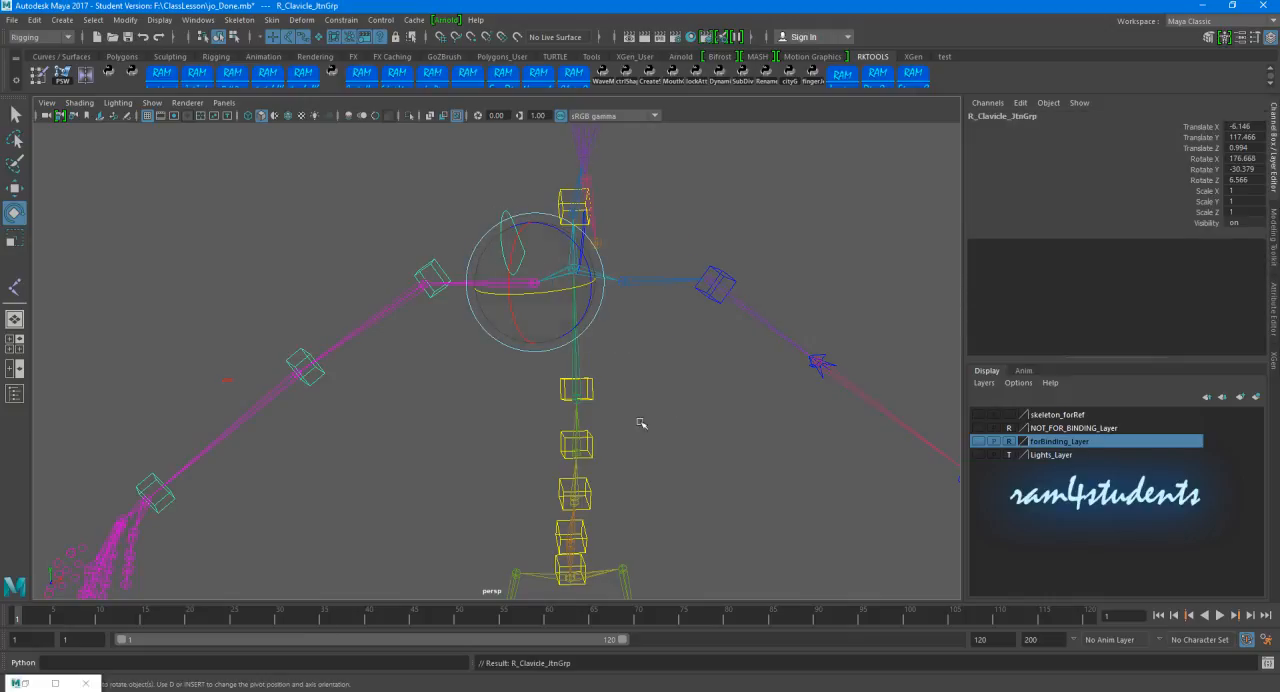
left_click(590, 398)
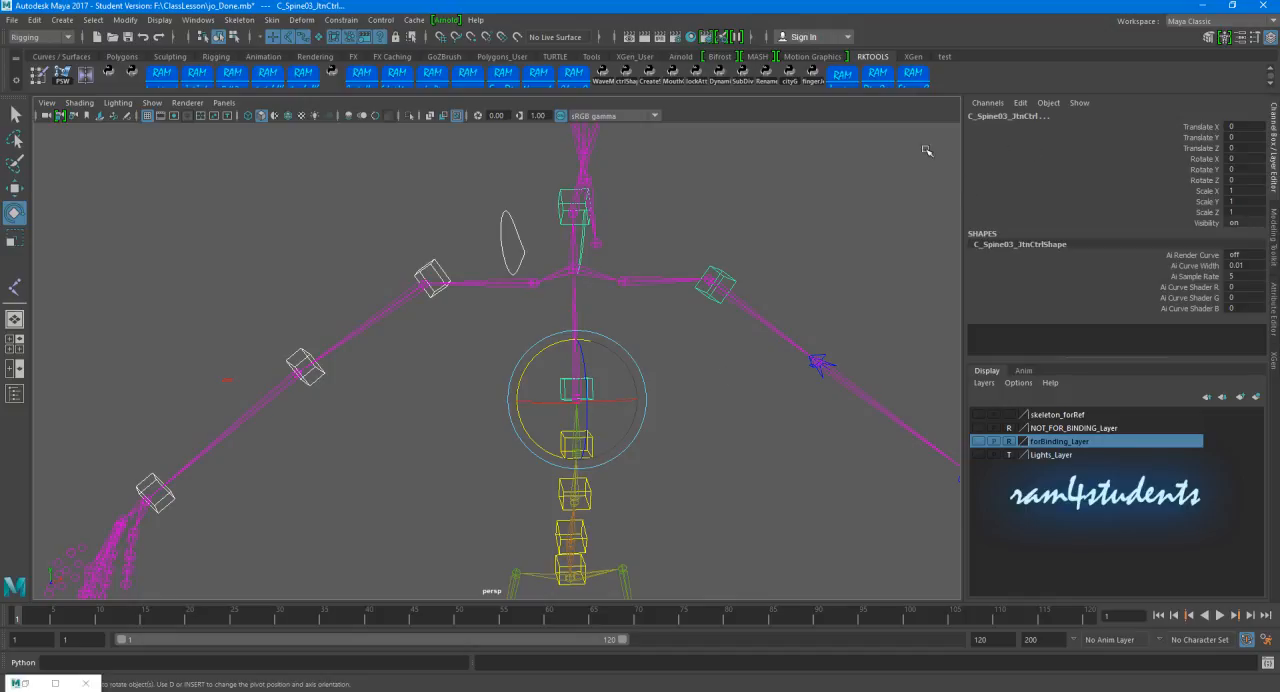
key("p")
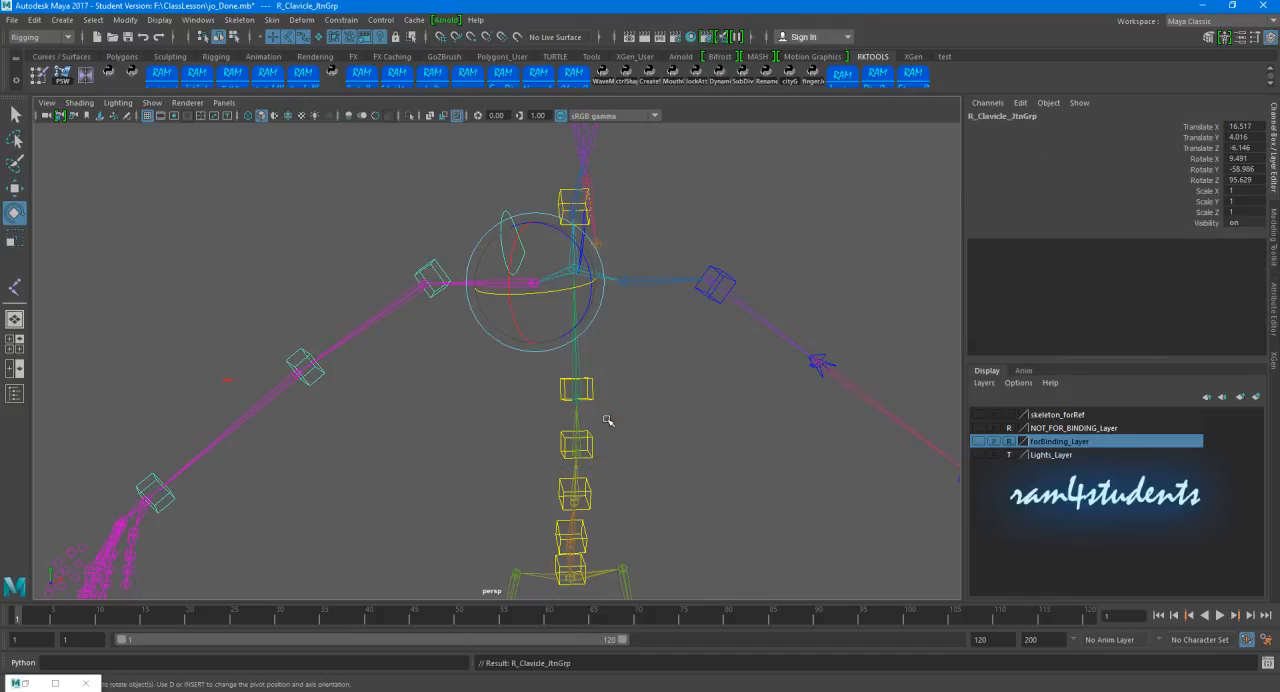
Step: Test how the upper spine control carries both clavicles and undo the test
left_click(658, 393)
left_click_drag(650, 398, 735, 411, "alt")
left_click(571, 410)
key("ctrl+z")
Step: Switch the left arm from IK to FK using the FKIK Switch attribute of L_FKIK_Switch
left_click(684, 443)
scroll(697, 441, "down", 4)
left_click(781, 376)
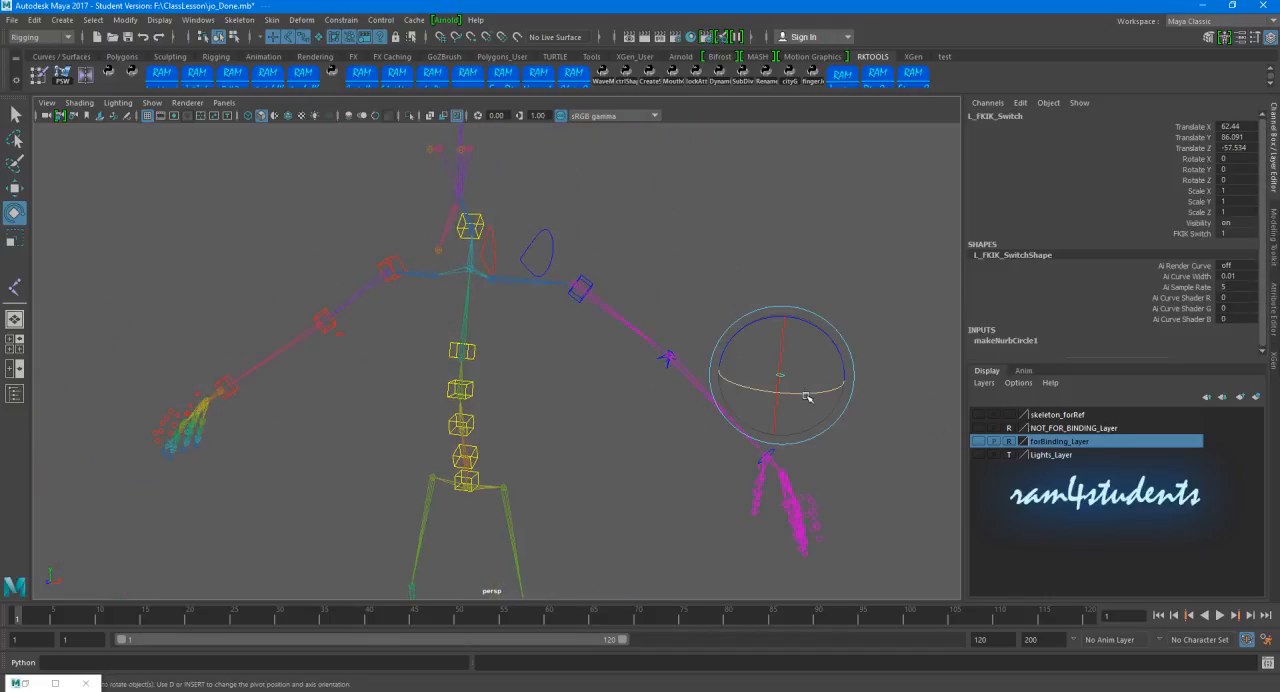
left_click(1198, 236)
middle_click_drag(883, 203, 790, 228)
left_click_drag(770, 235, 566, 233, "alt")
Step: Check the connected spine chain with the Rotate tool on one of its controls
scroll(566, 233, "up", 3)
left_click(534, 292)
key("e")
mouse_move(566, 323)
left_mouse_down("alt")
mouse_move(520, 357)
mouse_move(571, 343)
left_mouse_up("alt")
scroll(571, 343, "up", 3)
middle_click_drag(572, 343, 586, 370, "alt")
left_click(620, 370)
scroll(580, 350, "up", 2)
Step: Parent C_Spine01_JtnGrp, the group above the lowest spine control, under C_Root_JtnCtrl
left_click(501, 293)
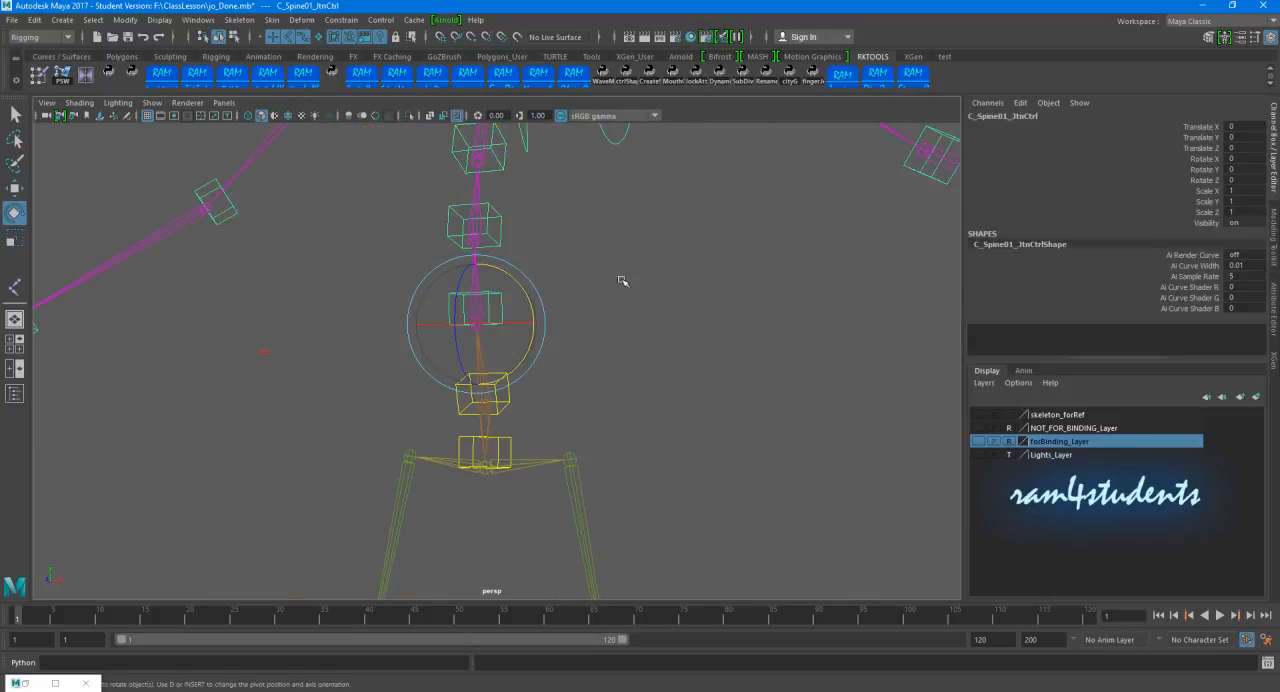
left_click_drag(651, 289, 652, 318, "alt")
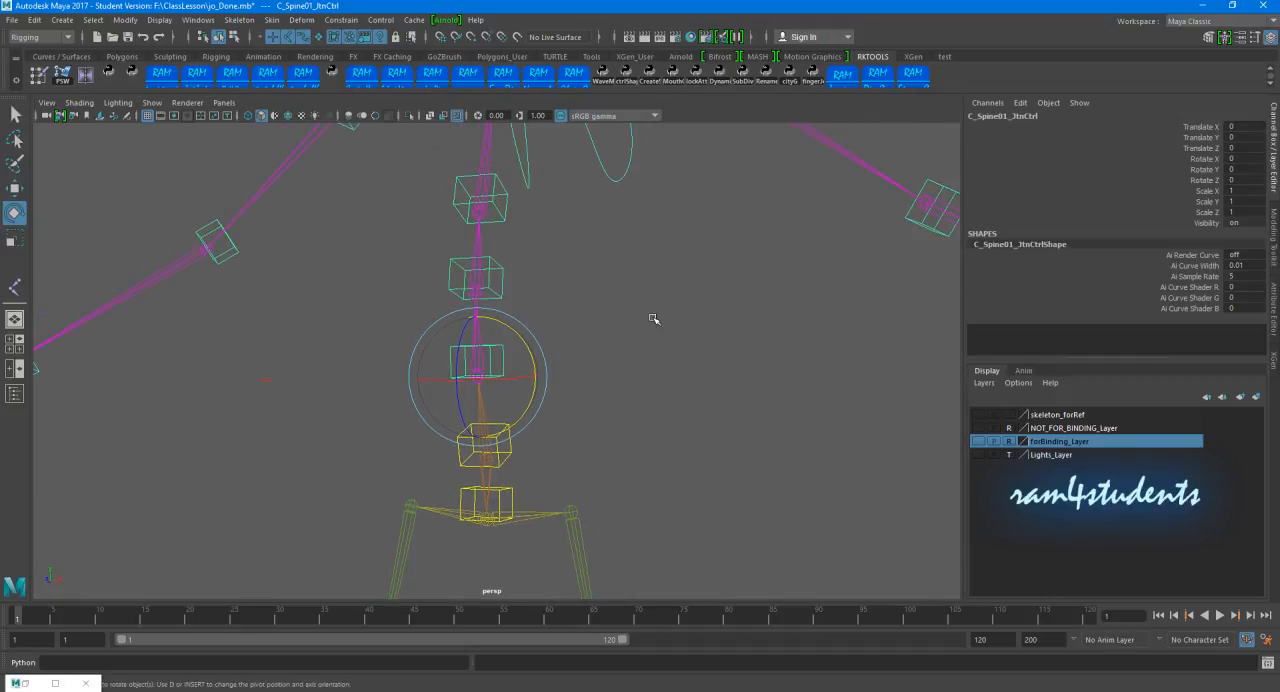
key("Up")
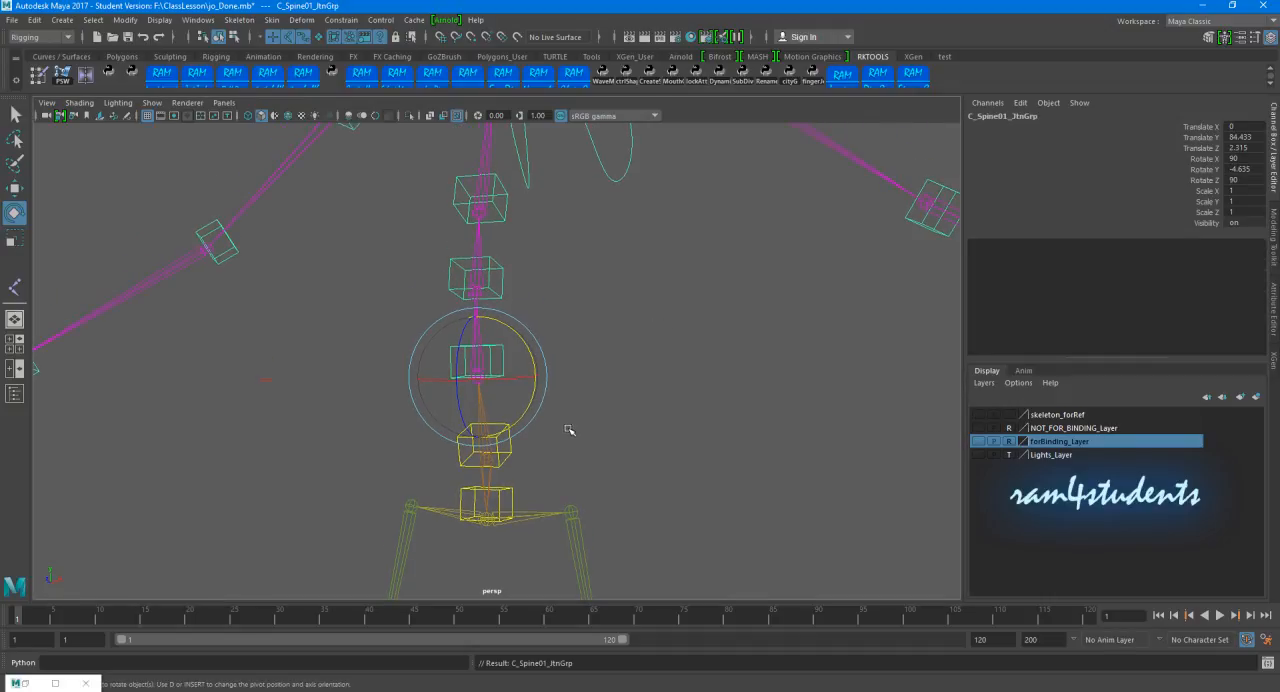
key("w")
left_click(508, 427)
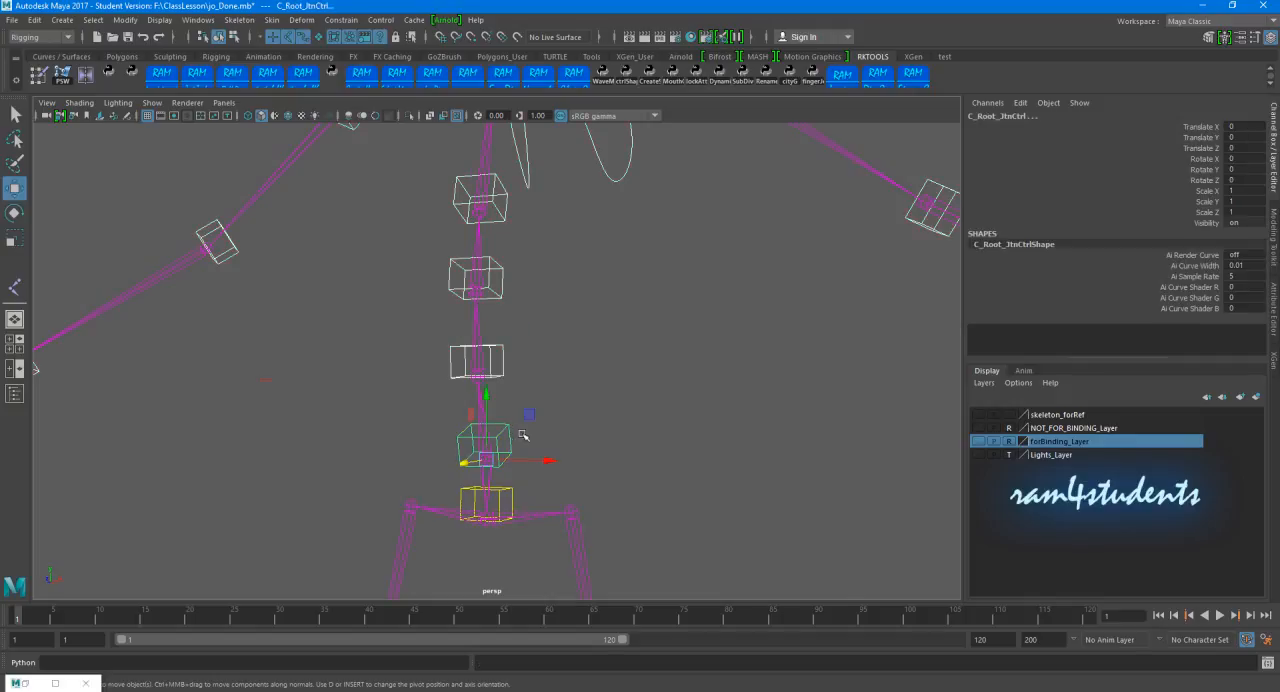
right_click_drag(689, 340, 614, 340, "alt")
middle_click_drag(614, 340, 622, 328, "alt")
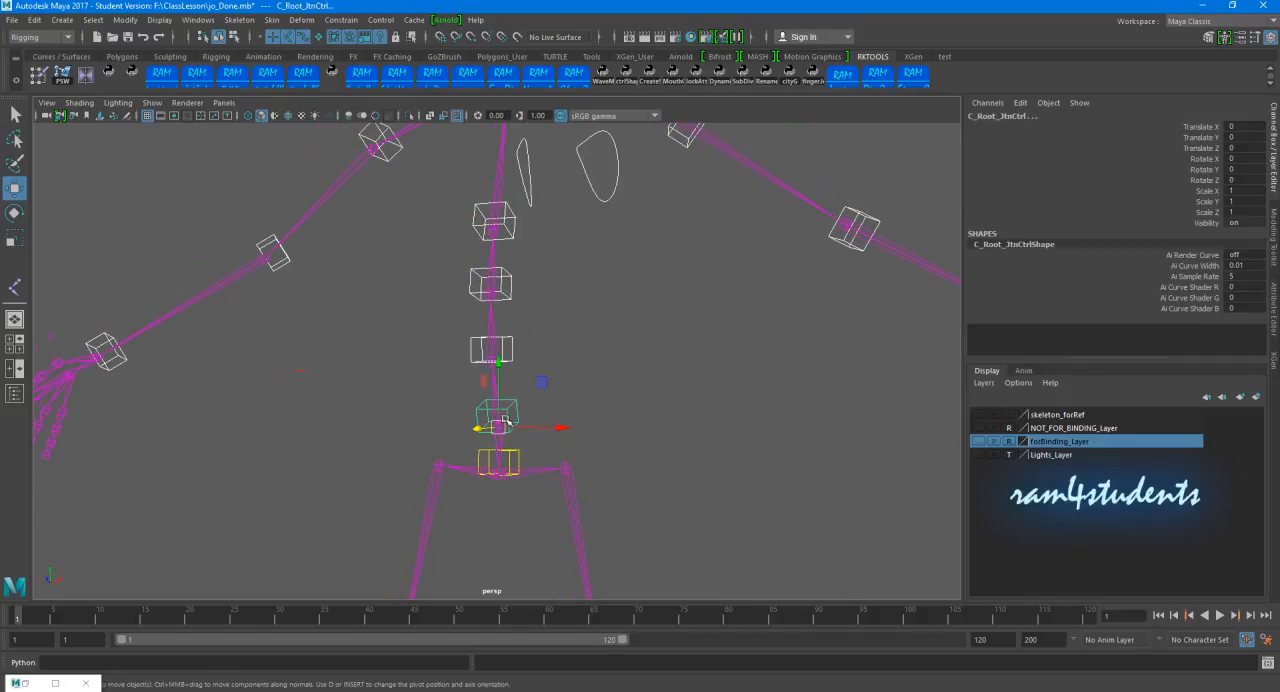
left_click(500, 343)
left_click(508, 346)
key("Up")
left_click(515, 401, "shift")
key("p")
left_click(598, 403)
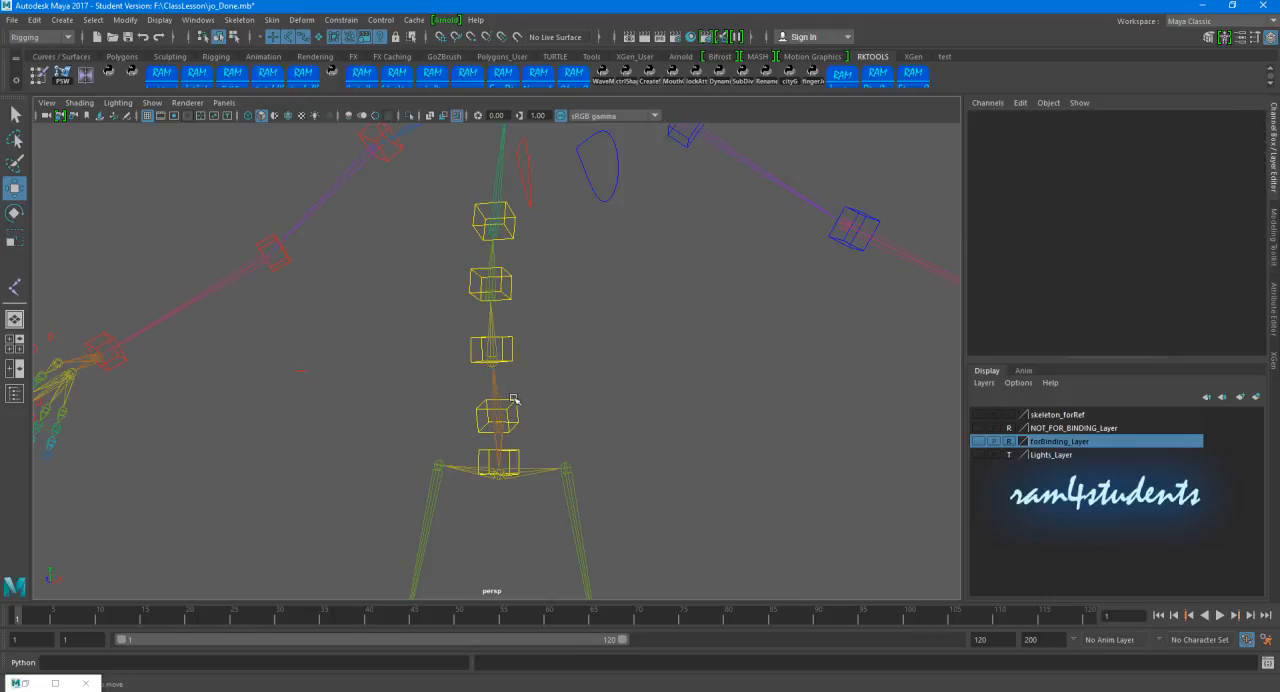
Step: Test-rotate C_Root_JtnCtrl to check that the spine follows, and undo the rotation
left_click(512, 400)
key("e")
left_click_drag(557, 374, 556, 407)
key("ctrl+z")
left_click(638, 423)
Step: Parent C_Sway_JtnGrp, the group above the hip sway control, under C_Root_JtnCtrl
middle_click_drag(638, 420, 622, 322, "alt")
right_click_drag(545, 368, 610, 375, "alt")
middle_click_drag(552, 363, 588, 395, "alt")
right_click_drag(558, 378, 596, 379, "alt")
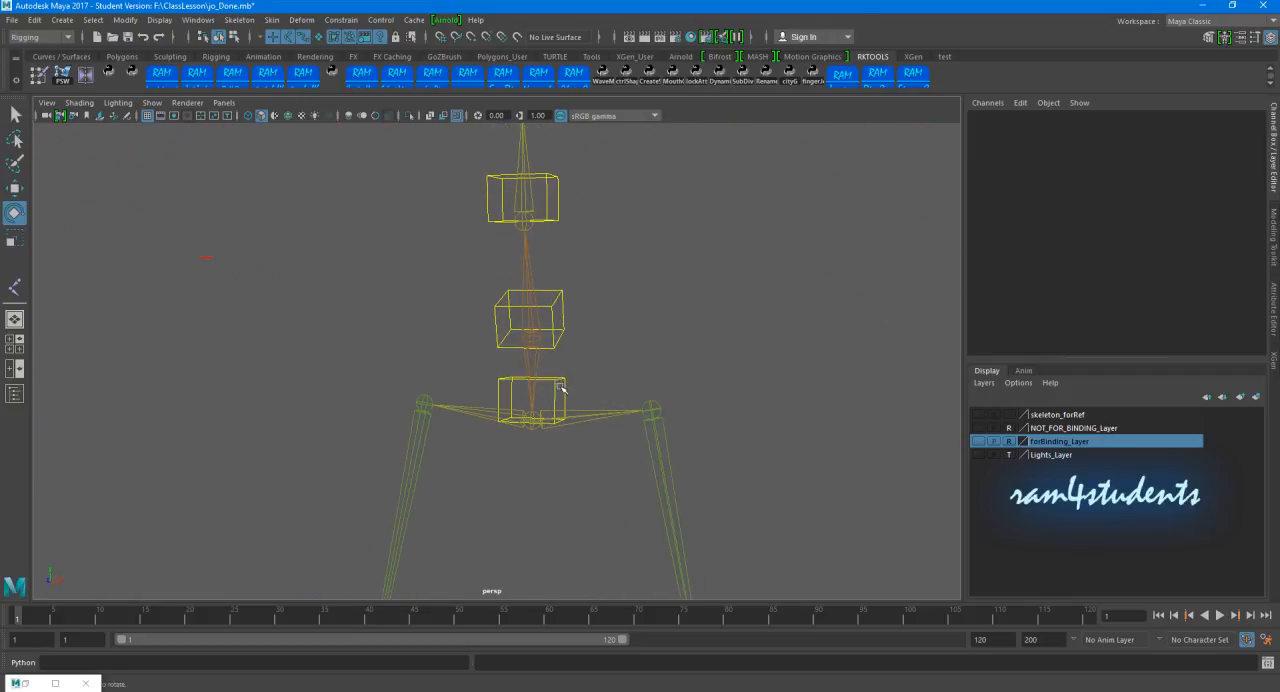
left_click(557, 384)
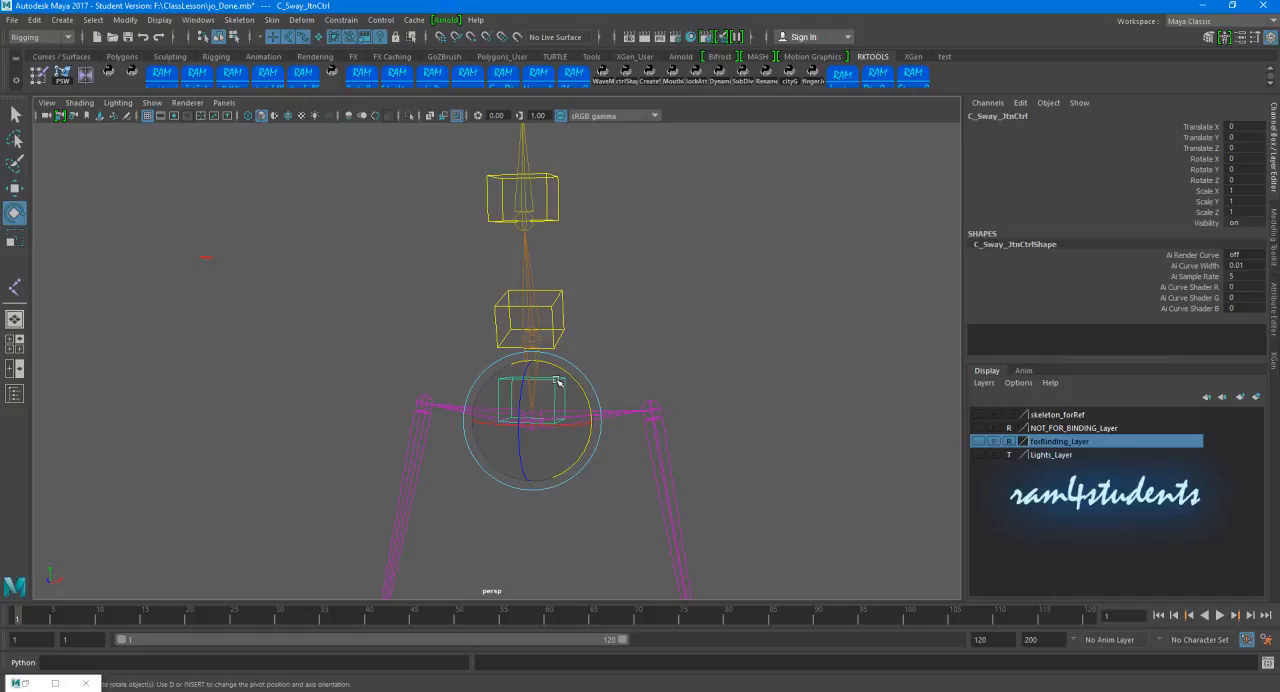
key("Up")
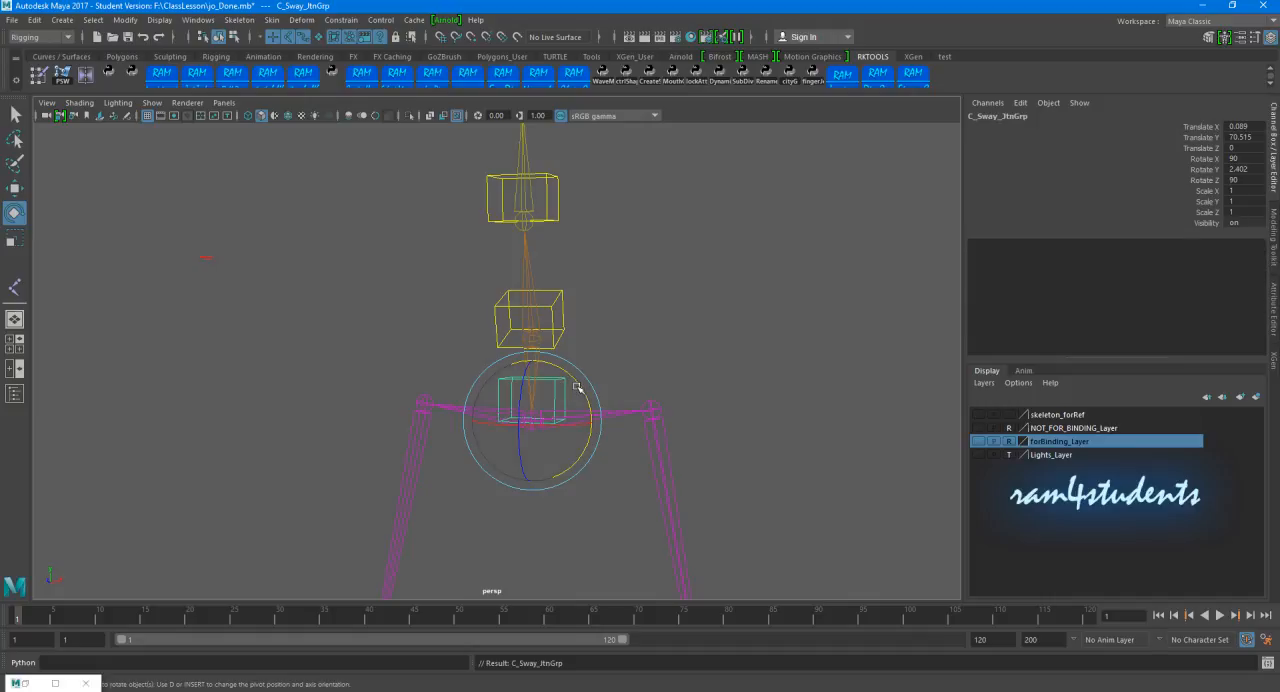
left_click(559, 294)
key("p")
left_click(668, 286)
Step: Check what C_Root_JtnCtrl carries, and test-rotate C_Sway_JtnCtrl with the rotation undone
left_click(559, 295)
scroll(573, 302, "down", 2)
middle_click_drag(540, 272, 524, 330, "alt")
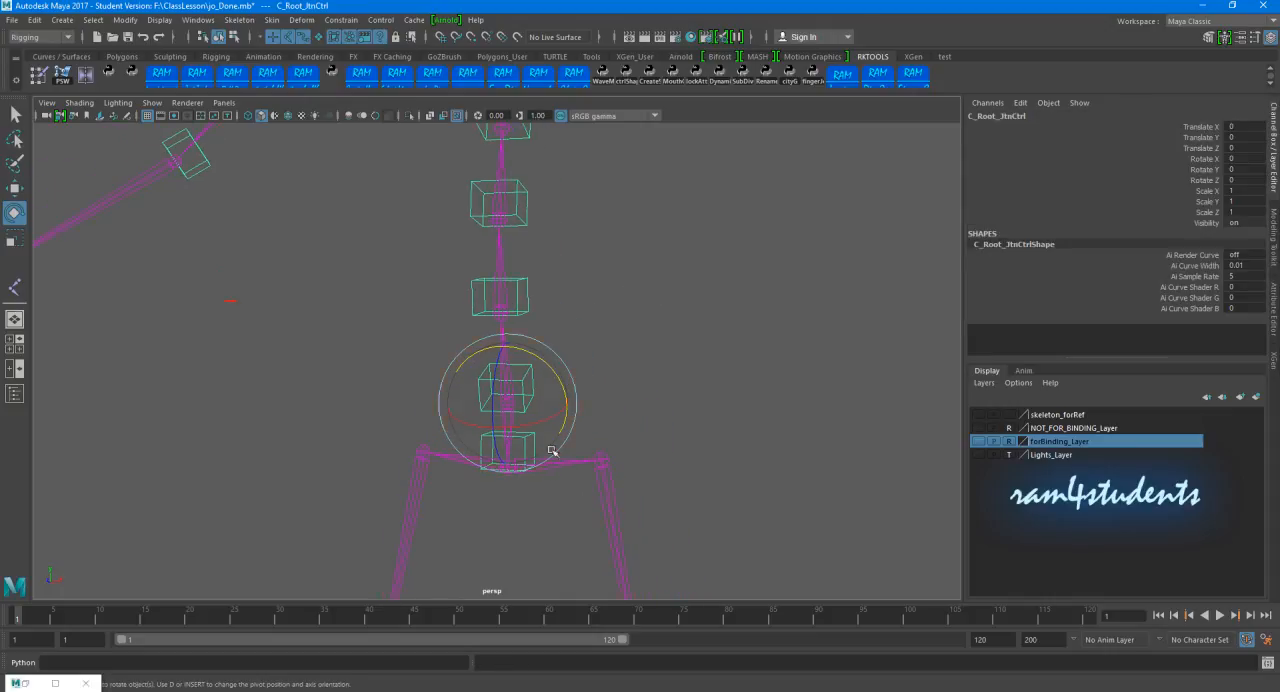
left_click(673, 406)
left_click(534, 440)
mouse_move(549, 425)
left_mouse_down()
mouse_move(557, 443)
mouse_move(541, 419)
left_mouse_up()
key("ctrl+z")
left_click(646, 405)
Step: Test-rotate C_Root_JtnCtrl with the complete upper body and hips attached, and undo the rotation
scroll(563, 348, "down", 3)
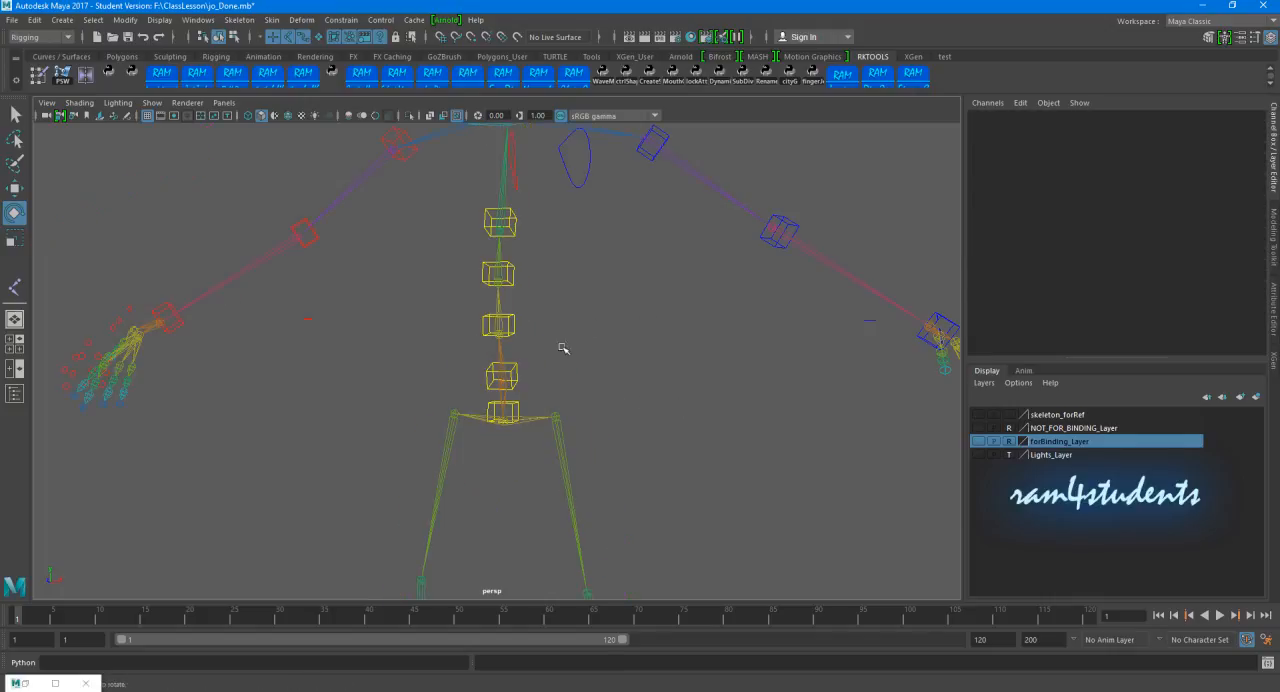
left_click(516, 370)
mouse_move(537, 349)
left_mouse_down()
mouse_move(543, 371)
mouse_move(532, 373)
left_mouse_up()
key("ctrl+z")
left_click(743, 383)
Step: Show the forBinding_Layer meshes in wireframe, with joint selection turned off
scroll(620, 350, "down", 4)
middle_click_drag(608, 349, 613, 323, "alt")
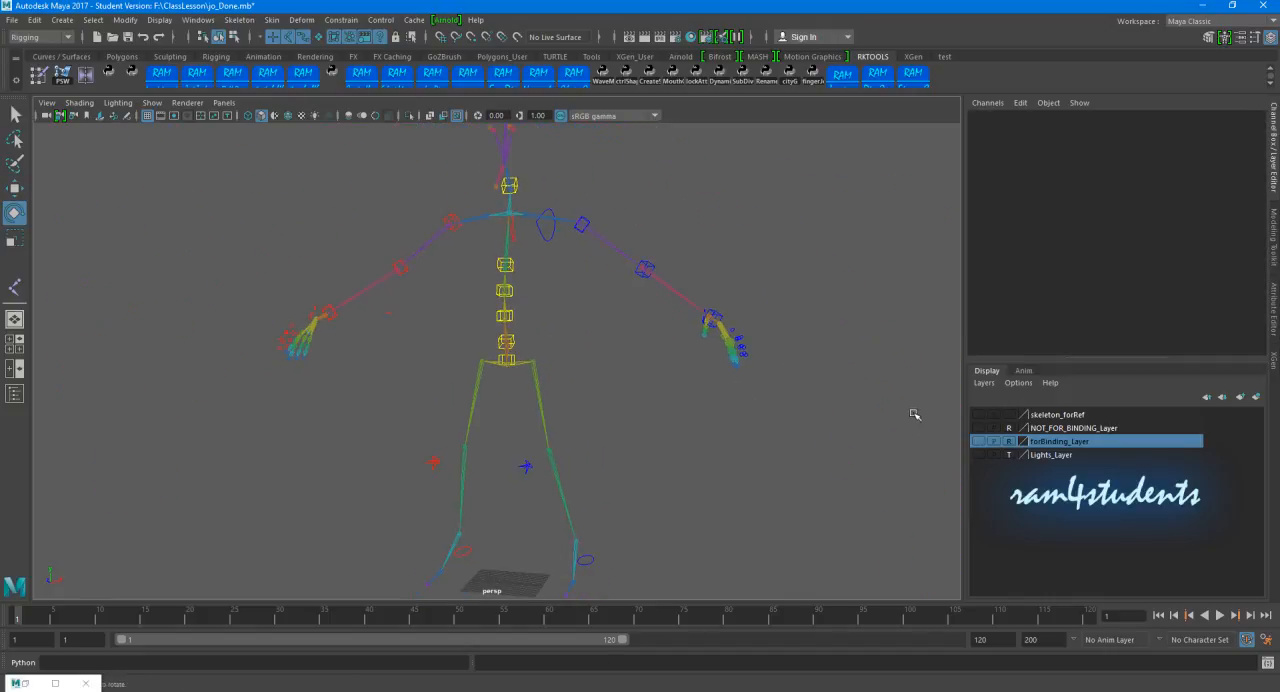
left_click(978, 442)
scroll(560, 385, "down", 4)
left_click_drag(549, 386, 530, 385, "alt")
left_click_drag(380, 207, 478, 199, "alt")
left_click(285, 40)
key("4")
scroll(388, 333, "up", 3)
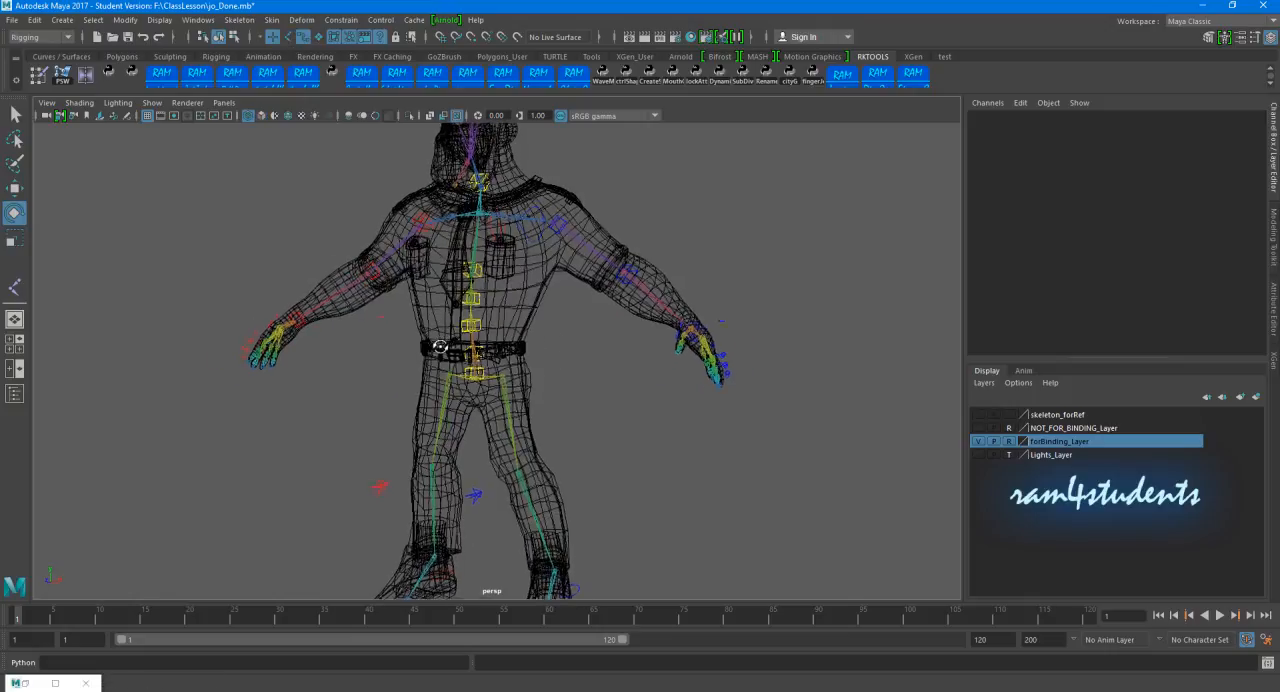
Step: Test-rotate the centre controls, including C_Sway_JtnCtrl at the hips, against the character mesh and restore the pose
left_click(532, 322)
left_click_drag(532, 322, 604, 240)
key("ctrl+z")
left_click(654, 381)
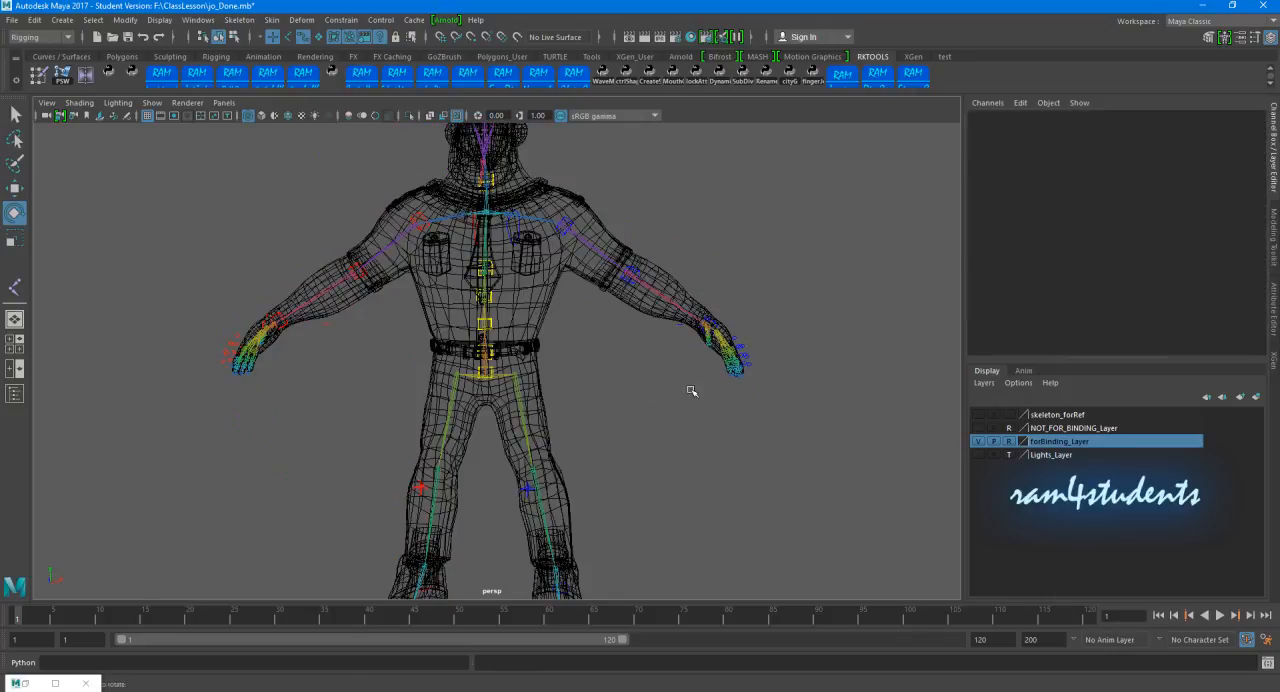
scroll(592, 371, "up", 3)
left_click(487, 379)
left_click_drag(531, 363, 531, 381)
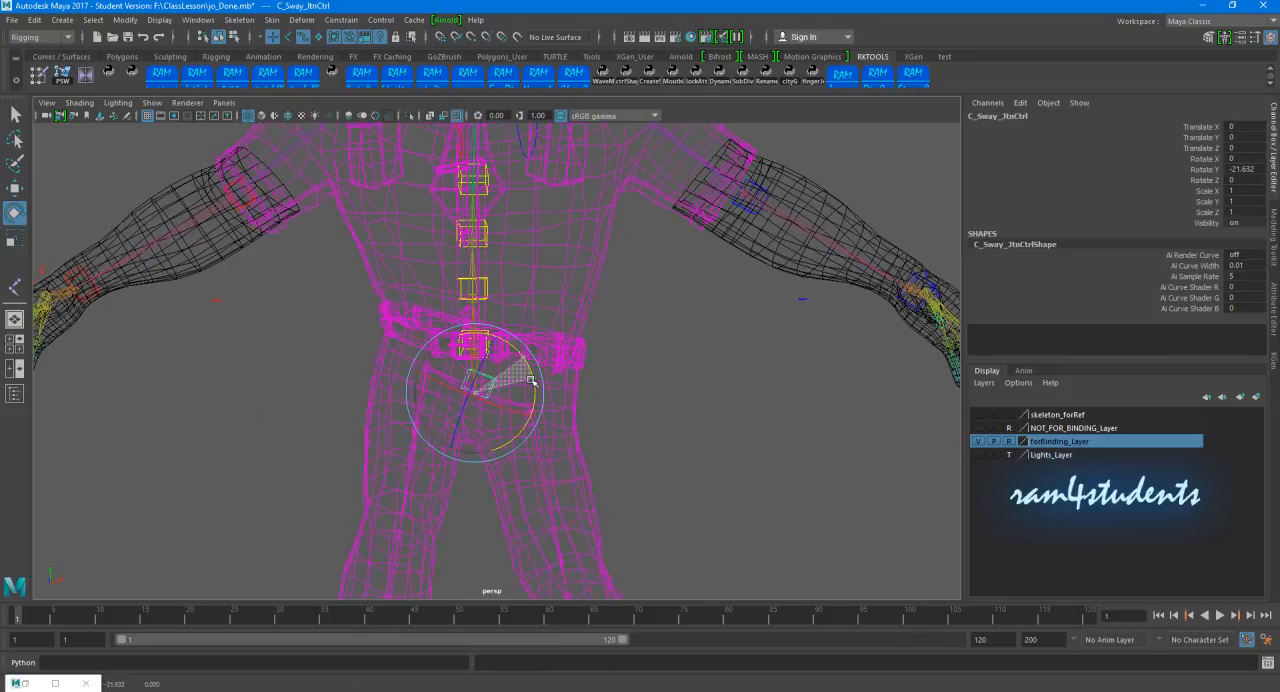
left_click(737, 375)
scroll(714, 334, "down", 5)
mouse_move(714, 334)
left_mouse_down("alt")
mouse_move(560, 342)
mouse_move(694, 349)
left_mouse_up("alt")
middle_click_drag(624, 333, 628, 349, "alt")
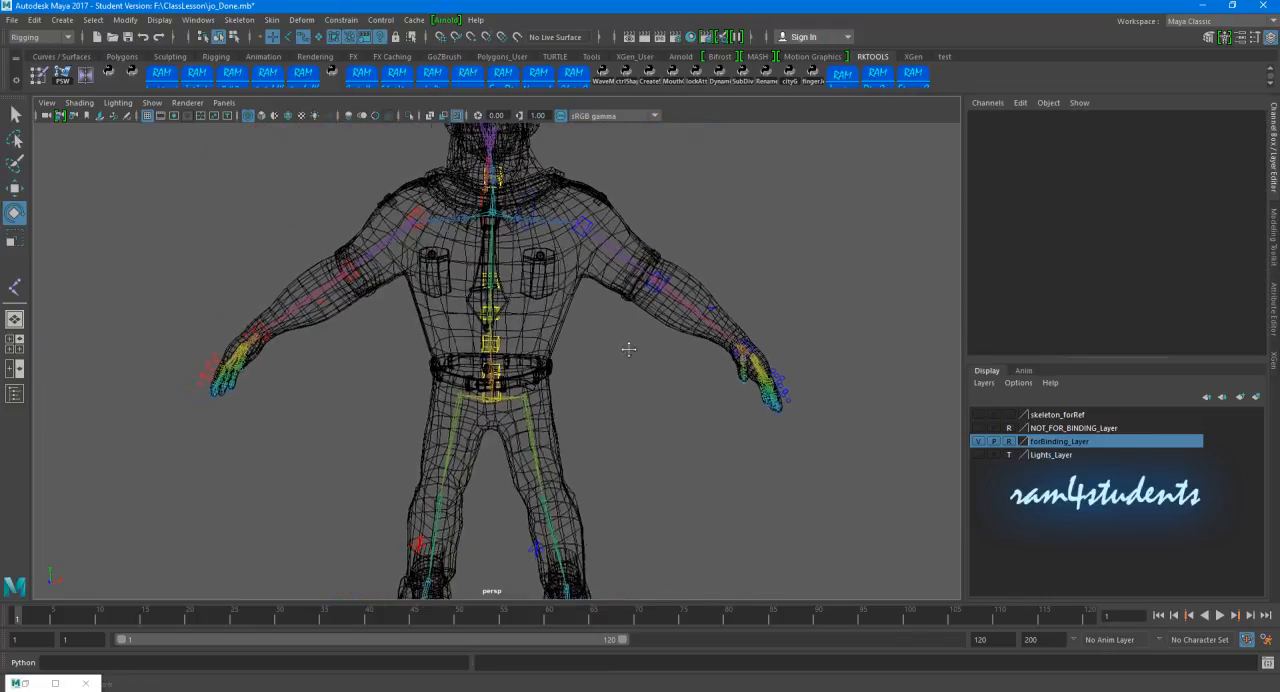
Step: Scale all CVs of C_Sway_JtnCtrl in component mode until the box surrounds the hips in width and depth
scroll(628, 349, "up", 6)
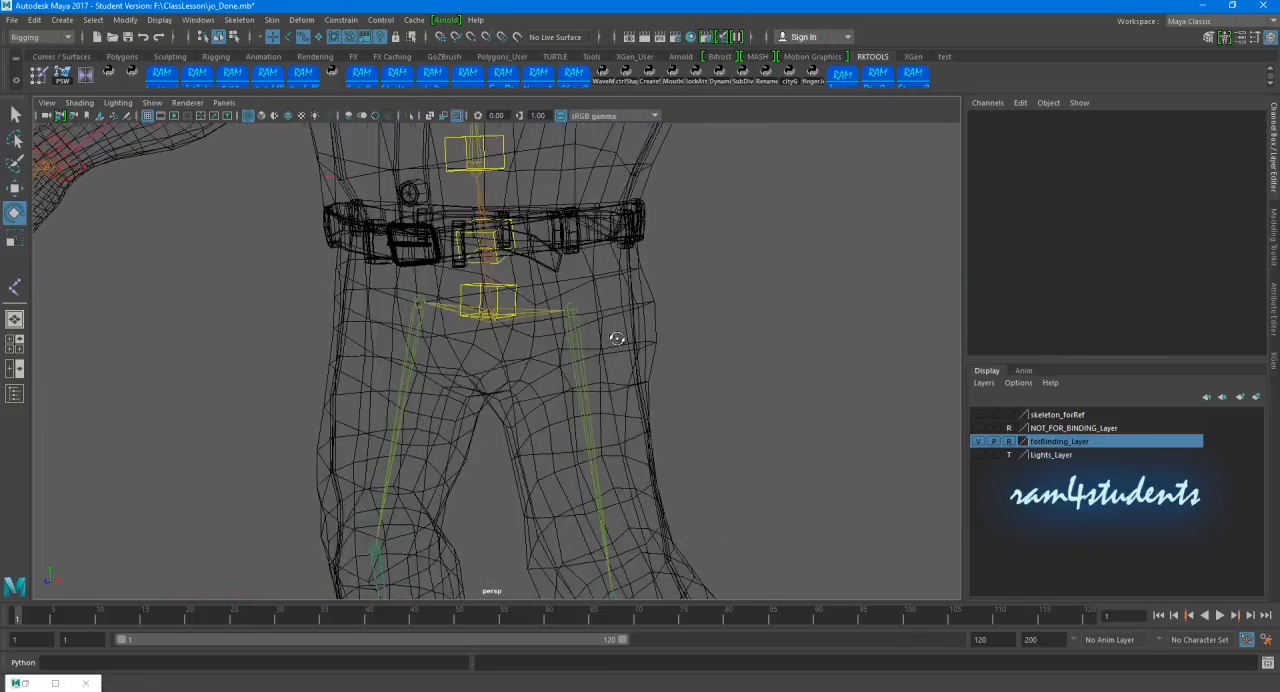
left_click_drag(617, 338, 534, 319, "alt")
left_click(497, 311)
scroll(497, 311, "up", 2)
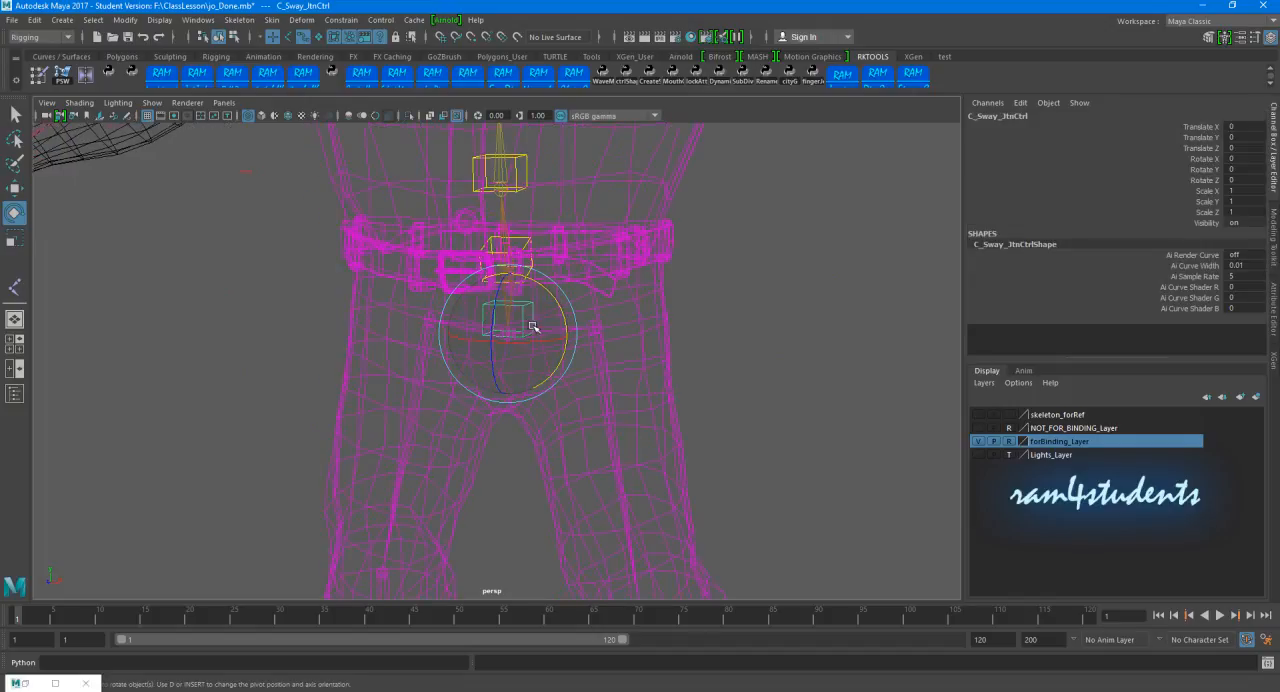
left_click(234, 37)
left_click_drag(491, 351, 545, 333, "alt")
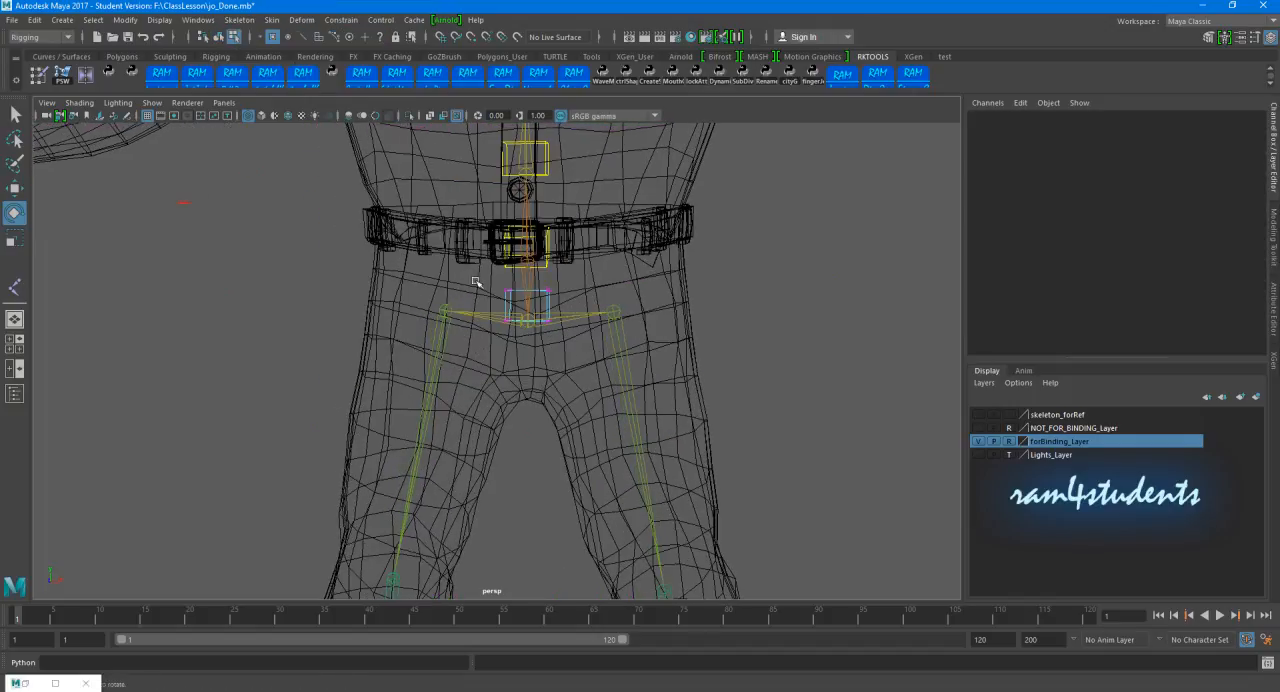
left_click_drag(473, 279, 652, 351)
key("r")
left_click_drag(590, 324, 408, 362)
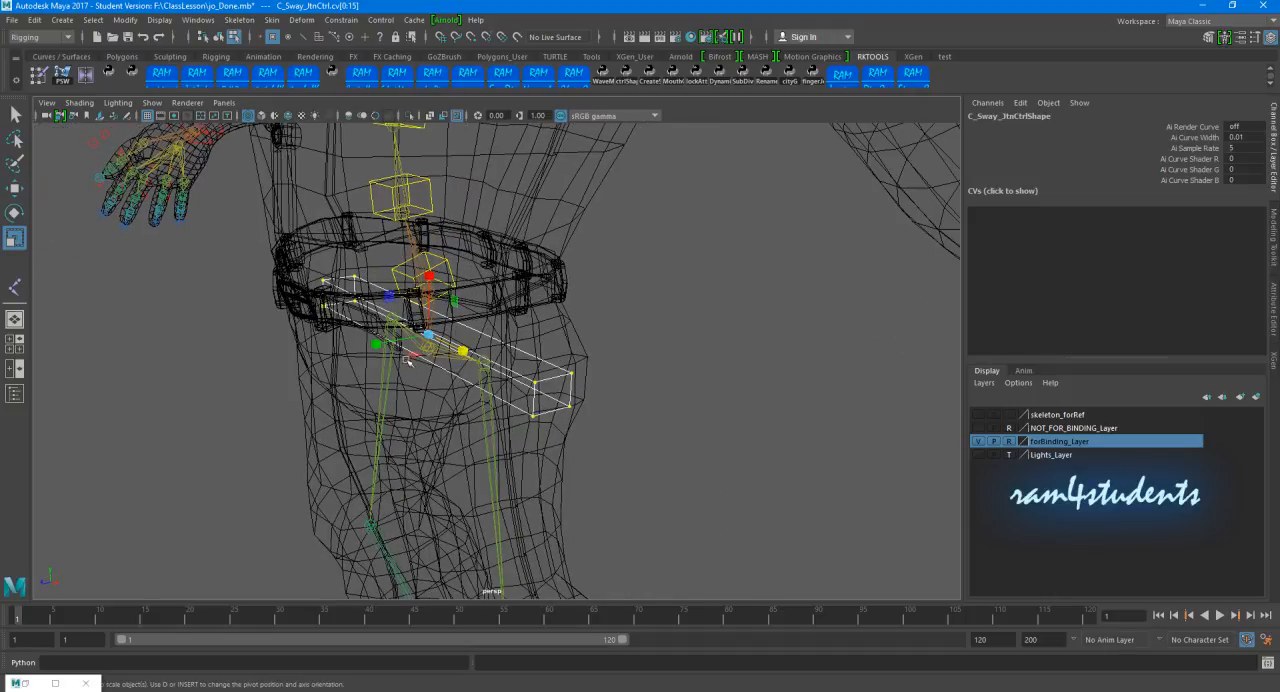
left_click_drag(240, 382, 223, 400, "alt")
key("5")
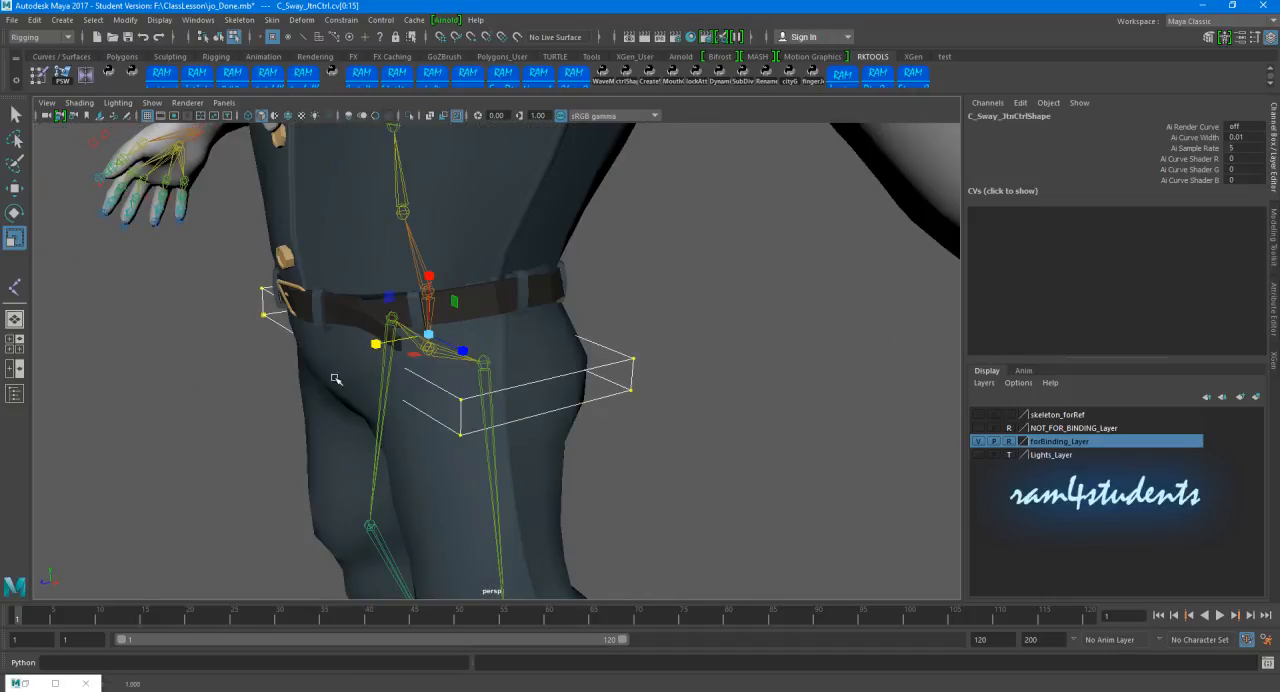
left_click_drag(375, 346, 512, 367, "alt")
Step: Raise the upper CVs of the C_Sway_JtnCtrl box slightly
left_click_drag(232, 279, 880, 344)
key("w")
left_click_drag(510, 240, 510, 218)
Step: Narrow the lower CVs of C_Sway_JtnCtrl and move them down so the box tapers below the hips
left_click_drag(261, 318, 688, 402)
key("r")
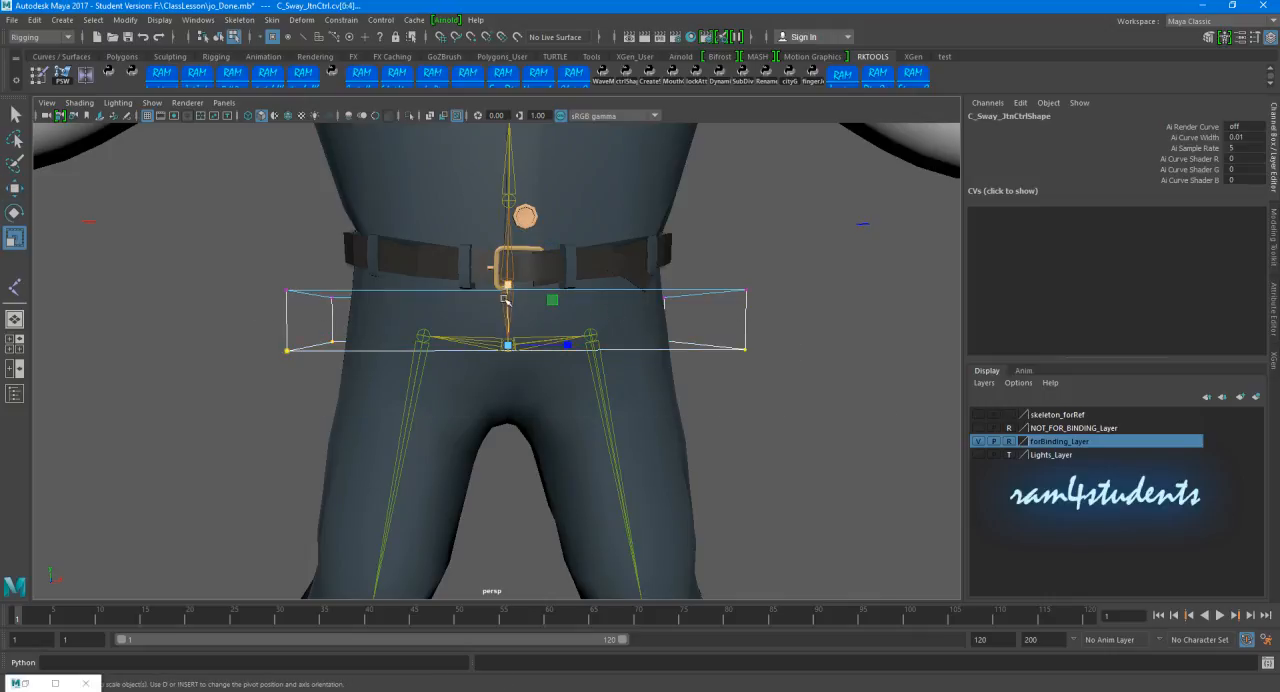
left_click_drag(567, 347, 561, 347)
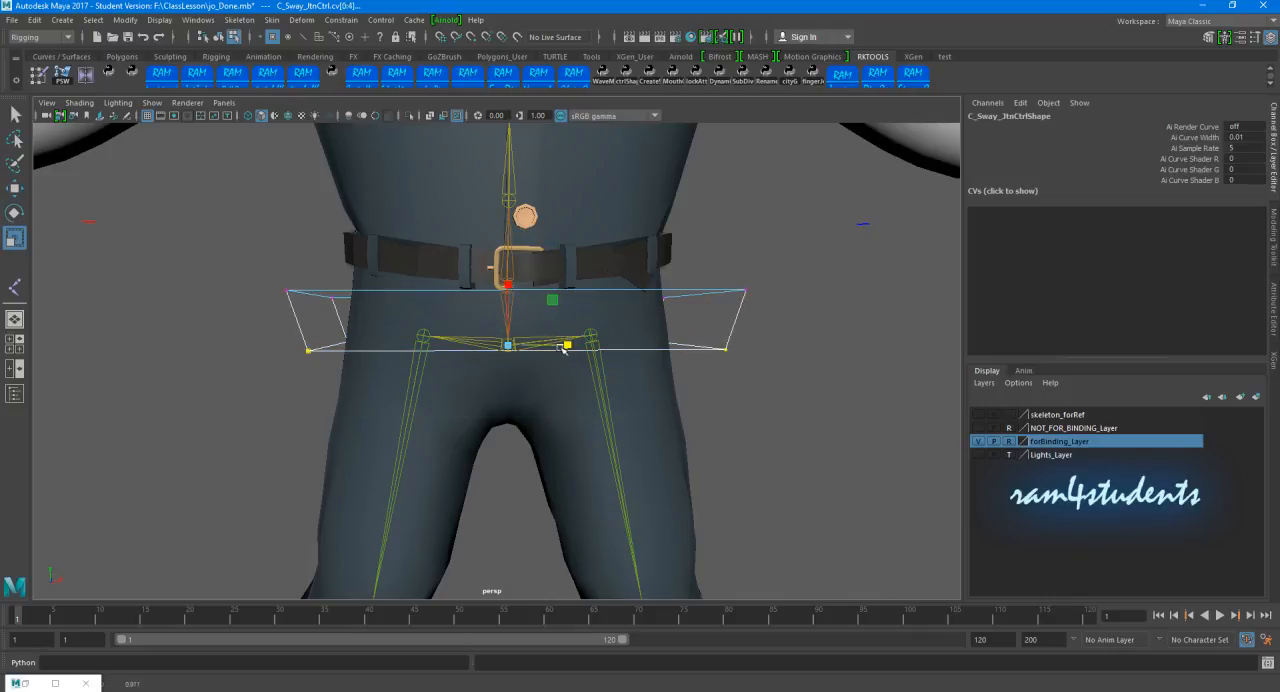
key("w")
left_click_drag(510, 284, 510, 334)
right_click_drag(772, 384, 674, 389, "alt")
left_click_drag(674, 389, 630, 372, "alt")
key("4")
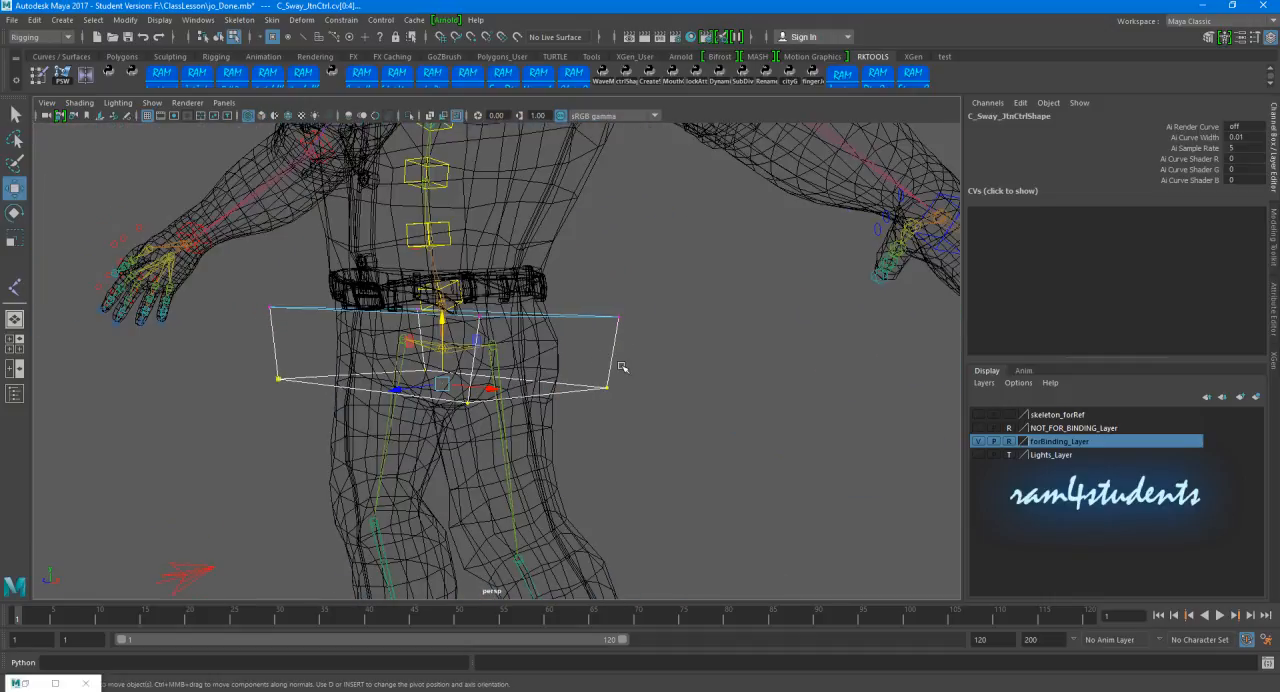
Step: Select the CVs of C_Root_JtnCtrl at the belt and scale the box out past the waist
right_click_drag(558, 310, 740, 325, "alt")
middle_click_drag(480, 277, 575, 347, "alt")
left_click_drag(490, 292, 490, 315, "alt")
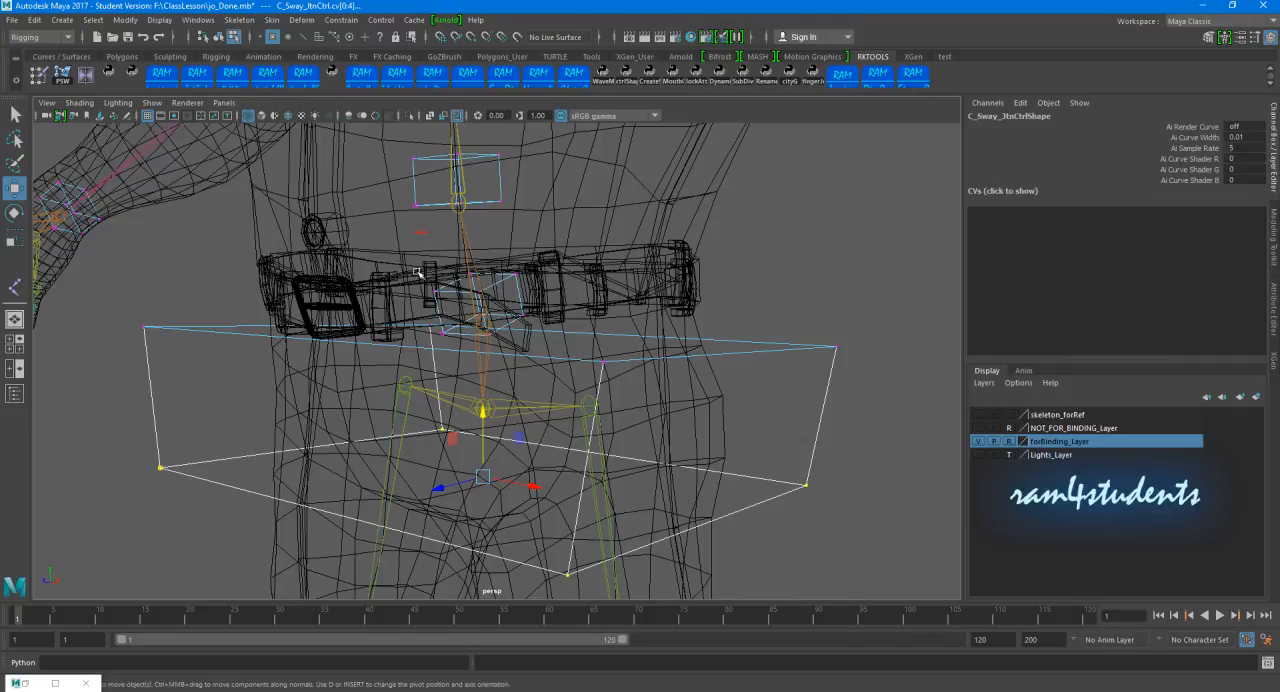
left_click_drag(548, 346, 414, 354)
right_click_drag(631, 327, 510, 320, "alt")
left_click_drag(510, 320, 1092, 339, "alt")
key("r")
left_click_drag(650, 336, 168, 369, "alt")
Step: In the side view, scale all CVs of C_Root_JtnCtrl from front to back until the box spans the waist's depth
key("space")
left_click_drag(457, 386, 723, 409)
middle_click_drag(415, 465, 643, 389, "alt")
right_click_drag(500, 400, 545, 395, "alt")
middle_click_drag(545, 395, 672, 327, "alt")
left_click_drag(464, 429, 444, 435)
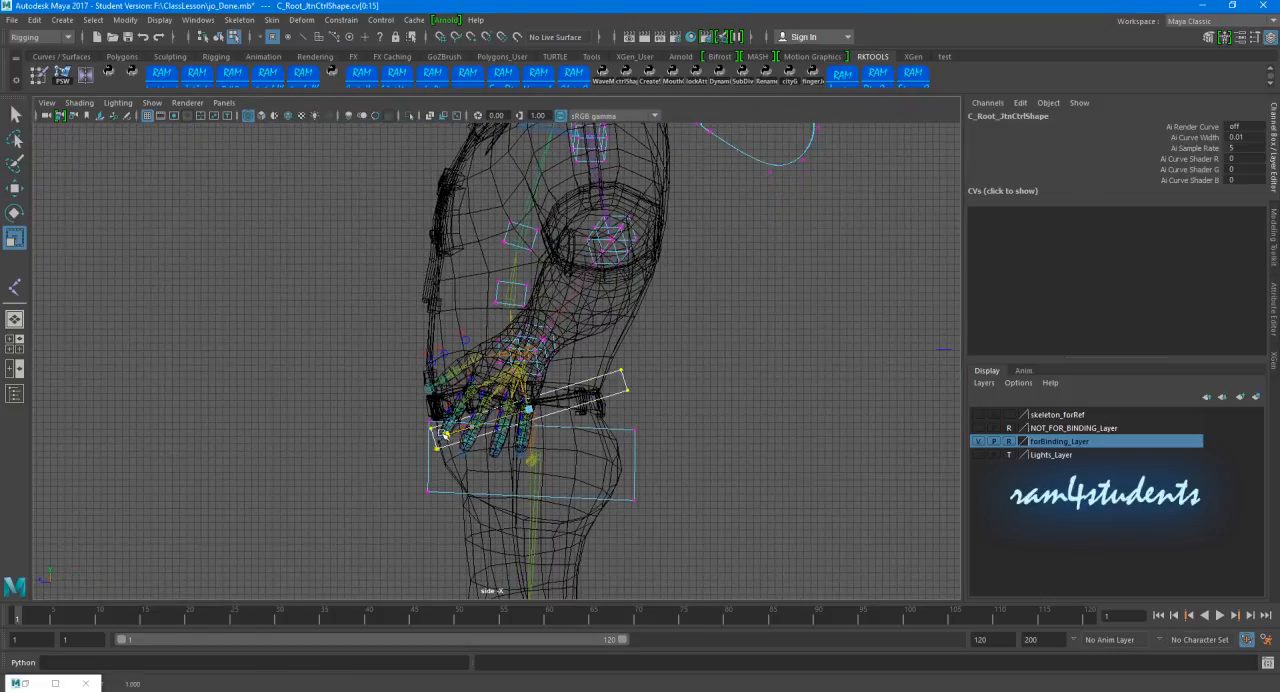
Step: Move the corner CVs of C_Root_JtnCtrl in the side view to form an upright box around the belt
left_click_drag(333, 398, 425, 405)
key("w")
left_click_drag(365, 355, 413, 339)
left_click_drag(645, 368, 625, 423)
left_click_drag(690, 392, 627, 344)
Step: Adjust the upper back and lower front corner CVs of C_Sway_JtnCtrl to follow the hips in the side view
left_click_drag(658, 415, 658, 414)
left_click_drag(635, 429, 626, 430)
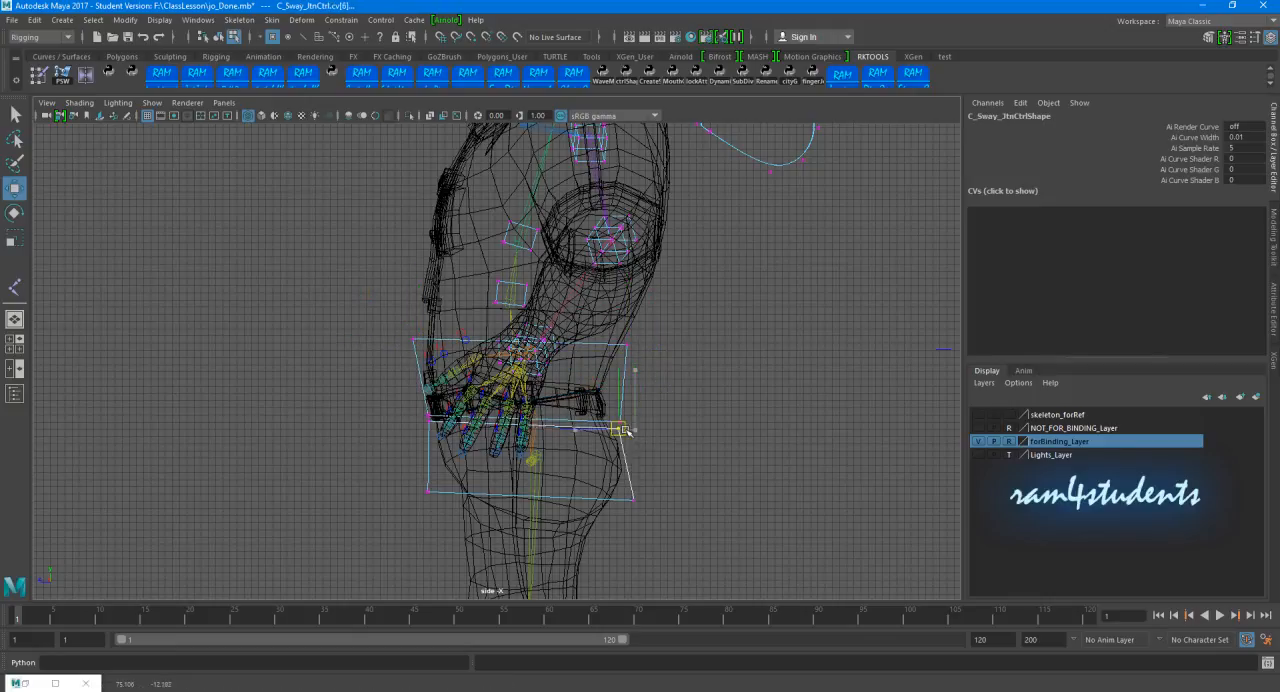
left_click_drag(400, 466, 440, 520)
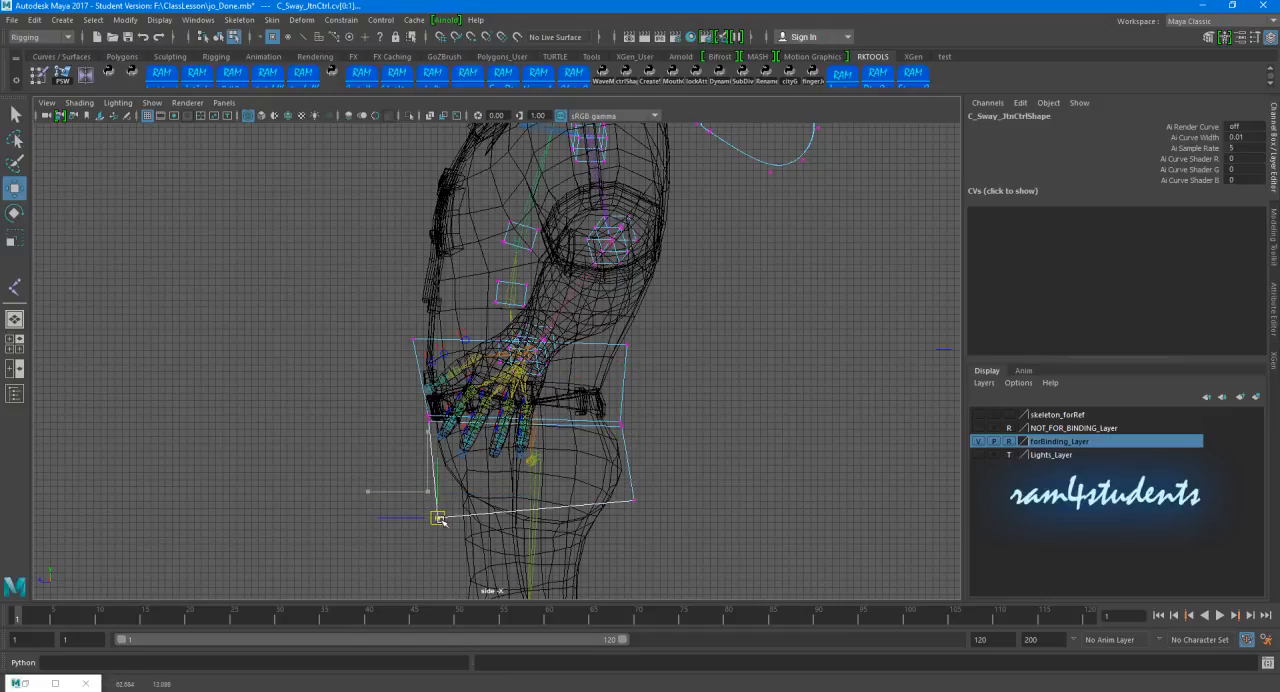
left_click(695, 446)
Step: Return to the perspective view and examine the reshaped root and sway control boxes around the waist
key("space")
key("space")
middle_click_drag(667, 340, 665, 379, "alt")
left_click_drag(368, 367, 414, 386, "alt")
left_click(442, 358)
scroll(442, 358, "down", 3)
middle_click_drag(442, 358, 440, 394, "alt")
left_click_drag(500, 390, 440, 390, "alt")
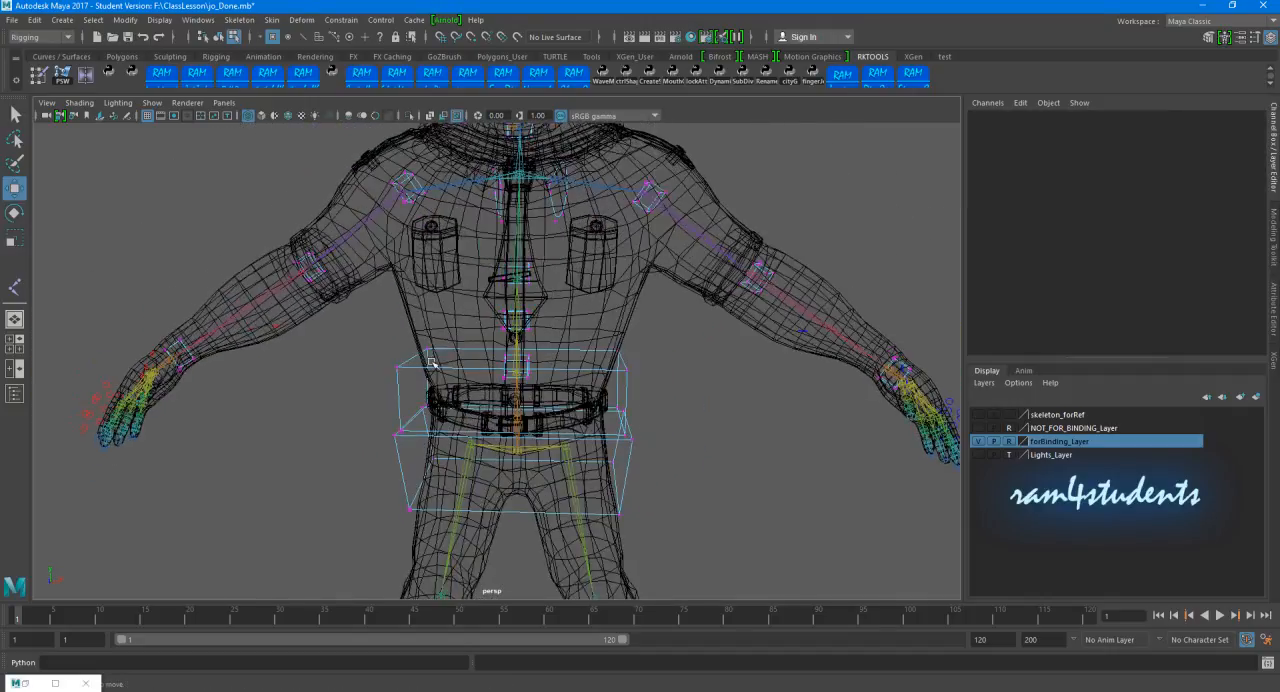
Step: Scale the CVs of C_Spine01_JtnCtrl sideways until the box spans the torso's width above the belt
scroll(575, 373, "up", 6)
middle_click_drag(573, 371, 563, 378, "alt")
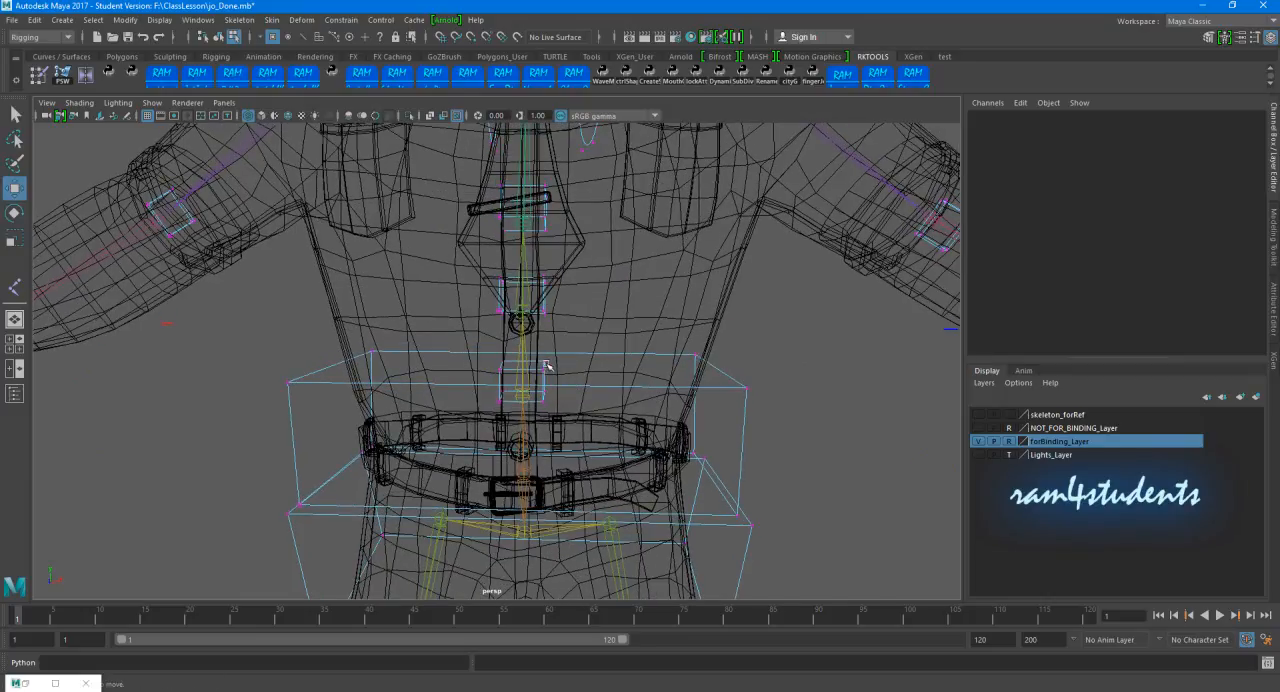
left_click_drag(546, 366, 477, 356)
left_click_drag(549, 400, 838, 415)
key("r")
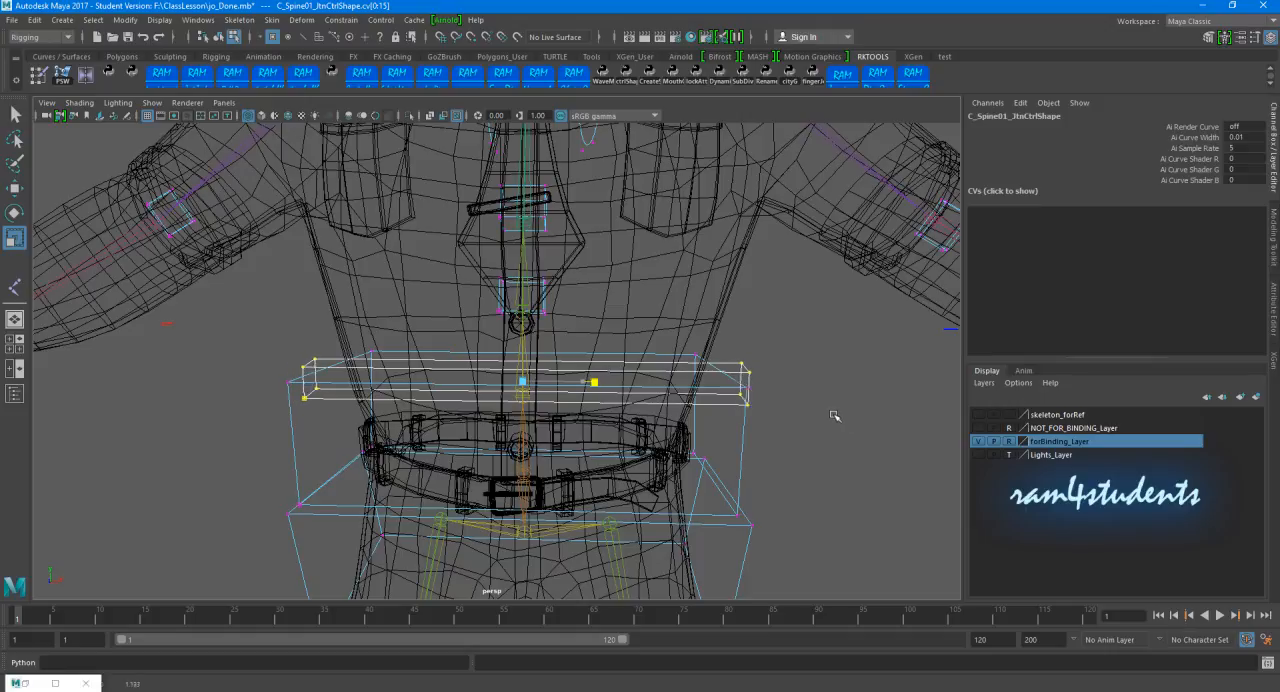
Step: Raise the CVs of C_Spine01_JtnCtrl slightly and scale them from front to back around the torso
key("w")
left_click_drag(522, 318, 523, 292)
left_click_drag(588, 334, 522, 344, "alt")
key("r")
left_click_drag(451, 383, 366, 432)
left_click_drag(480, 408, 404, 399, "alt")
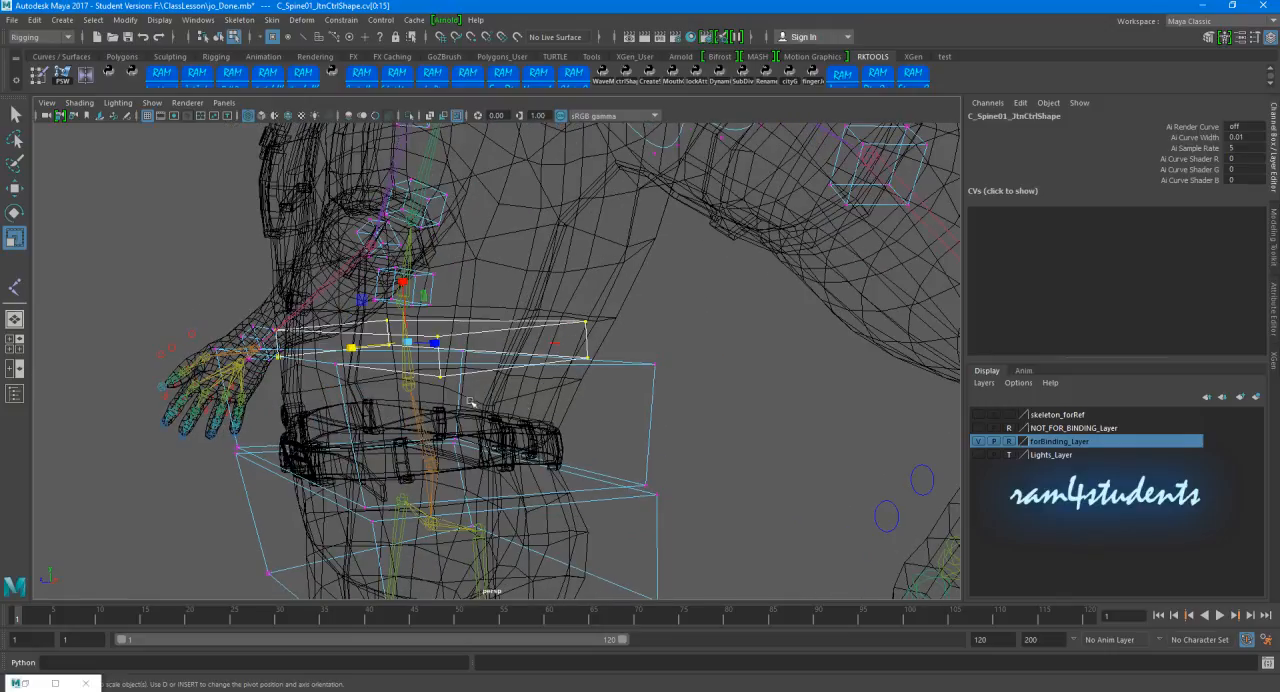
Step: In the side view, move the front and back CVs of C_Spine01_JtnCtrl outside the torso, just above the root box
key("space")
key("space")
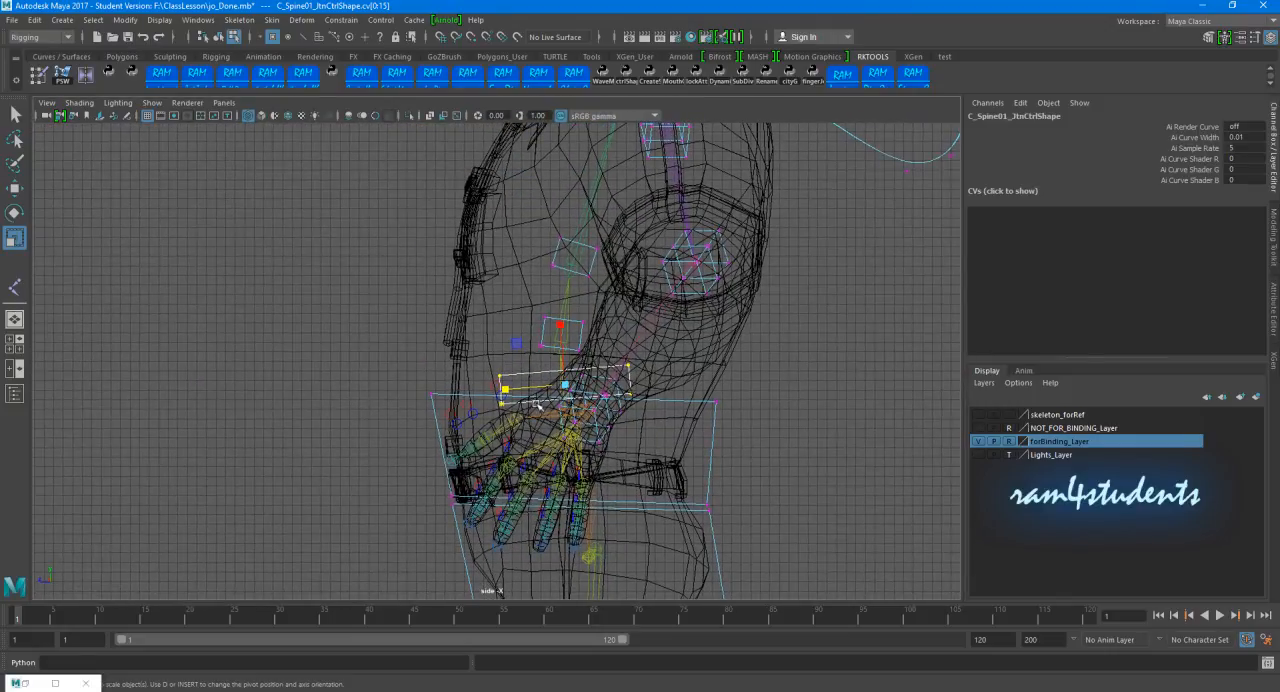
key("w")
left_click_drag(502, 394, 436, 380)
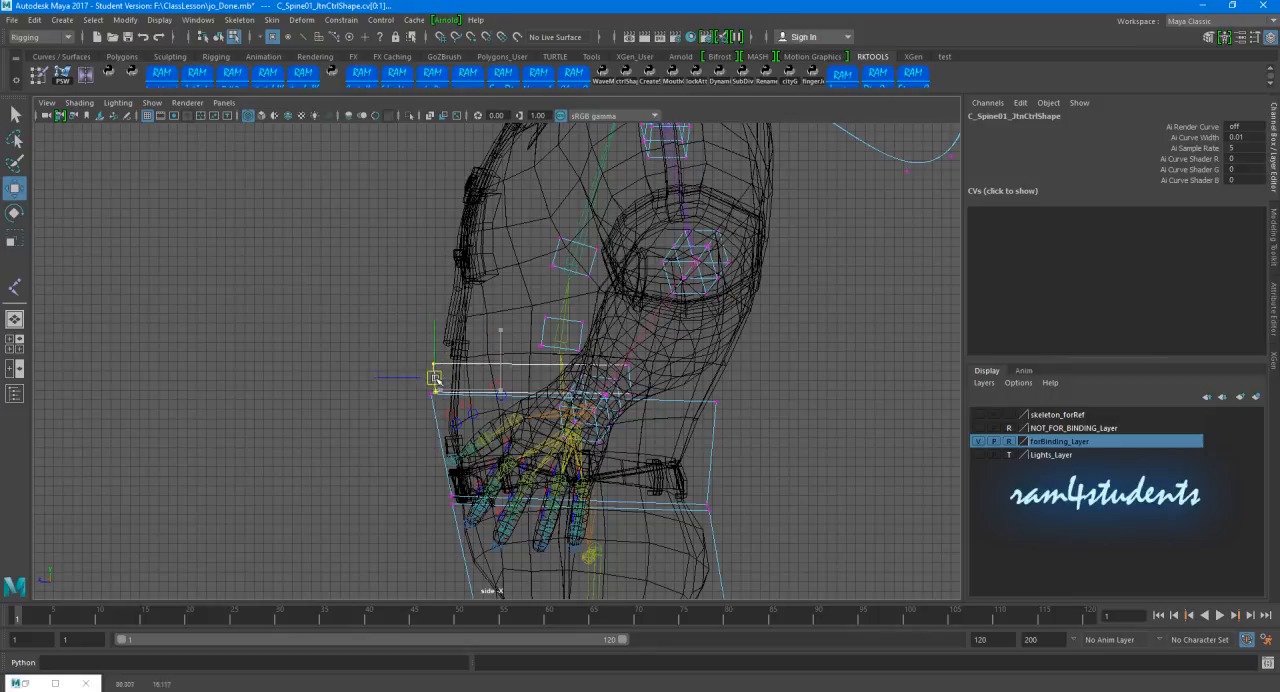
left_click_drag(624, 339, 741, 366)
left_click(772, 376)
left_click(787, 312)
Step: In the perspective view, scale the CVs of C_Spine02_JtnCtrl sideways until the box spans the torso's width
key("space")
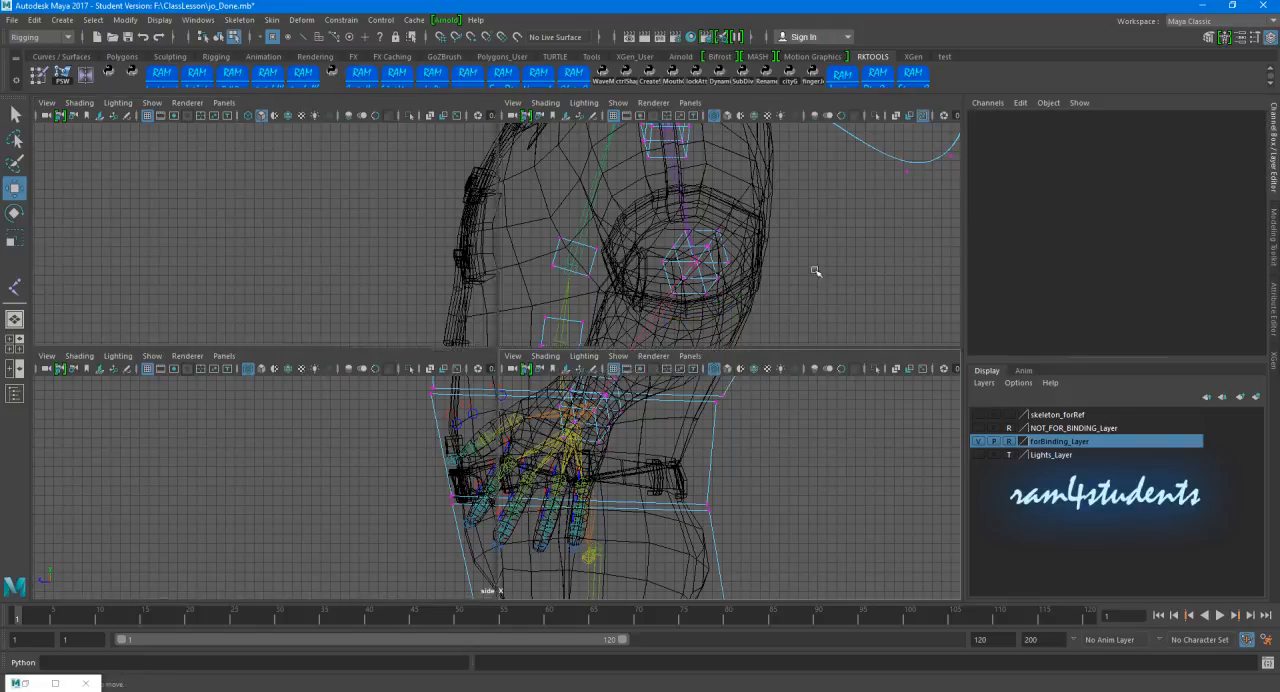
key("space")
left_click_drag(686, 294, 478, 314, "alt")
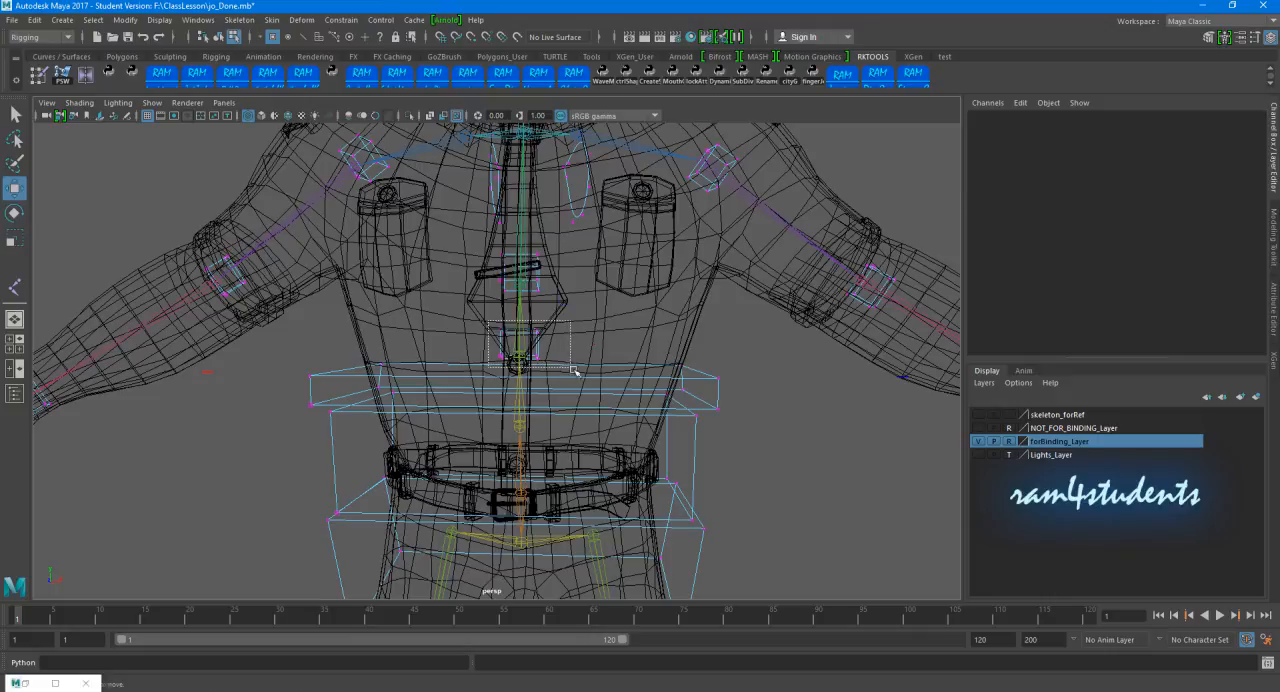
left_click_drag(575, 370, 578, 368)
key("r")
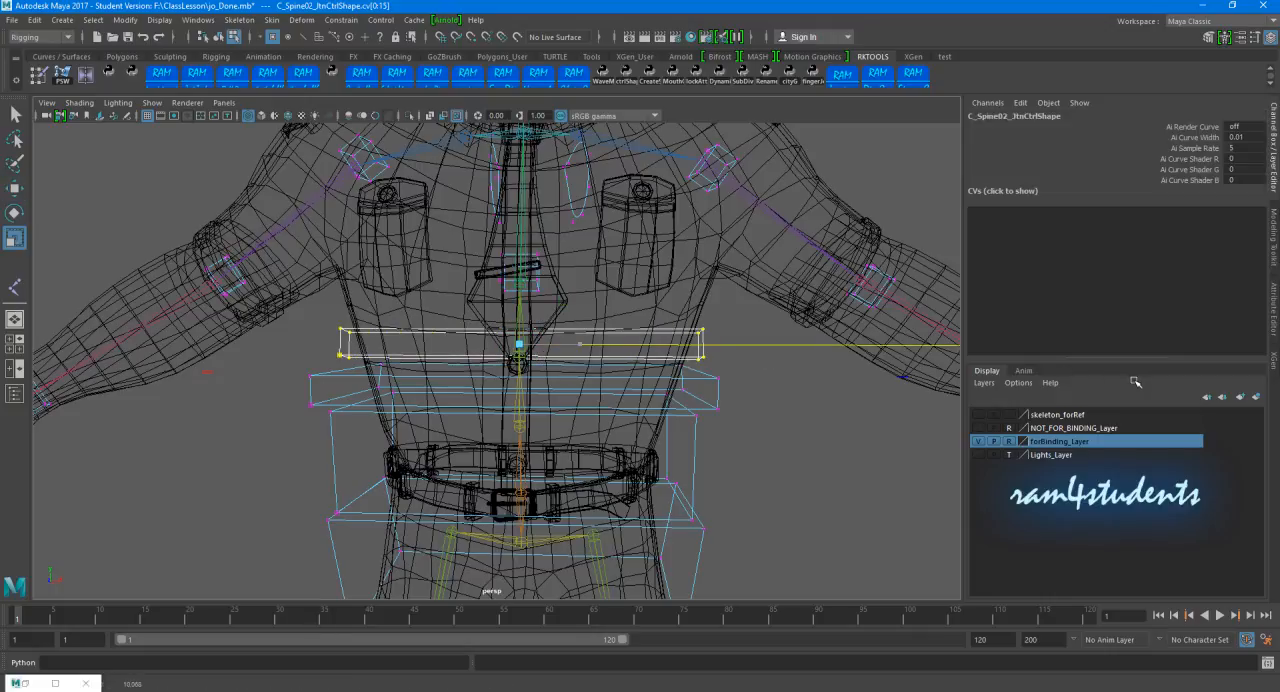
Step: In the side view, extend and move the corner CVs of C_Spine02_JtnCtrl to enclose the torso below the chest
key("space")
key("space")
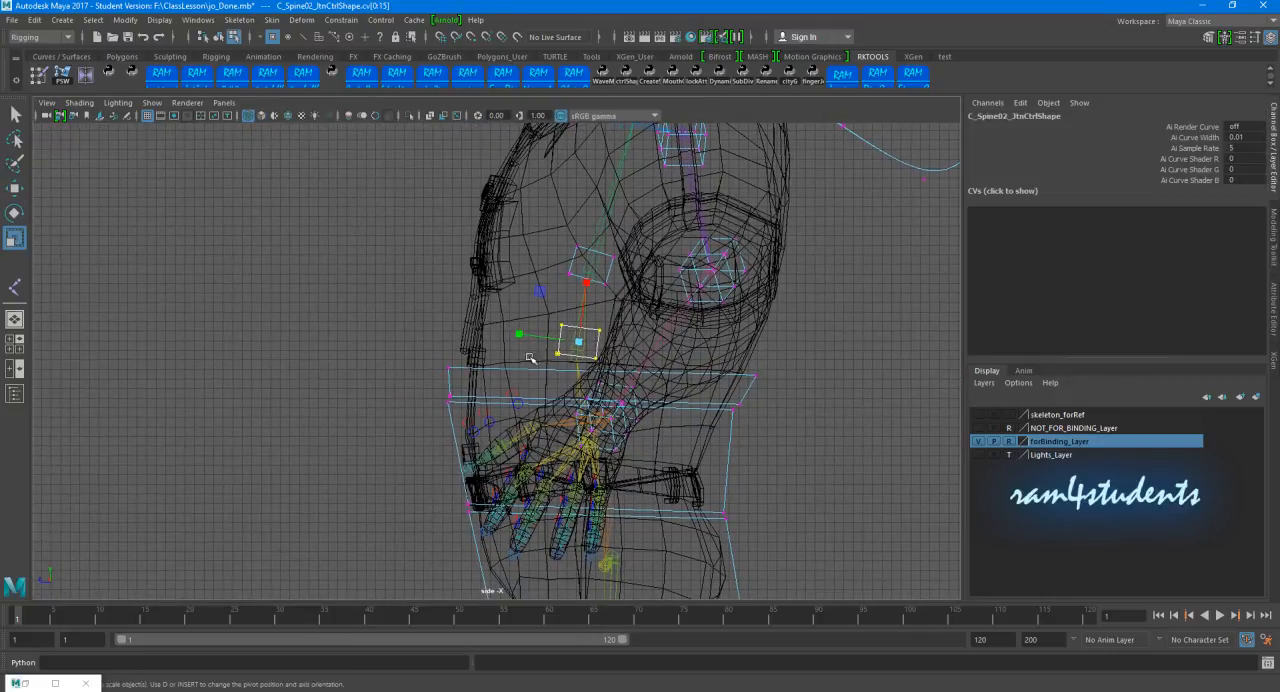
left_click_drag(436, 336, 449, 271)
key("w")
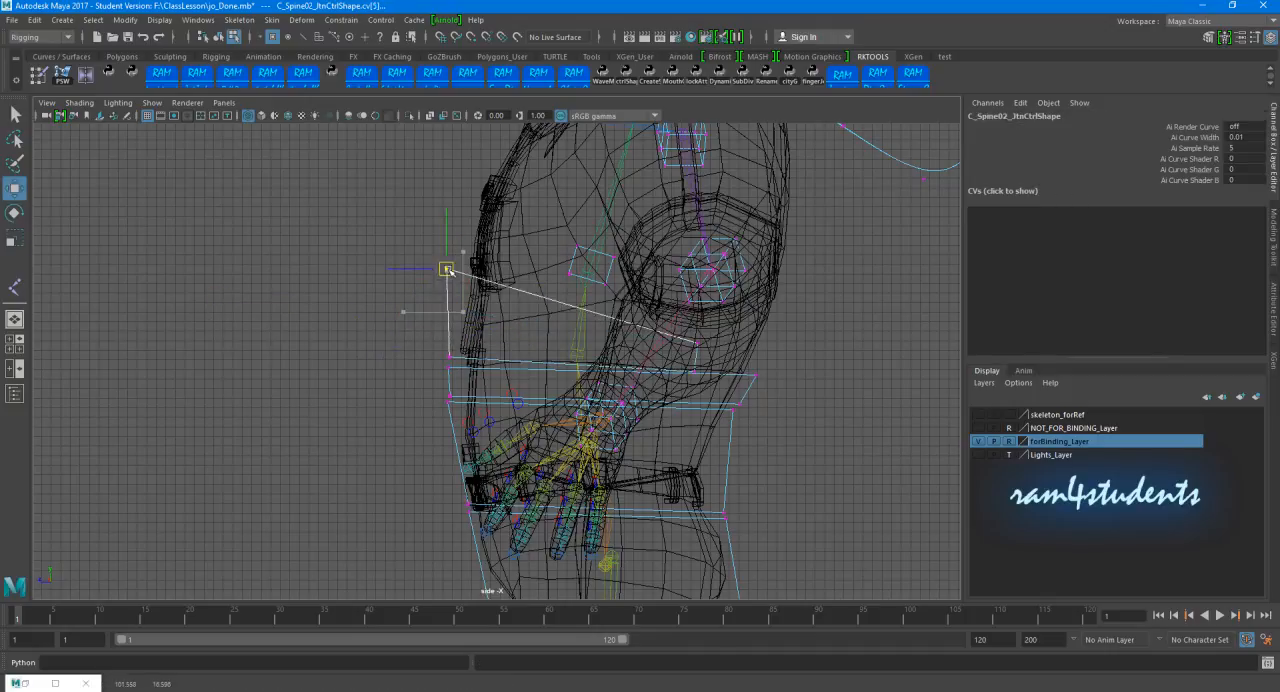
left_click_drag(682, 329, 706, 354)
left_click_drag(698, 344, 760, 365)
key("ctrl+z")
left_click(821, 353)
Step: Select all CVs of C_Spine03_JtnCtrl and scale them up around the chest
key("space")
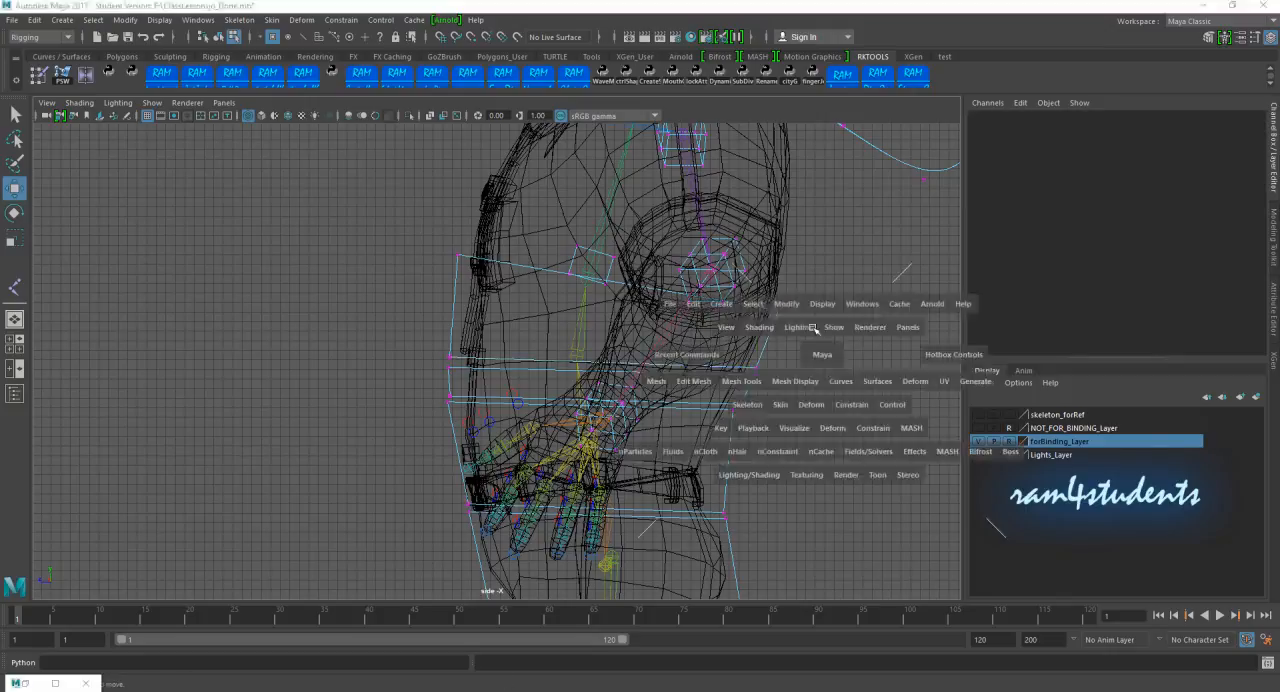
key("space")
scroll(814, 289, "down", 3)
left_click_drag(814, 289, 627, 329, "alt")
mouse_move(535, 337)
left_mouse_down("alt")
mouse_move(586, 337)
mouse_move(530, 345)
mouse_move(541, 366)
mouse_move(543, 337)
left_mouse_up("alt")
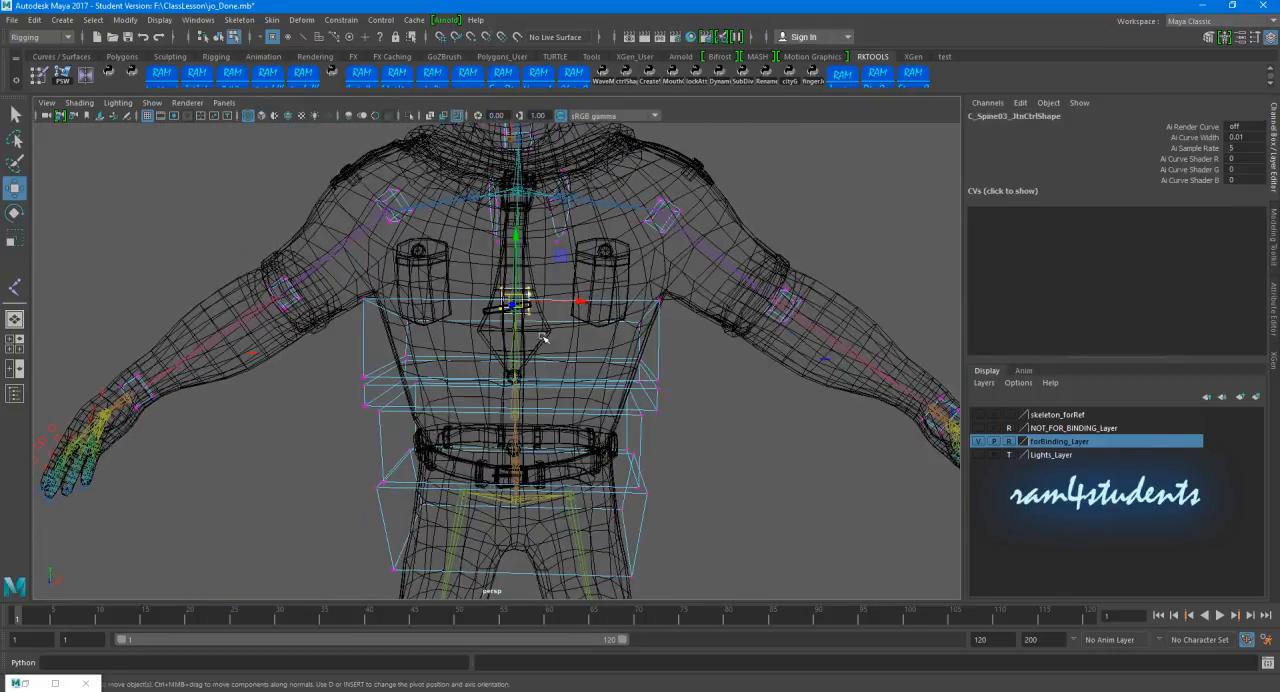
key("space")
Step: In the side view, move the enlarged C_Spine03_JtnCtrl CVs up over the chest and shoulders
key("space")
scroll(373, 435, "down", 6)
middle_click_drag(400, 406, 455, 620, "alt")
scroll(483, 297, "down", 4)
middle_click_drag(447, 195, 525, 600, "alt")
key("r")
left_click_drag(527, 420, 714, 434)
key("space")
key("space")
scroll(723, 417, "down", 2)
middle_click_drag(723, 417, 727, 502, "alt")
key("w")
left_click_drag(581, 374, 624, 302)
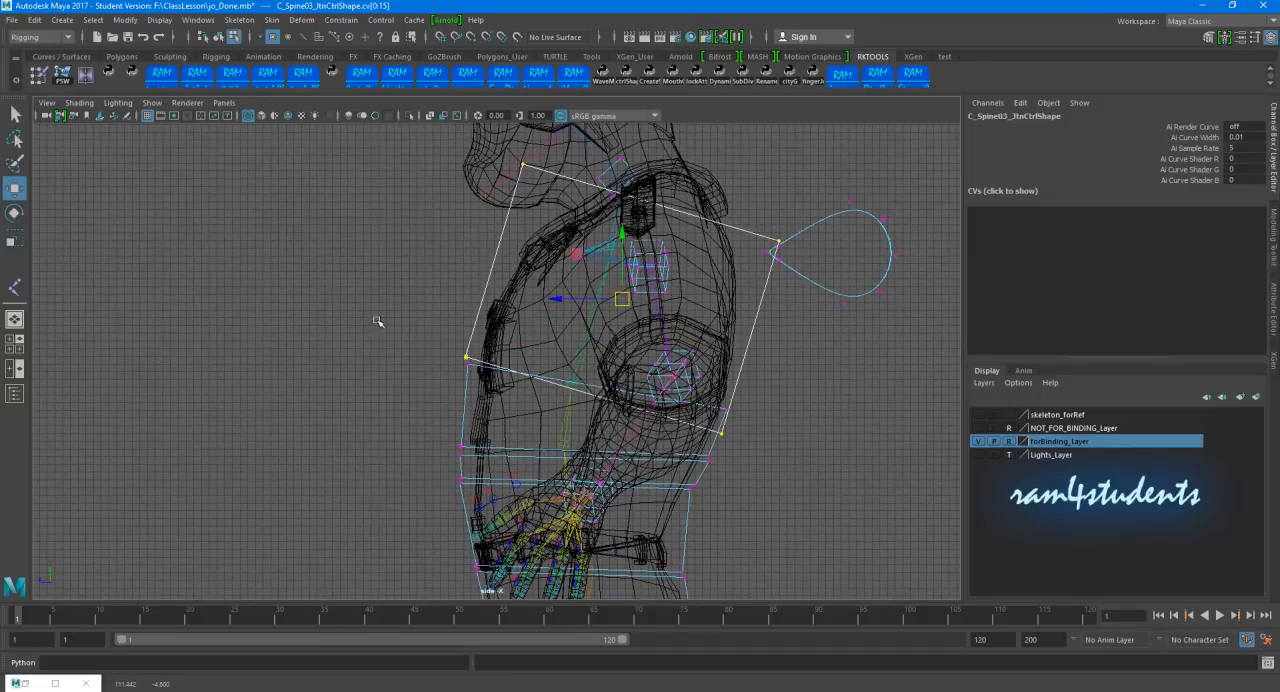
Step: Adjust the lower and upper corner CVs of C_Spine03_JtnCtrl in the side view to follow the chest above the spine box below
left_click_drag(380, 292, 506, 394, "ctrl")
middle_click_drag(640, 446, 649, 418)
left_click_drag(706, 385, 771, 431, "ctrl")
middle_click_drag(731, 411, 718, 438)
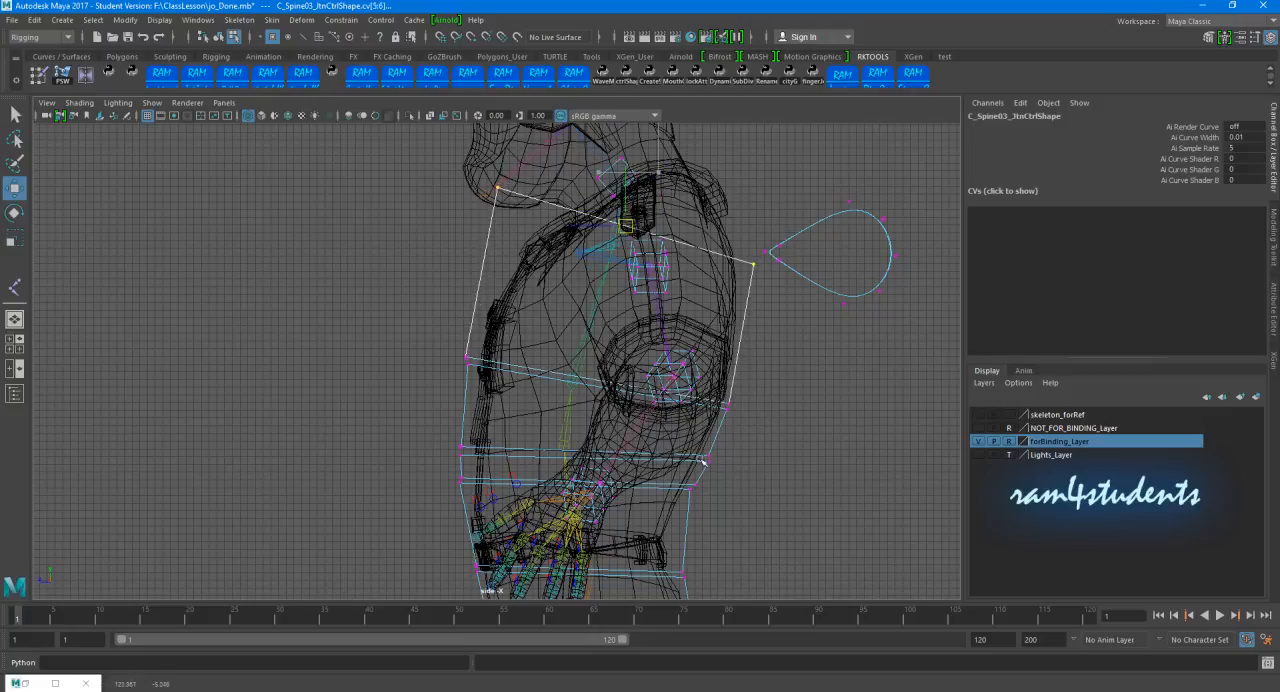
left_click_drag(735, 233, 763, 298)
Step: Return to the perspective view and examine the torso control boxes from several angles in wireframe and shaded display
key("space")
key("space")
left_click_drag(588, 283, 574, 273, "alt")
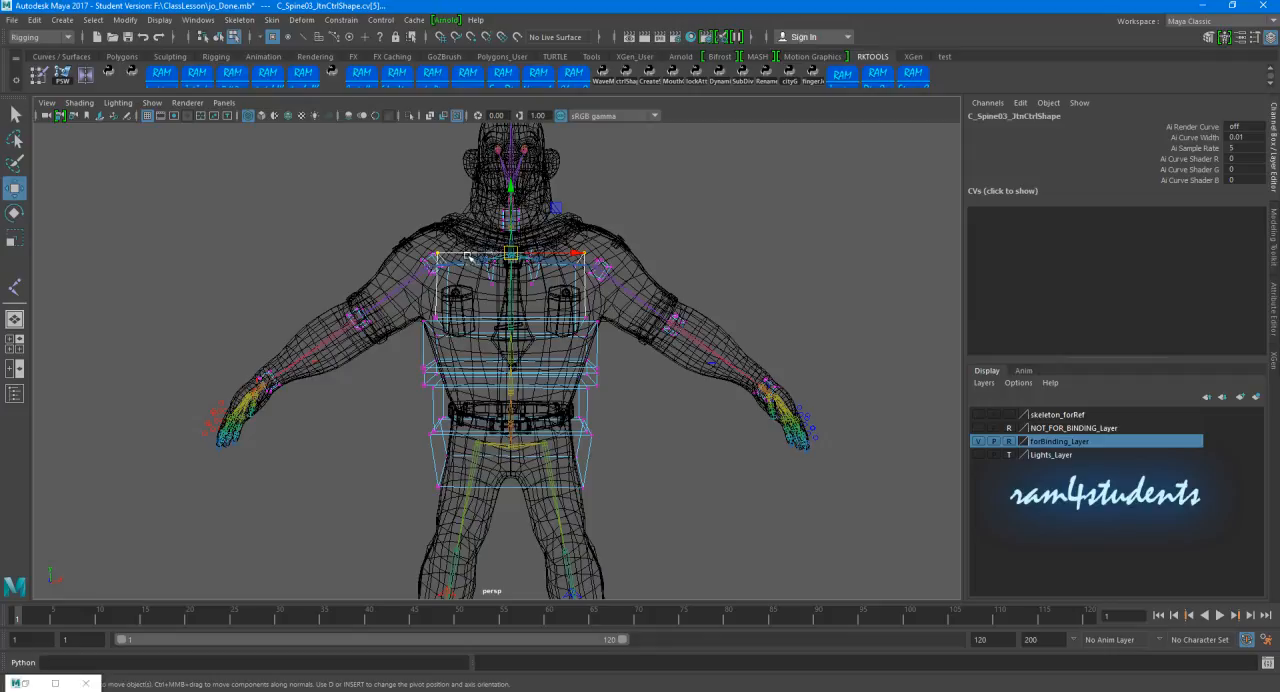
left_click_drag(434, 278, 442, 257, "alt")
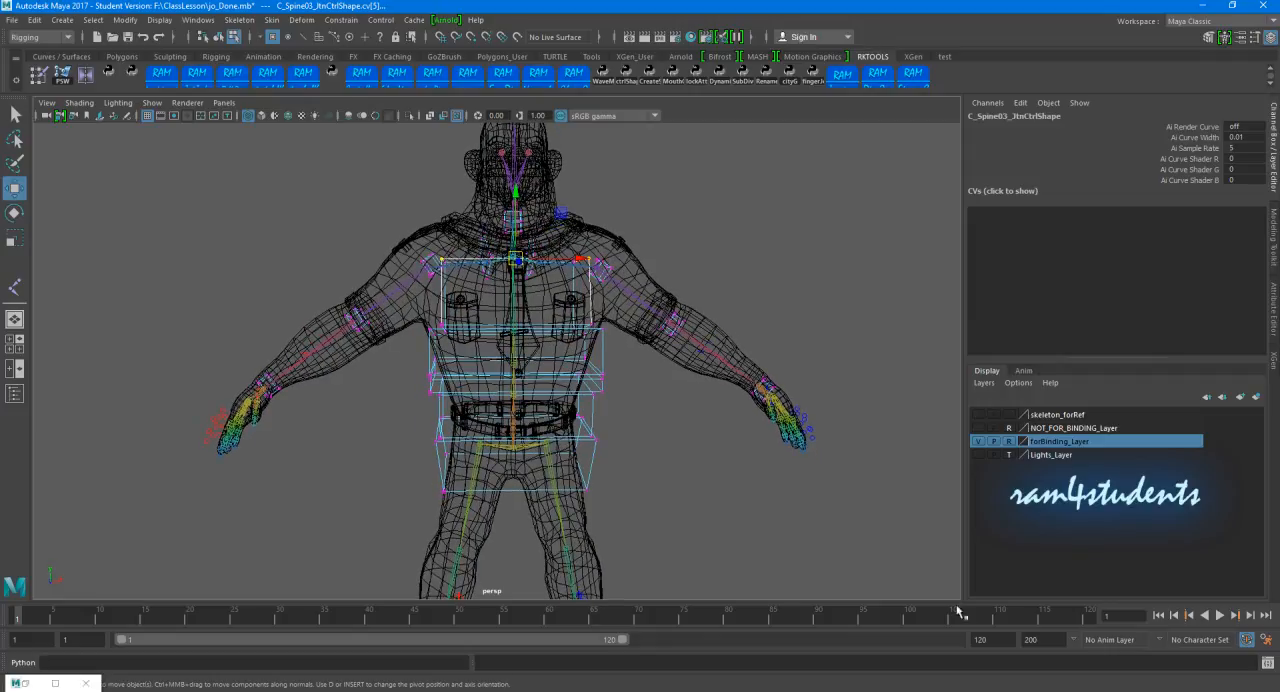
key("5")
left_click_drag(497, 334, 451, 276, "alt")
key("4")
right_click_drag(486, 298, 506, 290, "alt")
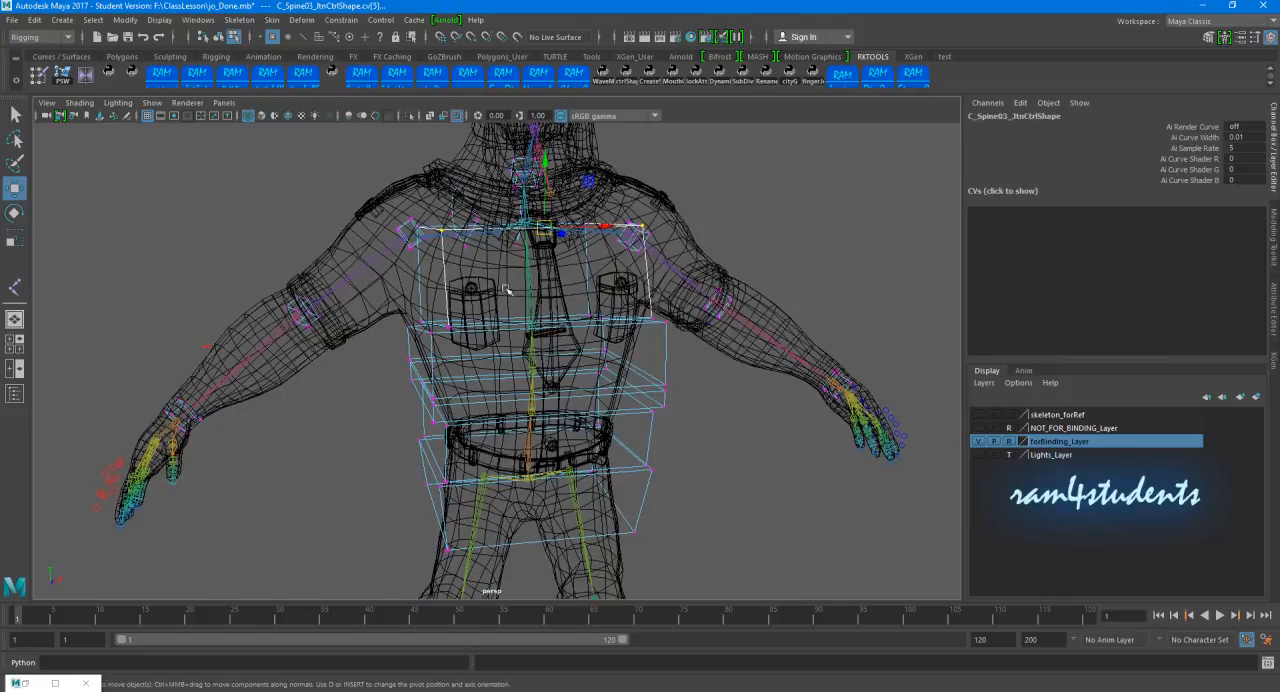
left_click_drag(417, 268, 695, 346, "alt")
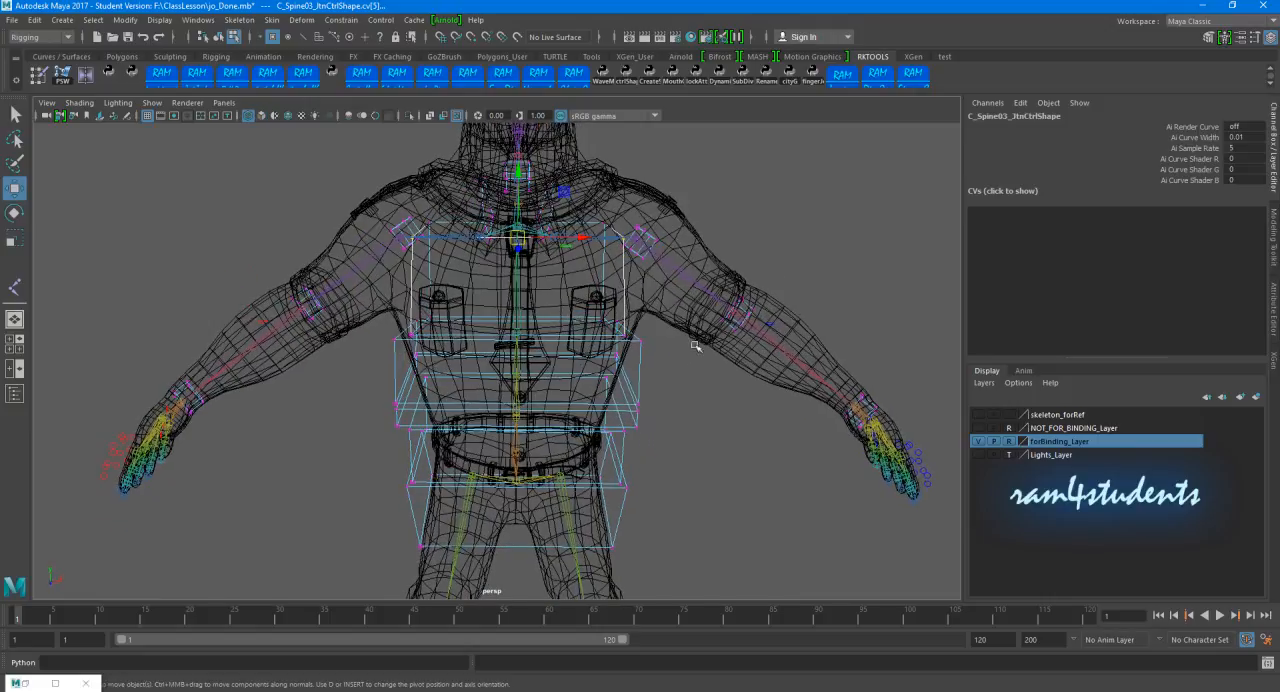
left_click_drag(733, 425, 714, 434, "alt")
left_click(714, 434)
right_click_drag(712, 346, 657, 280, "alt")
left_click_drag(657, 280, 670, 276, "alt")
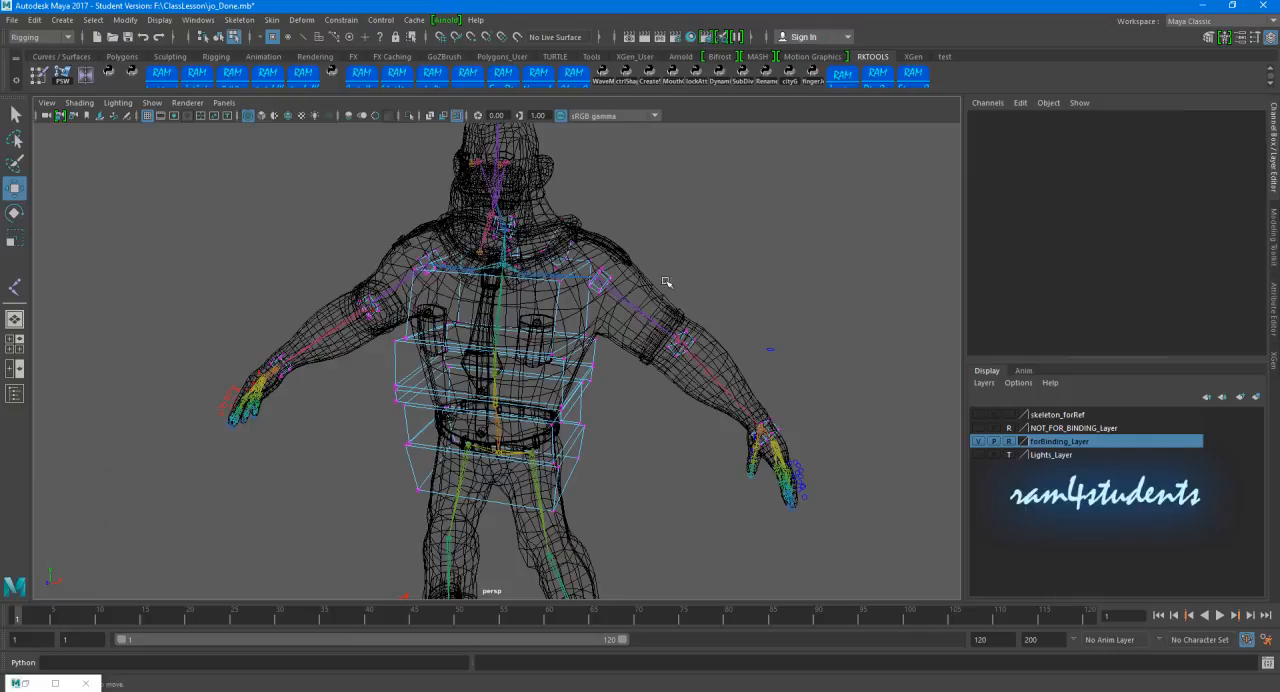
key("5")
right_click_drag(754, 382, 674, 372, "alt")
mouse_move(674, 372)
left_mouse_down("alt")
mouse_move(703, 345)
mouse_move(645, 370)
left_mouse_up("alt")
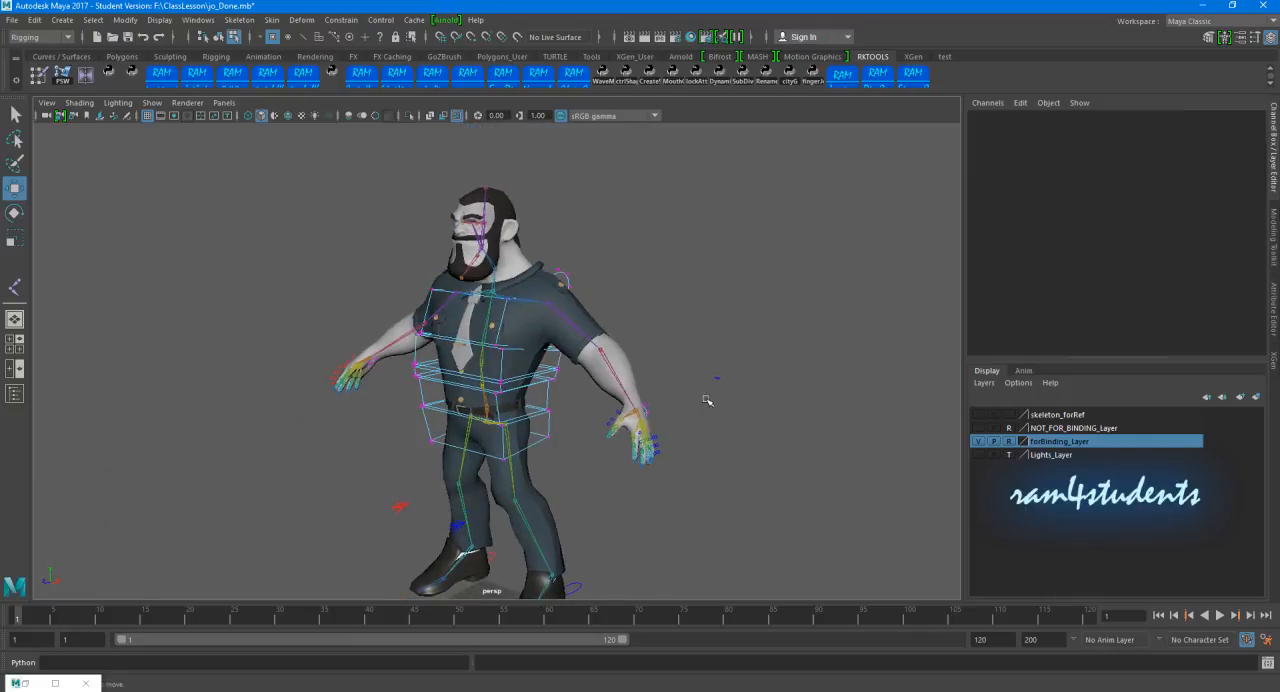
left_click_drag(706, 400, 711, 351, "alt")
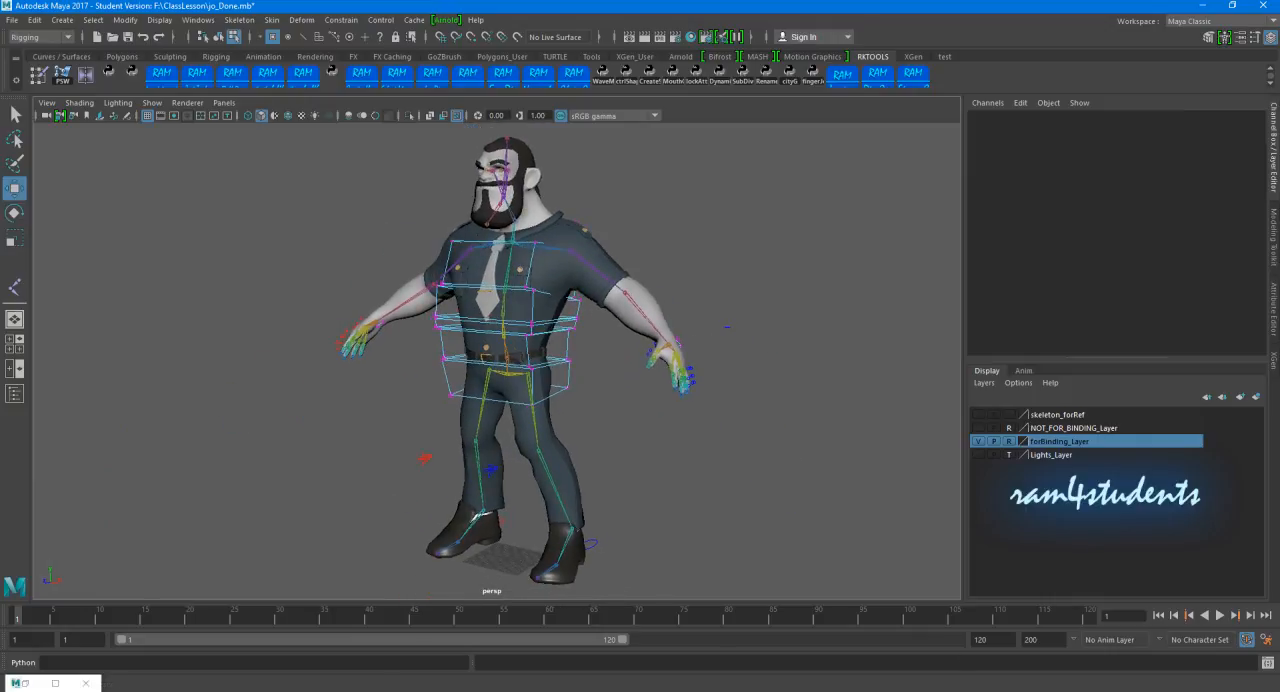
left_click(1092, 688)
right_click(1068, 680)
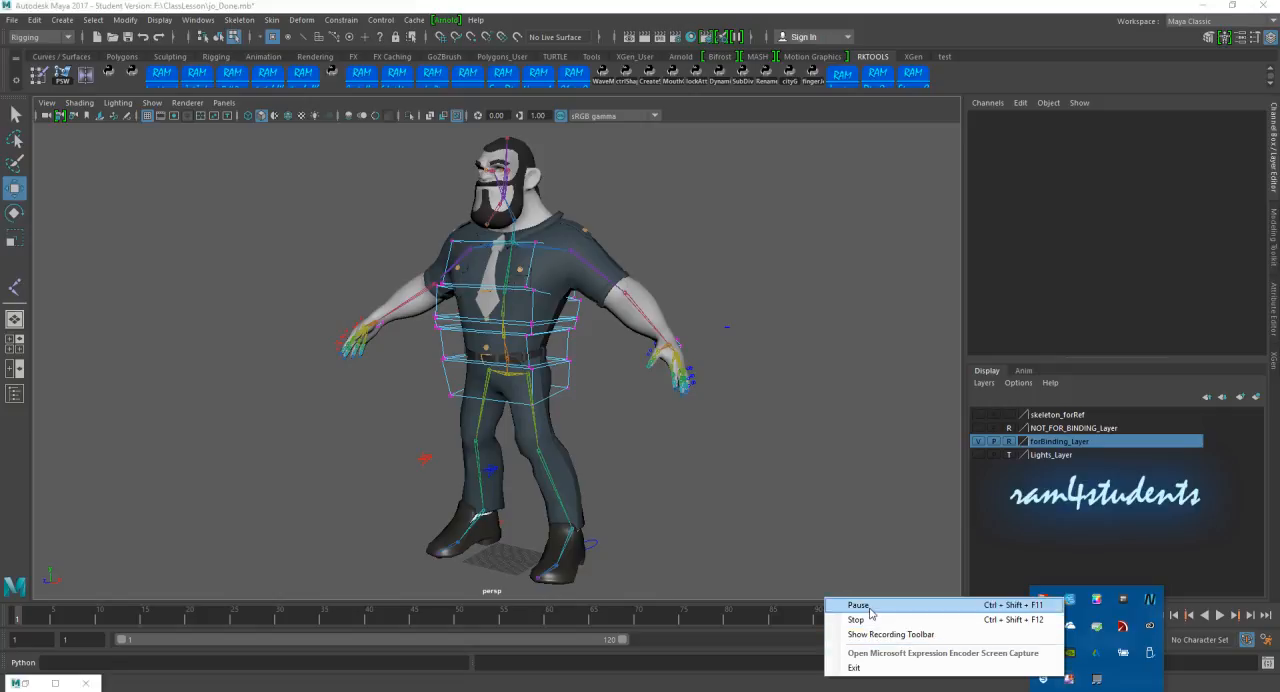
left_click(860, 606)
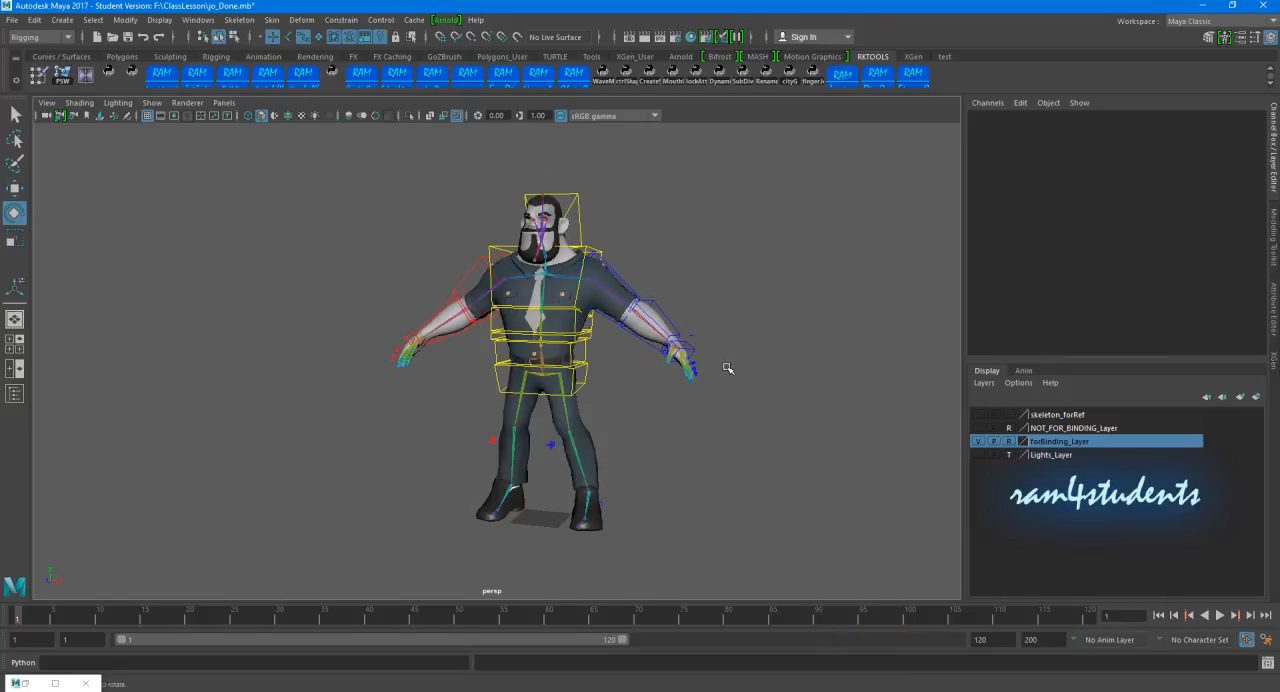
Step: Switch the left arm from FK to IK using the FKIK Switch attribute of L_FKIK_Switch
left_click_drag(727, 368, 688, 323, "alt")
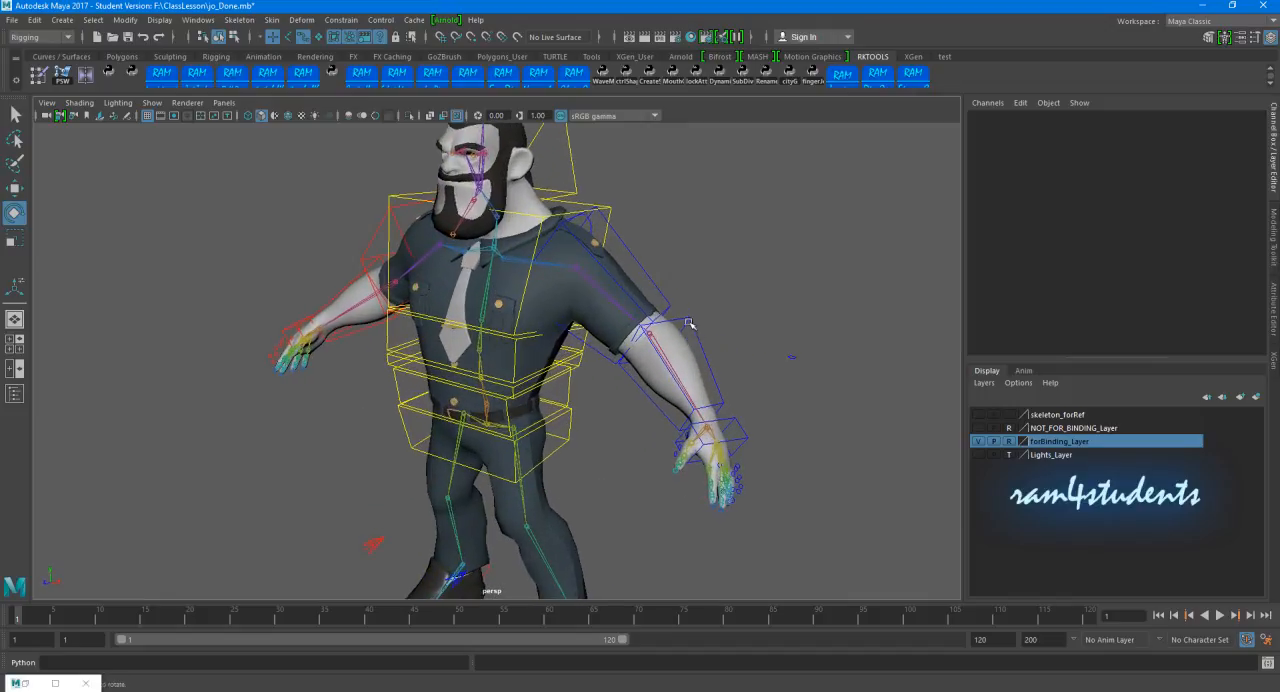
left_click(647, 271)
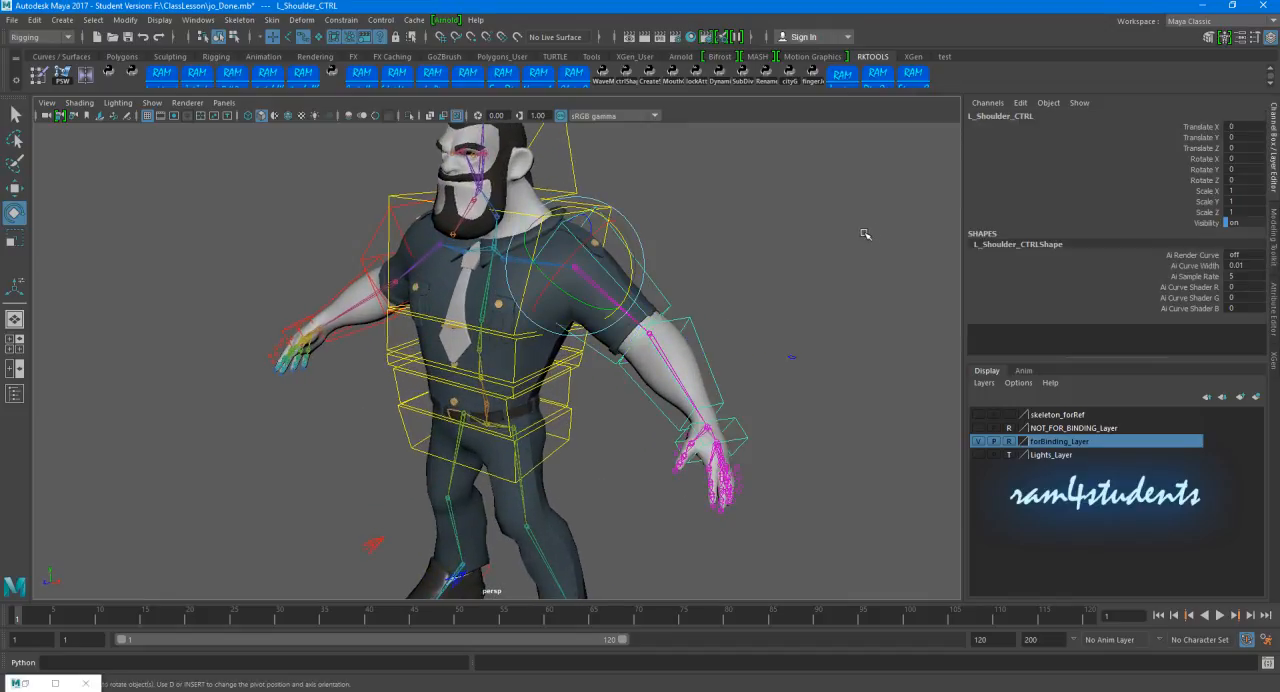
left_click(814, 382)
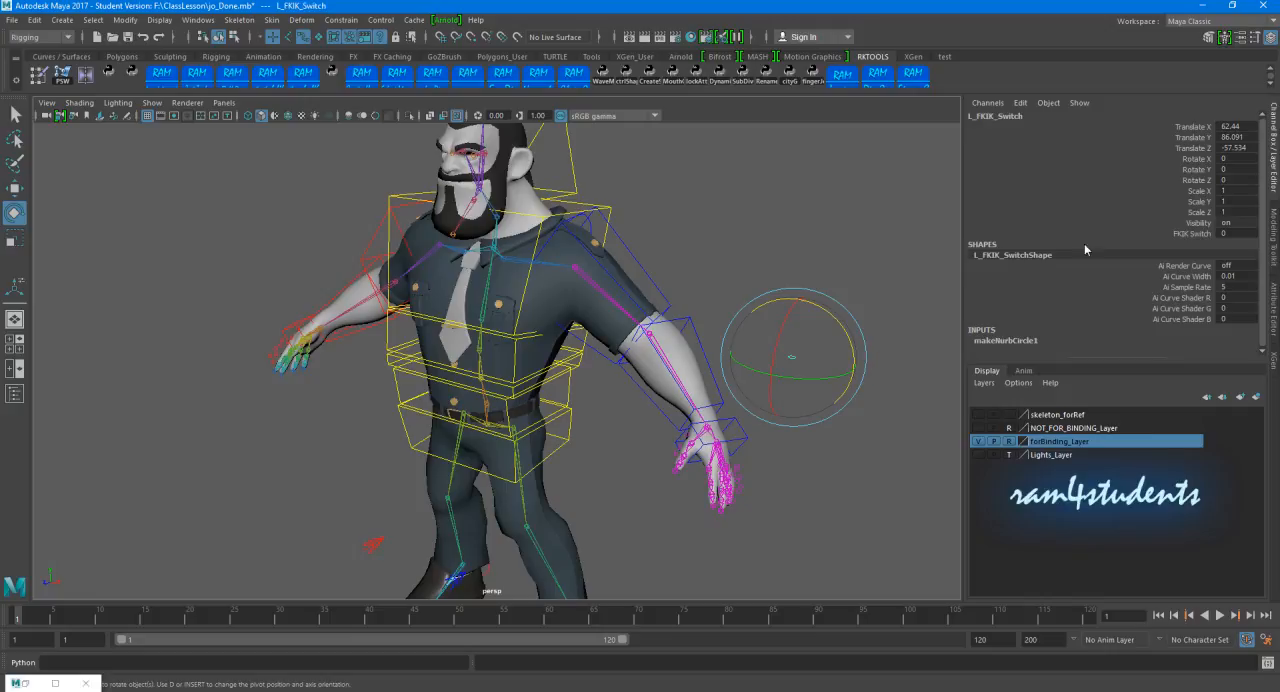
left_click(1153, 235)
middle_click_drag(705, 237, 826, 231)
Step: Select L_Arm_TopCTRL at the left shoulder with the Rotate tool and inspect the control
left_click_drag(693, 273, 660, 215, "alt")
left_click(656, 213)
key("e")
mouse_move(738, 240)
left_mouse_down("alt")
mouse_move(586, 237)
mouse_move(740, 245)
left_mouse_up("alt")
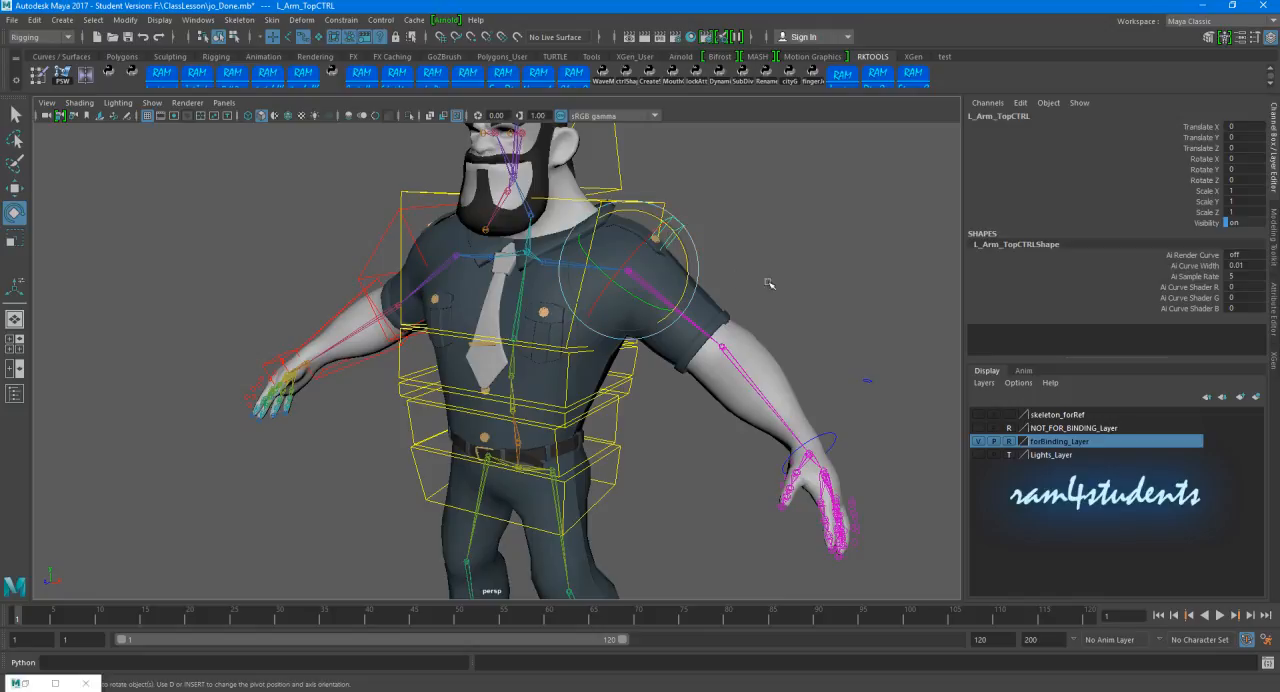
mouse_move(770, 294)
left_mouse_down("alt")
mouse_move(697, 303)
mouse_move(803, 294)
mouse_move(772, 299)
left_mouse_up("alt")
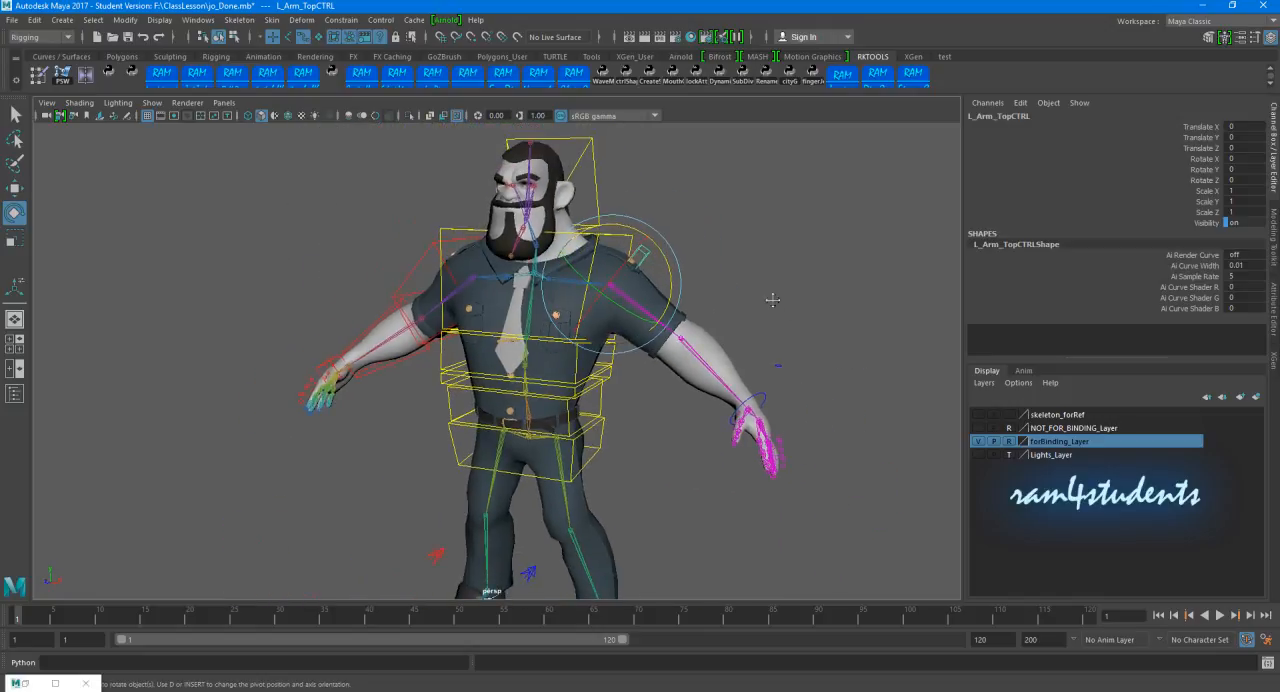
middle_click_drag(772, 300, 757, 263, "alt")
Step: Try moving L_Arm_IKController at the left wrist to test the IK arm
left_click_drag(790, 334, 755, 354, "alt")
left_click(717, 369)
left_click(707, 384)
key("w")
left_click_drag(704, 387, 675, 369)
key("ctrl+z")
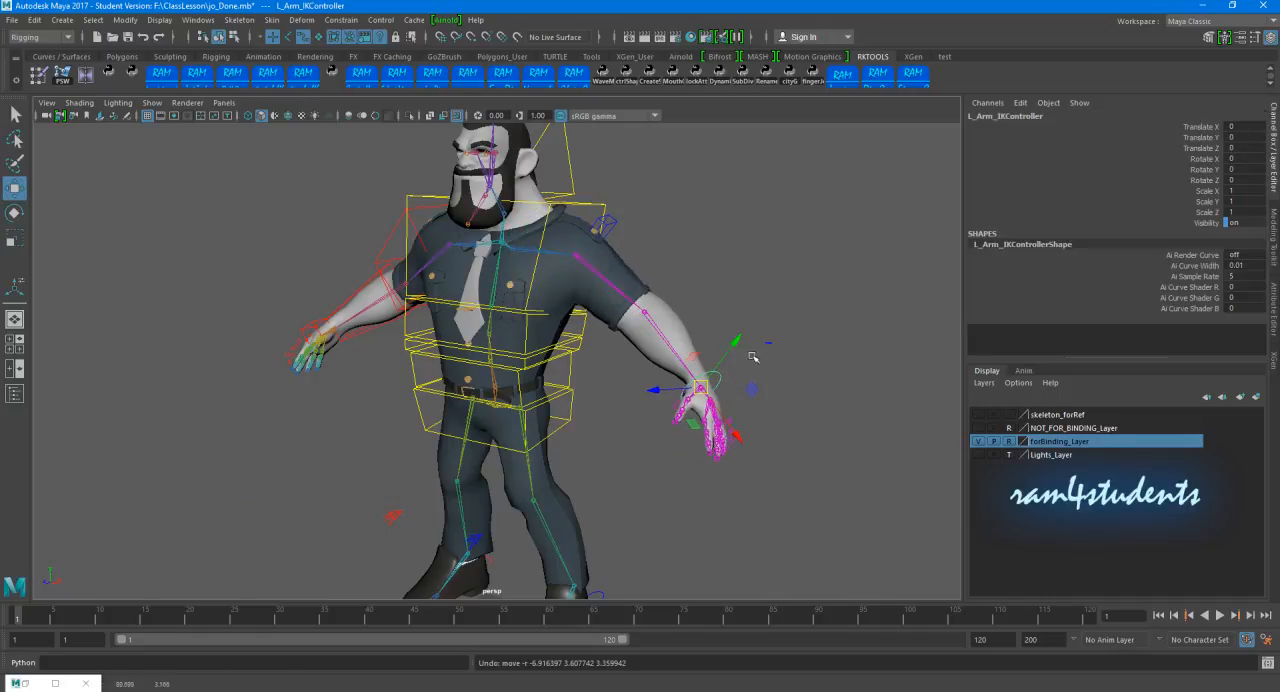
Step: Select L_PV_Ctrl in wireframe and move all its CVs out of the left elbow in component mode
scroll(720, 330, "up", 6)
key("4")
scroll(800, 340, "up", 2)
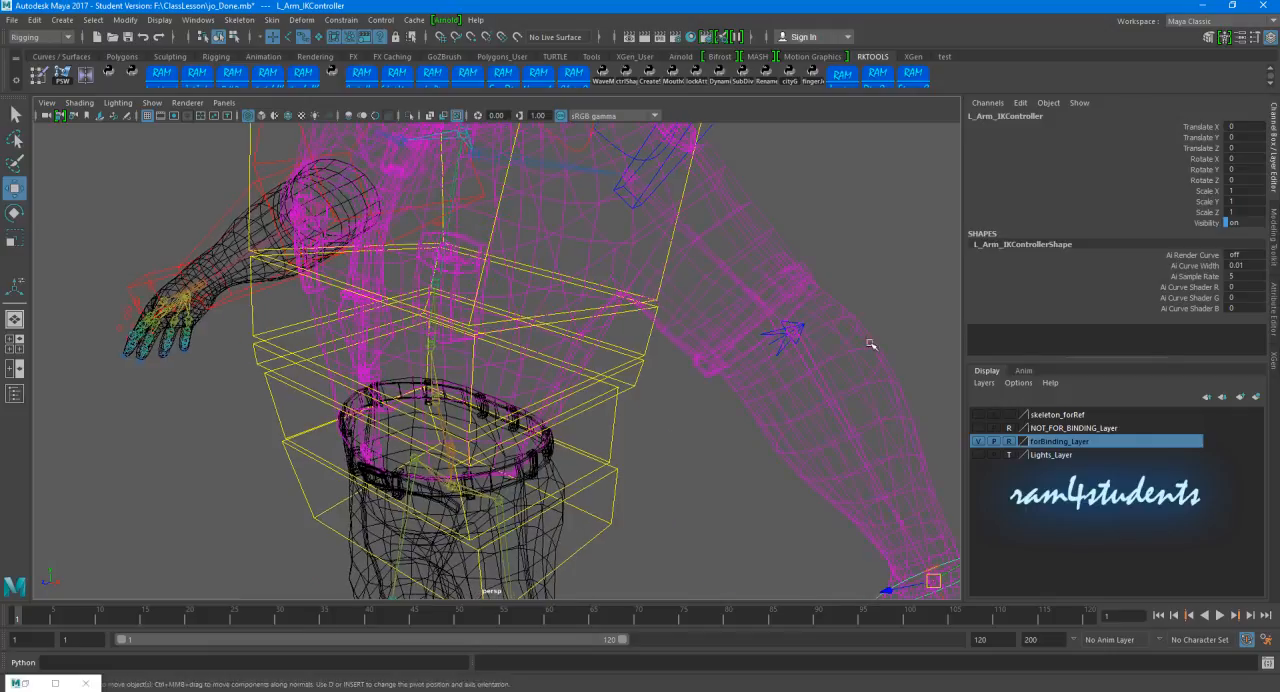
middle_click_drag(871, 344, 620, 341, "alt")
left_click(587, 331)
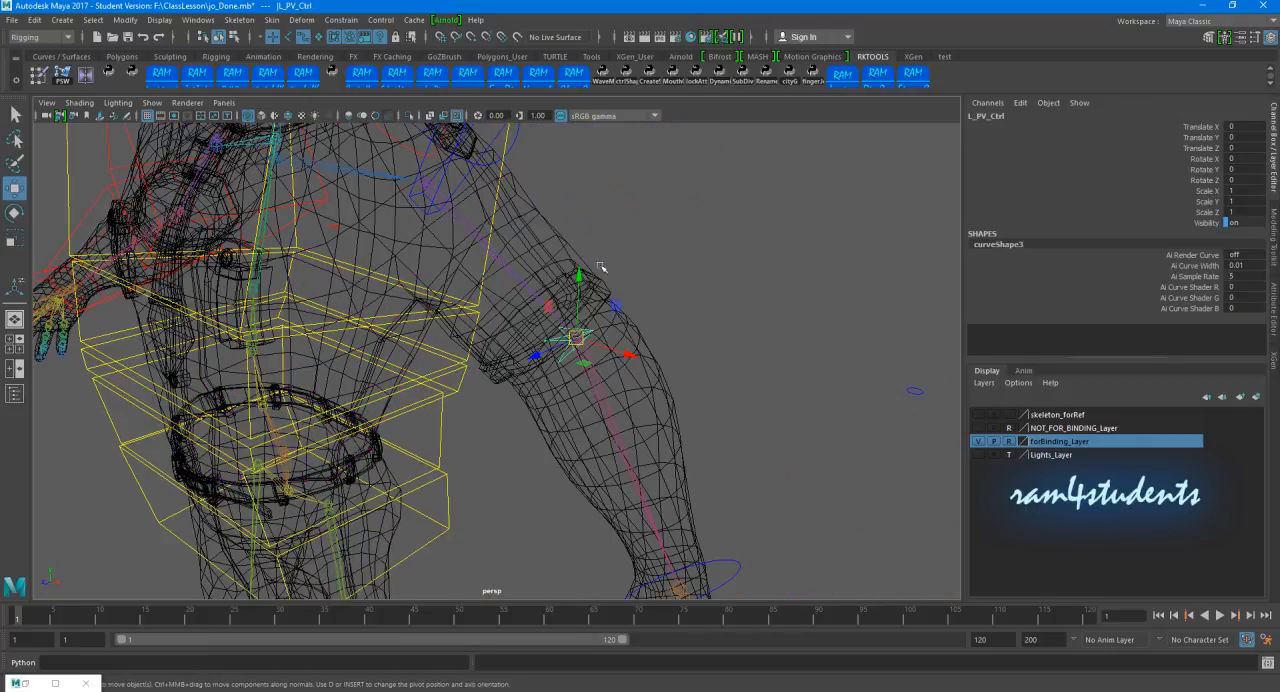
left_click(234, 38)
left_click_drag(496, 300, 690, 412)
left_click_drag(547, 356, 662, 303)
left_click(814, 329)
Step: Shift the CVs of L_PV_Ctrl farther behind the left elbow and return to object selection mode
right_click_drag(814, 329, 657, 354, "alt")
left_click_drag(566, 272, 687, 371)
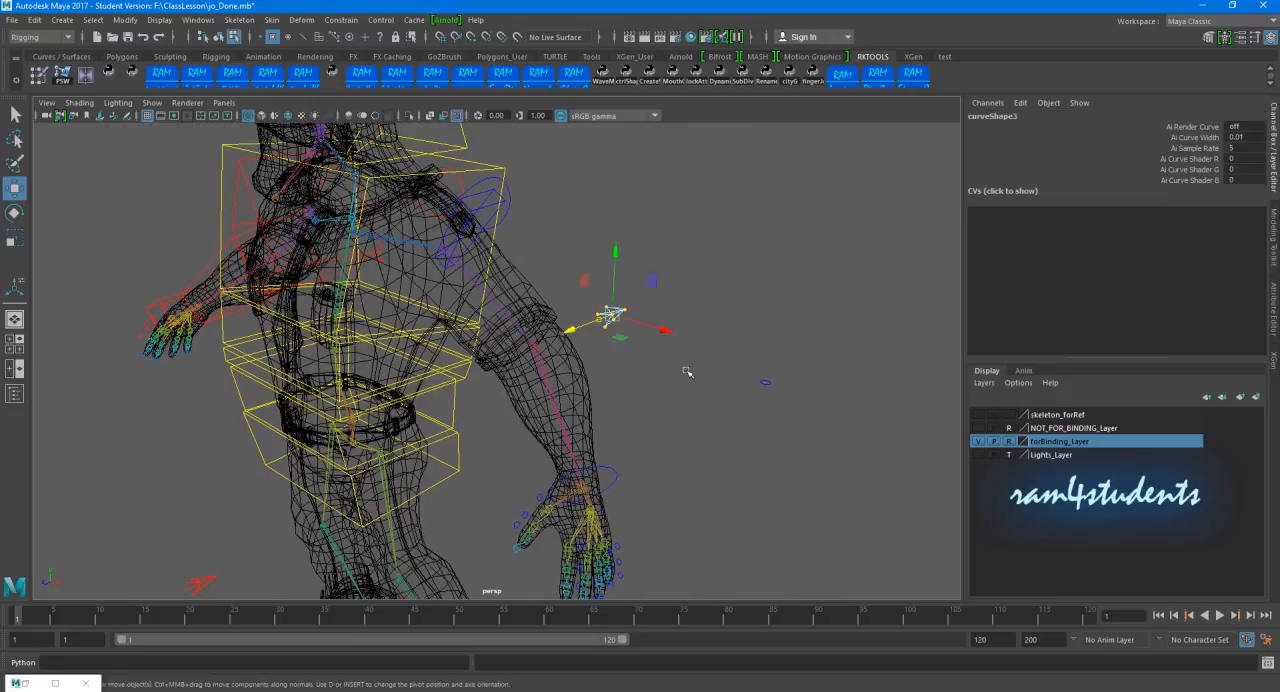
right_click_drag(687, 371, 481, 334, "alt")
left_click_drag(494, 341, 576, 320)
left_click(645, 362)
right_click_drag(645, 362, 480, 353, "alt")
left_click_drag(480, 353, 762, 340, "alt")
left_click_drag(705, 260, 525, 266, "alt")
left_click(217, 37)
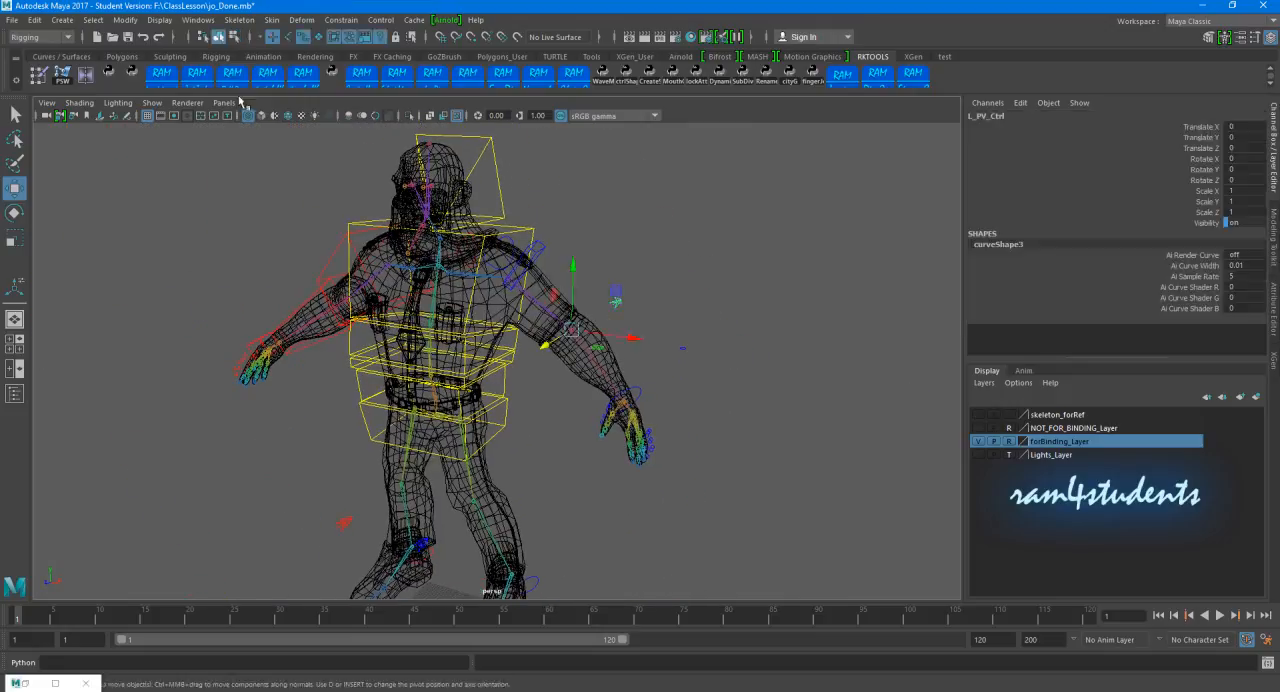
Step: Set the FKIK Switch attribute of R_FKIK_Switch to 1 to put the right arm in IK
left_click_drag(125, 250, 221, 263, "alt")
right_click_drag(221, 263, 327, 305, "alt")
left_click(211, 313)
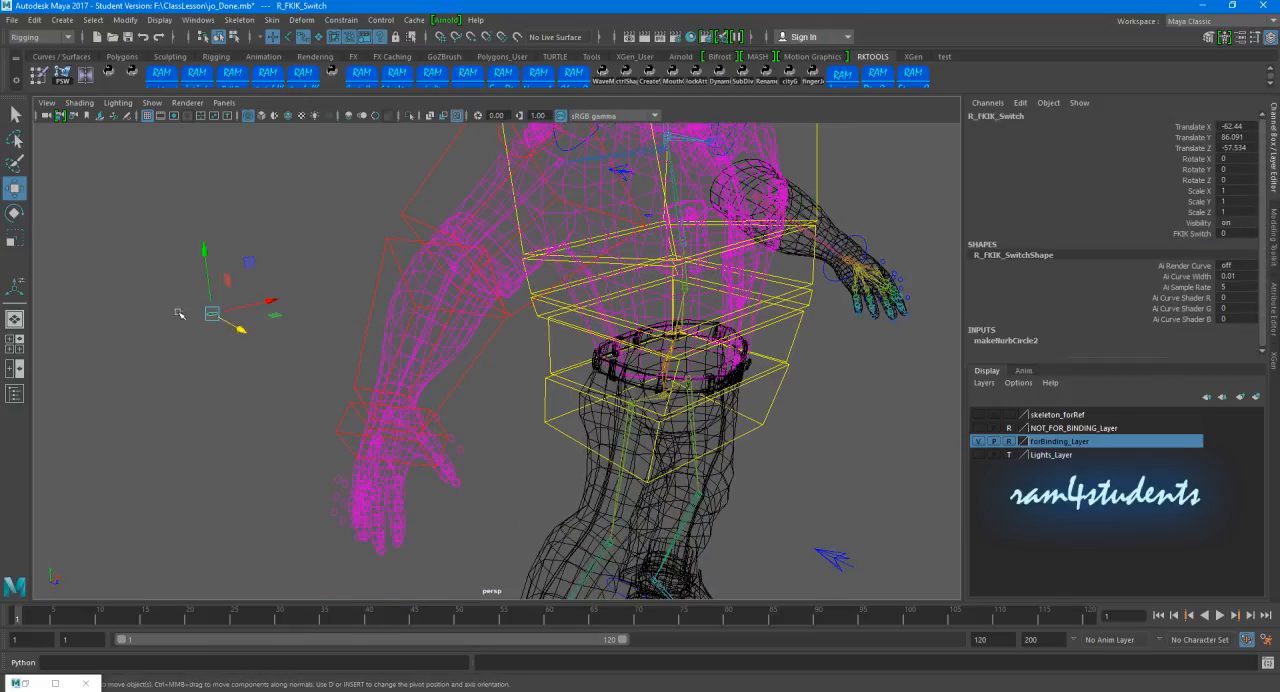
left_click(1172, 234)
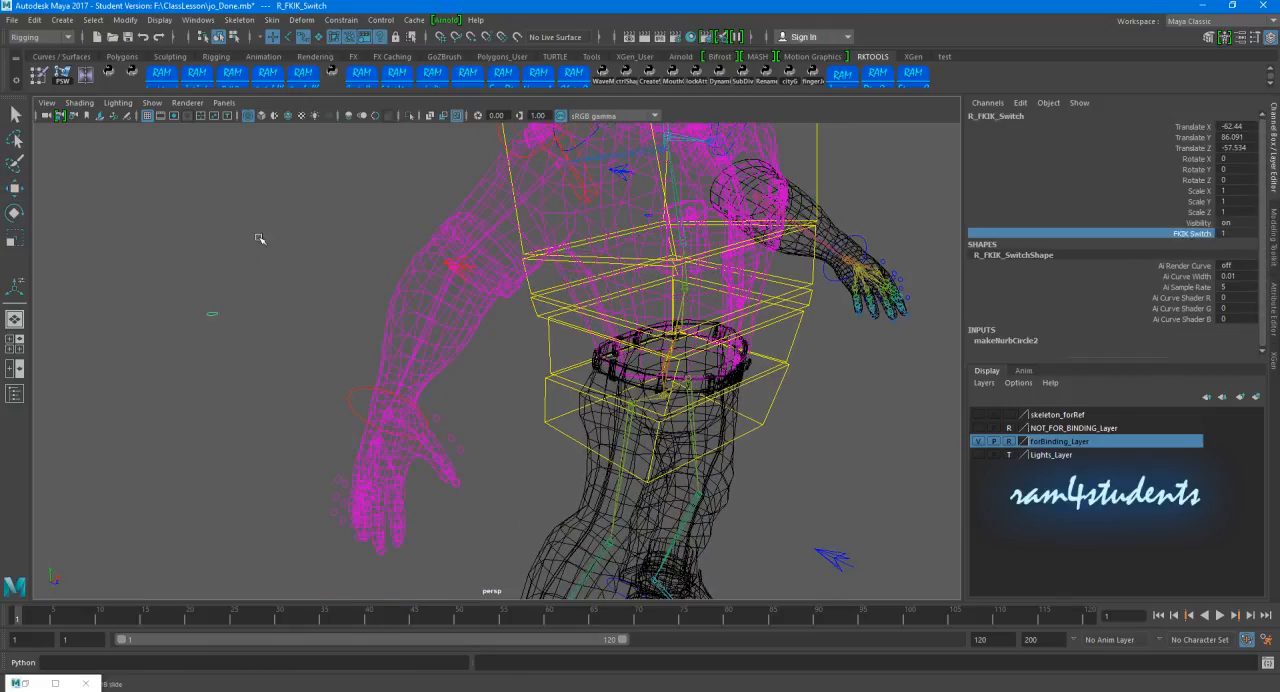
Step: Move all CVs of R_PV_Ctrl out behind the right elbow in component mode, return to object selection mode and clear the selection
left_click(441, 260)
left_click(449, 263)
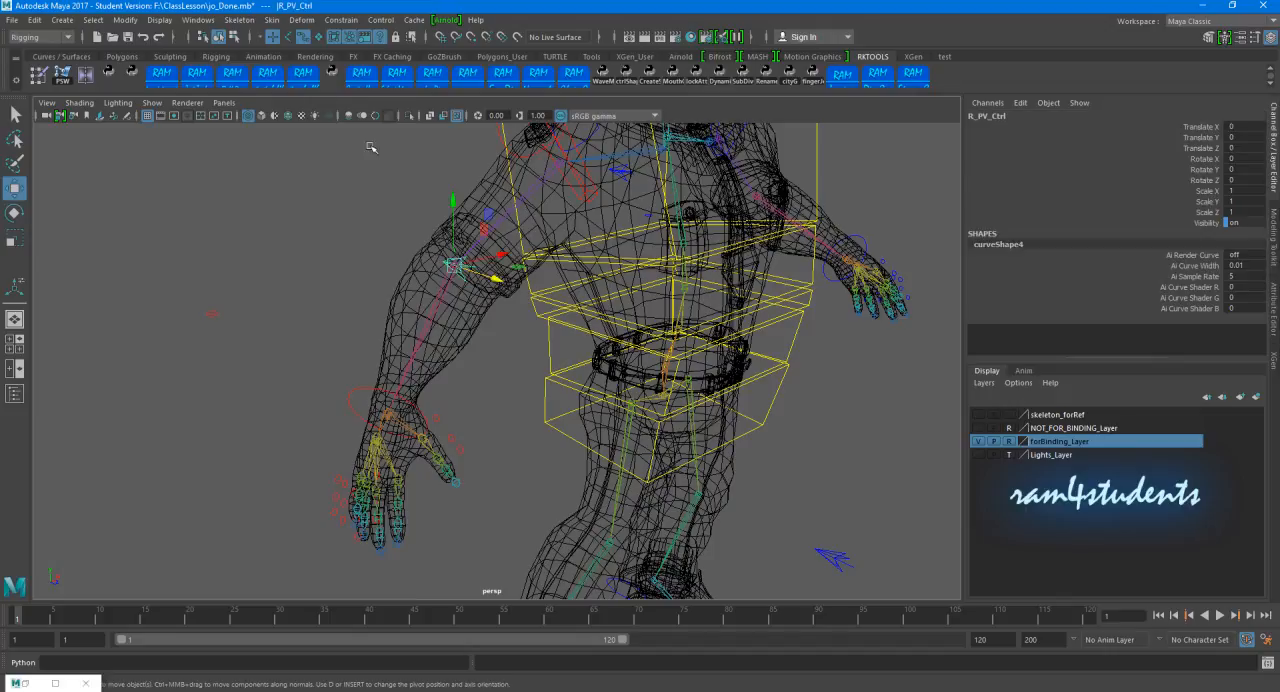
left_click(234, 37)
left_click_drag(391, 196, 368, 256)
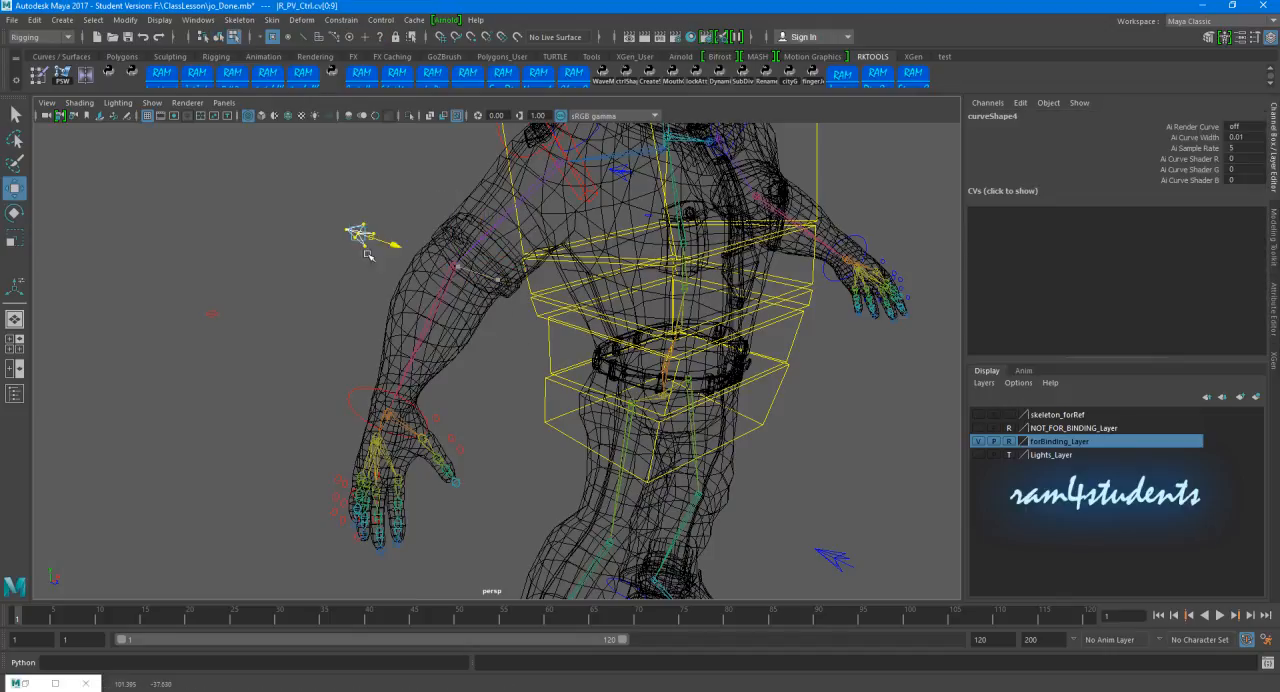
left_click(220, 37)
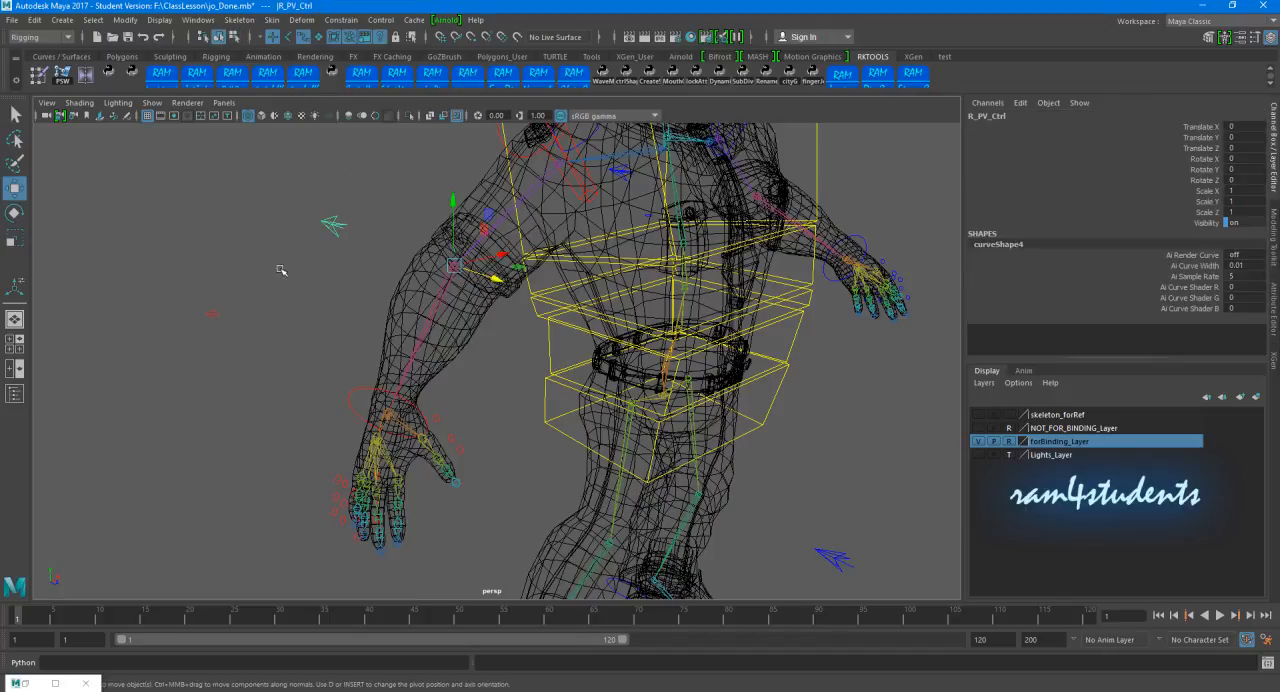
left_click(318, 285)
Step: Return the viewport from wireframe to shaded display
scroll(491, 300, "down", 5)
left_click_drag(491, 300, 560, 395, "alt")
middle_click_drag(560, 395, 677, 366, "alt")
left_click_drag(677, 366, 568, 343, "alt")
scroll(568, 343, "down", 3)
middle_click_drag(568, 343, 554, 385, "alt")
mouse_move(554, 385)
left_mouse_down("alt")
mouse_move(617, 380)
mouse_move(606, 417)
mouse_move(720, 431)
mouse_move(587, 425)
mouse_move(549, 403)
mouse_move(669, 403)
mouse_move(546, 402)
left_mouse_up("alt")
key("5")
scroll(549, 403, "up", 3)
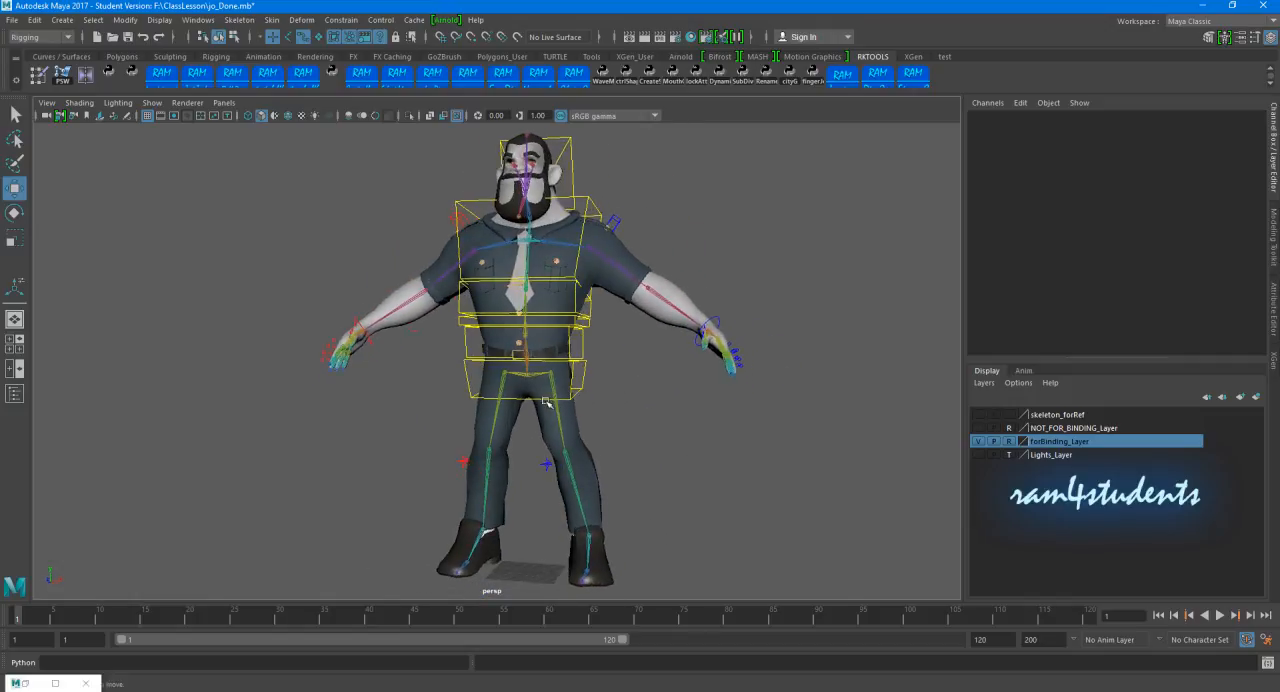
Step: Examine the placement of the spine, arm, shoulder and knee control curves around the shaded character from several angles
scroll(548, 402, "up", 2)
middle_click_drag(602, 410, 598, 398, "alt")
left_click_drag(598, 398, 566, 400, "alt")
scroll(564, 398, "up", 3)
middle_click_drag(554, 394, 519, 408, "alt")
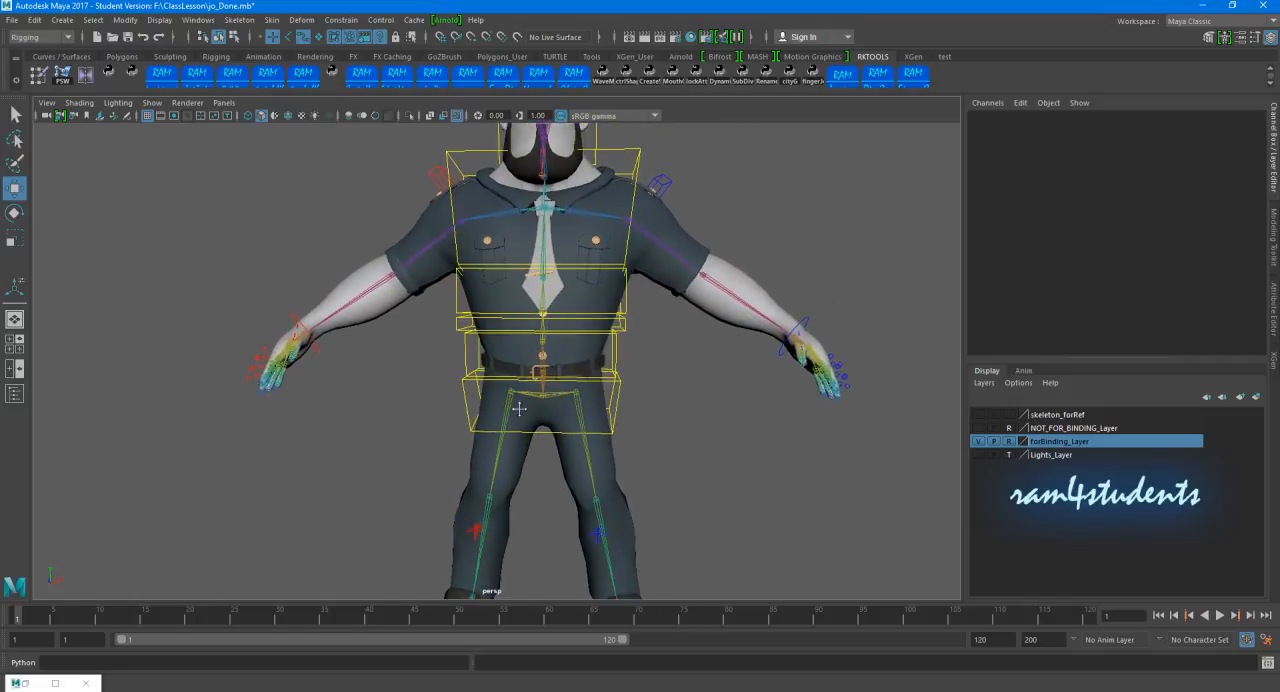
left_click_drag(626, 397, 496, 295, "alt")
left_click_drag(495, 356, 630, 423, "alt")
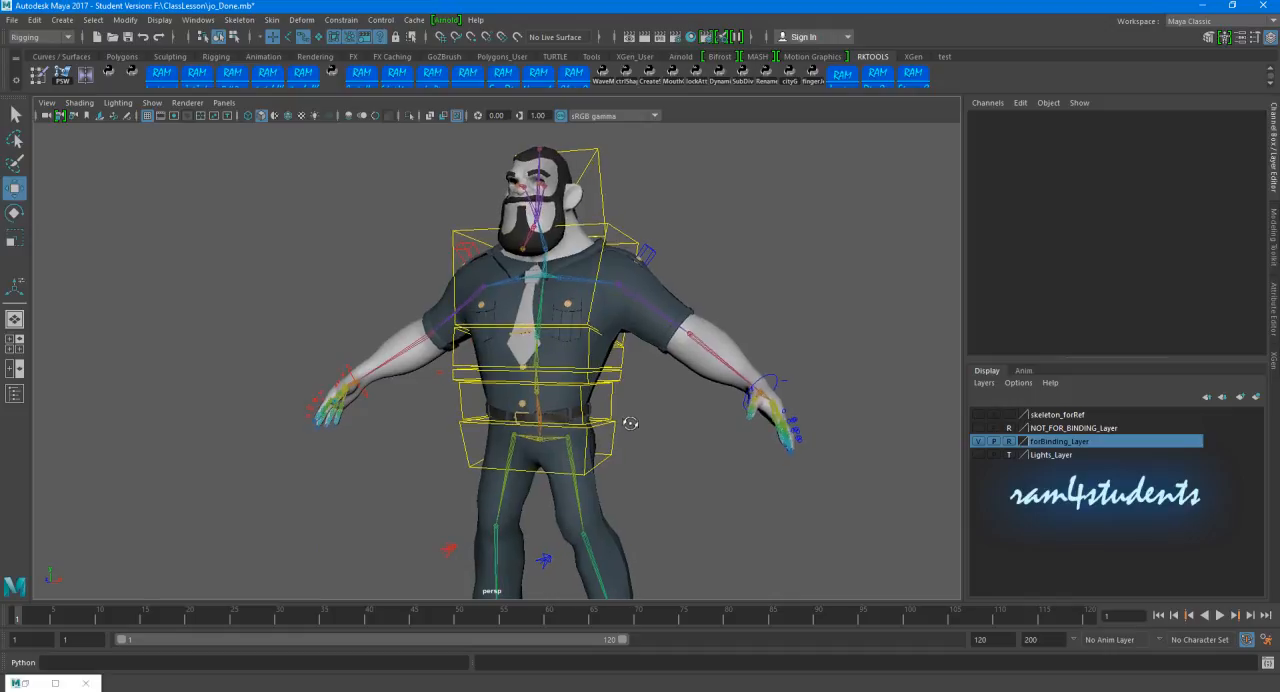
left_click(618, 378)
left_click(665, 432)
scroll(689, 486, "down", 6)
middle_click_drag(601, 464, 619, 436, "alt")
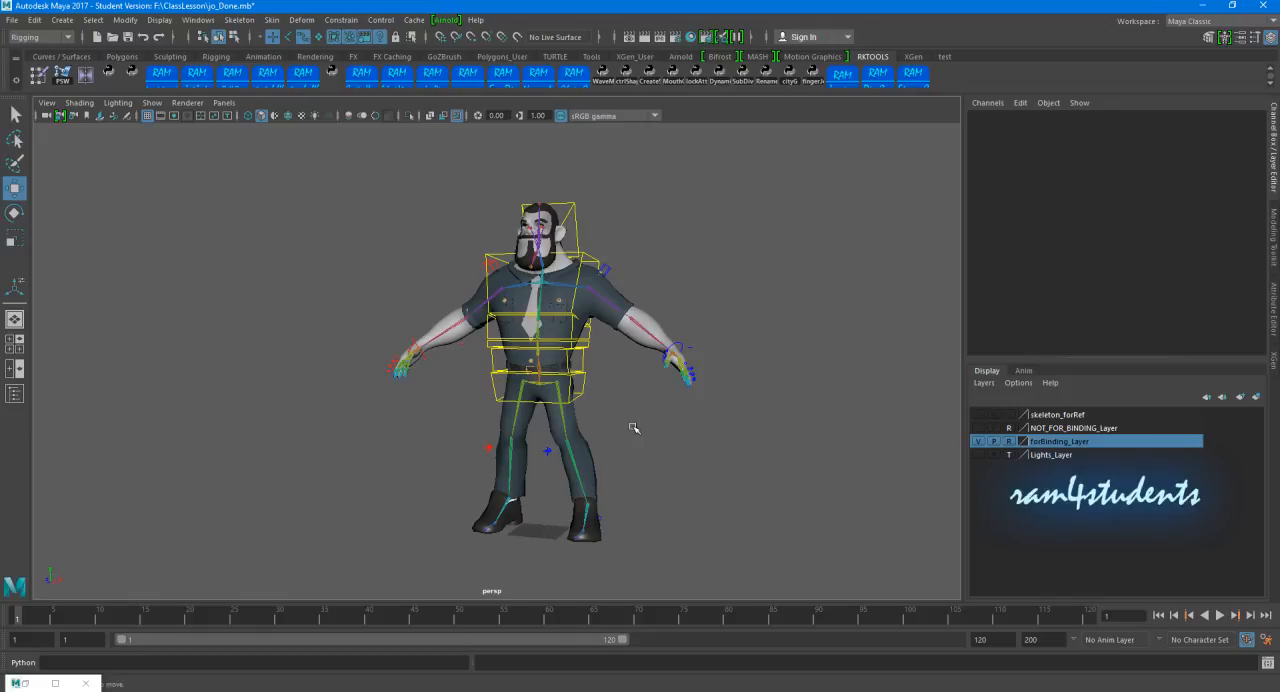
Step: Select the C_Neck_JtnCtrl curve around the character's head
left_click(569, 208)
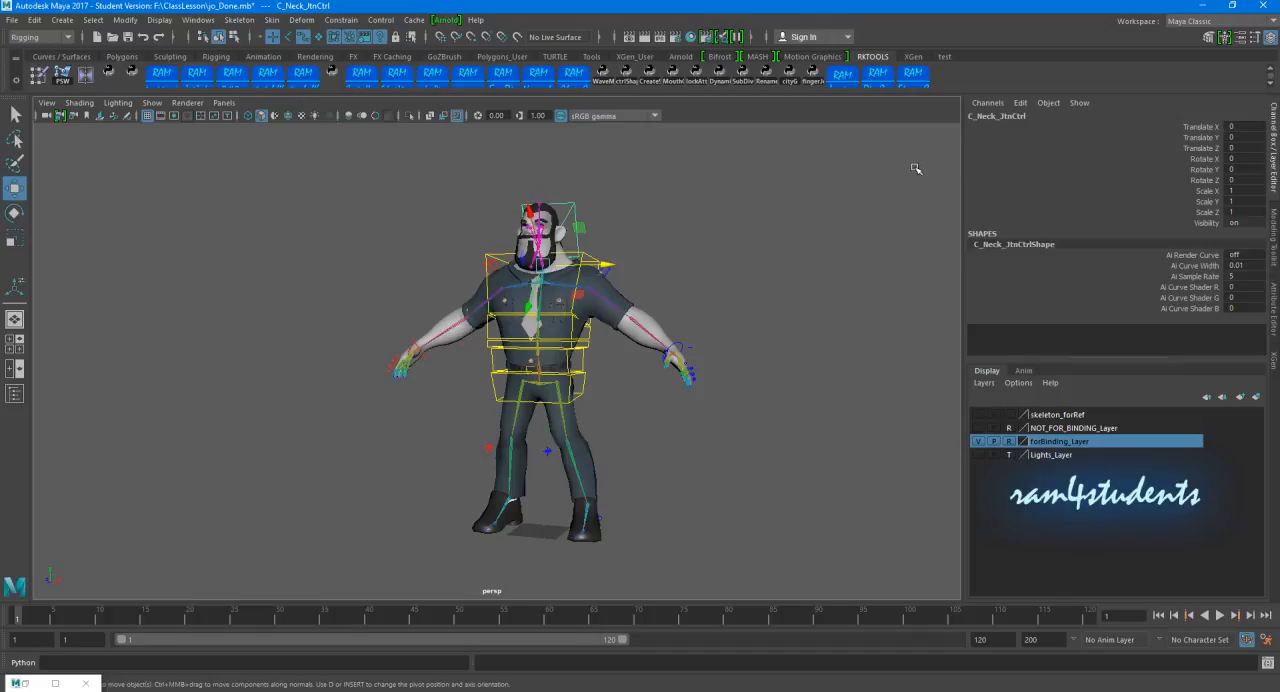
left_click(1086, 688)
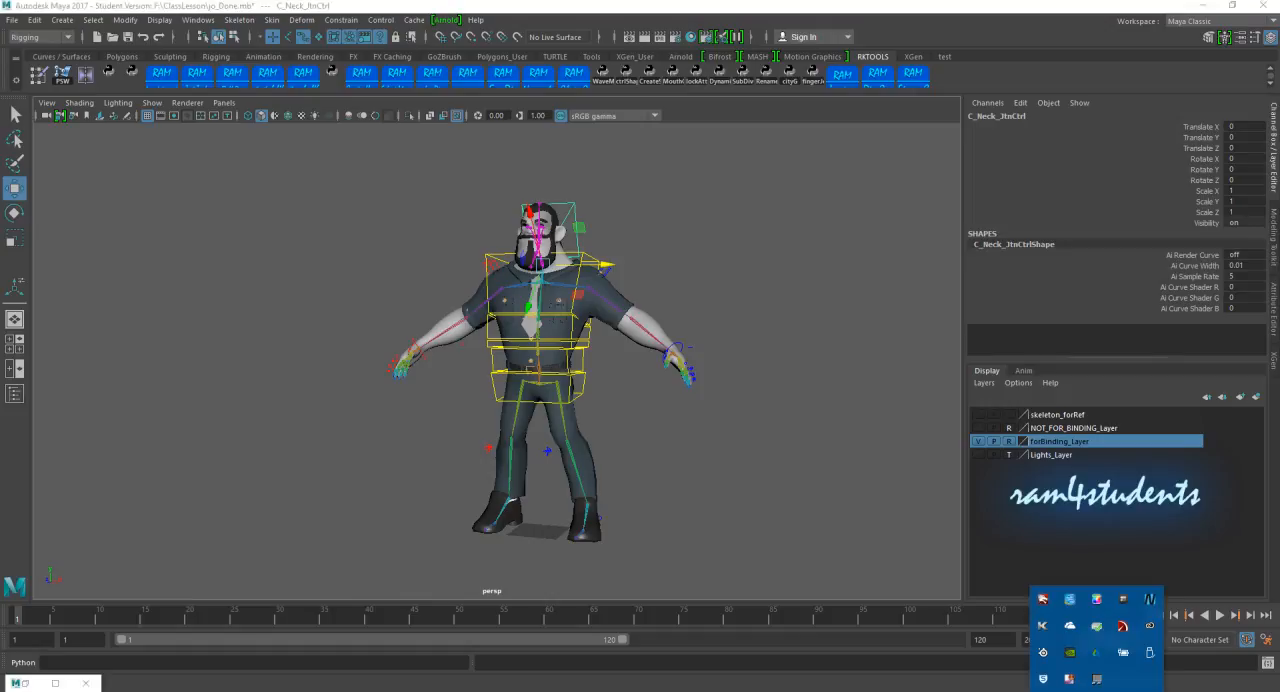